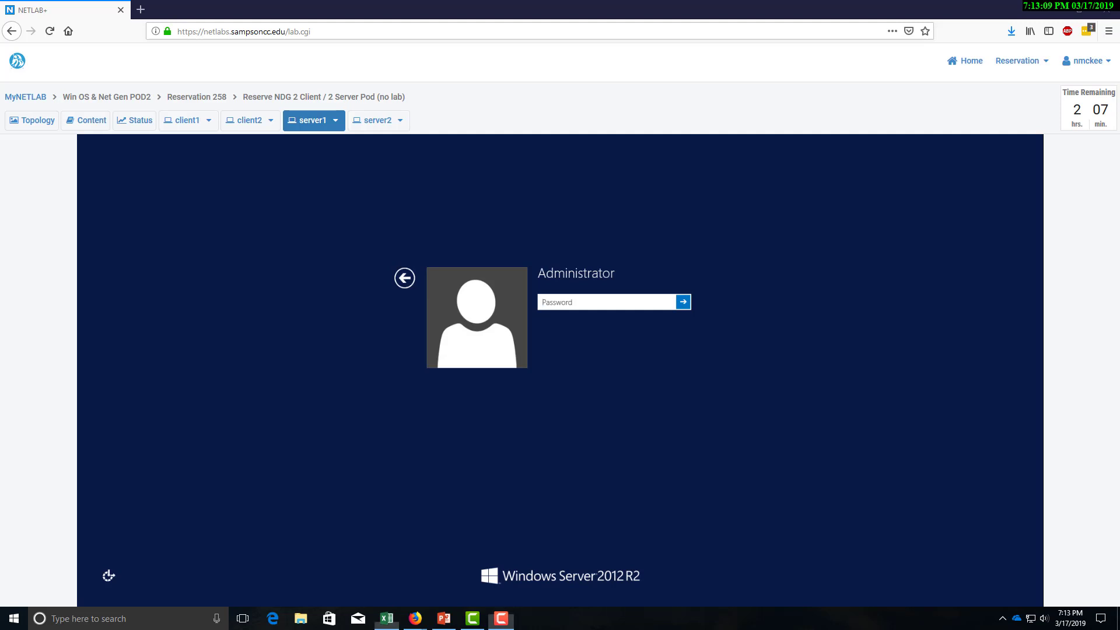
Maximize the AD_Planner workbook on this screen and review the server and client tables.
{"action": "left_click_drag", "start_coordinate": [0, 56], "coordinate": [768, 37]}
{"action": "double_click", "coordinate": [768, 38]}
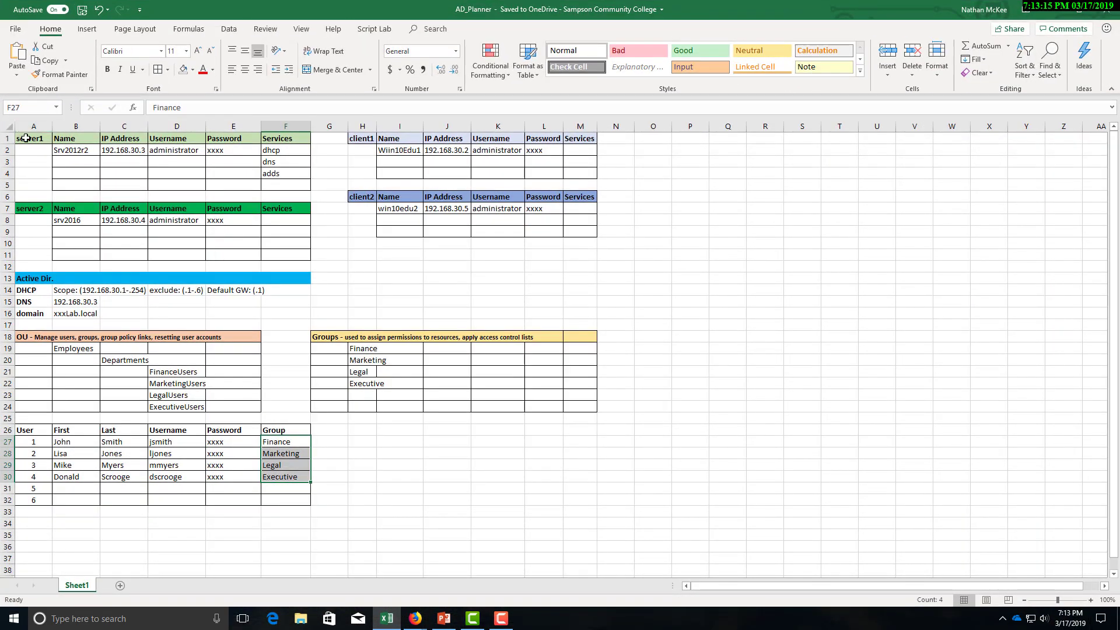
{"action": "left_click_drag", "start_coordinate": [26, 138], "coordinate": [306, 257]}
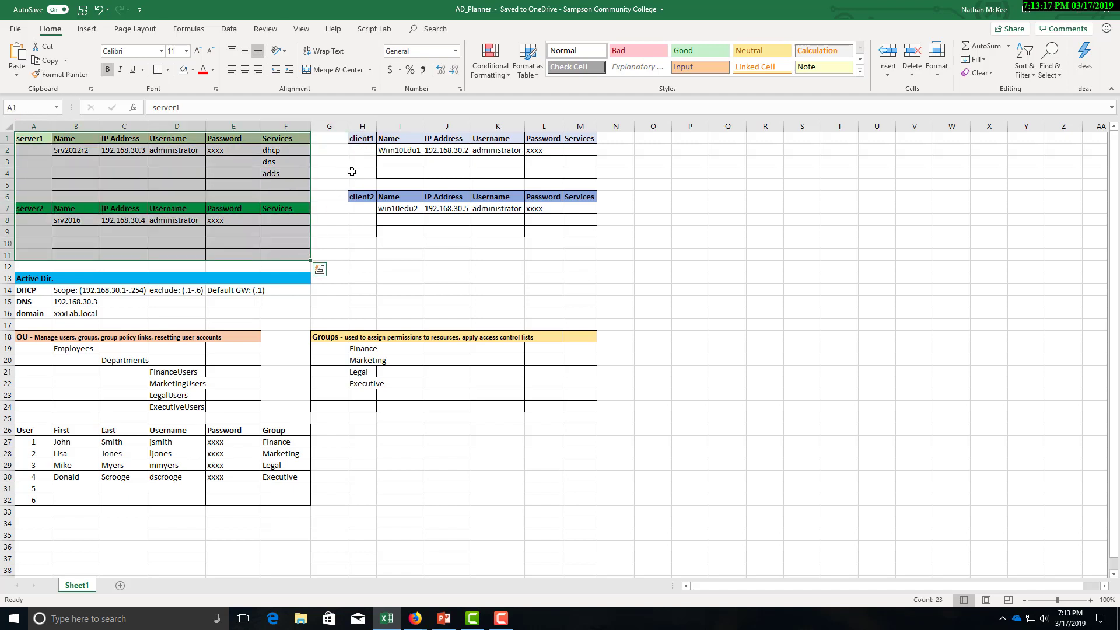
{"action": "left_click_drag", "start_coordinate": [362, 140], "coordinate": [580, 241]}
{"action": "left_click", "coordinate": [497, 278]}
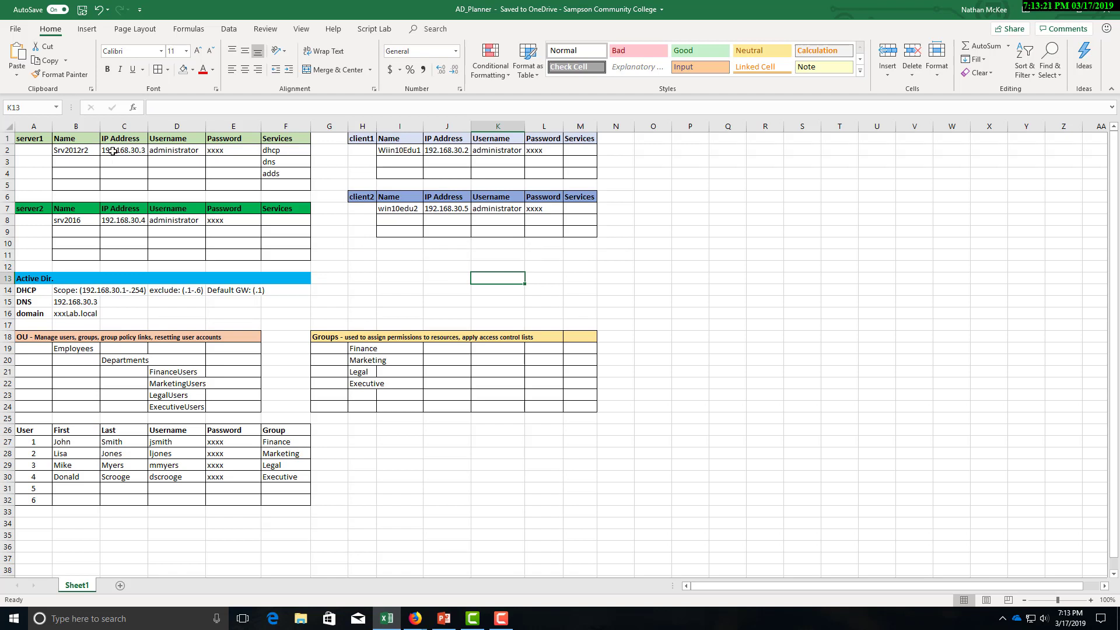
Review server1's name, IP, planned services, DHCP exclusion range and DNS server 192.168.30.3.
{"action": "left_click_drag", "start_coordinate": [82, 150], "coordinate": [287, 172]}
{"action": "left_click", "coordinate": [283, 151]}
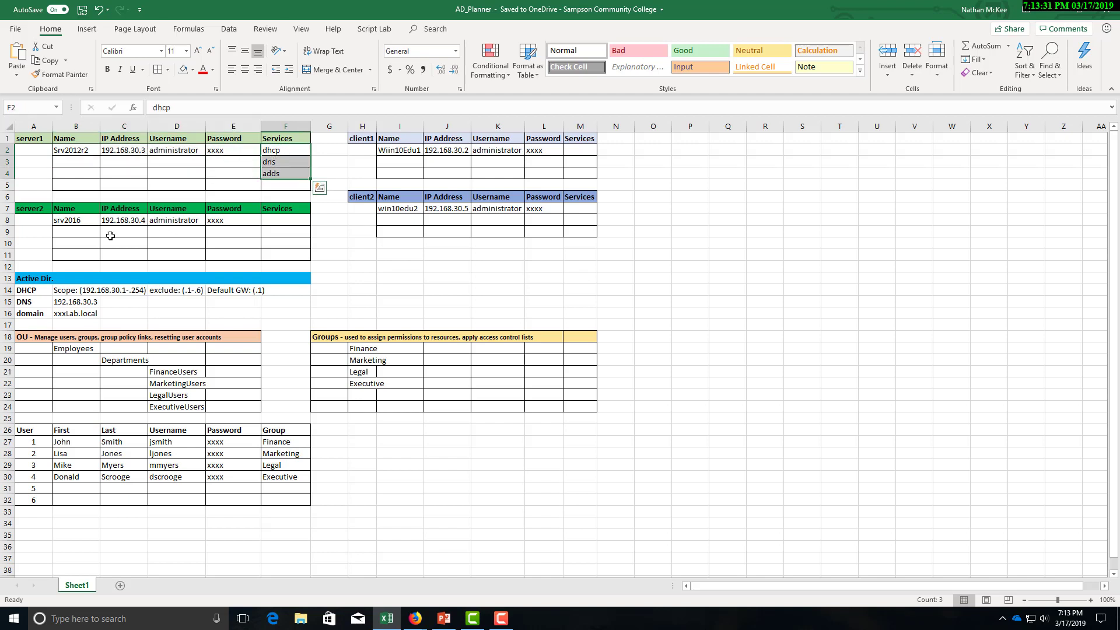
{"action": "left_click", "coordinate": [35, 291]}
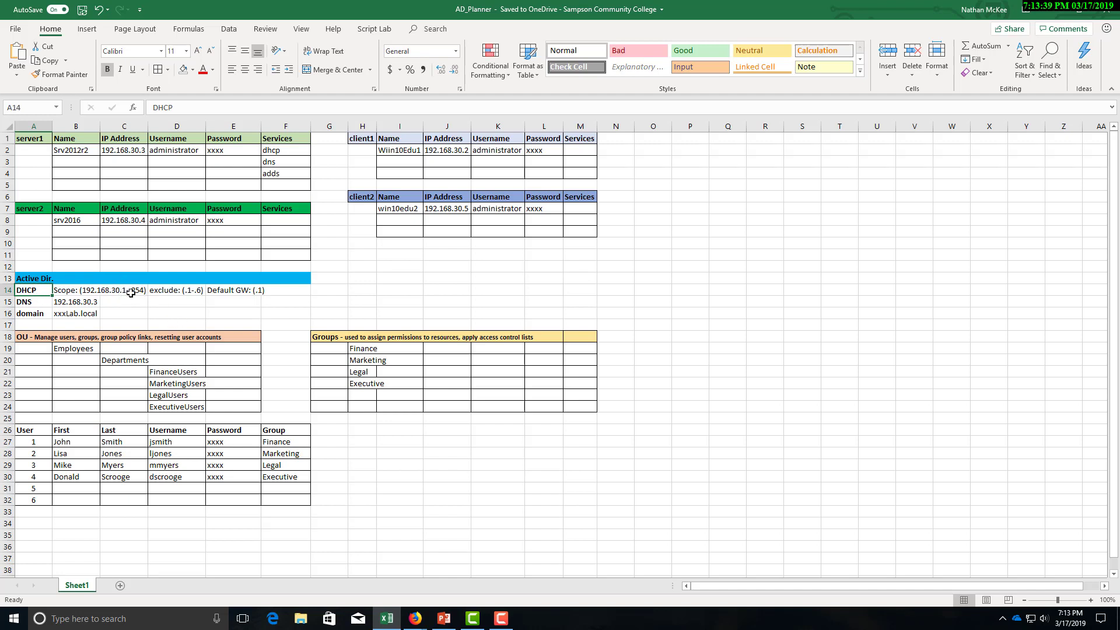
{"action": "left_click", "coordinate": [163, 292]}
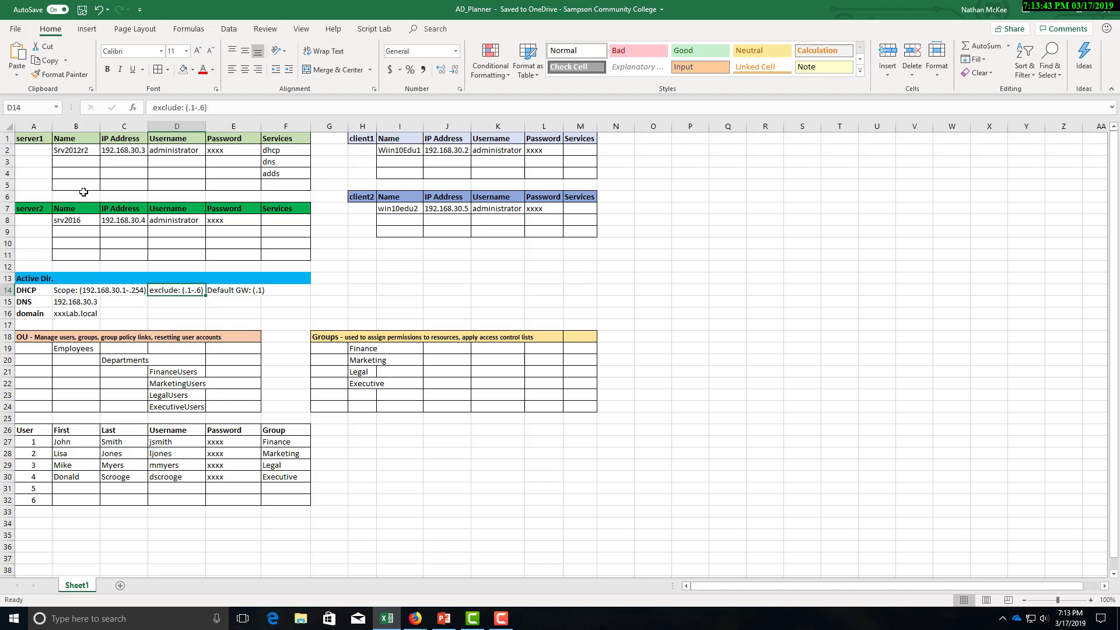
{"action": "left_click_drag", "start_coordinate": [26, 136], "coordinate": [93, 199]}
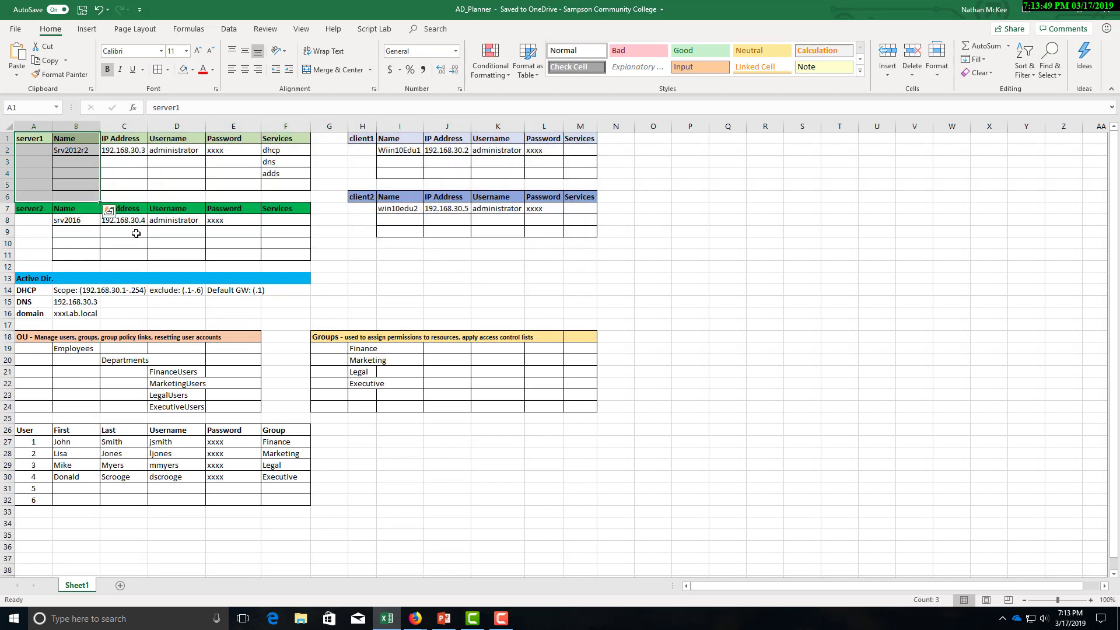
{"action": "left_click", "coordinate": [328, 254]}
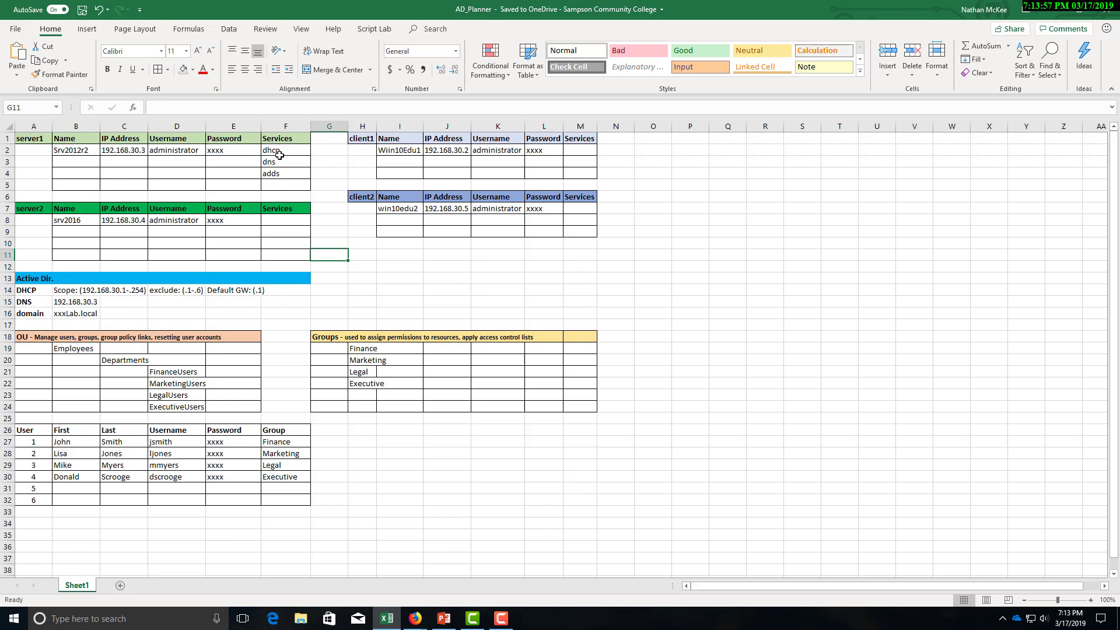
{"action": "left_click", "coordinate": [71, 303]}
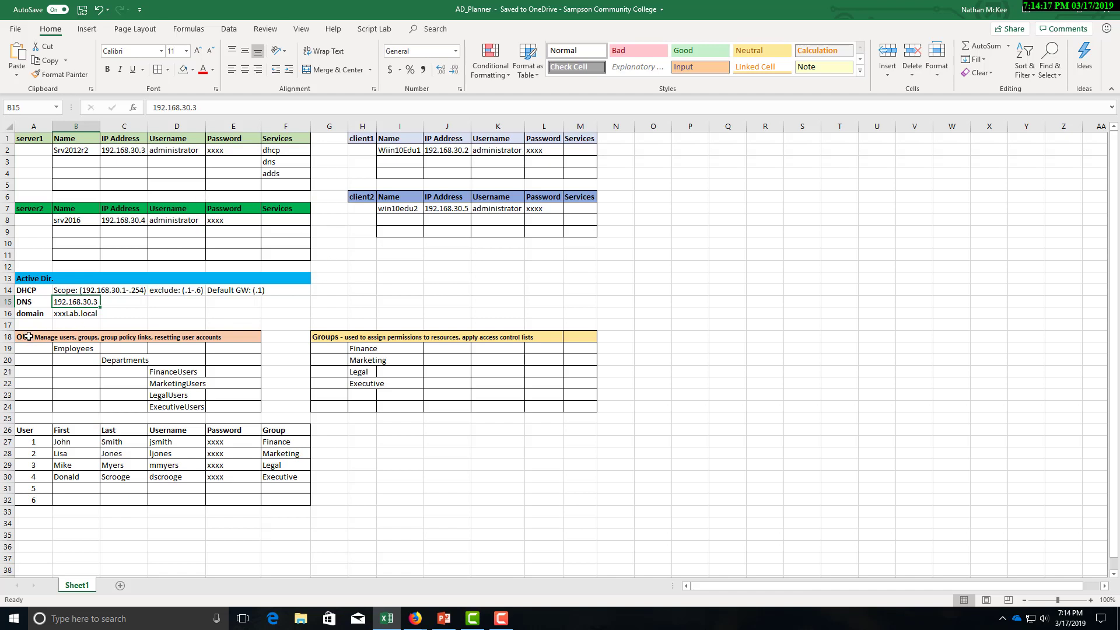
Review the OU plan: Employees, Departments and the four department user OUs.
{"action": "left_click_drag", "start_coordinate": [28, 336], "coordinate": [48, 363]}
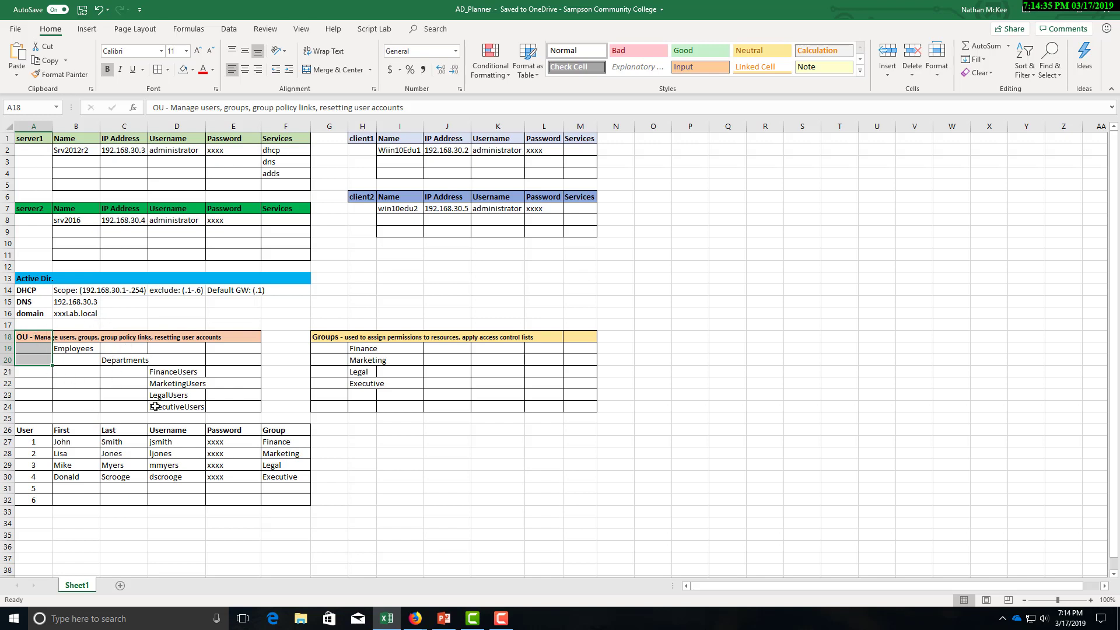
{"action": "left_click", "coordinate": [69, 350]}
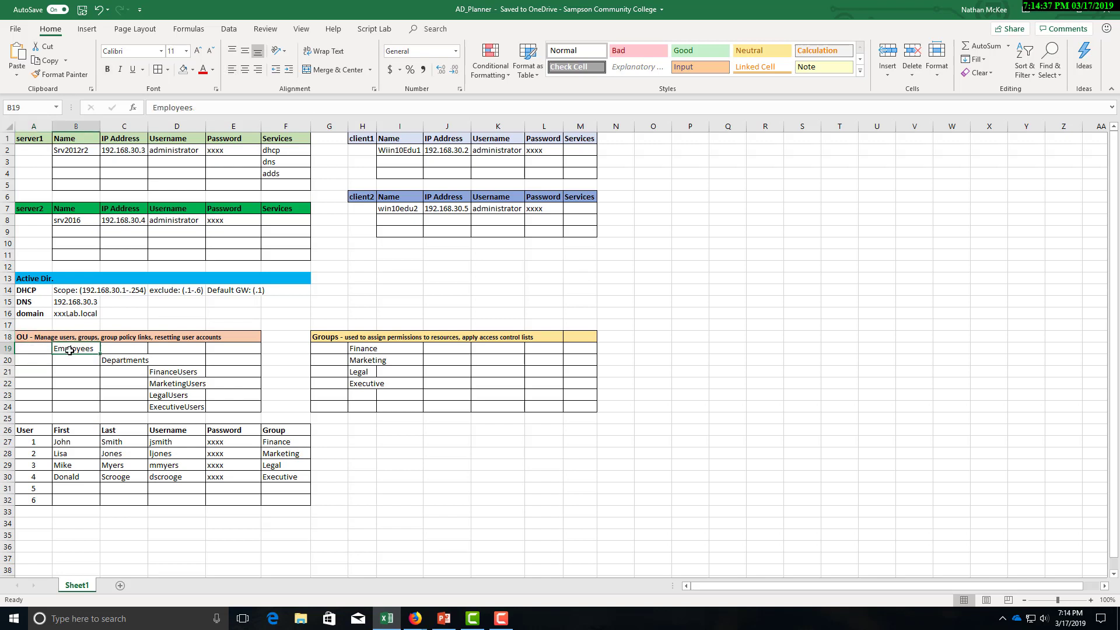
{"action": "left_click", "coordinate": [129, 361]}
{"action": "left_click", "coordinate": [170, 370]}
{"action": "left_click_drag", "start_coordinate": [170, 370], "coordinate": [178, 405]}
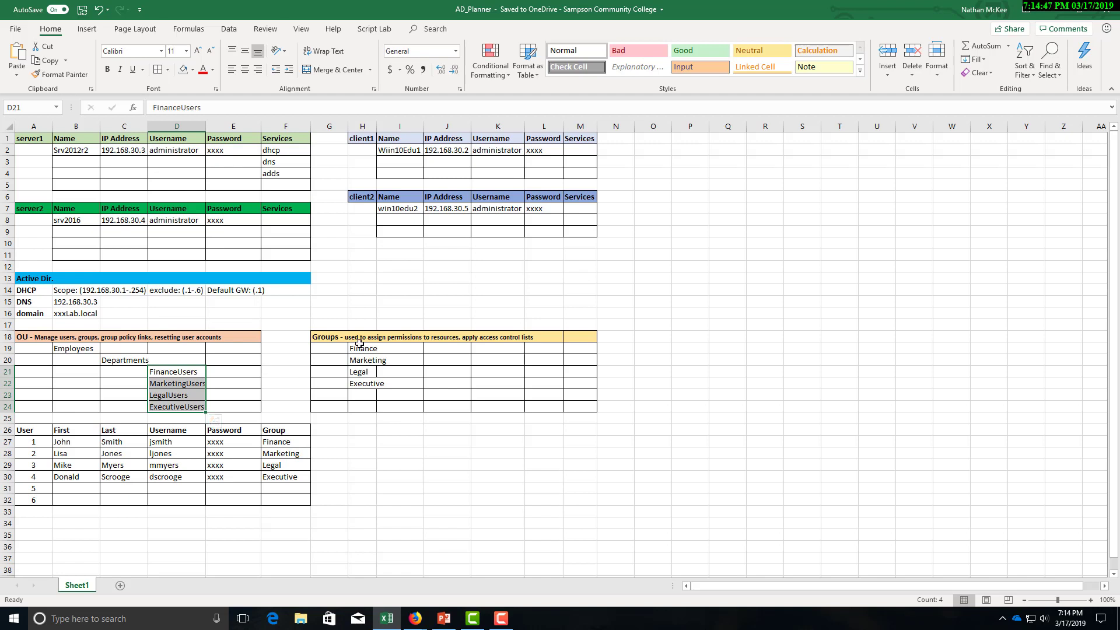
Review the four groups and four user accounts, then move Excel aside to reveal NETLAB+.
{"action": "left_click_drag", "start_coordinate": [362, 347], "coordinate": [367, 386]}
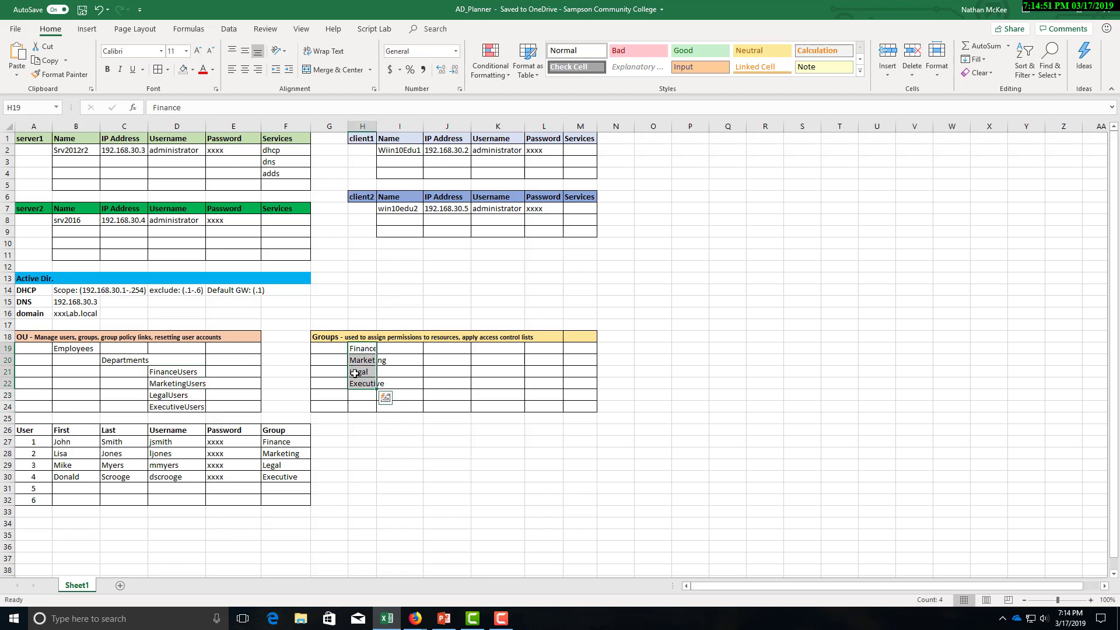
{"action": "left_click", "coordinate": [349, 445]}
{"action": "left_click_drag", "start_coordinate": [31, 440], "coordinate": [284, 480]}
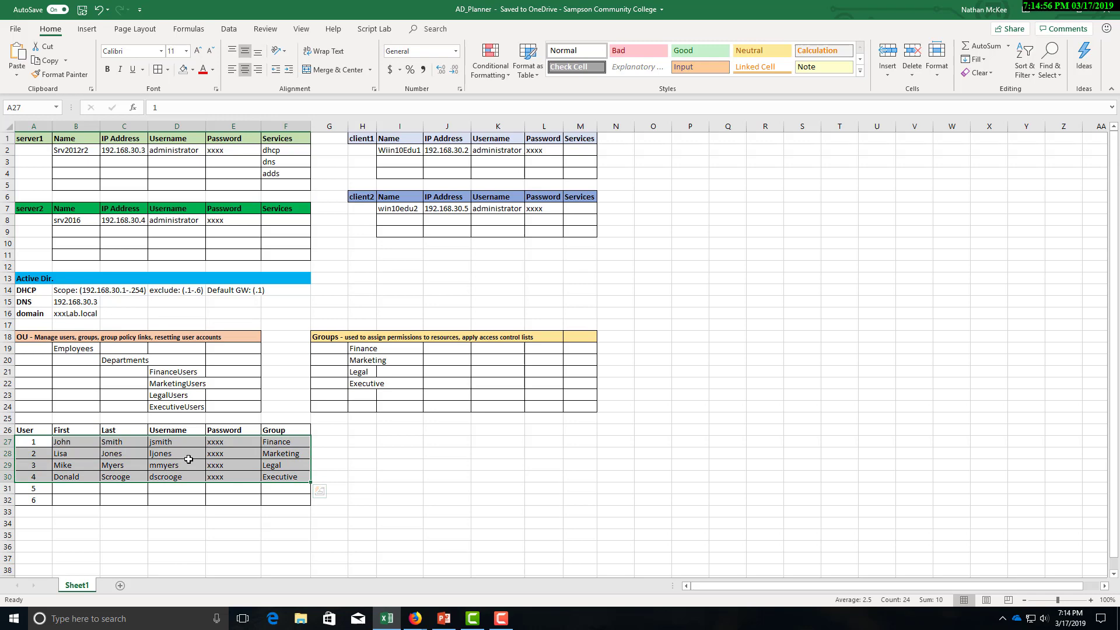
{"action": "left_click", "coordinate": [121, 466]}
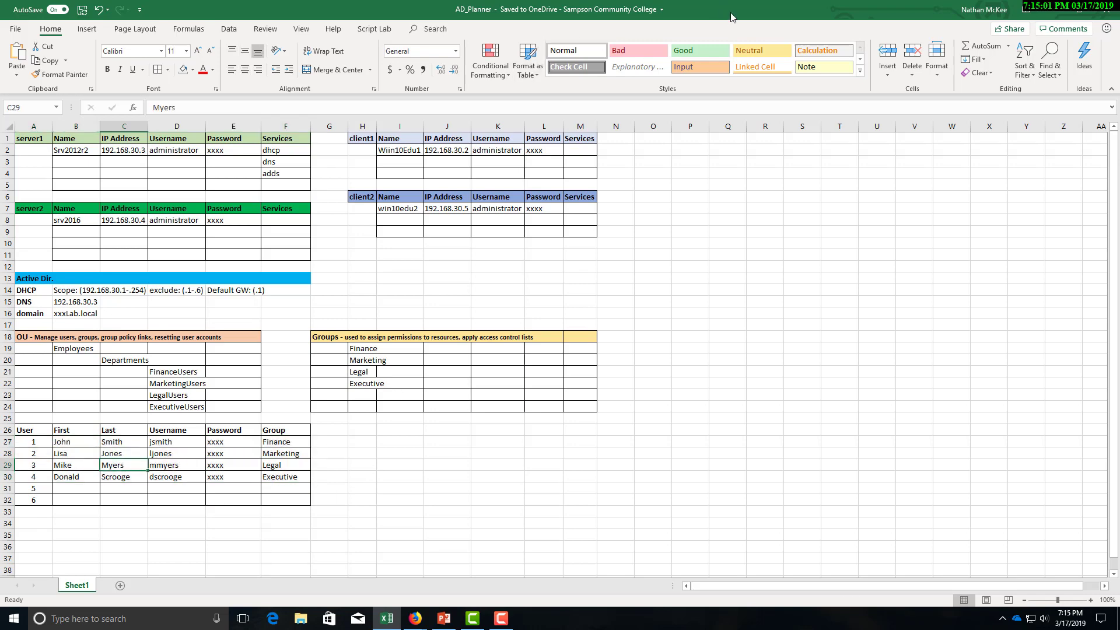
{"action": "left_click_drag", "start_coordinate": [731, 17], "coordinate": [0, 142]}
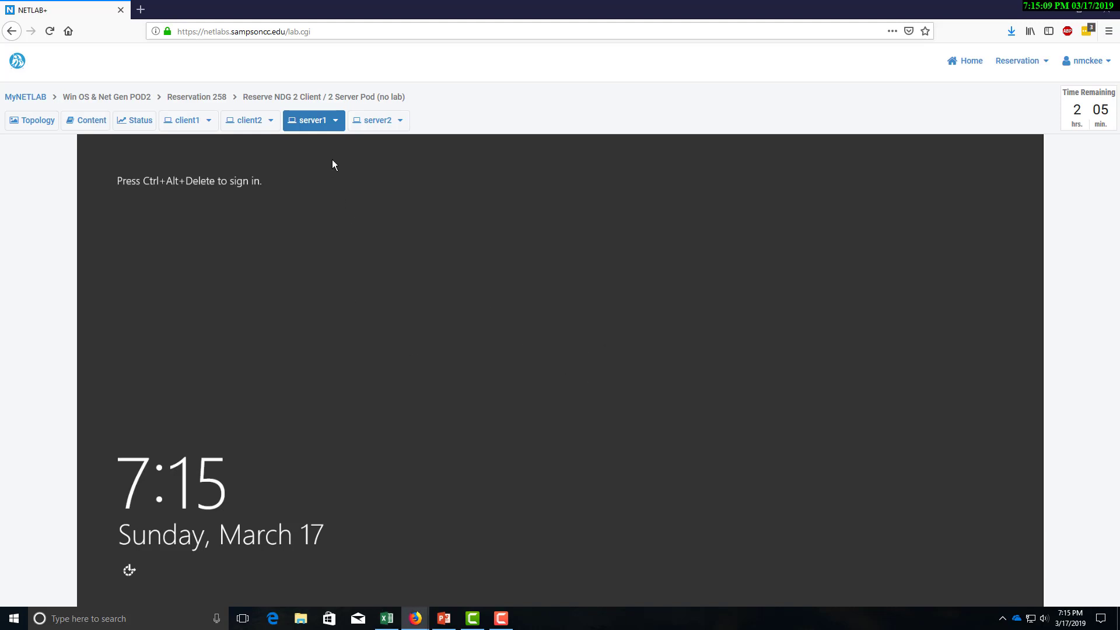
Undock server1's console into its own window and maximize it.
{"action": "left_click", "coordinate": [336, 121]}
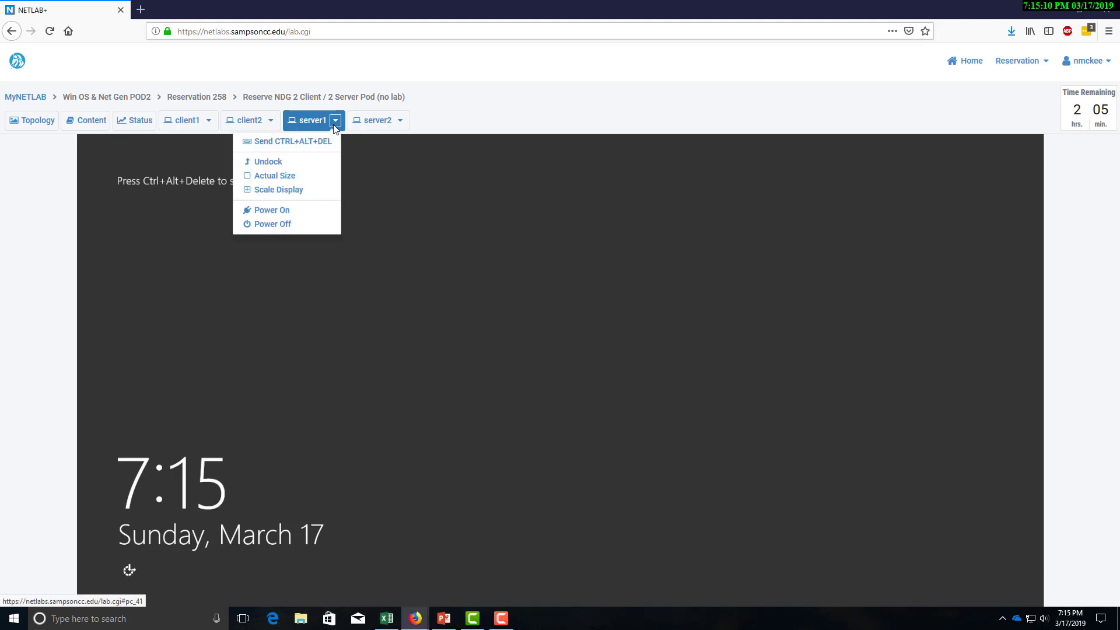
{"action": "left_click", "coordinate": [314, 165]}
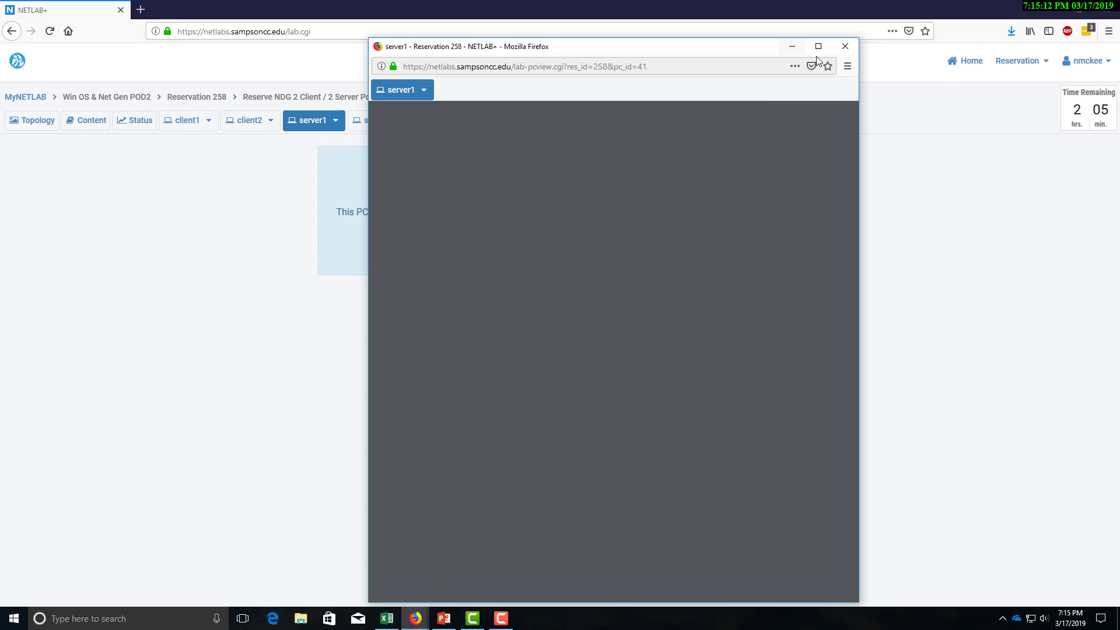
{"action": "left_click", "coordinate": [819, 51]}
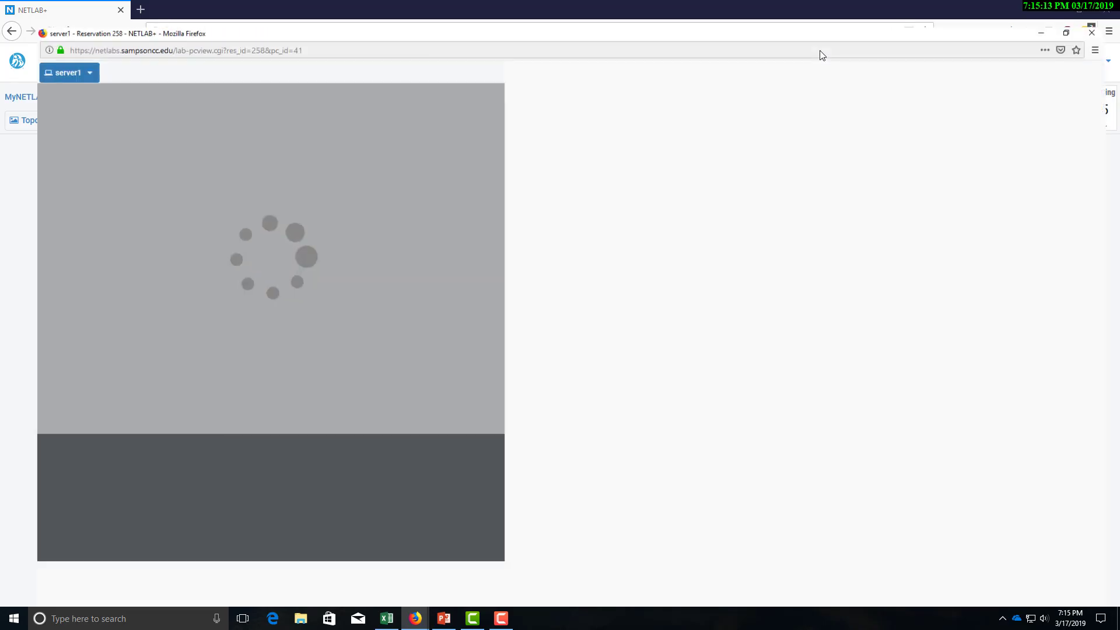
{"action": "left_click_drag", "start_coordinate": [824, 47], "coordinate": [528, 12]}
{"action": "double_click", "coordinate": [527, 12]}
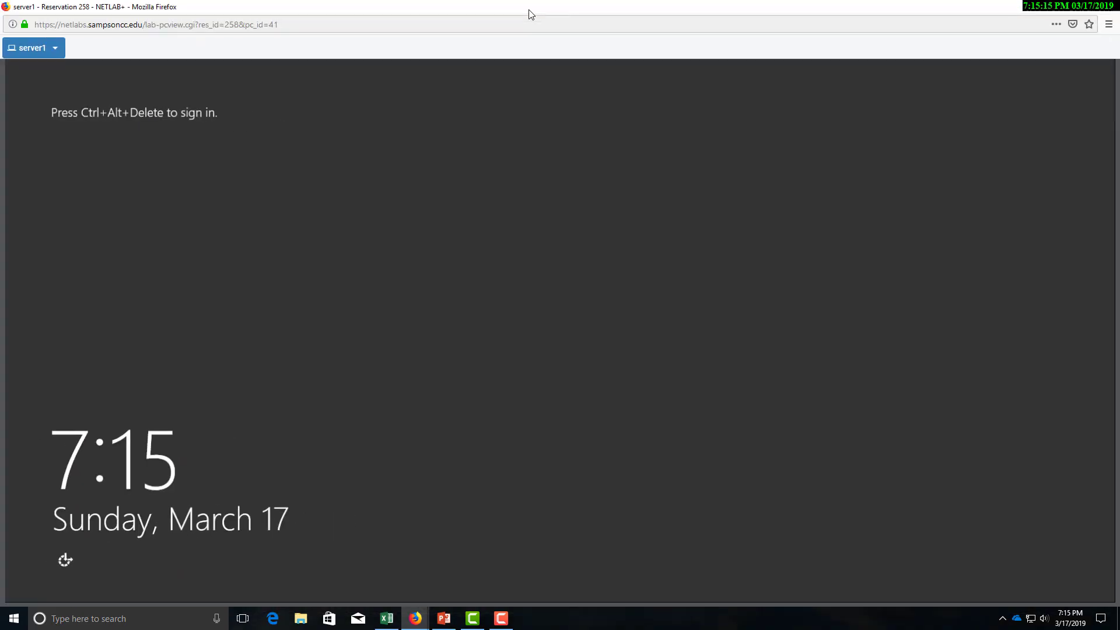
Send Ctrl+Alt+Del to server1 and sign in as Administrator with the account password.
{"action": "left_click", "coordinate": [55, 48]}
{"action": "left_click", "coordinate": [85, 69]}
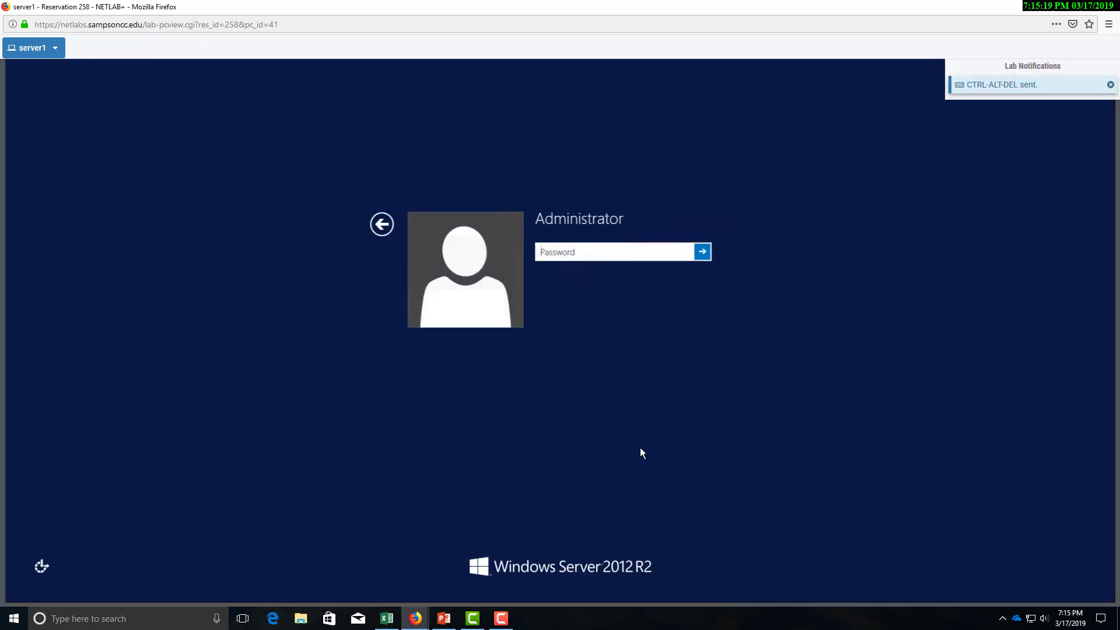
{"action": "type", "text": "******"}
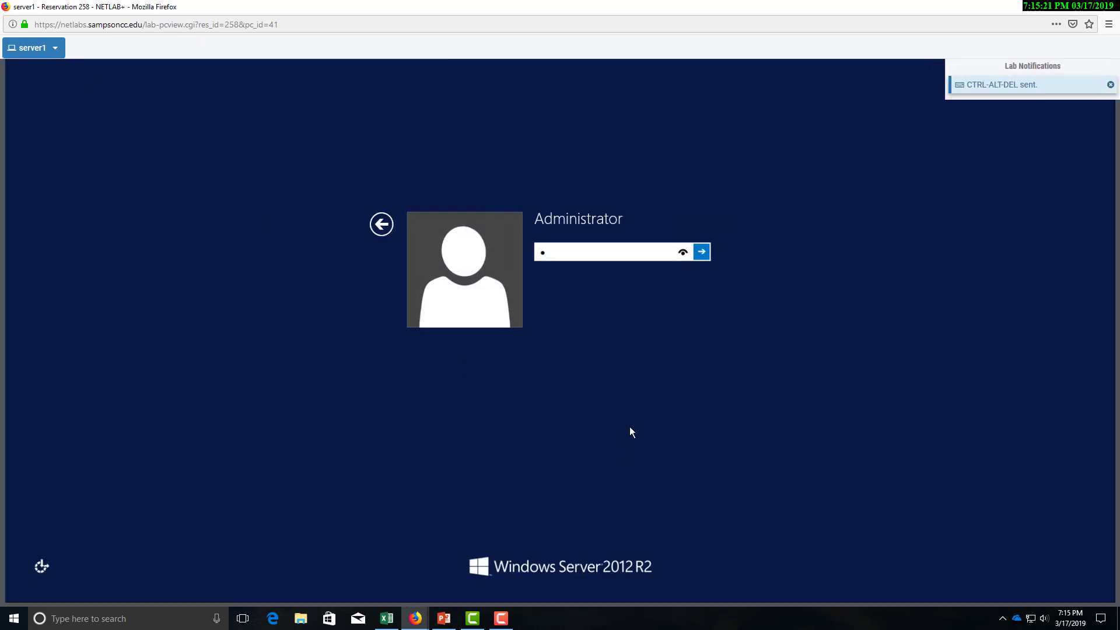
{"action": "type", "text": "*****"}
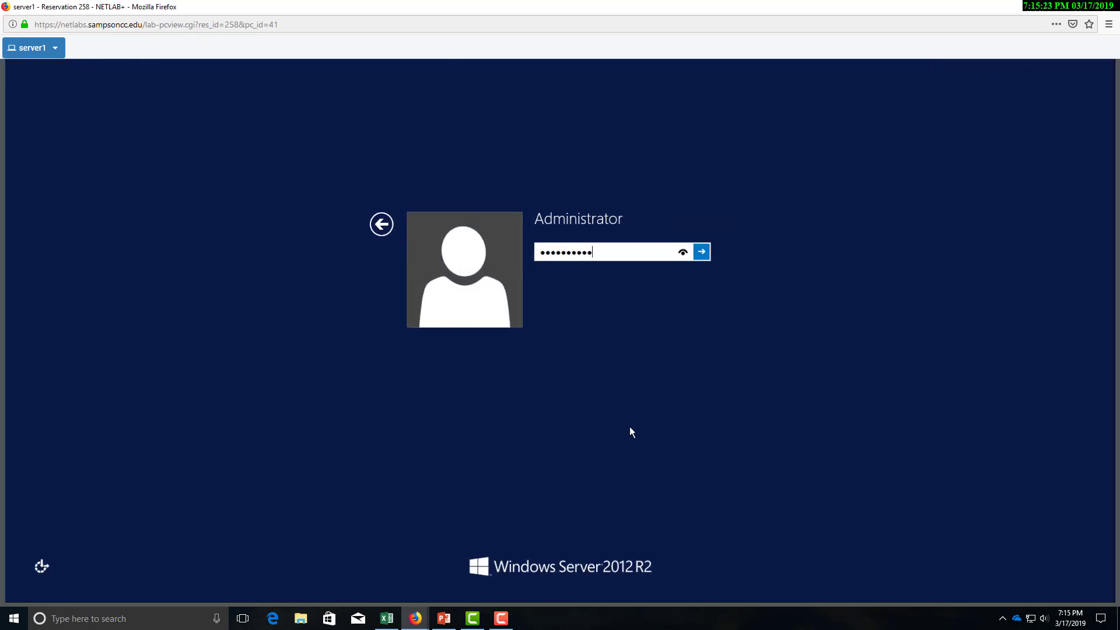
{"action": "key", "text": "Return"}
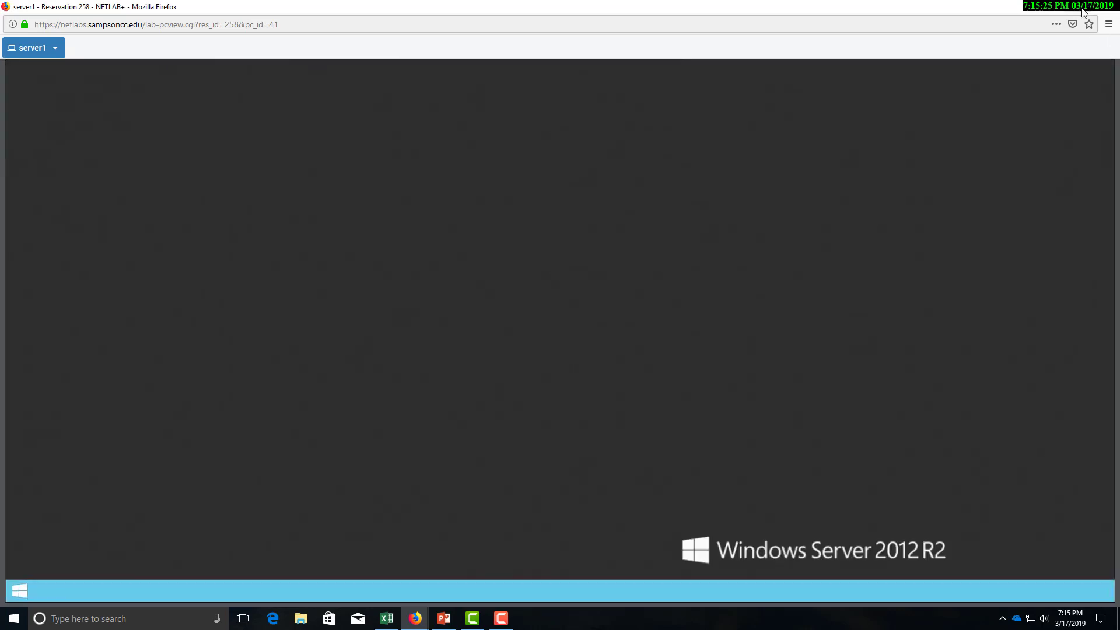
{"action": "left_click", "coordinate": [1080, 8]}
{"action": "left_click_drag", "start_coordinate": [1075, 9], "coordinate": [1002, 10]}
{"action": "double_click", "coordinate": [1002, 7]}
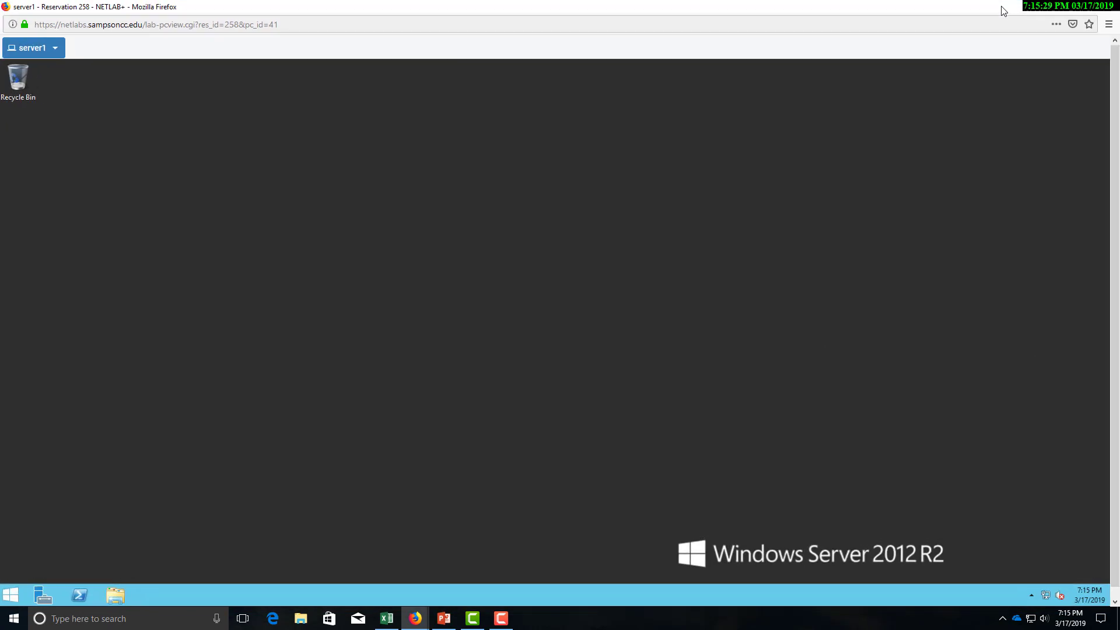
{"action": "left_click", "coordinate": [1081, 8]}
{"action": "left_click_drag", "start_coordinate": [962, 10], "coordinate": [879, 147]}
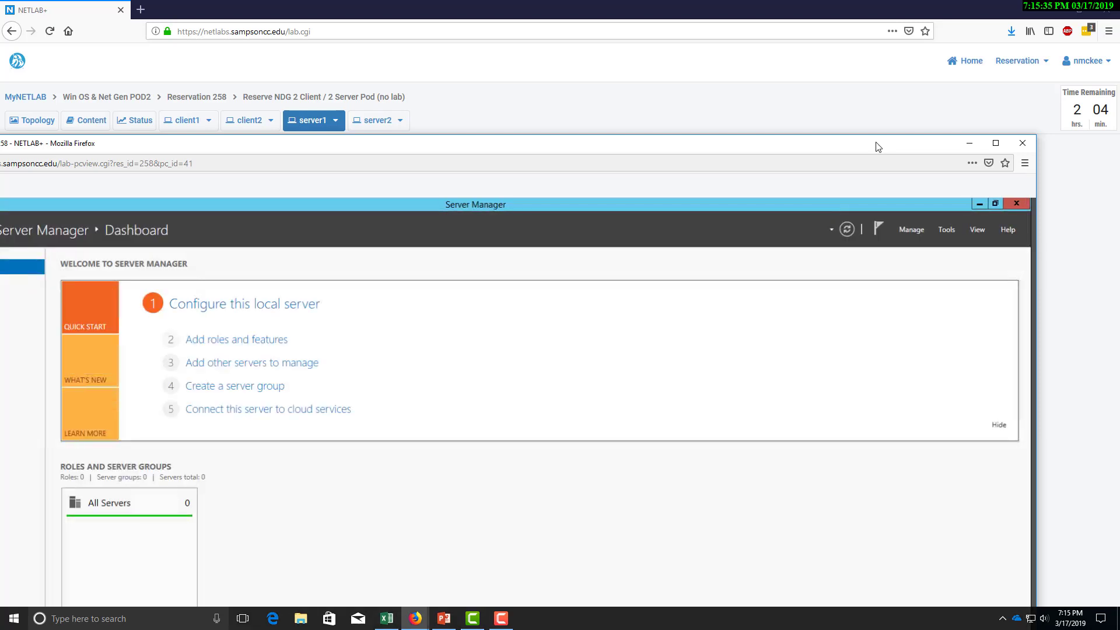
Close the server1 pop-out, undock it once more, then close it to return to the reservation page.
{"action": "left_click", "coordinate": [1023, 144]}
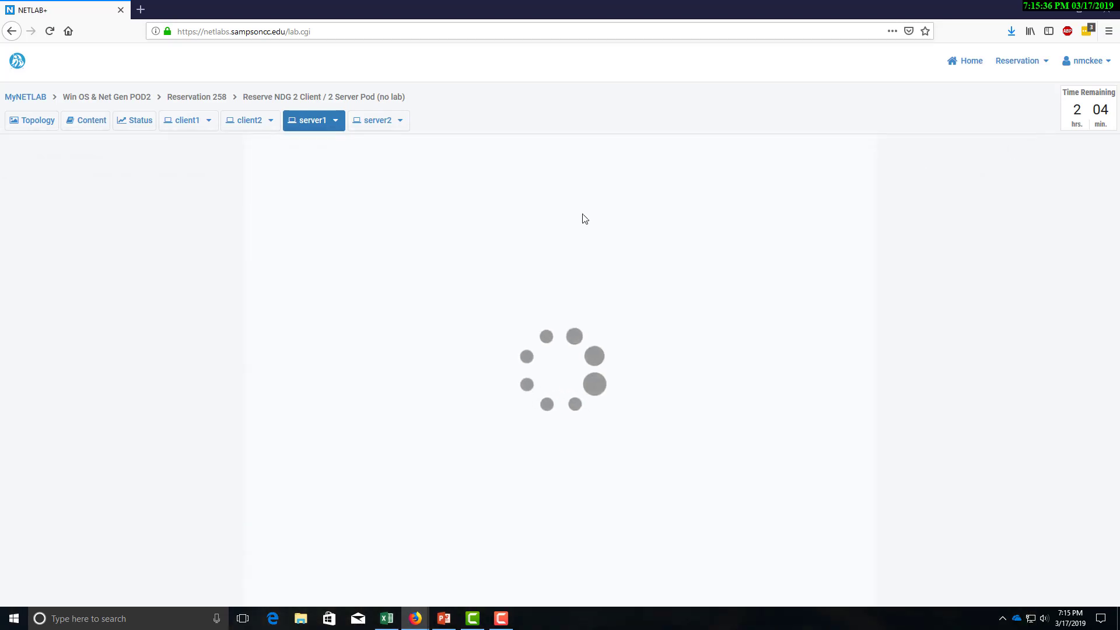
{"action": "left_click", "coordinate": [336, 121]}
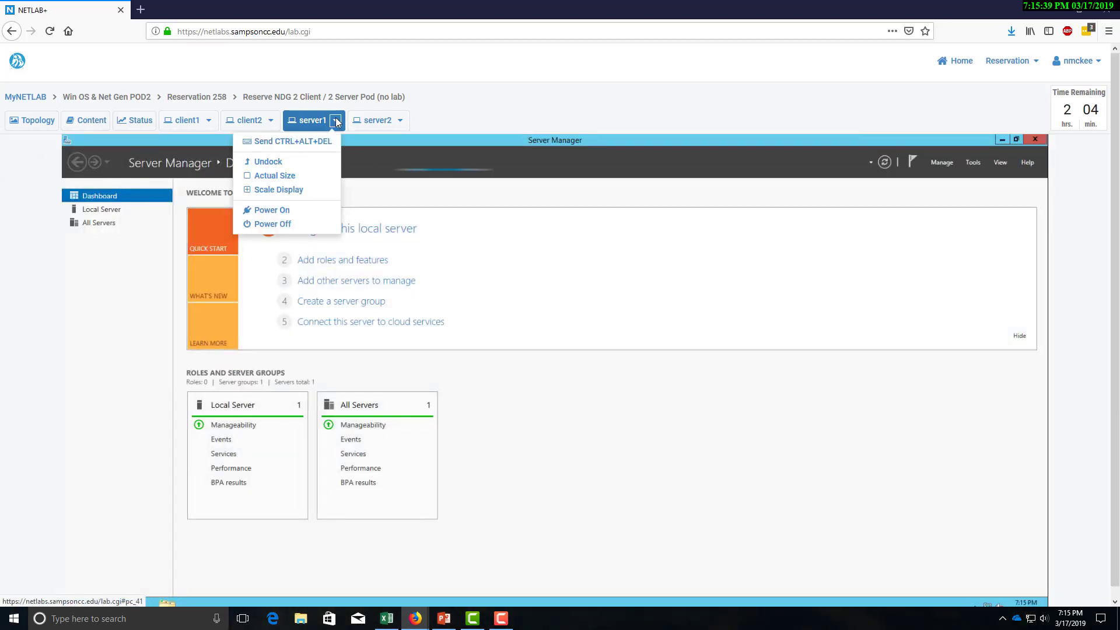
{"action": "left_click", "coordinate": [294, 168]}
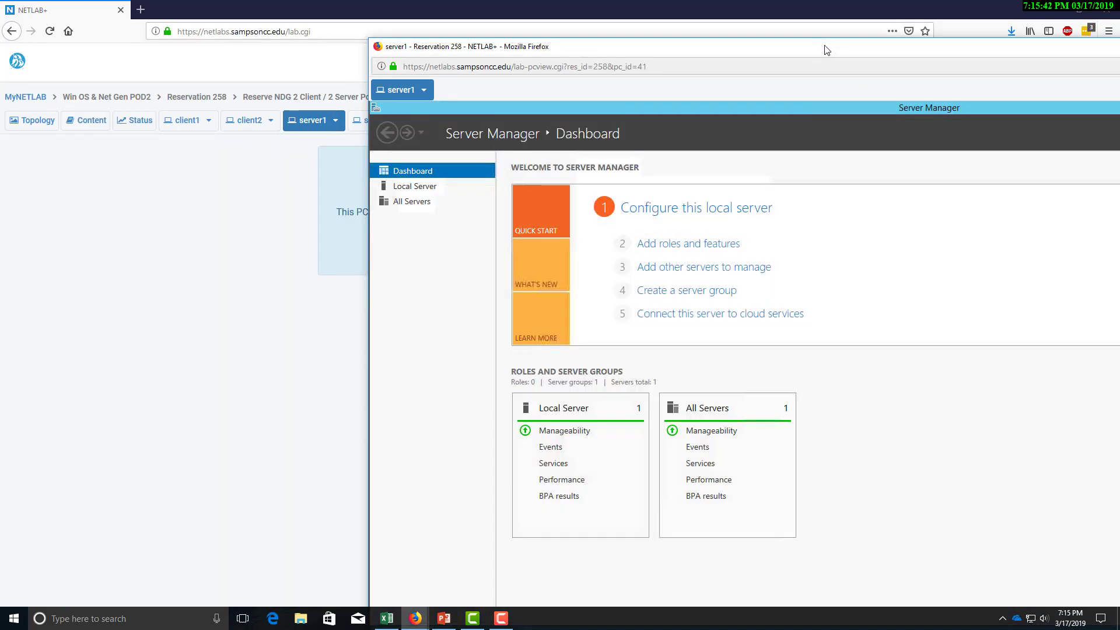
{"action": "double_click", "coordinate": [825, 49]}
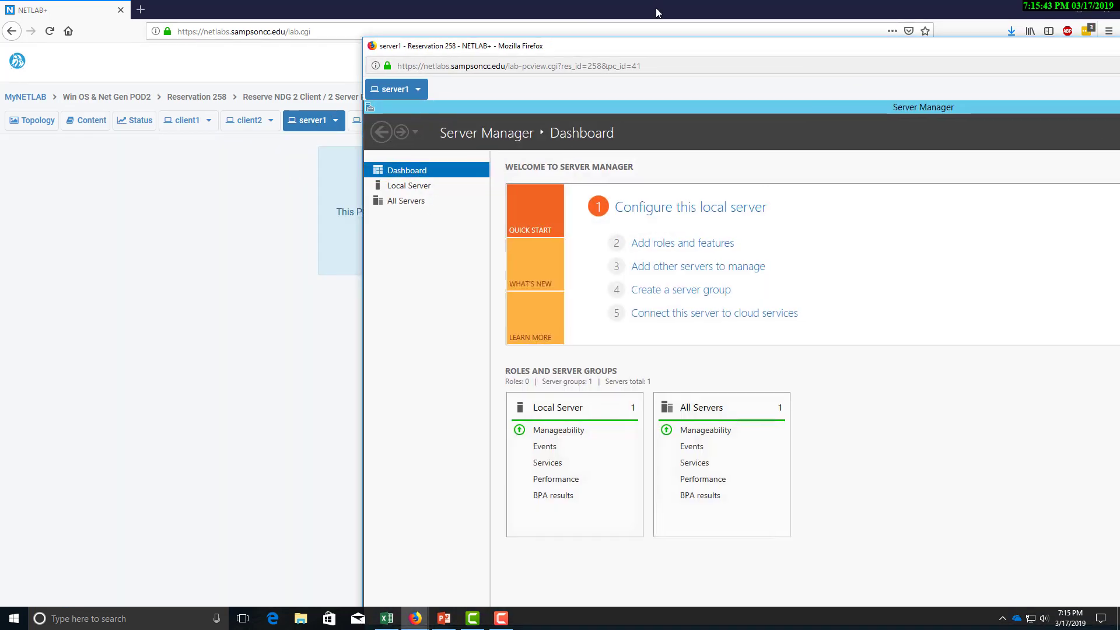
{"action": "double_click", "coordinate": [507, 5]}
{"action": "double_click", "coordinate": [558, 49]}
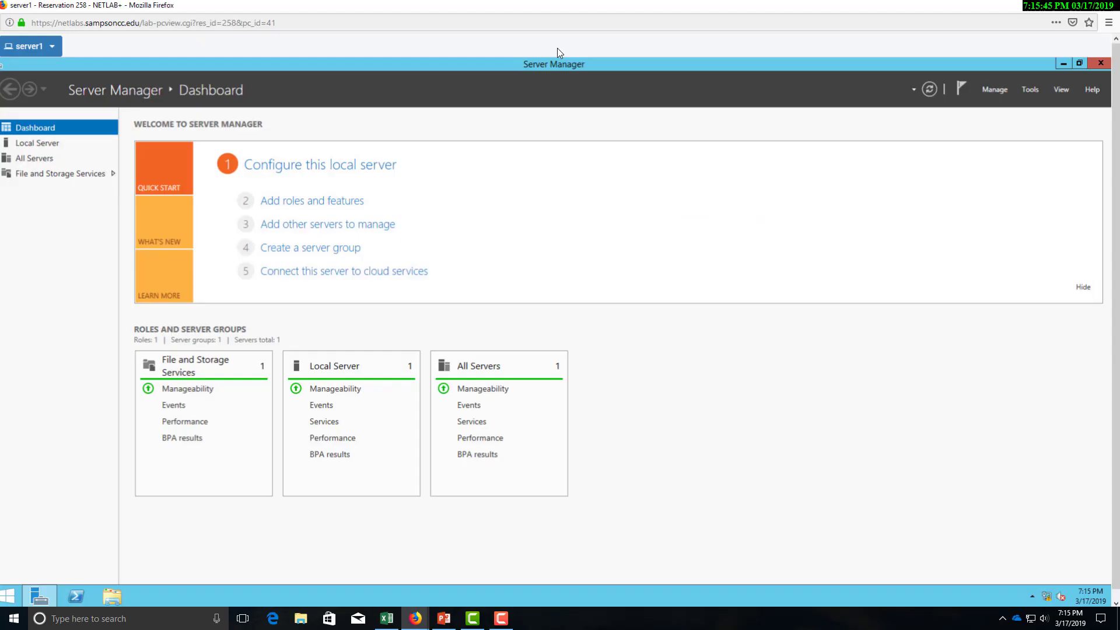
{"action": "left_click", "coordinate": [1079, 7]}
{"action": "left_click_drag", "start_coordinate": [986, 49], "coordinate": [638, 45]}
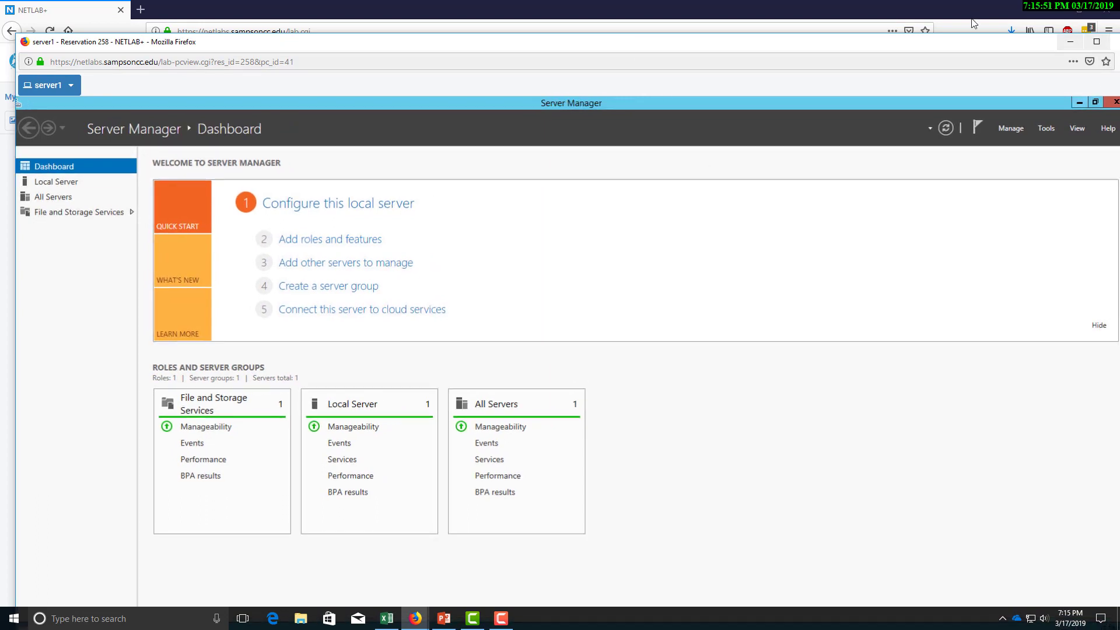
{"action": "left_click_drag", "start_coordinate": [981, 38], "coordinate": [917, 38]}
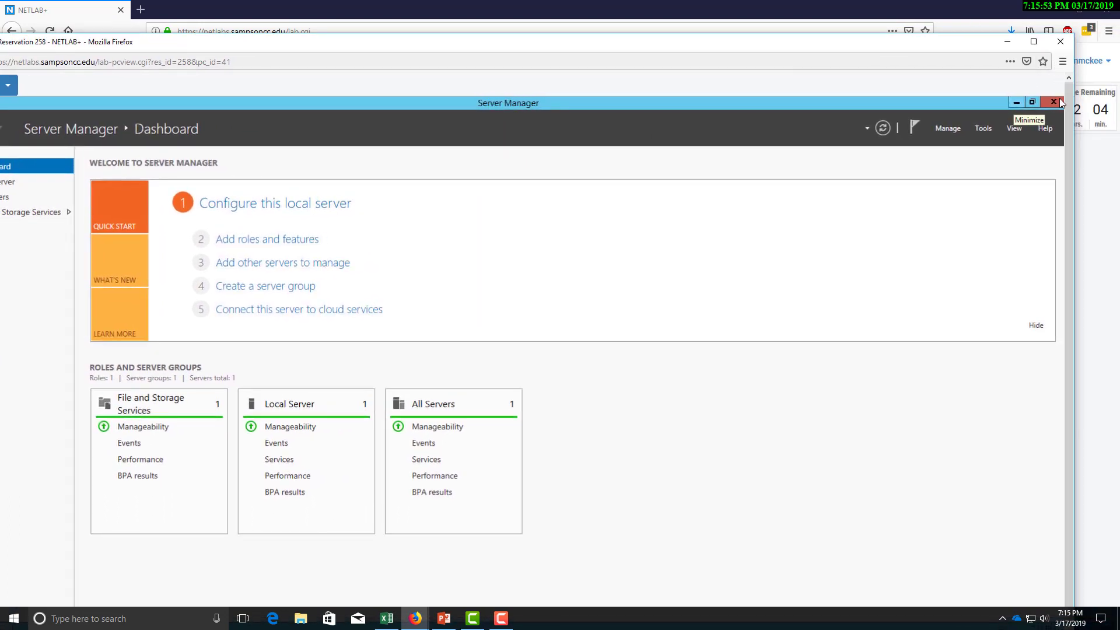
{"action": "left_click", "coordinate": [1060, 42]}
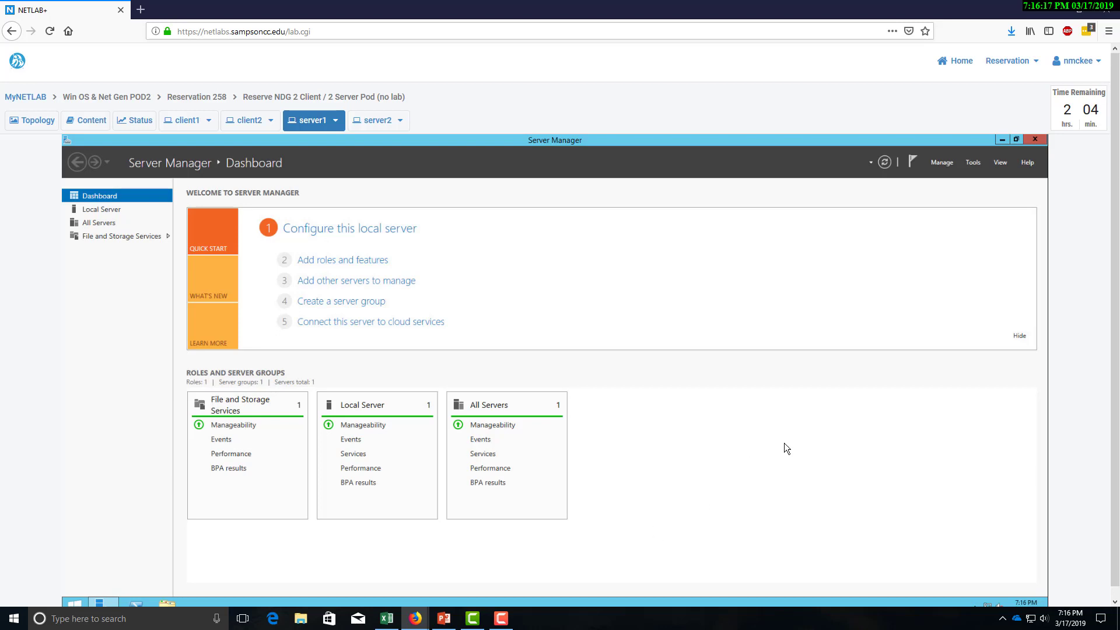
Run Add Roles and Features on server1, selecting DHCP Server with its management tools, and install.
{"action": "left_click", "coordinate": [950, 167]}
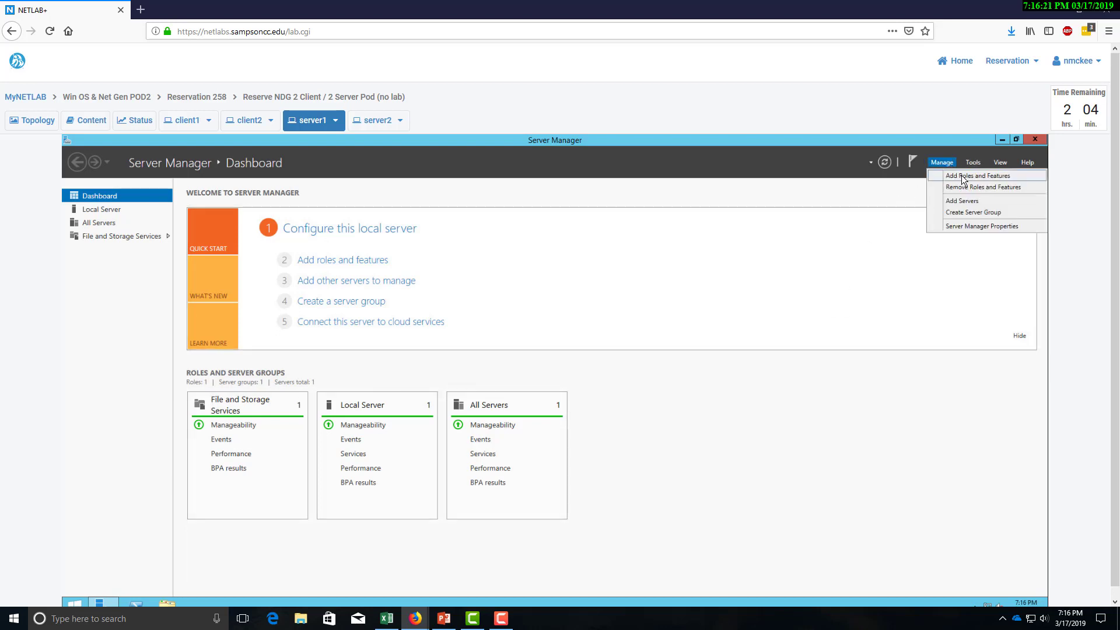
{"action": "left_click", "coordinate": [964, 176]}
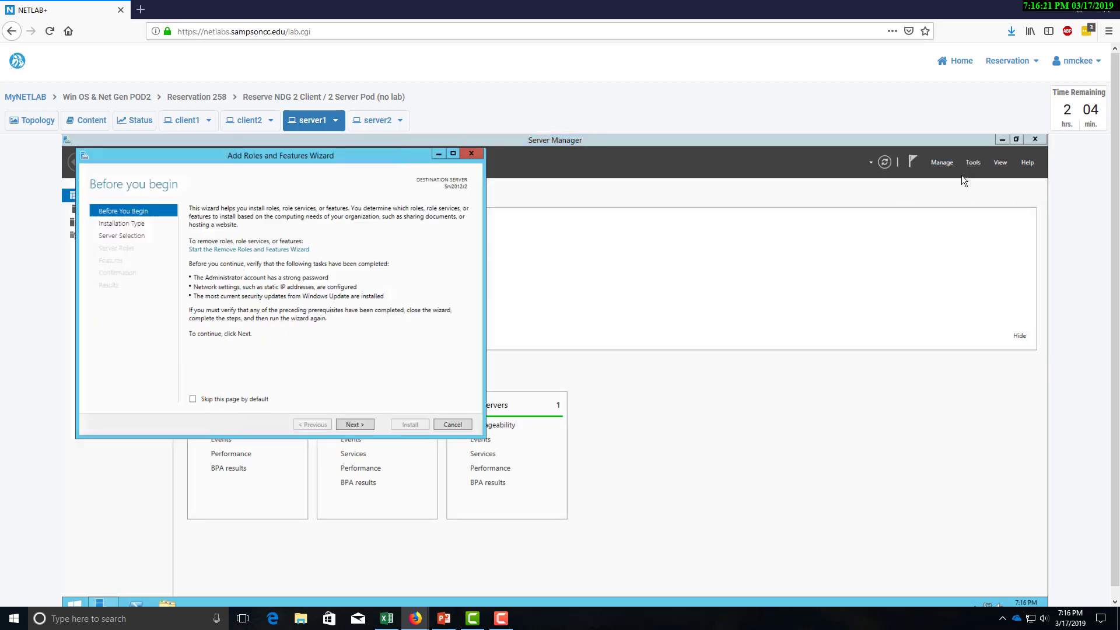
{"action": "left_click", "coordinate": [361, 425]}
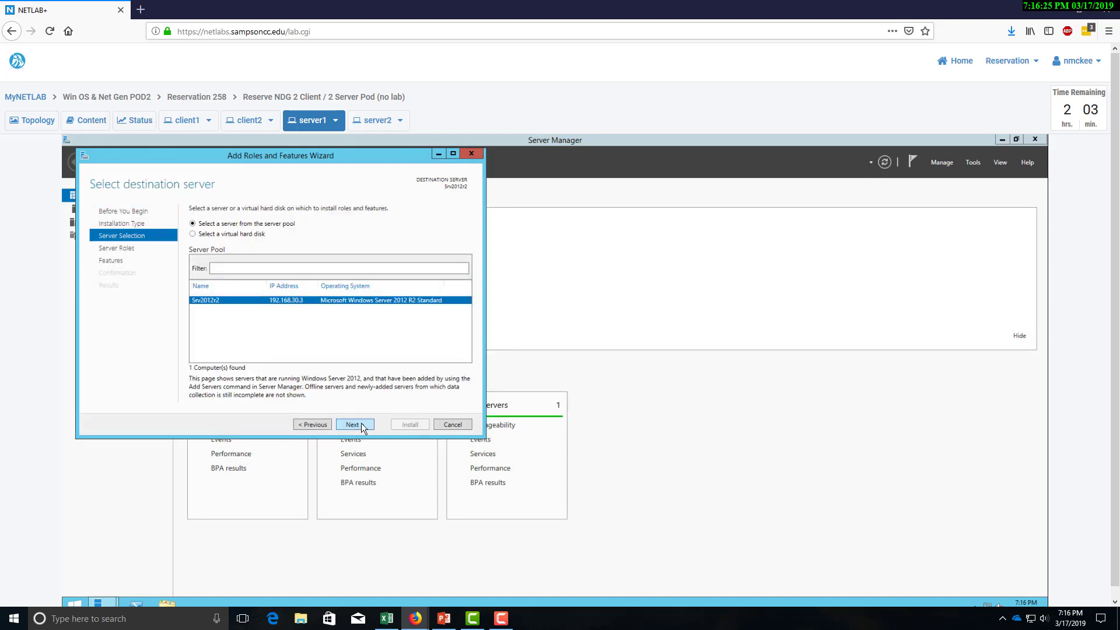
{"action": "left_click", "coordinate": [362, 422]}
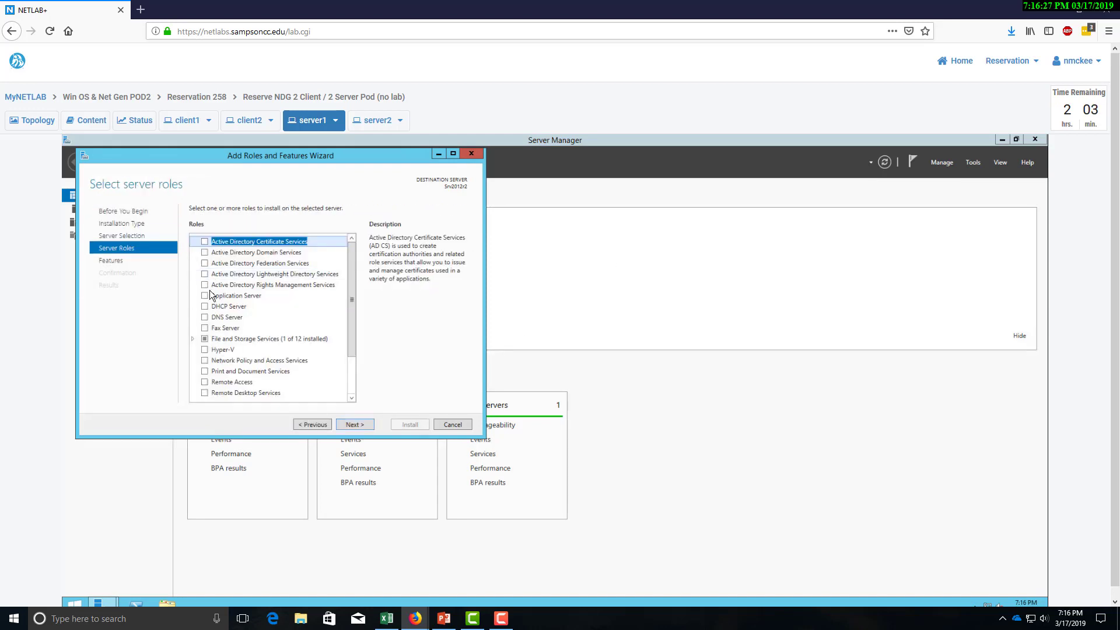
{"action": "left_click", "coordinate": [204, 306]}
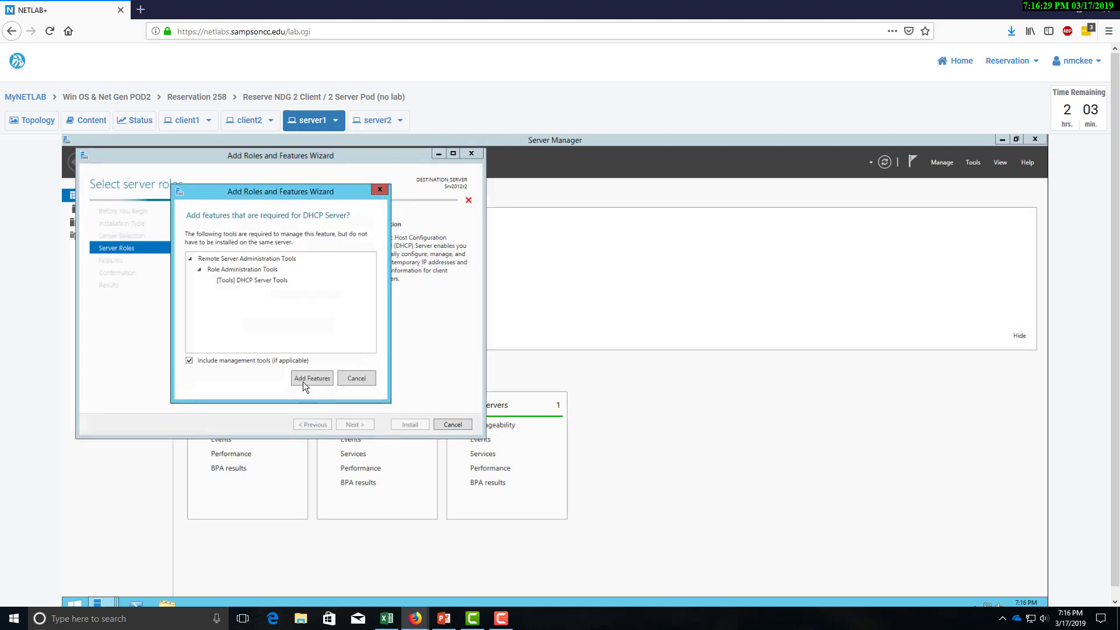
{"action": "left_click", "coordinate": [306, 381]}
{"action": "left_click", "coordinate": [354, 425]}
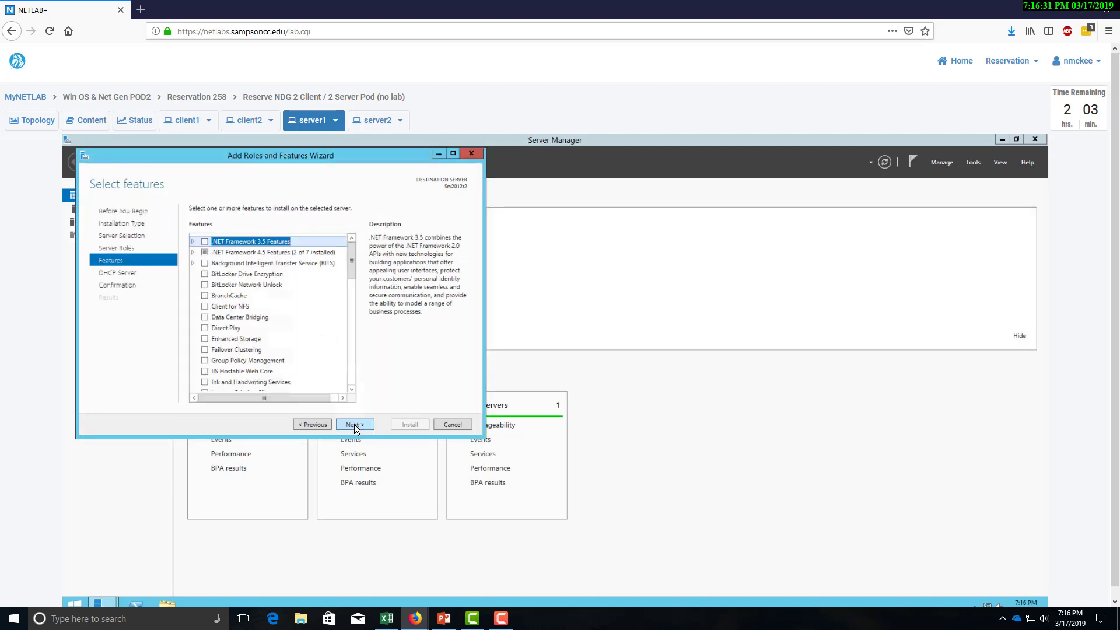
{"action": "left_click", "coordinate": [355, 424]}
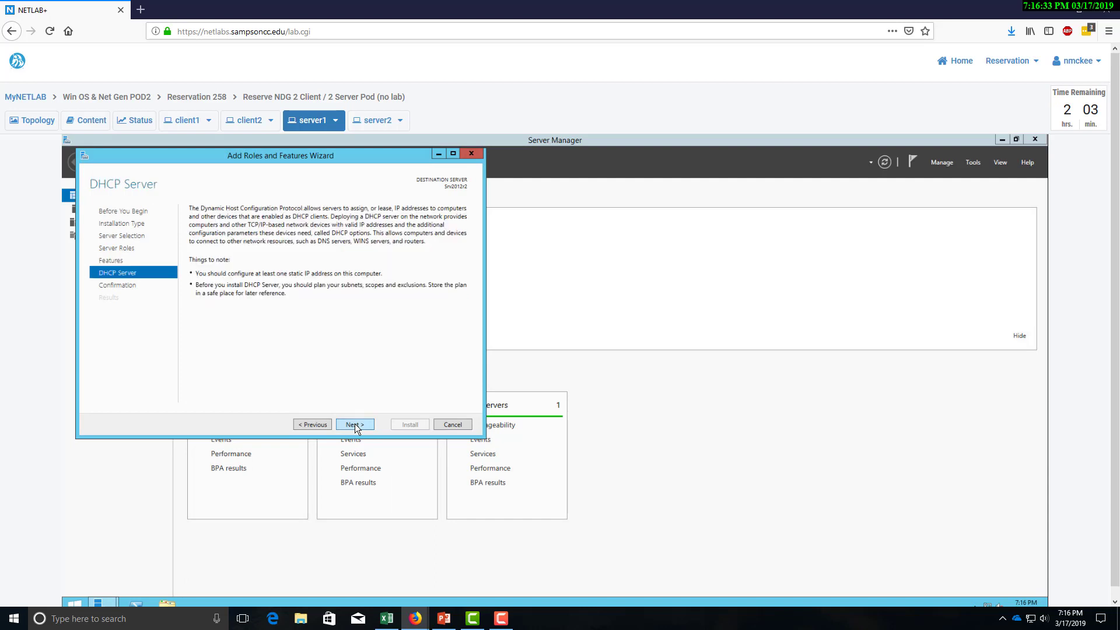
{"action": "left_click", "coordinate": [355, 424]}
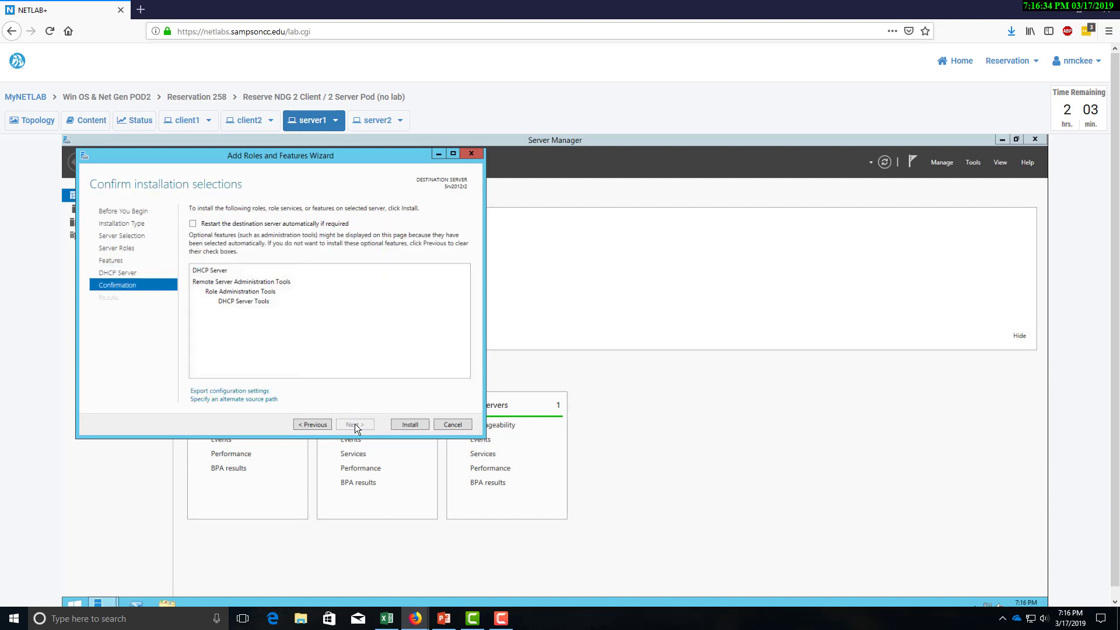
{"action": "left_click", "coordinate": [401, 427]}
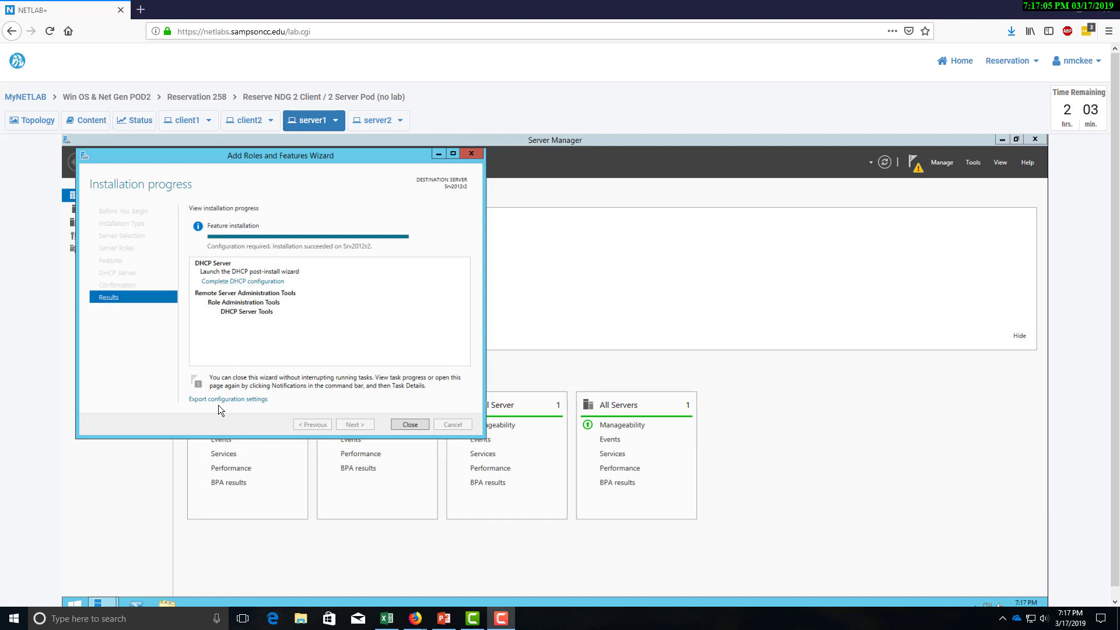
Launch DHCP post-install configuration, check the planner's DHCP row A14:E14, then commit and close.
{"action": "left_click", "coordinate": [251, 282]}
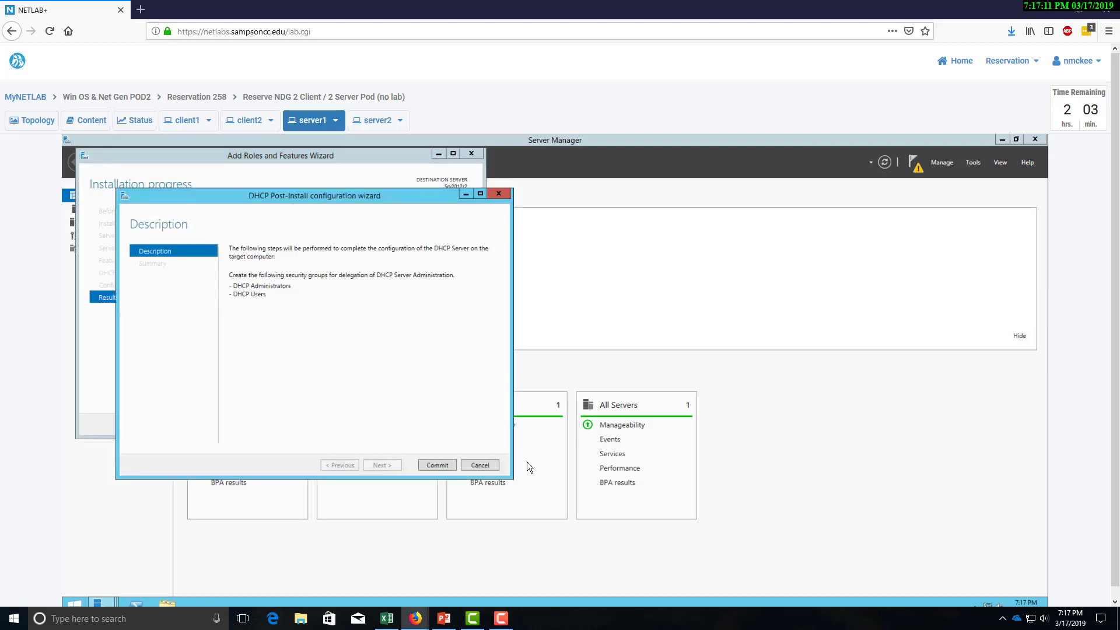
{"action": "left_click", "coordinate": [386, 619]}
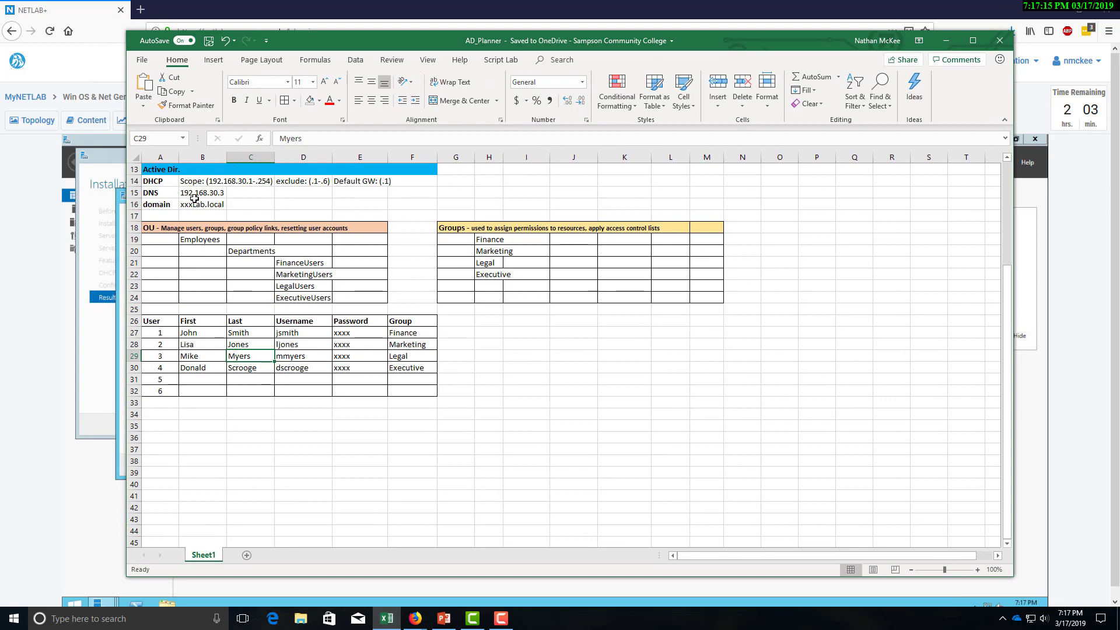
{"action": "scroll", "coordinate": [238, 226], "scroll_direction": "up", "scroll_amount": 2}
{"action": "left_click_drag", "start_coordinate": [160, 252], "coordinate": [382, 251]}
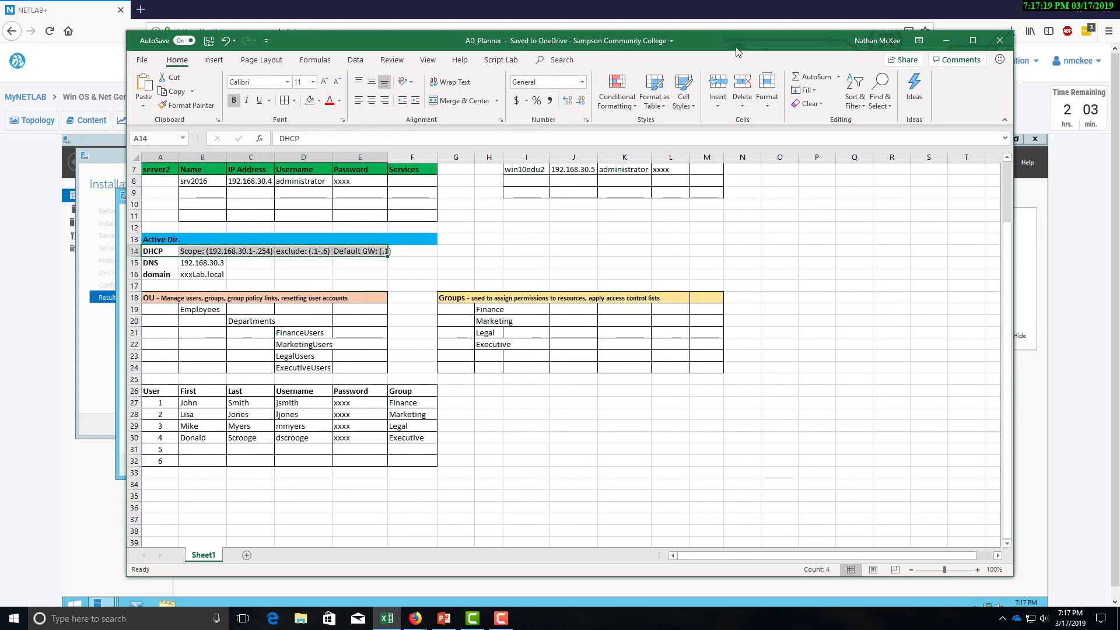
{"action": "left_click", "coordinate": [947, 40]}
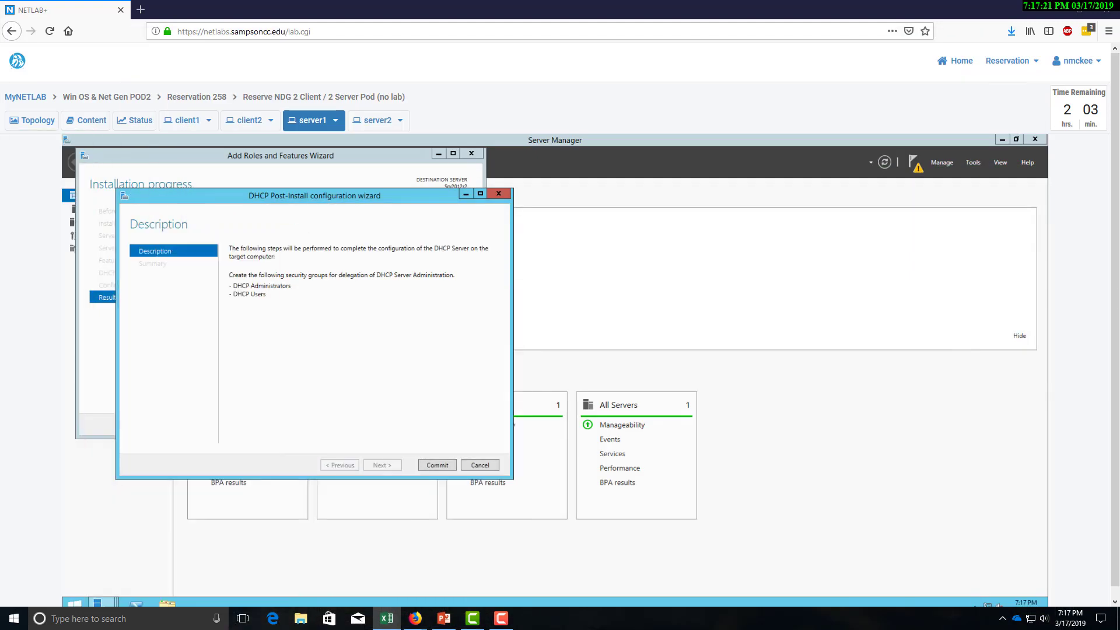
{"action": "left_click", "coordinate": [435, 465]}
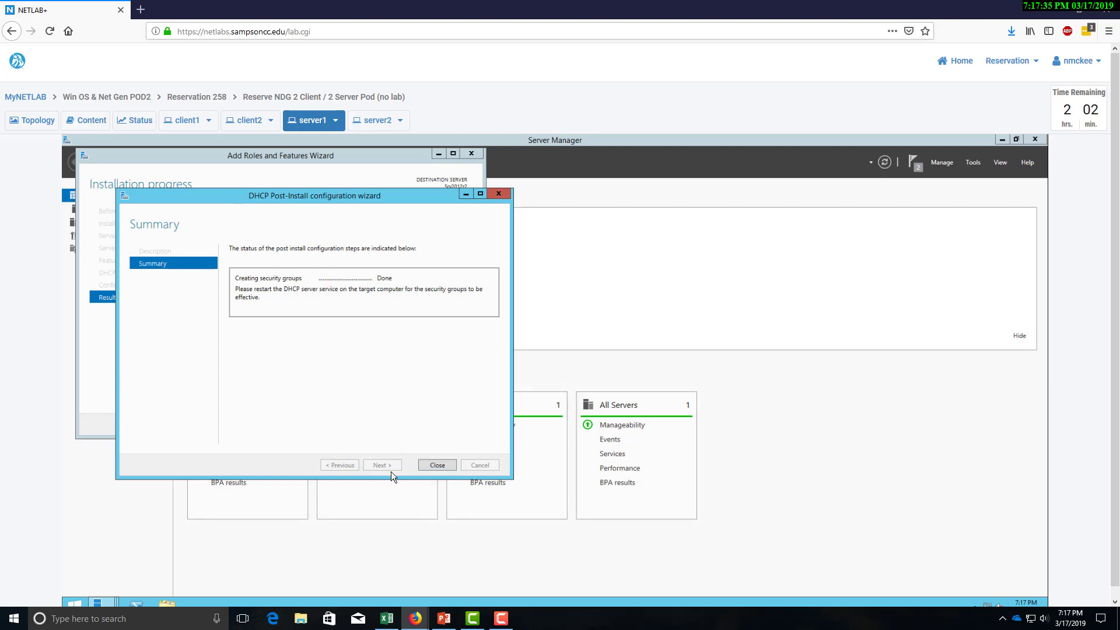
{"action": "left_click", "coordinate": [438, 465]}
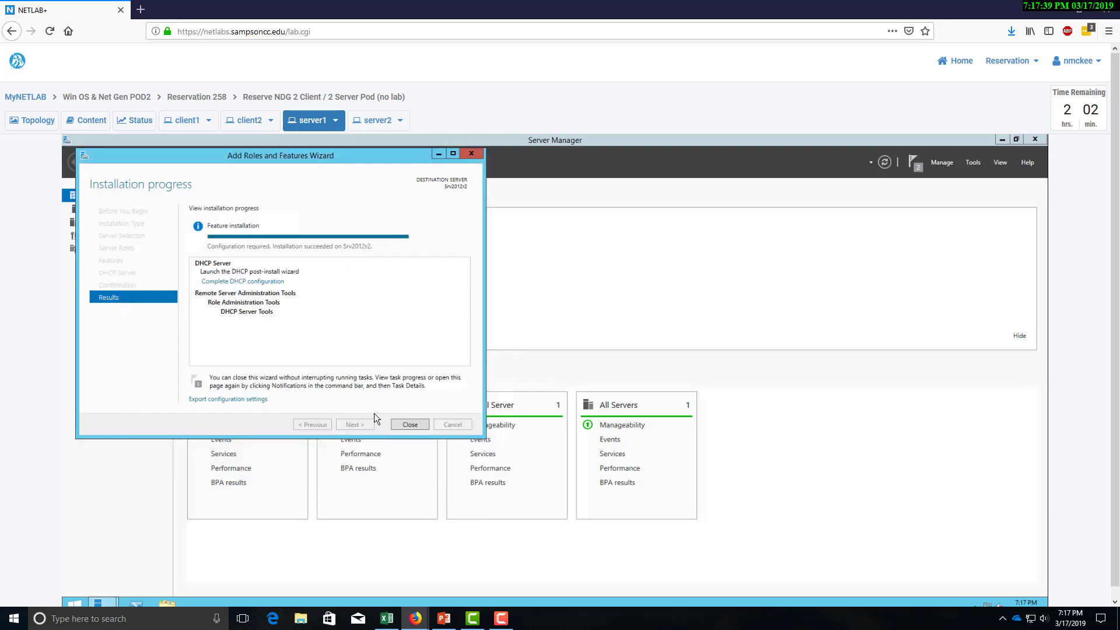
Close the roles wizard and open the DHCP Manager console from Server Manager, maximized.
{"action": "left_click", "coordinate": [422, 427]}
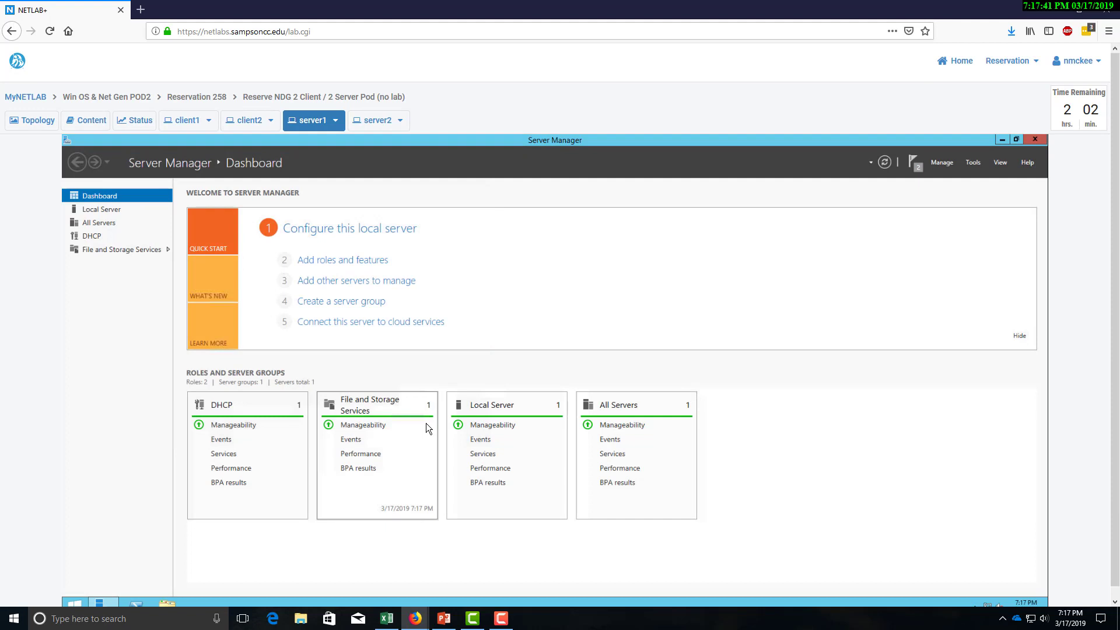
{"action": "left_click", "coordinate": [95, 240]}
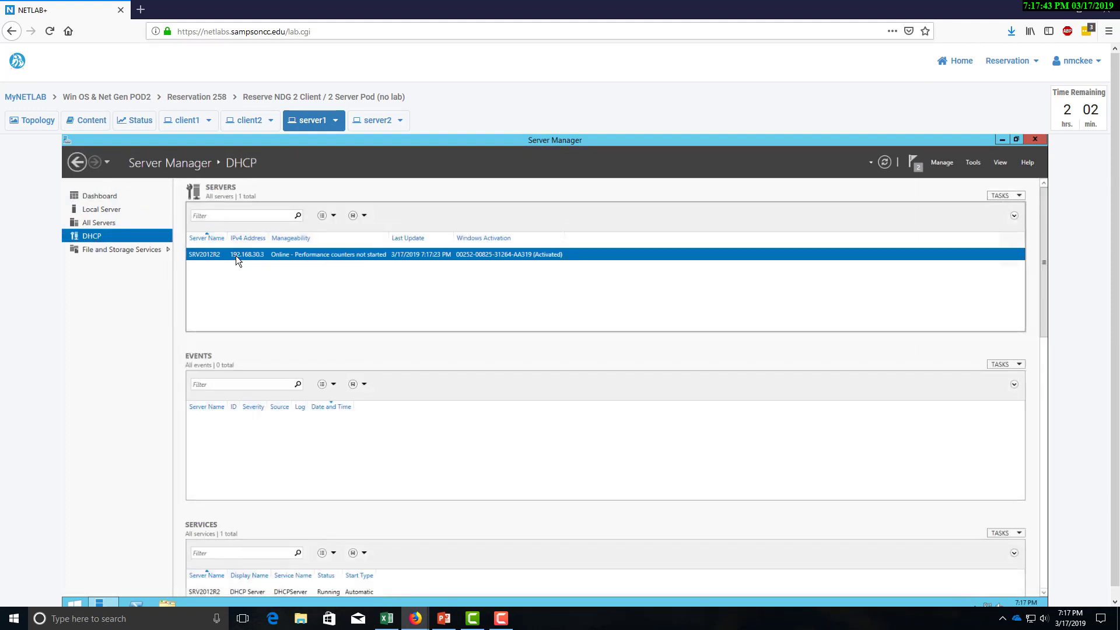
{"action": "right_click", "coordinate": [236, 255]}
{"action": "left_click", "coordinate": [277, 345]}
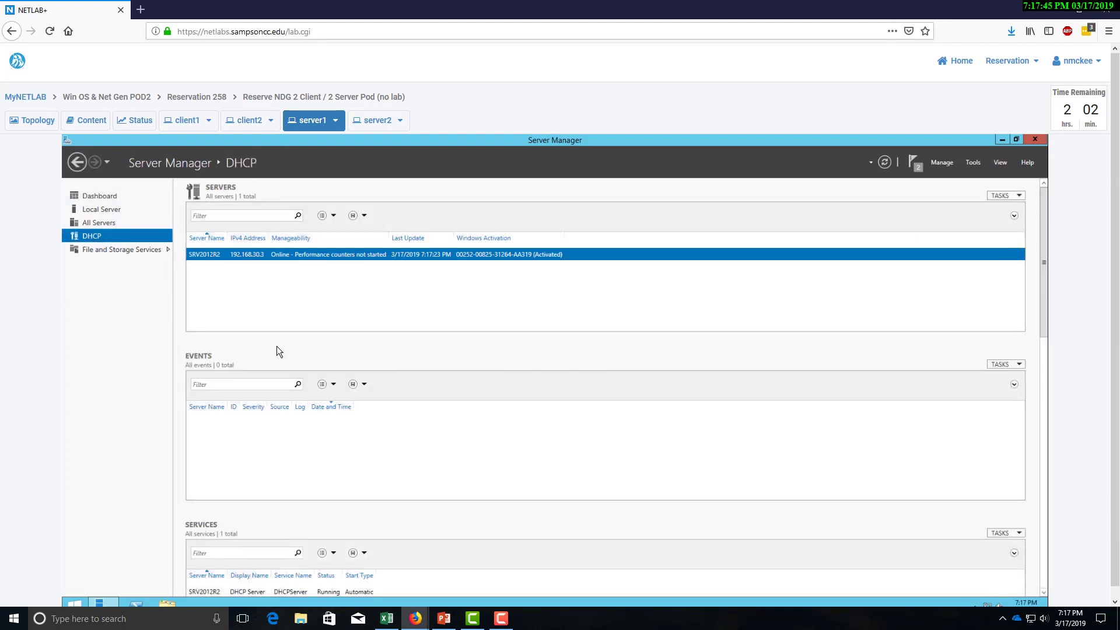
{"action": "double_click", "coordinate": [272, 180]}
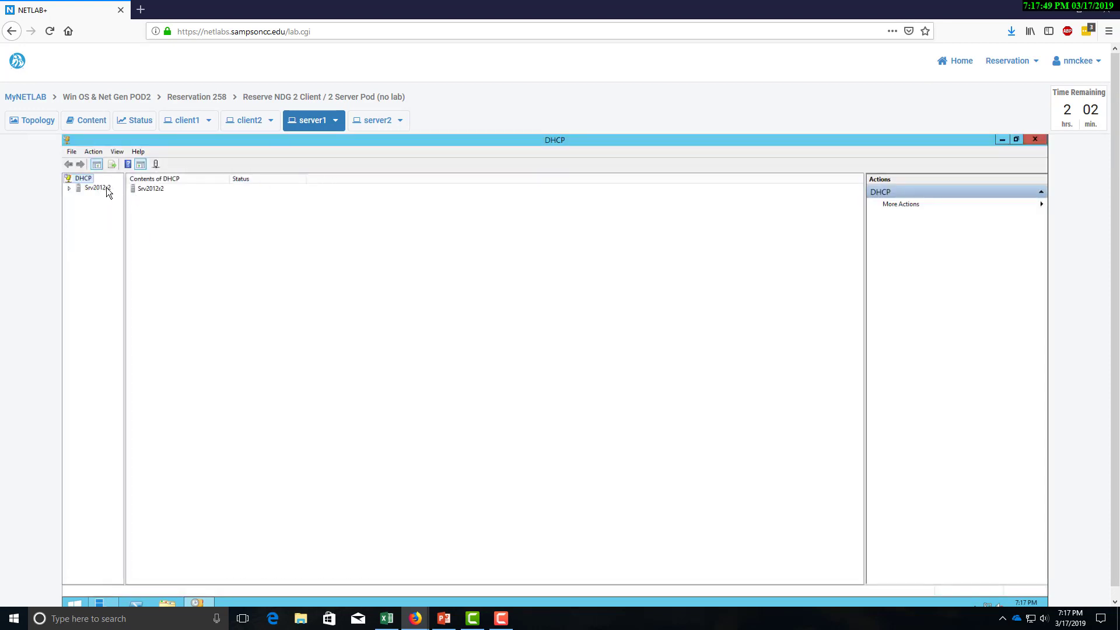
Inspect the DHCP and Srv2012r2 context menus, then expand Srv2012r2 and its IPv4 node.
{"action": "right_click", "coordinate": [106, 187]}
{"action": "left_click", "coordinate": [89, 182]}
{"action": "right_click", "coordinate": [90, 183]}
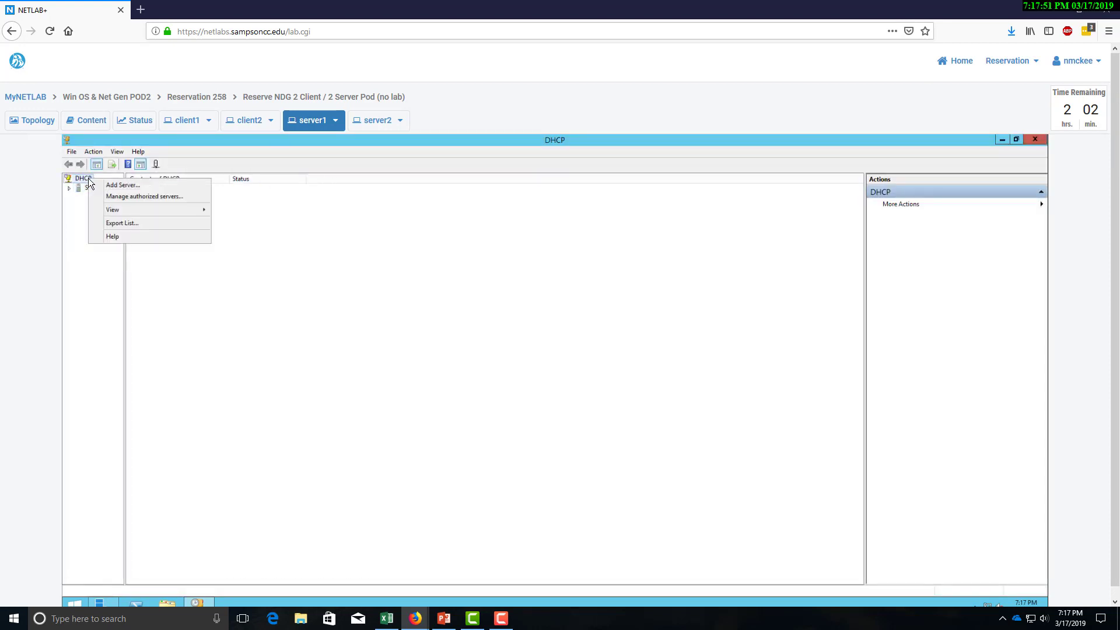
{"action": "mouse_move", "coordinate": [146, 215]}
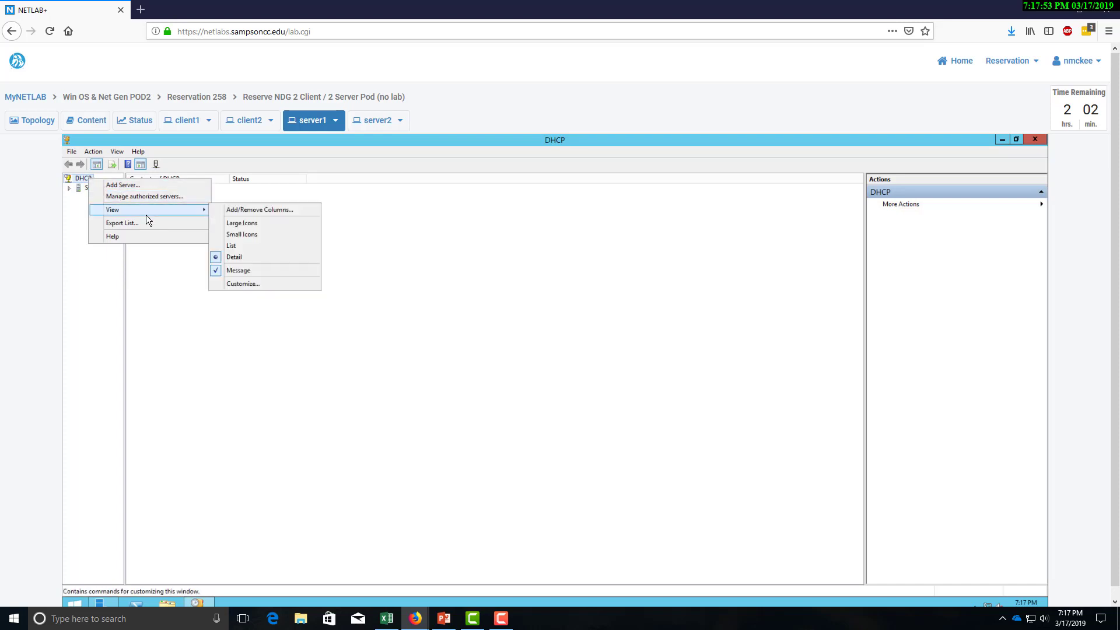
{"action": "left_click", "coordinate": [113, 279]}
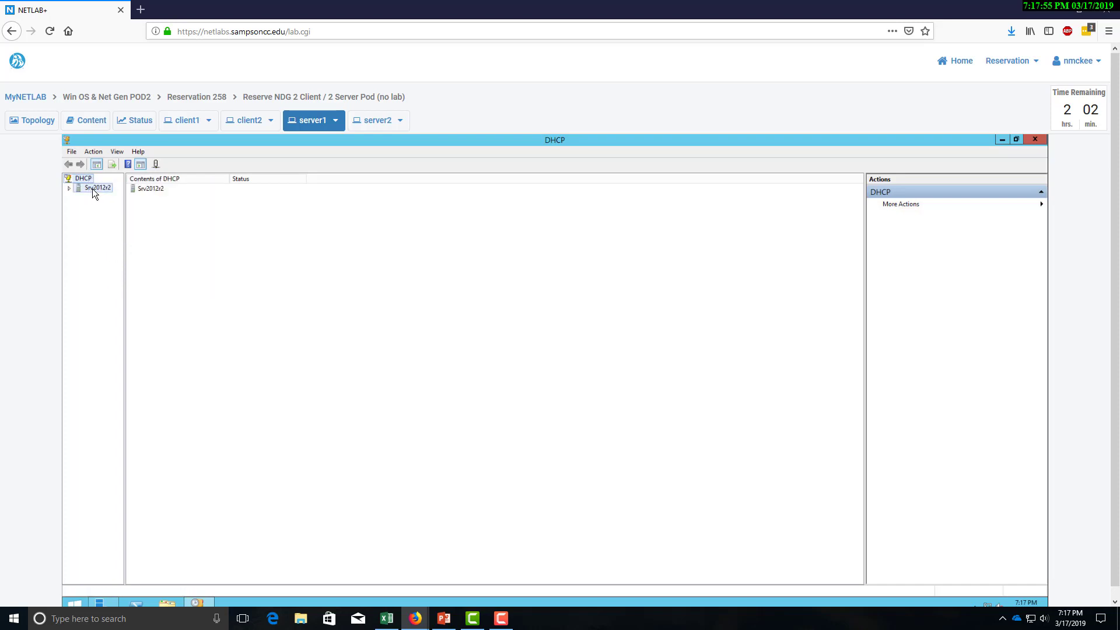
{"action": "right_click", "coordinate": [92, 188]}
{"action": "mouse_move", "coordinate": [126, 234]}
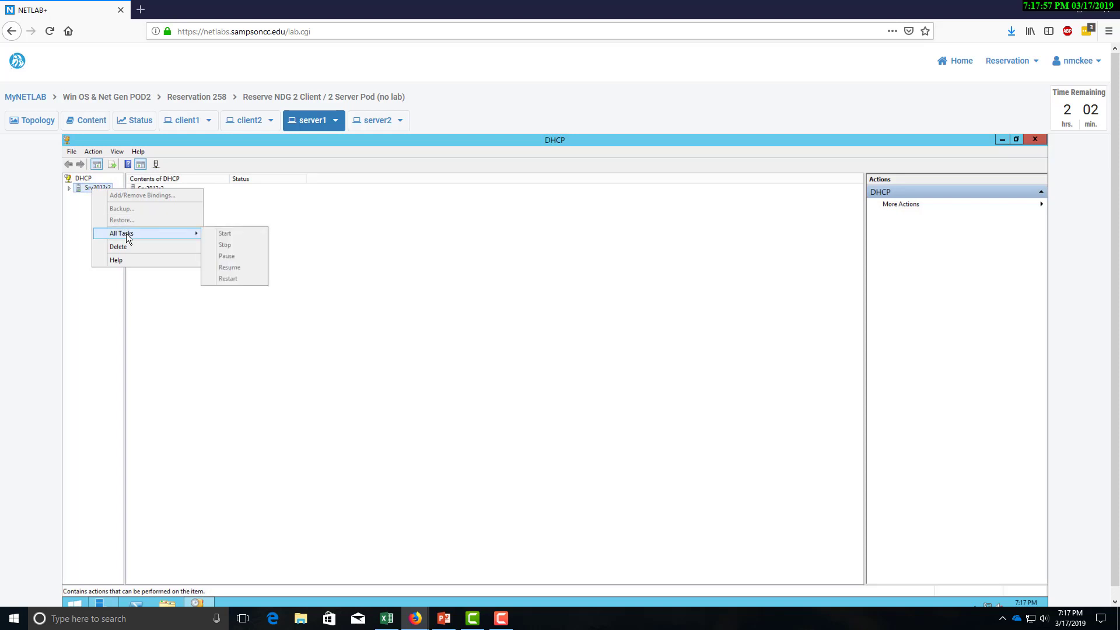
{"action": "left_click", "coordinate": [74, 217]}
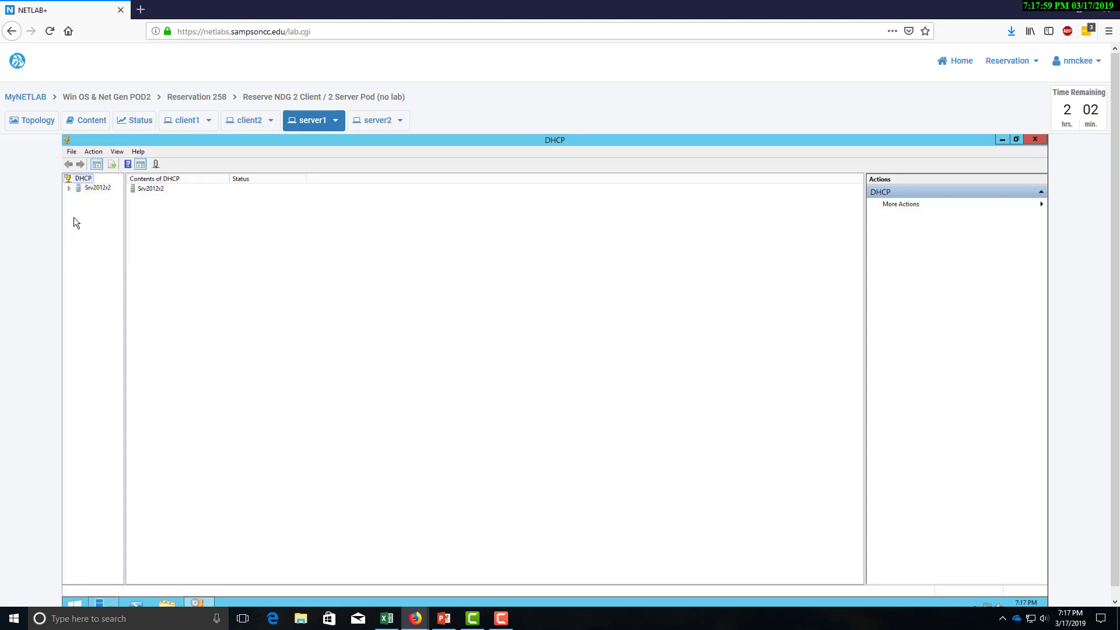
{"action": "left_click", "coordinate": [69, 188]}
{"action": "left_click", "coordinate": [99, 197]}
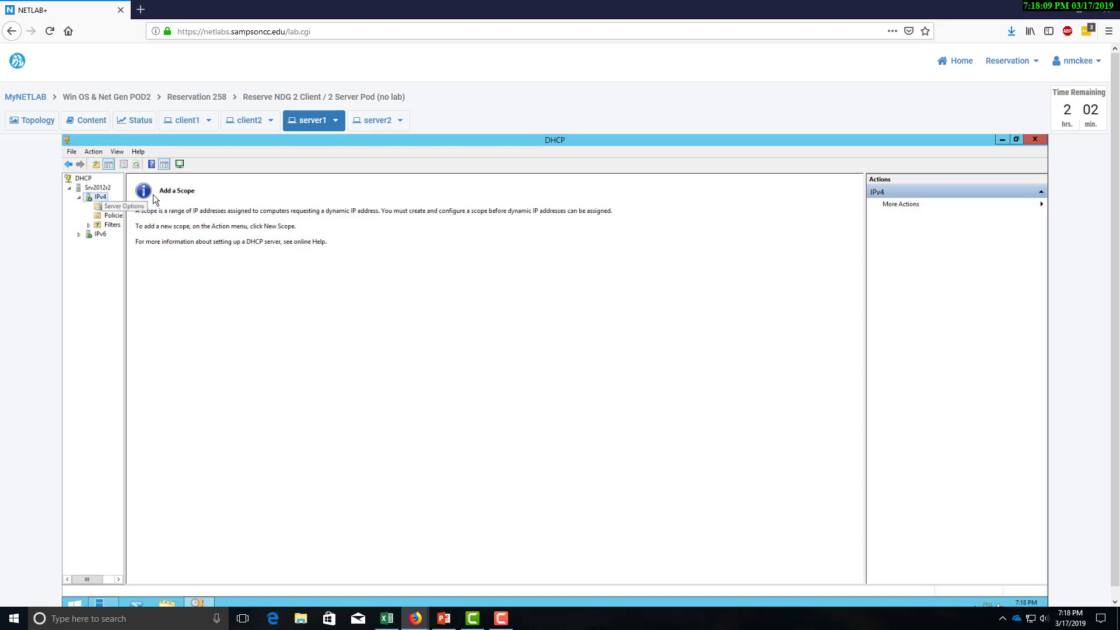
Start a new IPv4 scope and name it 'adlocal'.
{"action": "right_click", "coordinate": [102, 199]}
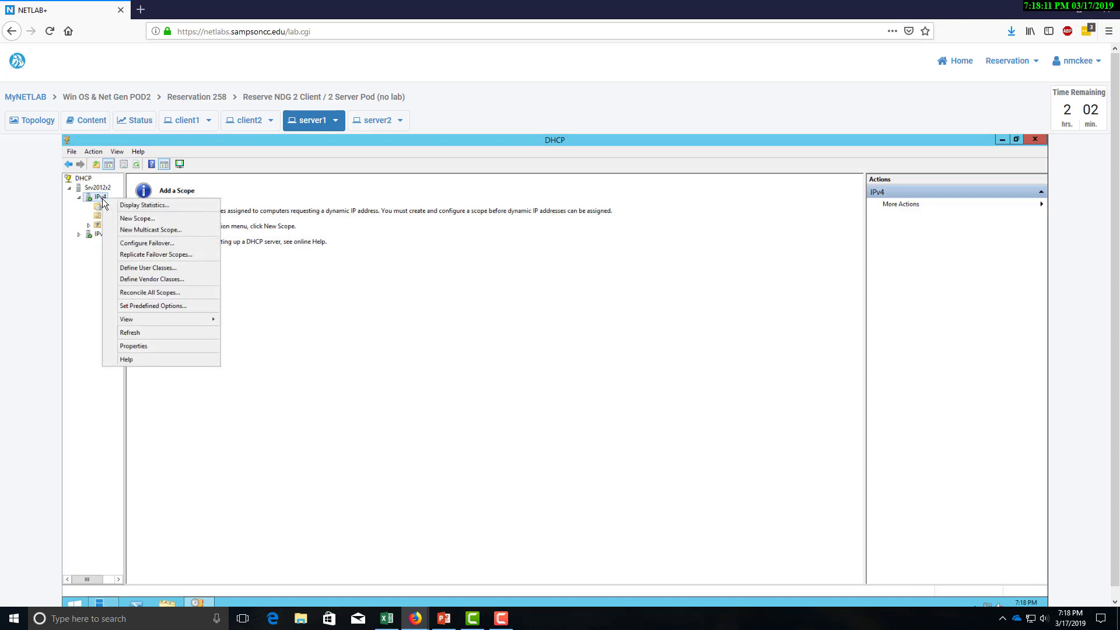
{"action": "left_click", "coordinate": [130, 217]}
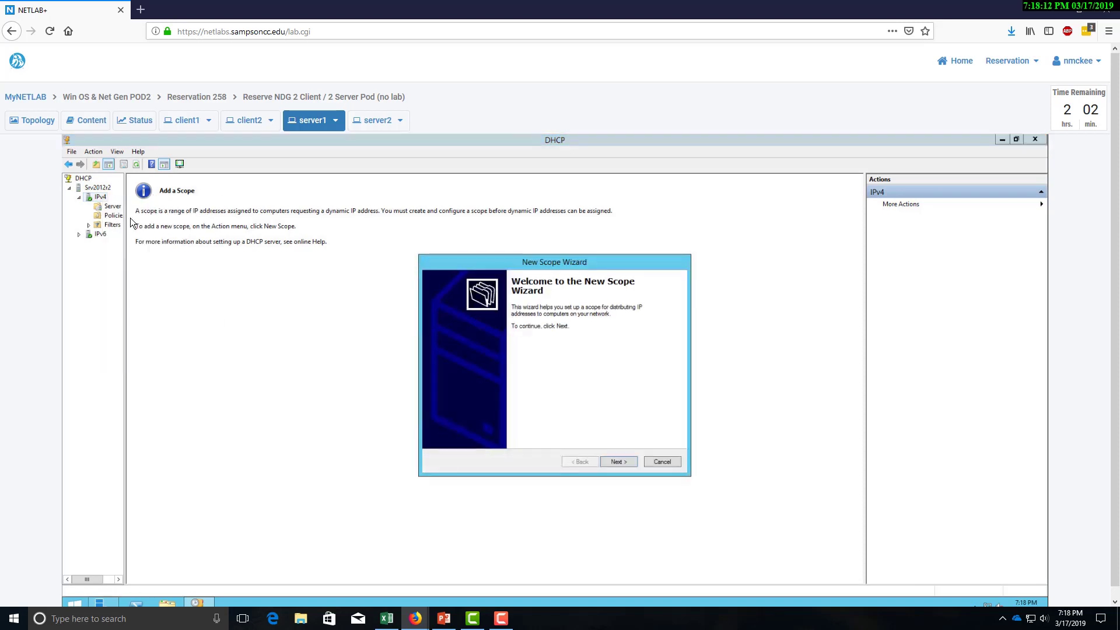
{"action": "left_click", "coordinate": [609, 463]}
{"action": "left_click_drag", "start_coordinate": [560, 261], "coordinate": [371, 183]}
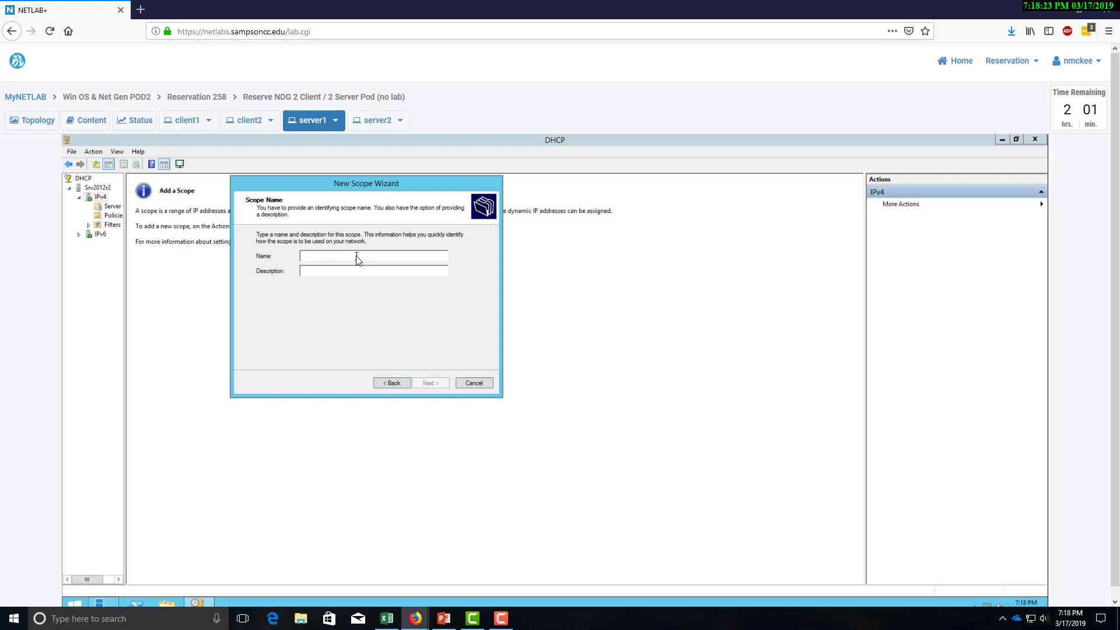
{"action": "type", "text": "ad"}
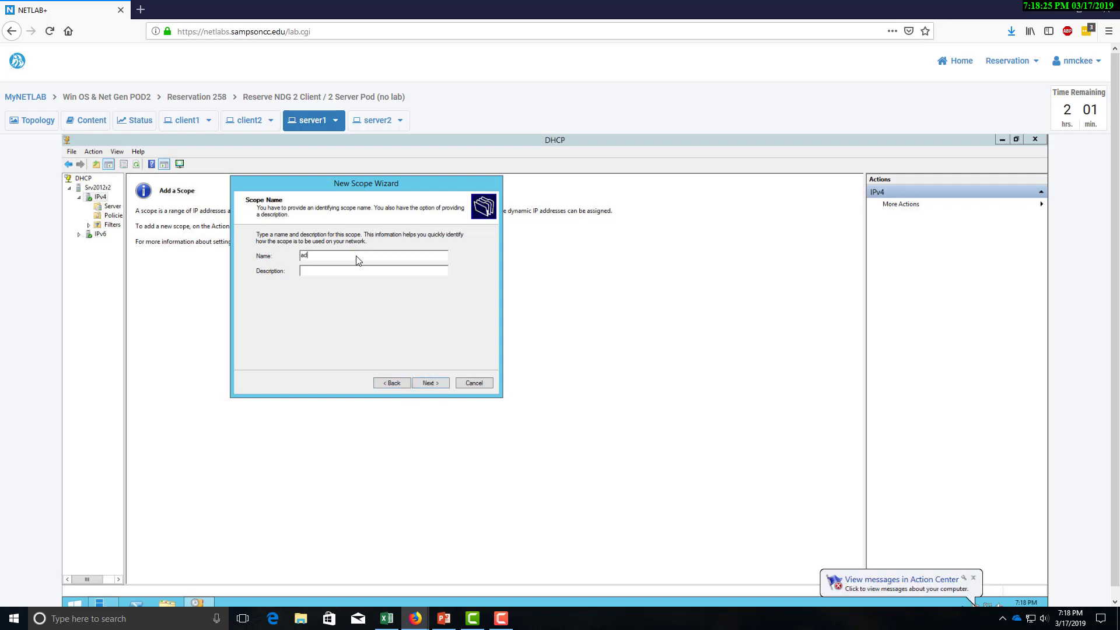
{"action": "type", "text": "local"}
{"action": "left_click", "coordinate": [443, 380]}
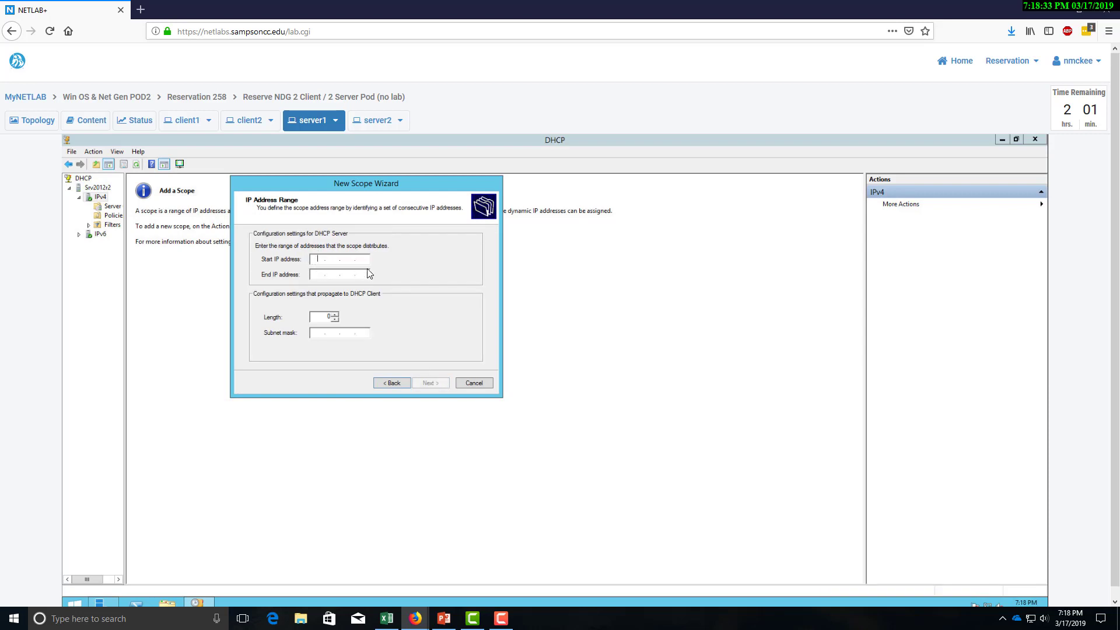
Set the scope range to 192.168.30.1–192.168.30.254 with a /24 mask.
{"action": "type", "text": "192 . 168 . 30 . 1"}
{"action": "left_click", "coordinate": [320, 275]}
{"action": "type", "text": "192.16"}
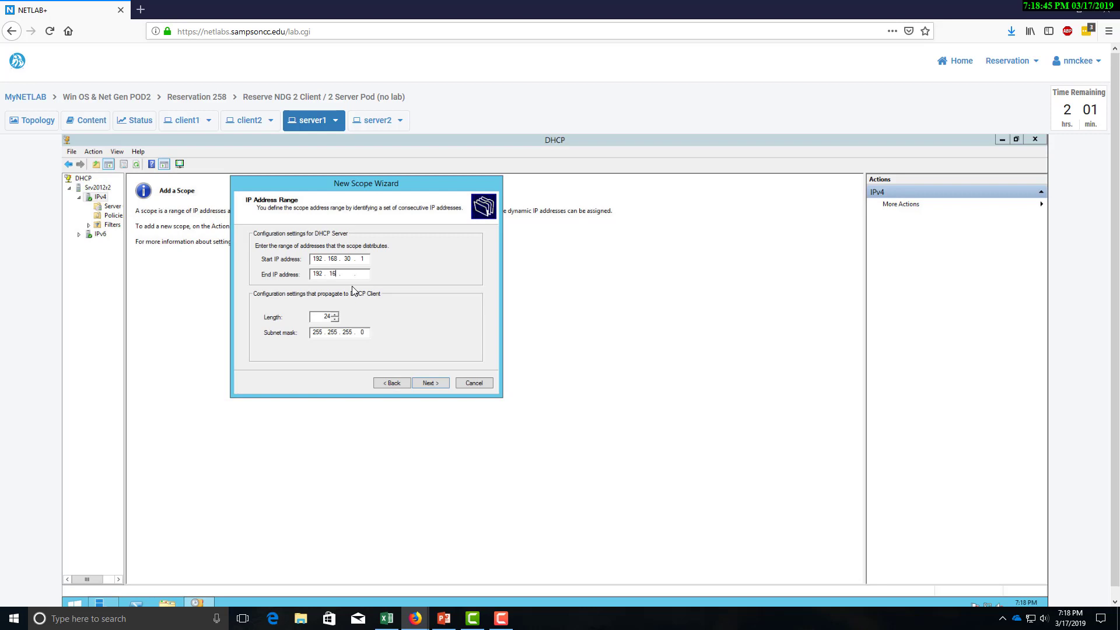
{"action": "type", "text": "8.30.254"}
{"action": "left_click", "coordinate": [436, 383]}
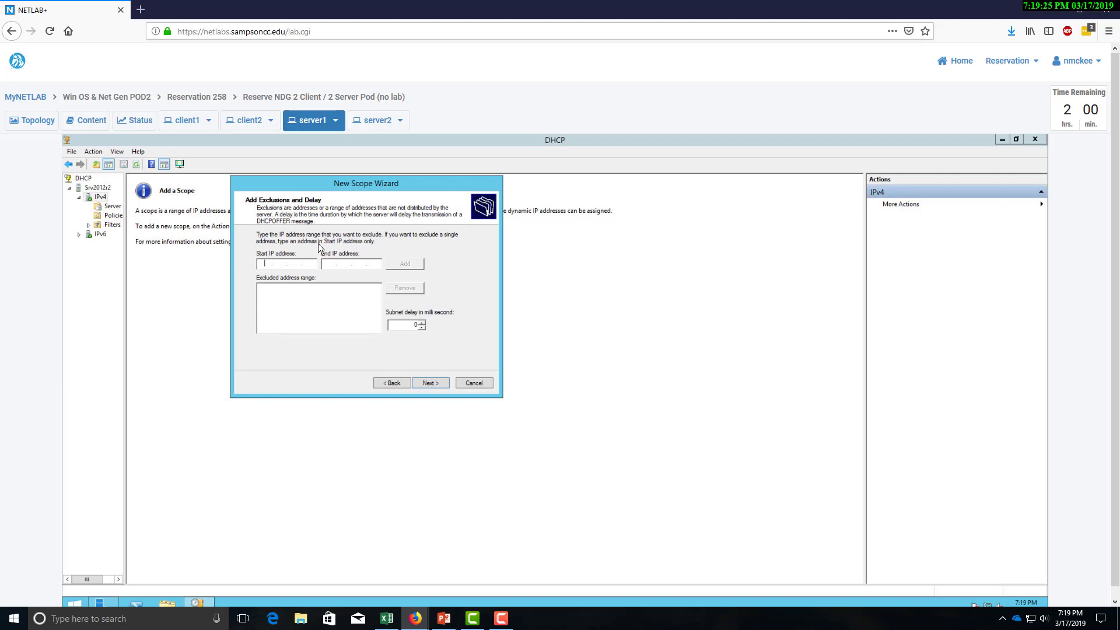
Add the 192.168.30.1–192.168.30.6 exclusion range and advance to Lease Duration.
{"action": "type", "text": "19"}
{"action": "type", "text": "2168"}
{"action": "type", "text": "30"}
{"action": "type", "text": "1"}
{"action": "type", "text": "192"}
{"action": "type", "text": "168"}
{"action": "type", "text": "30"}
{"action": "type", "text": "6"}
{"action": "left_click", "coordinate": [407, 267]}
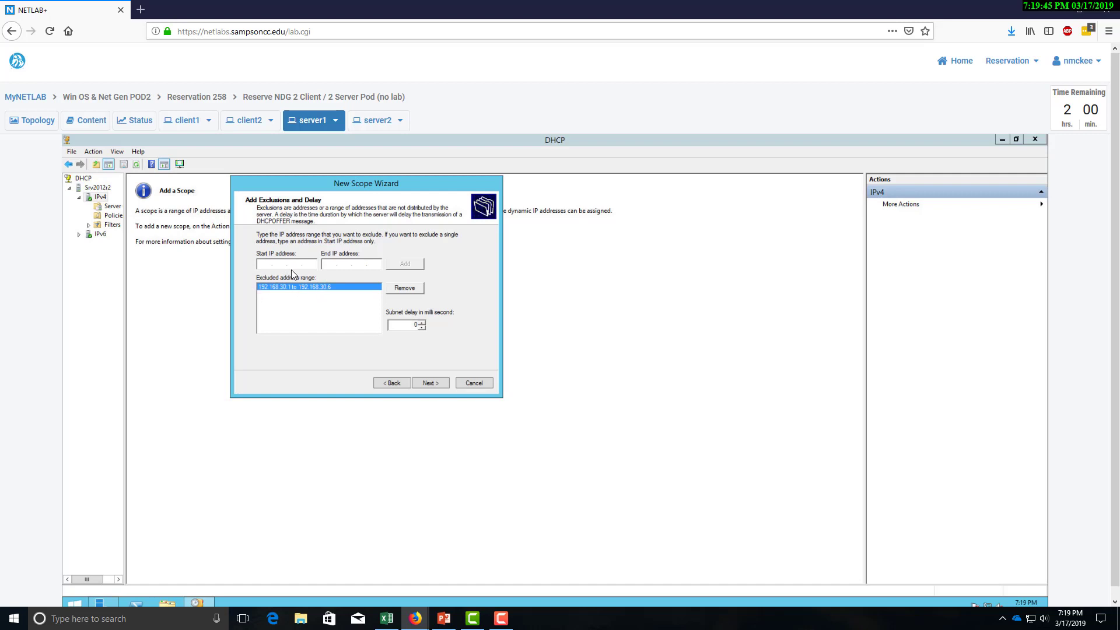
{"action": "left_click", "coordinate": [433, 383]}
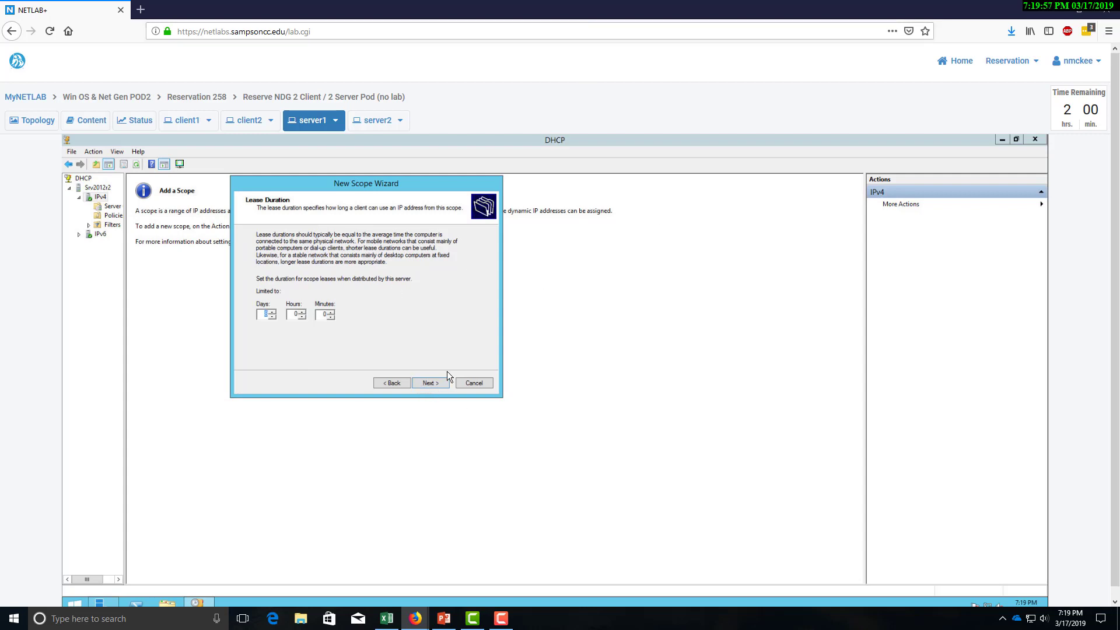
Keep the 8-day lease, configure options now, and add router 192.168.30.1 as the gateway.
{"action": "left_click", "coordinate": [433, 382]}
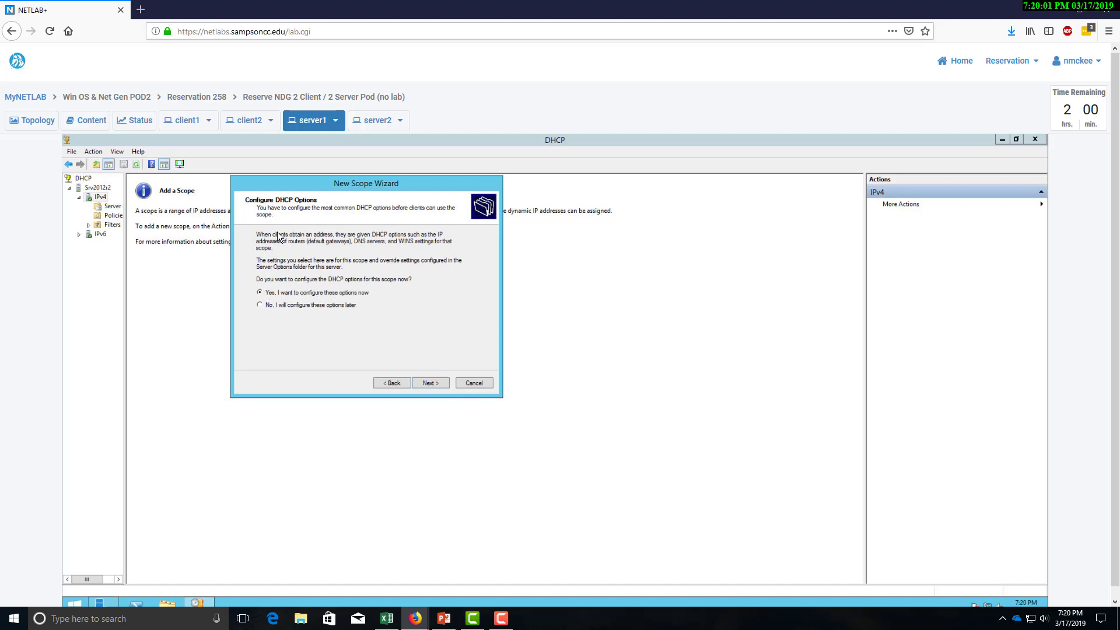
{"action": "left_click", "coordinate": [435, 386]}
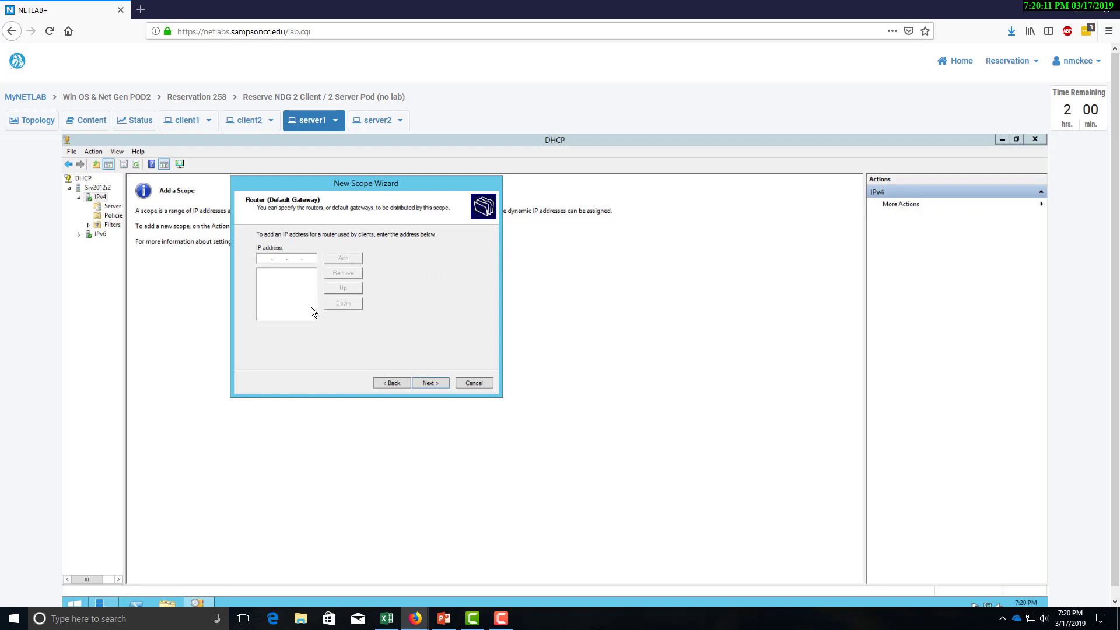
{"action": "type", "text": "192.168.30.1"}
{"action": "left_click", "coordinate": [338, 255]}
{"action": "left_click", "coordinate": [429, 383]}
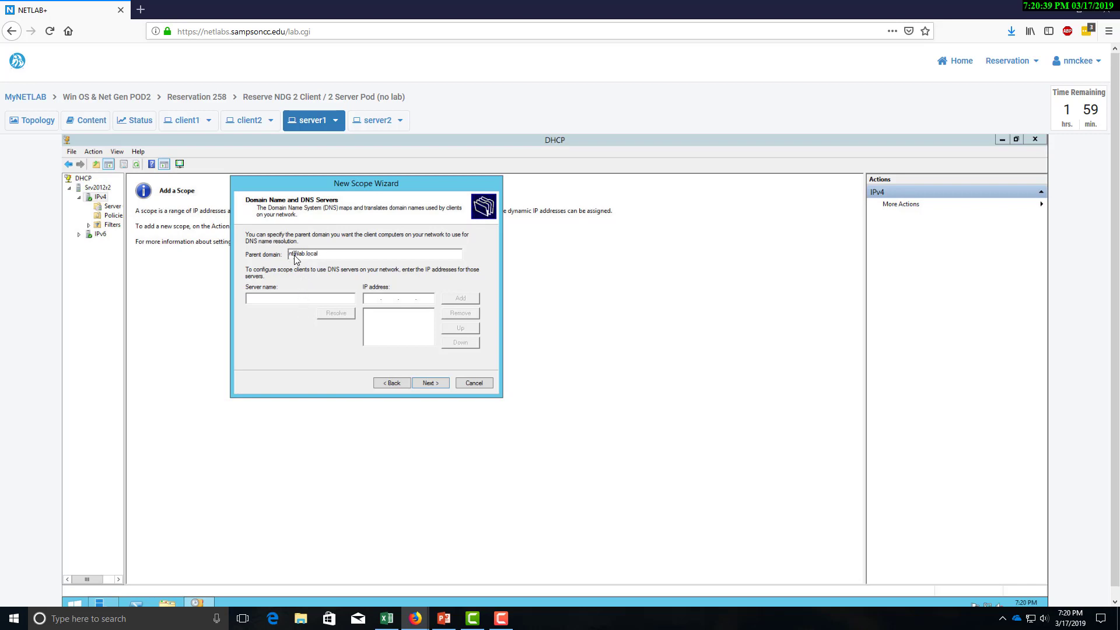
Enter 192.168.30.3 as the DNS server IP address, checking the workbook for the value.
{"action": "left_click_drag", "start_coordinate": [297, 258], "coordinate": [293, 257]}
{"action": "key", "text": "Tab"}
{"action": "left_click", "coordinate": [369, 300]}
{"action": "type", "text": "192 . 168 . 30 ."}
{"action": "left_click", "coordinate": [0, 170]}
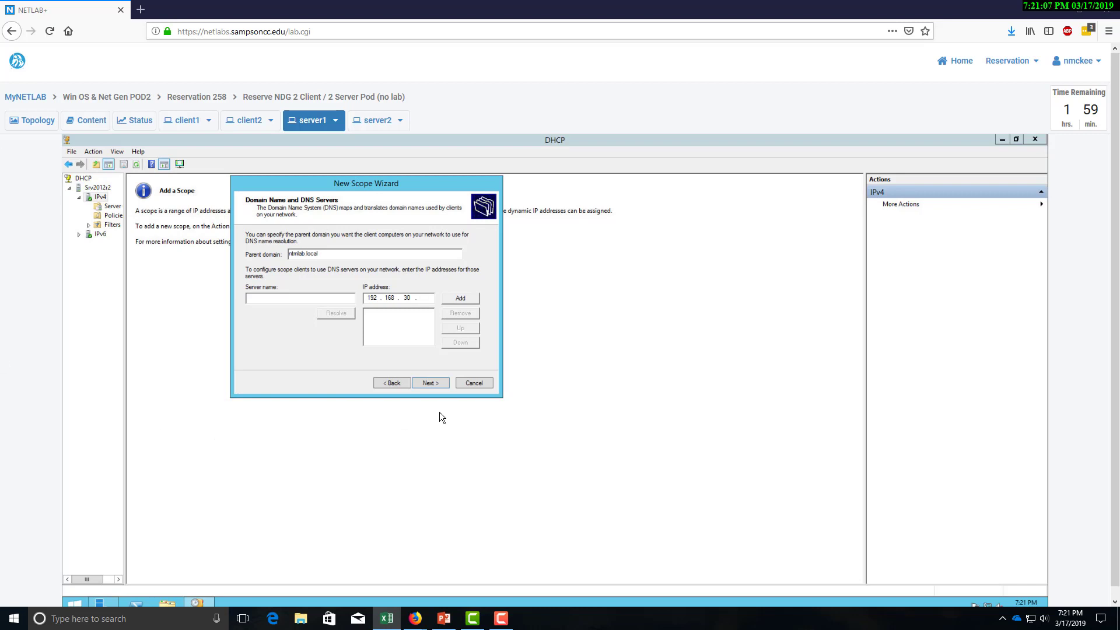
{"action": "left_click", "coordinate": [426, 303]}
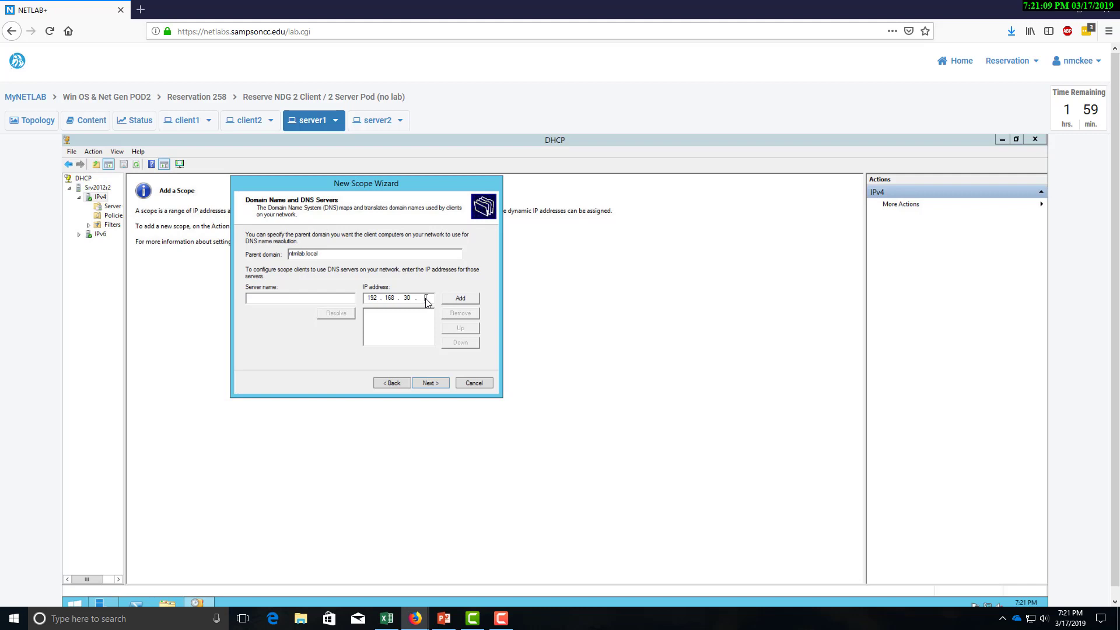
{"action": "type", "text": "3"}
Add 192.168.30.3 to the DNS server list despite the validation warning and move on.
{"action": "left_click", "coordinate": [455, 297]}
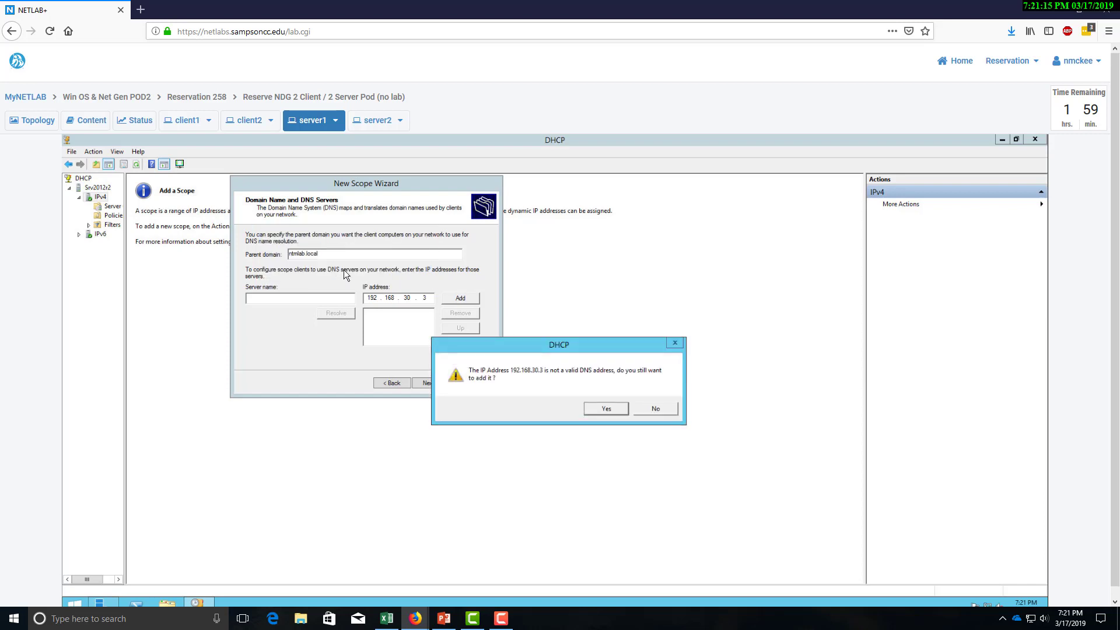
{"action": "left_click_drag", "start_coordinate": [565, 348], "coordinate": [516, 350]}
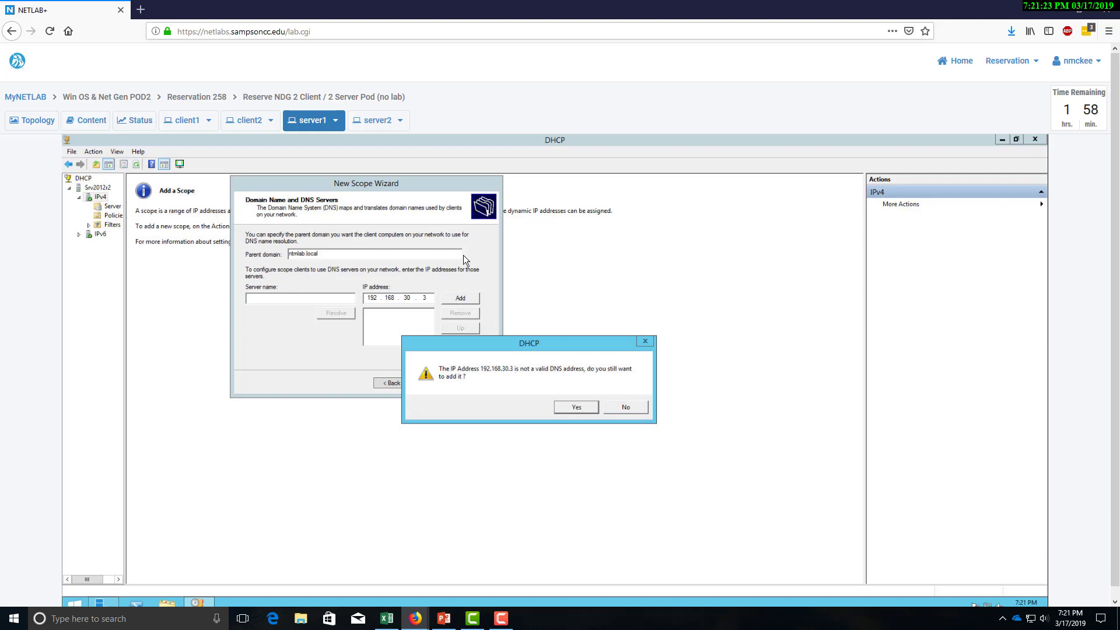
{"action": "left_click", "coordinate": [578, 407]}
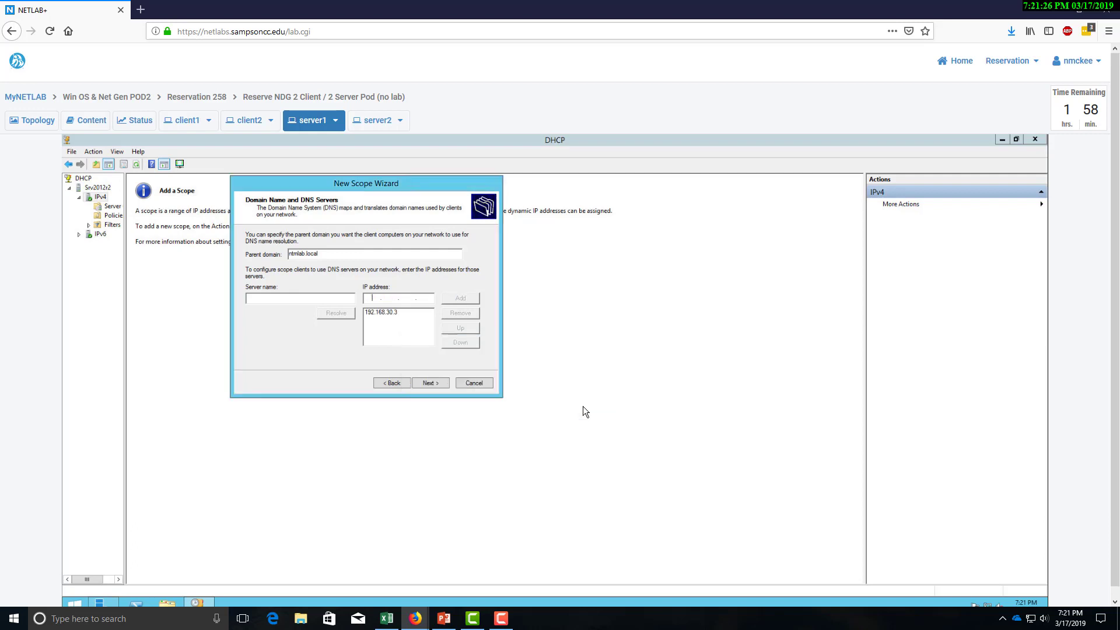
{"action": "left_click", "coordinate": [432, 386]}
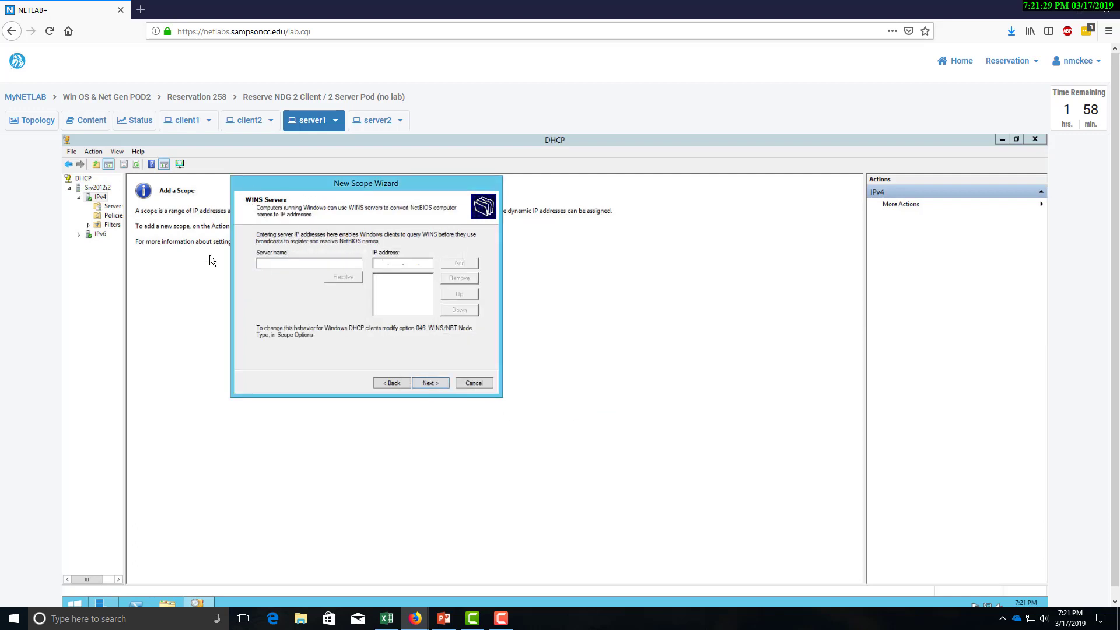
Skip WINS, keep activation on, and finish creating the 192.168.30.0 scope.
{"action": "left_click", "coordinate": [430, 383]}
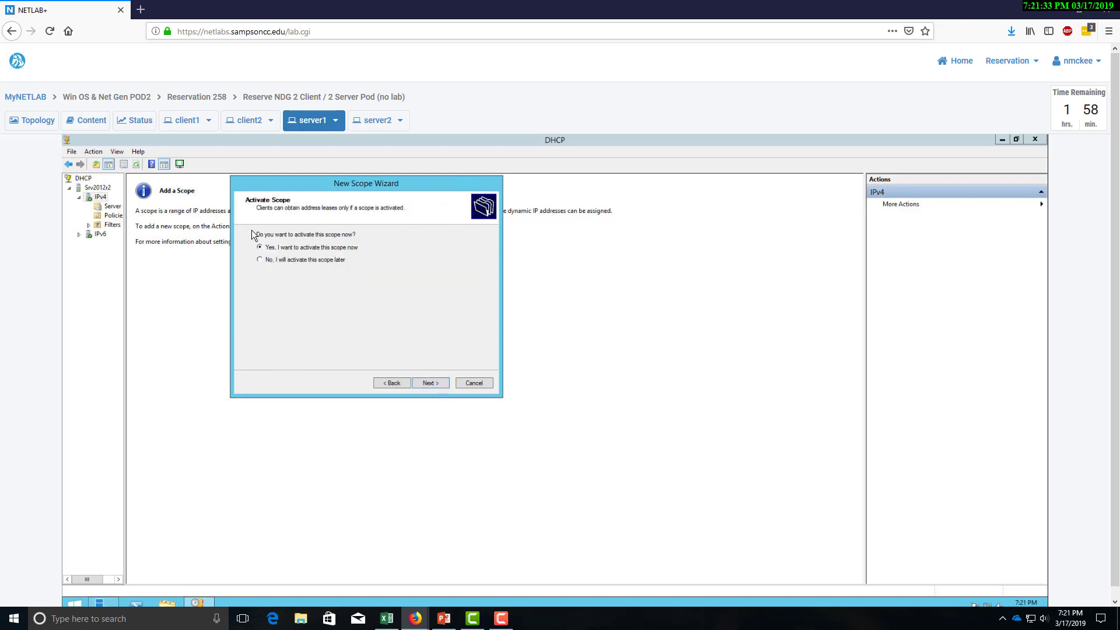
{"action": "left_click", "coordinate": [428, 381]}
{"action": "left_click", "coordinate": [432, 383]}
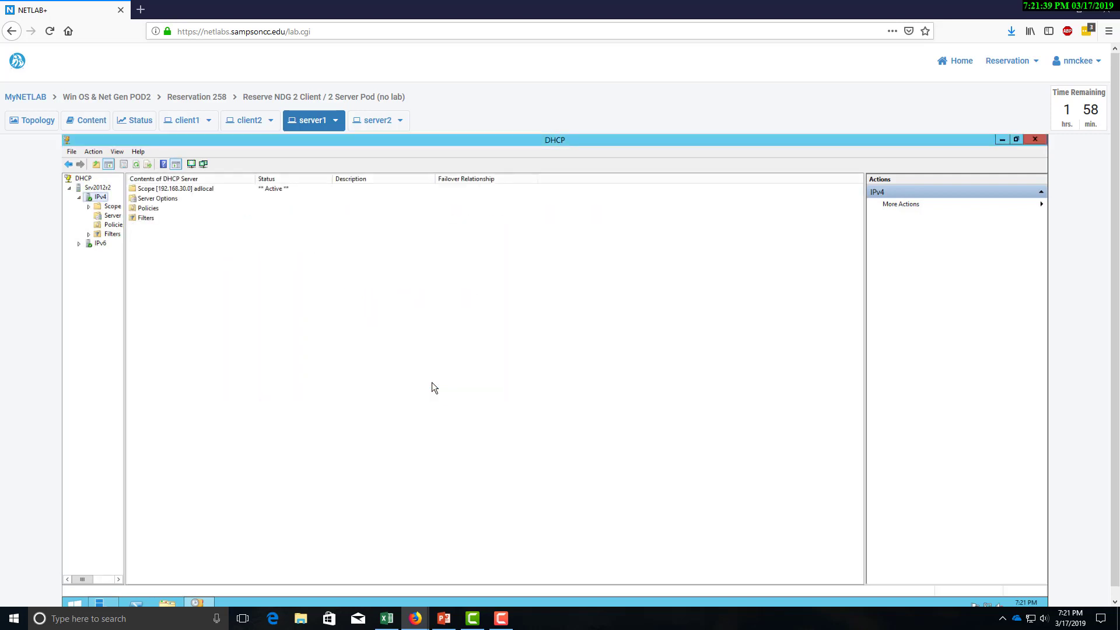
Inspect the scope's Address Pool, Reservations and Address Leases, then close the DHCP console.
{"action": "double_click", "coordinate": [111, 206]}
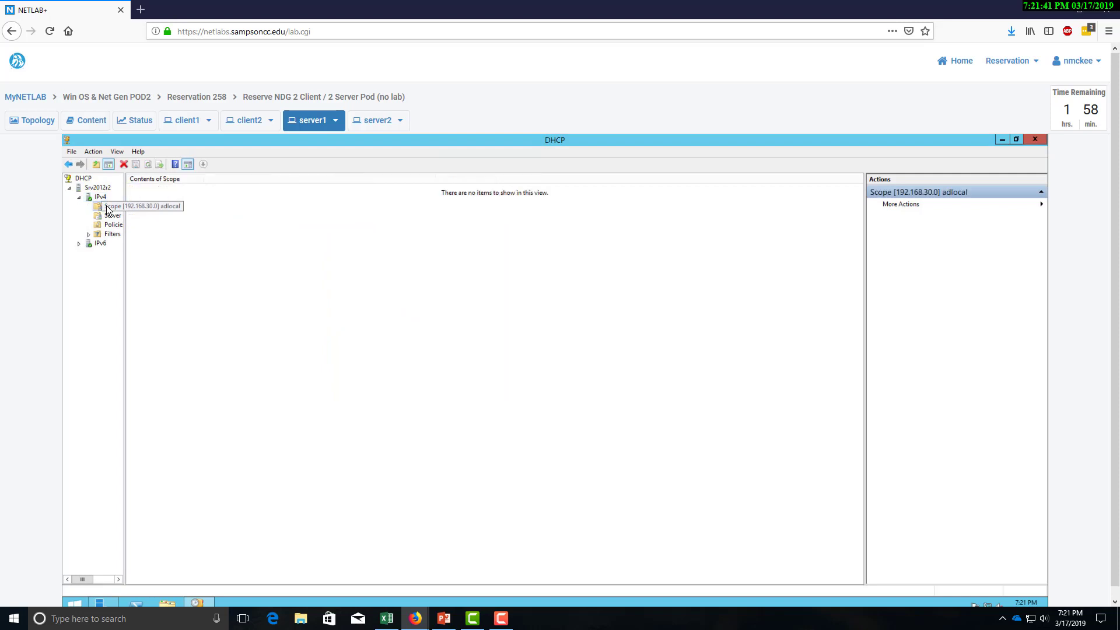
{"action": "double_click", "coordinate": [152, 189]}
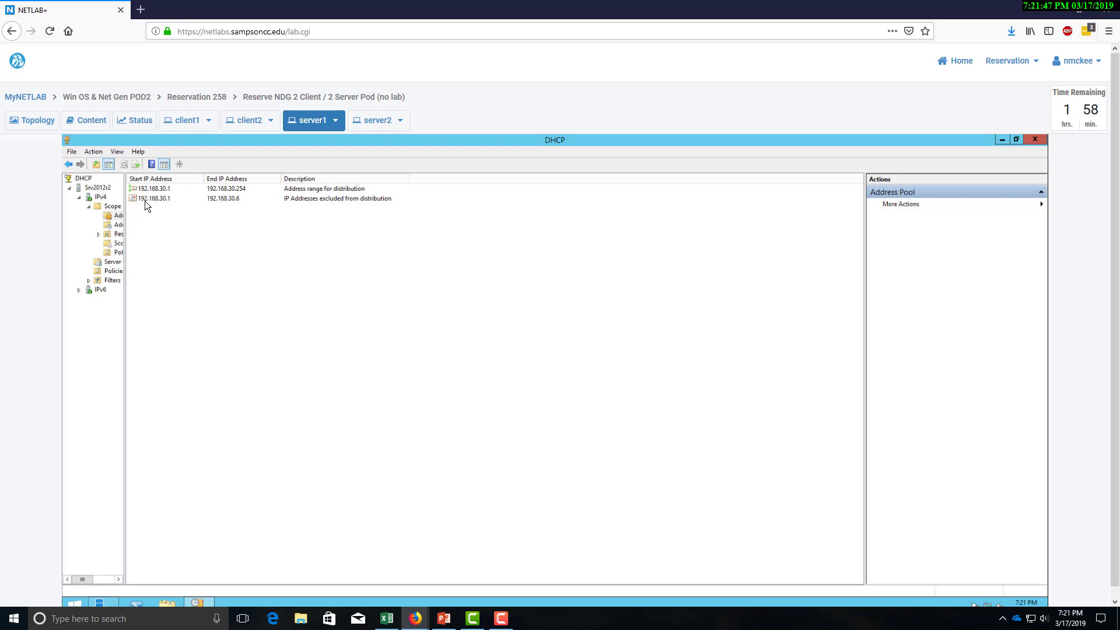
{"action": "left_click", "coordinate": [69, 164]}
{"action": "double_click", "coordinate": [160, 208]}
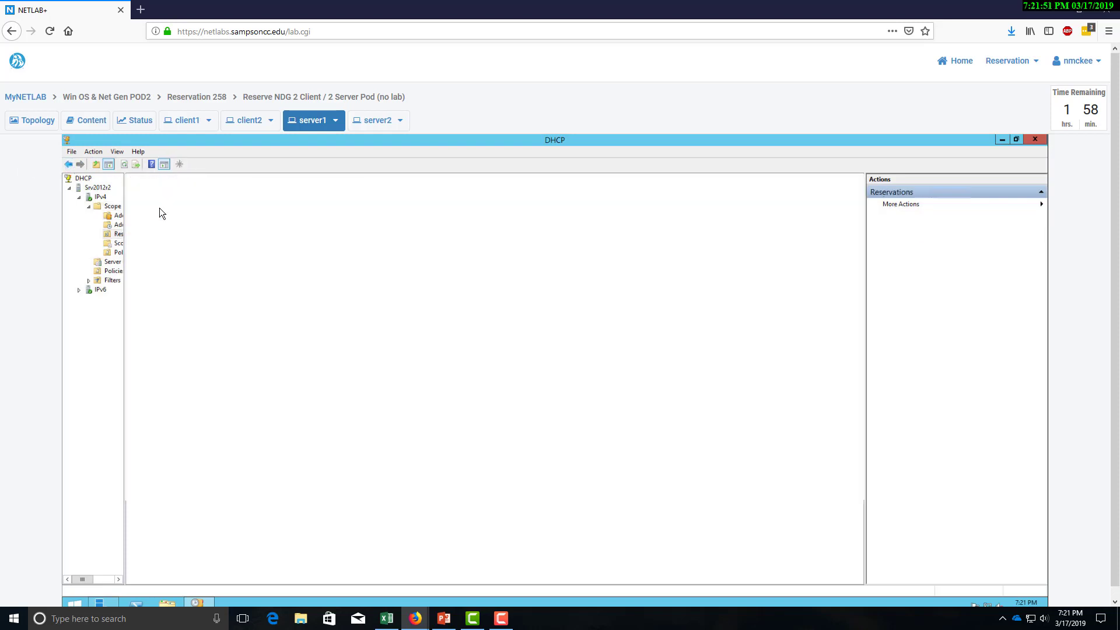
{"action": "left_click", "coordinate": [68, 166]}
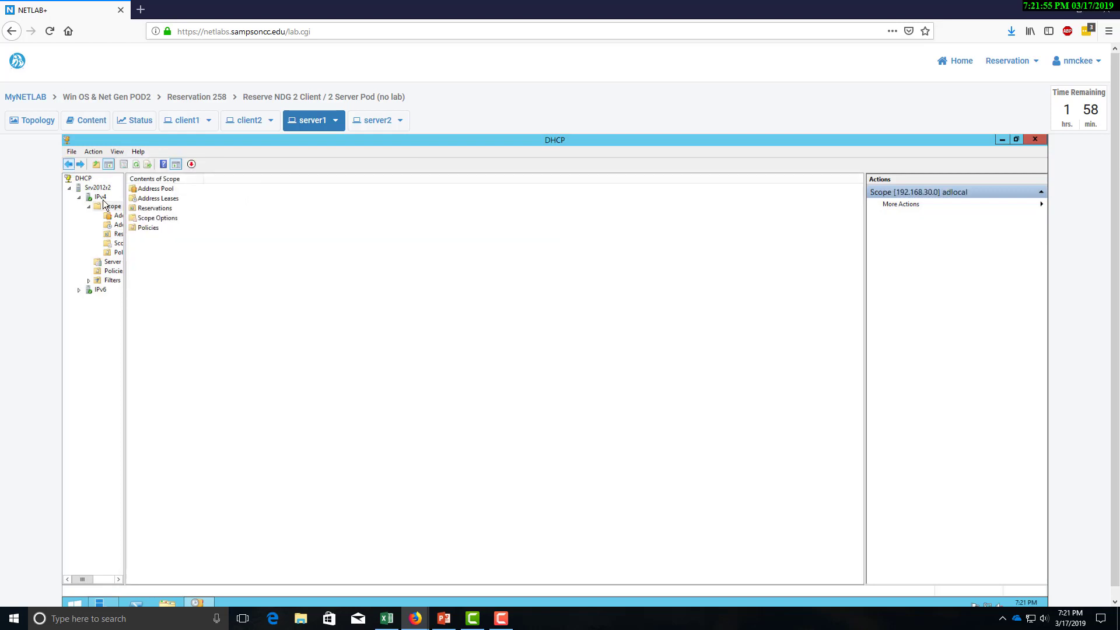
{"action": "double_click", "coordinate": [163, 199]}
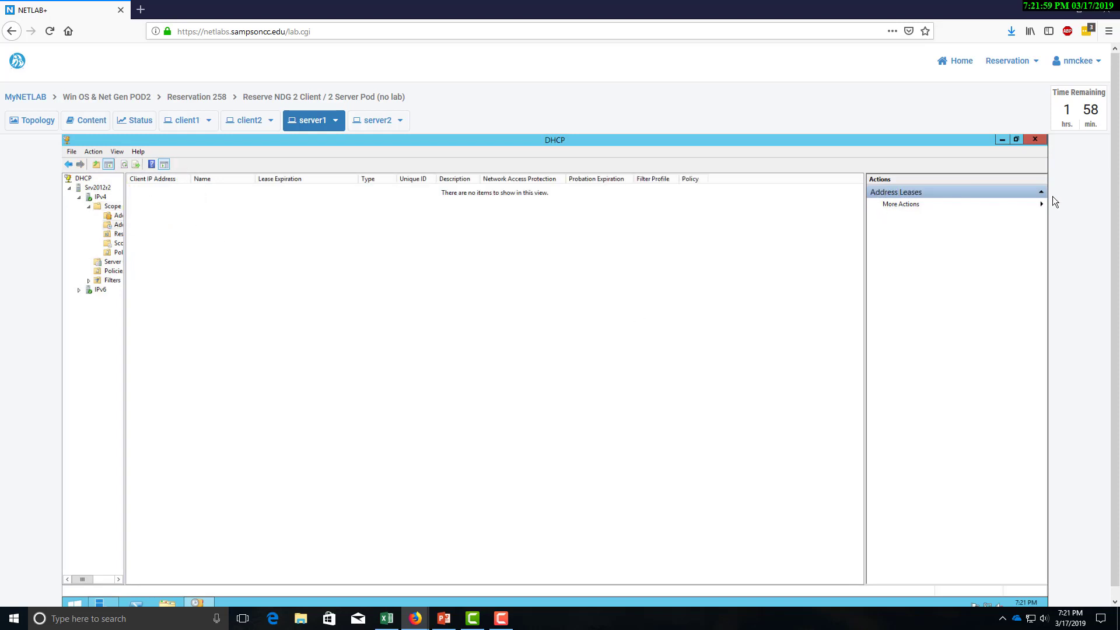
{"action": "left_click", "coordinate": [1034, 140]}
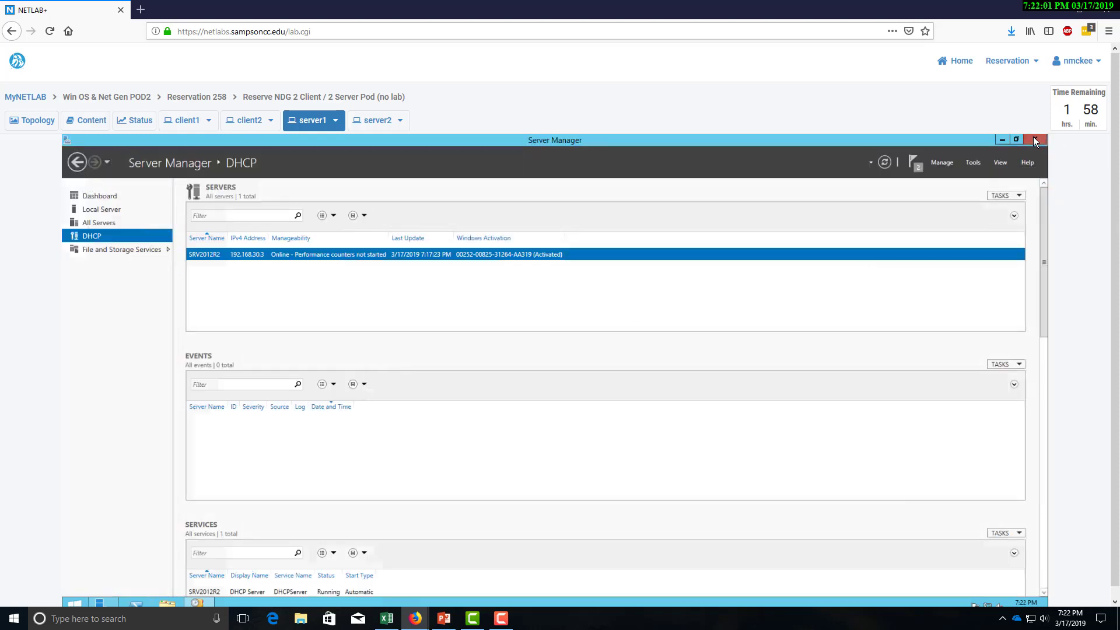
Dismiss the Feature installation and Post-deployment Configuration notifications in Server Manager.
{"action": "left_click", "coordinate": [914, 164]}
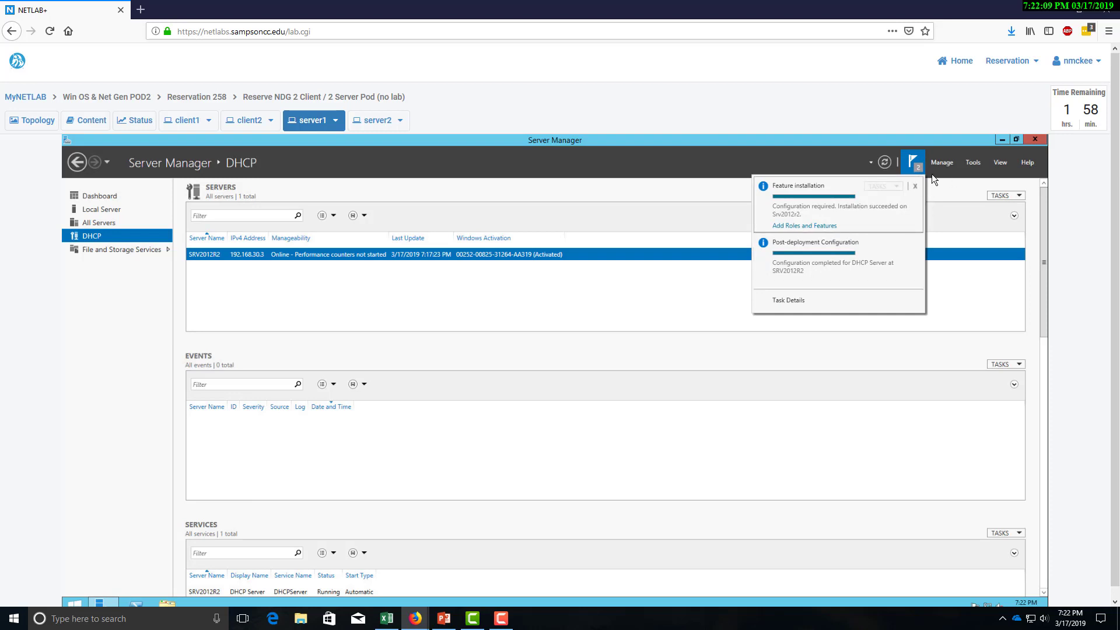
{"action": "left_click", "coordinate": [914, 187]}
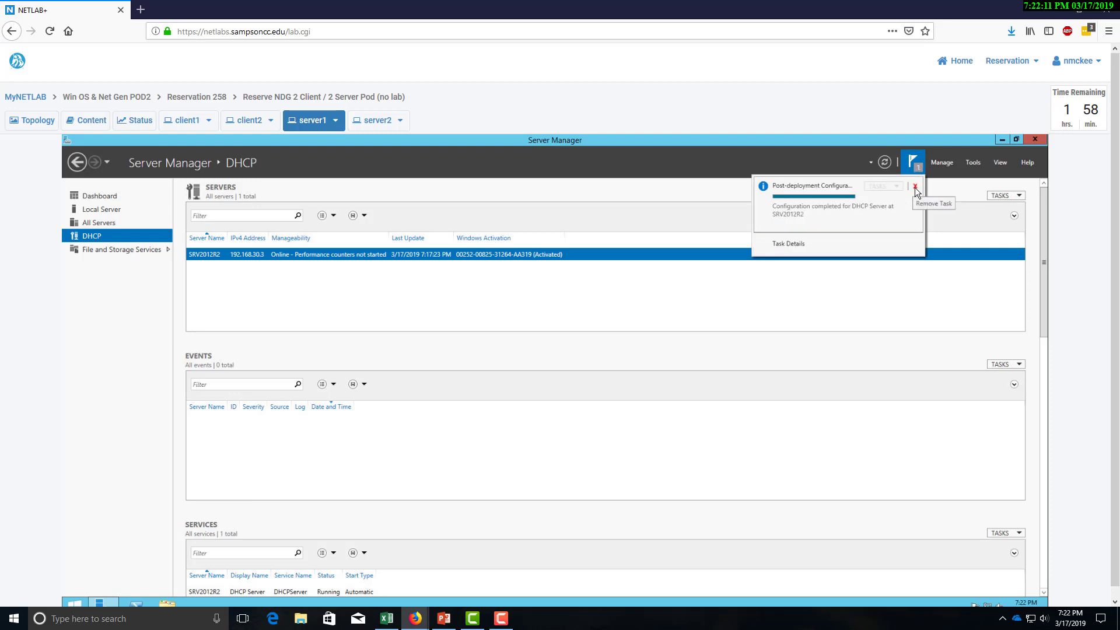
{"action": "left_click", "coordinate": [915, 187]}
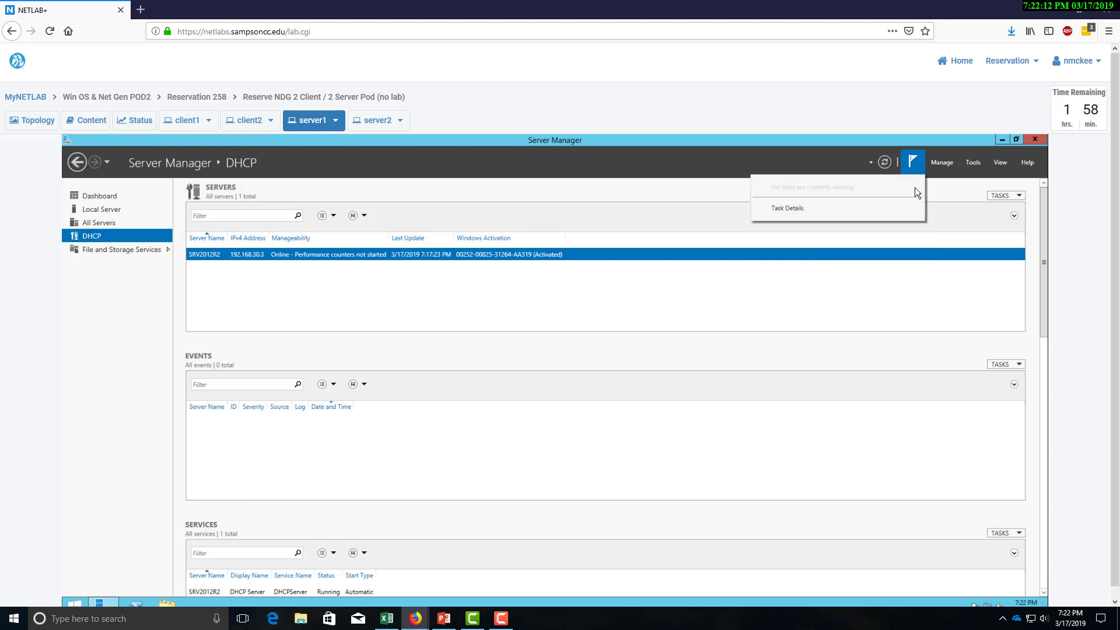
{"action": "left_click", "coordinate": [950, 164]}
Launch the Add Roles and Features Wizard with role-based installation.
{"action": "left_click", "coordinate": [960, 176]}
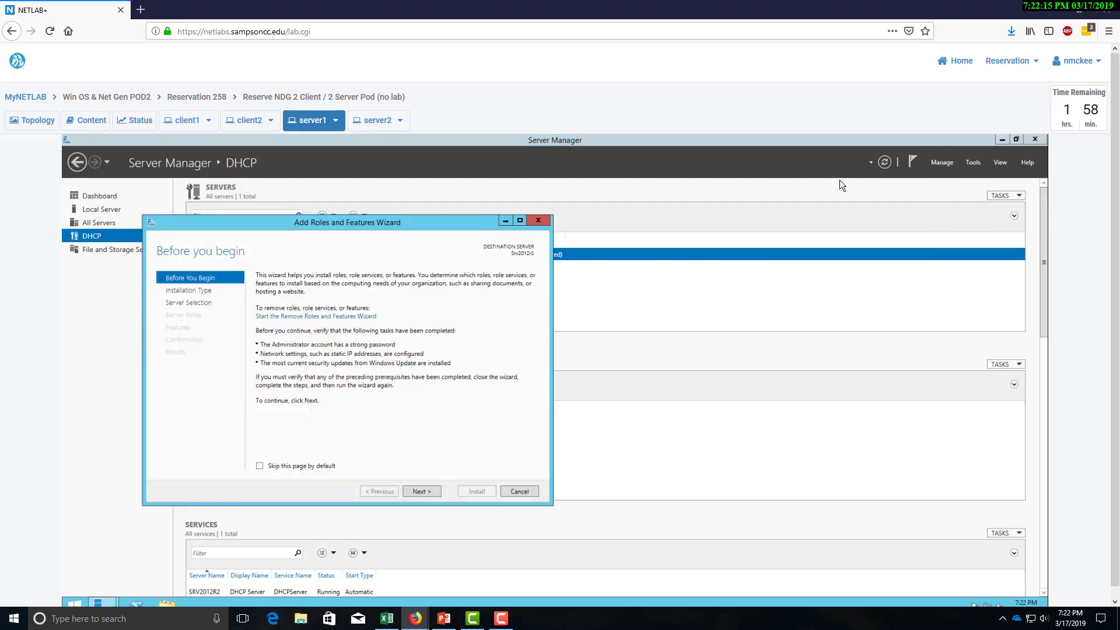
{"action": "left_click", "coordinate": [422, 491]}
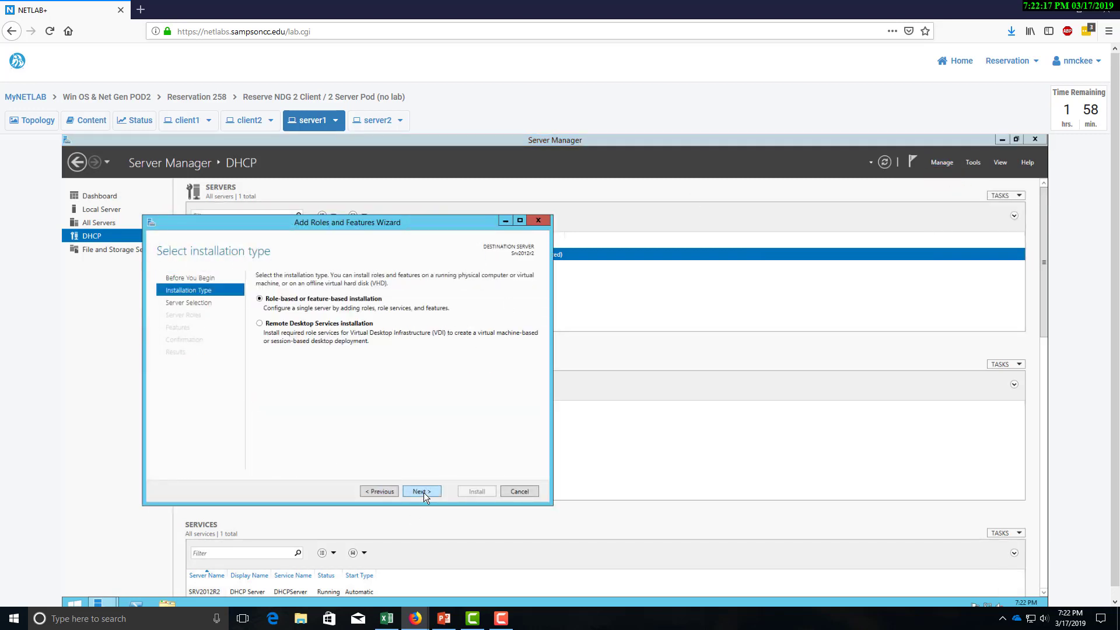
{"action": "left_click", "coordinate": [422, 491]}
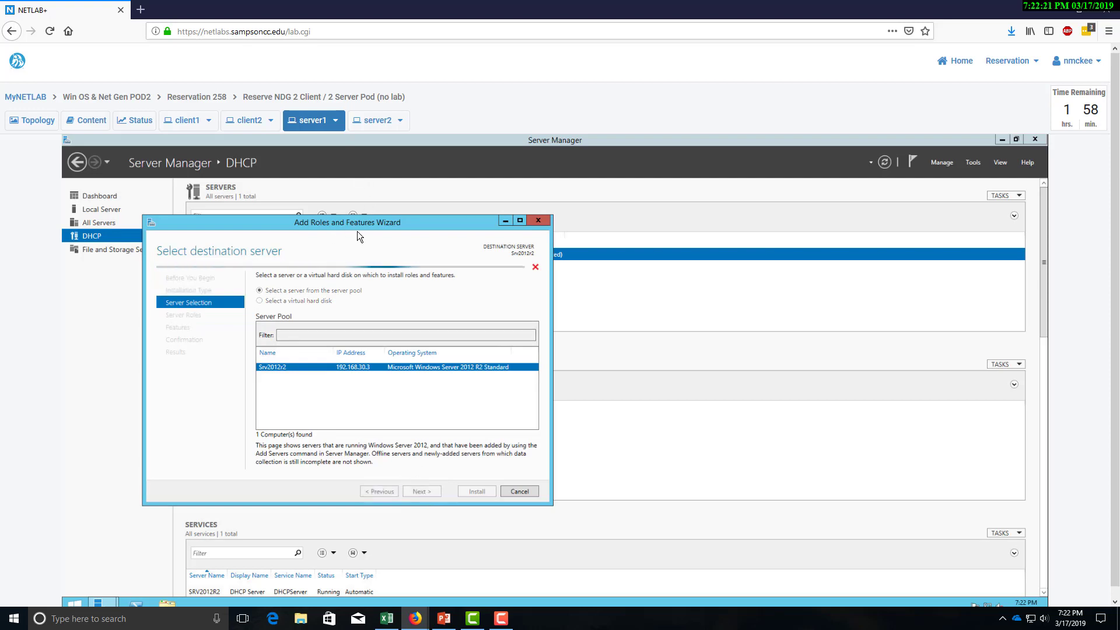
{"action": "left_click_drag", "start_coordinate": [357, 224], "coordinate": [432, 205]}
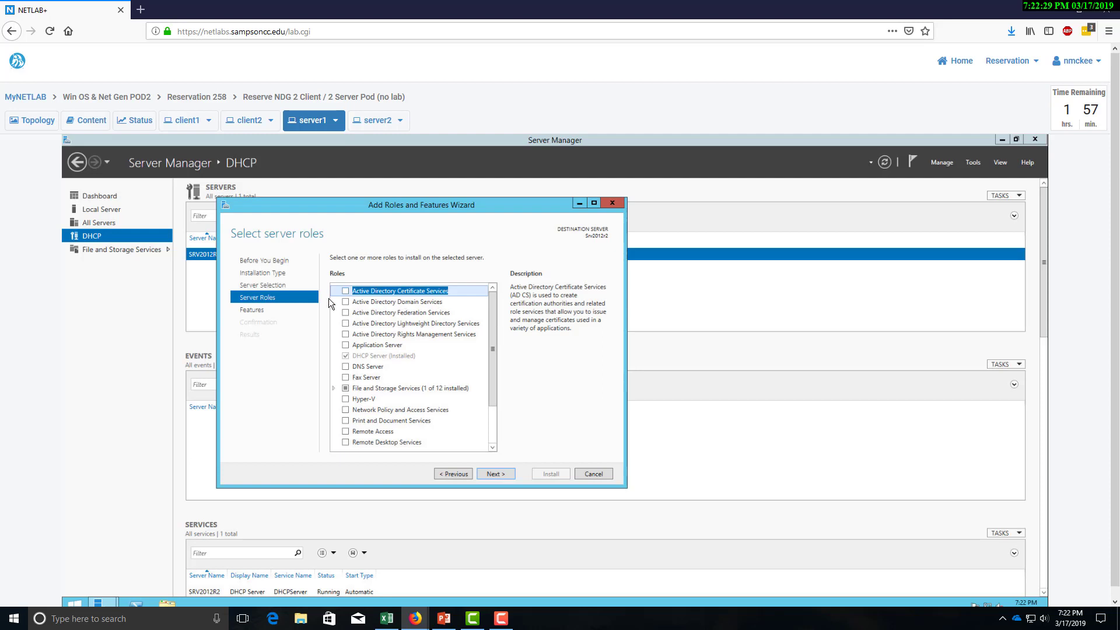
Select Active Directory Domain Services with its management features and start installing.
{"action": "left_click", "coordinate": [345, 302]}
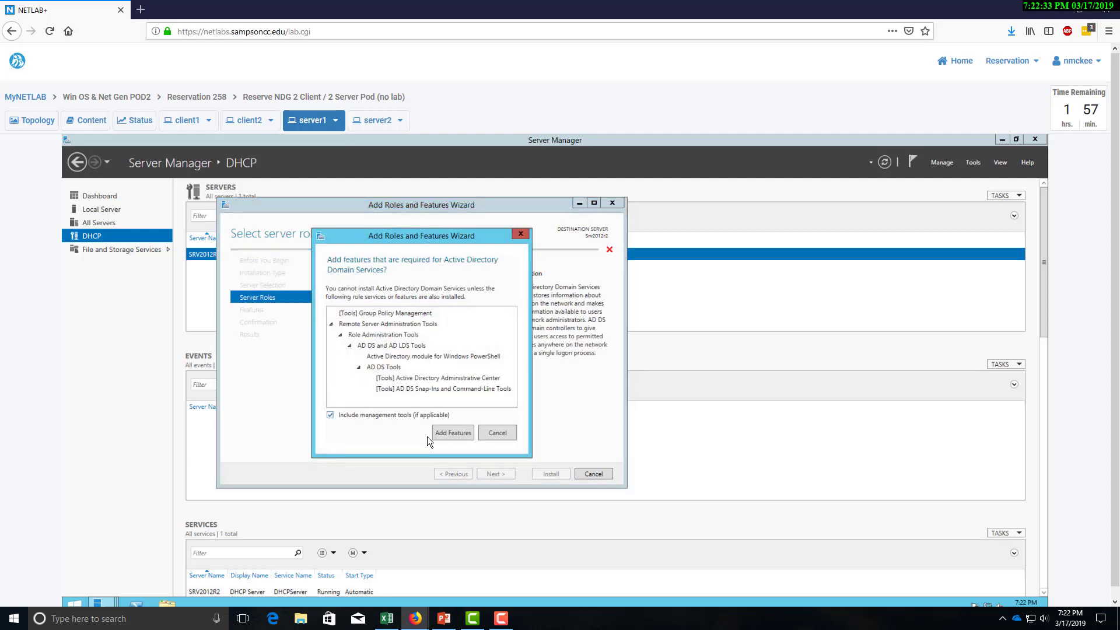
{"action": "left_click", "coordinate": [448, 436]}
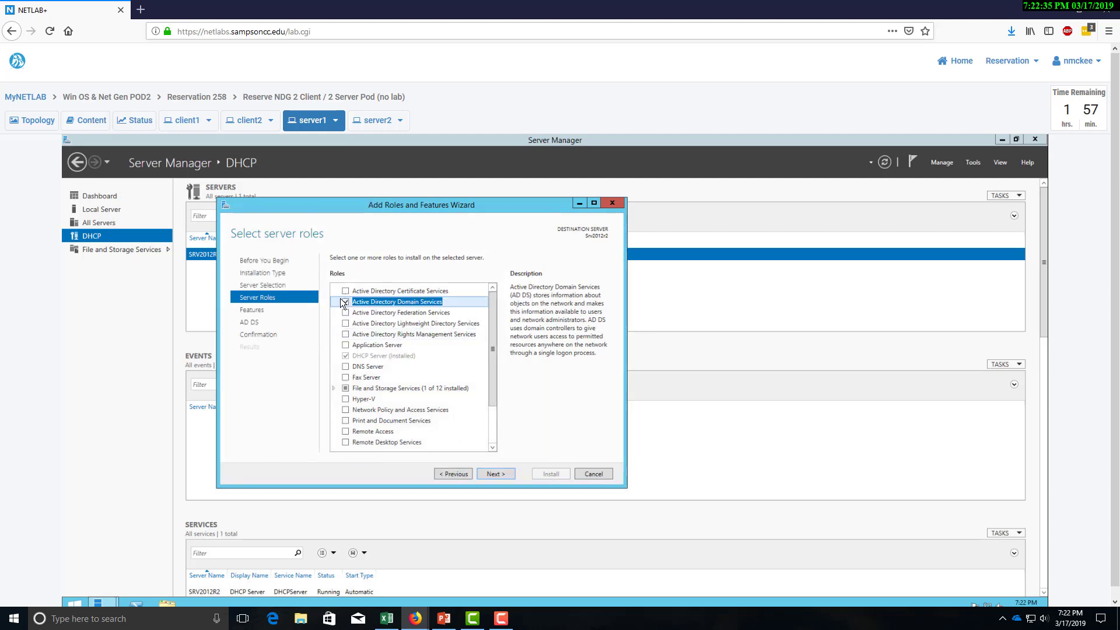
{"action": "left_click", "coordinate": [497, 476]}
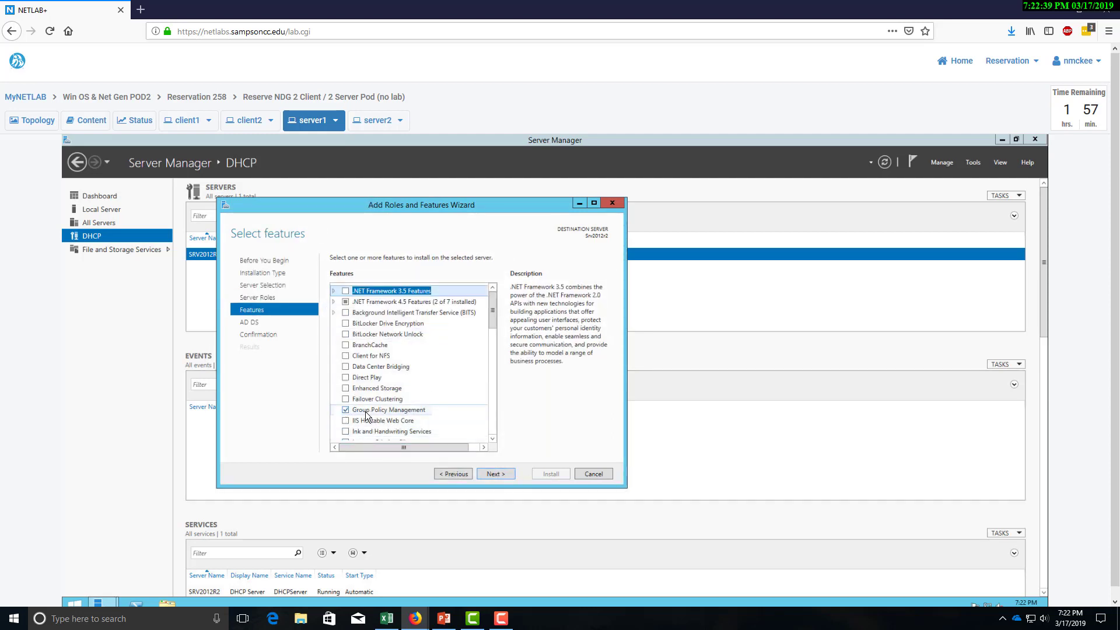
{"action": "left_click", "coordinate": [497, 475]}
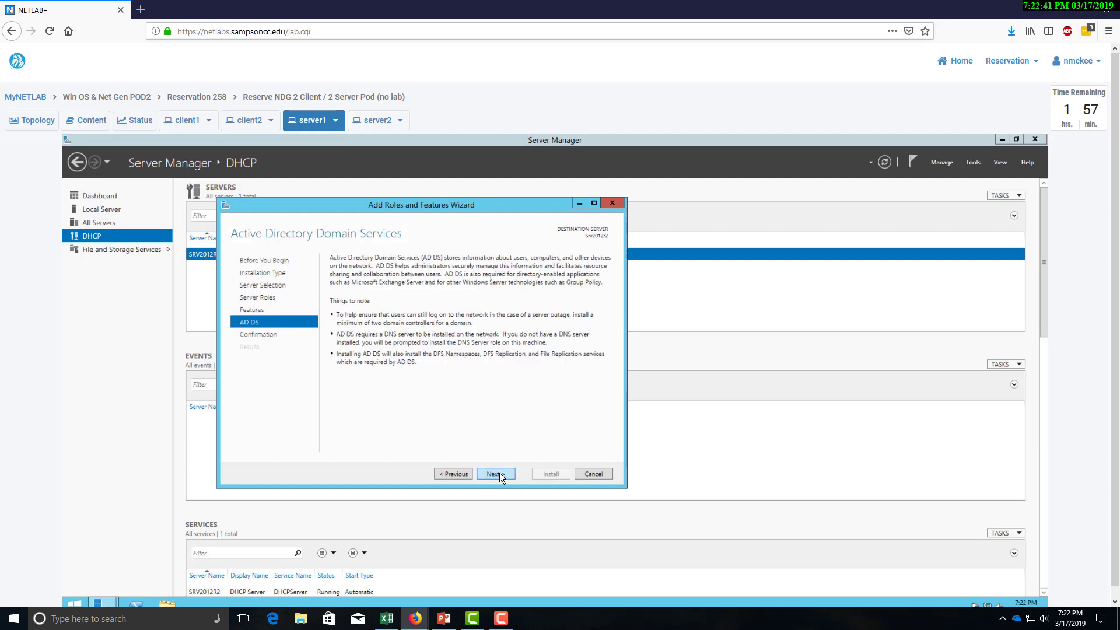
{"action": "left_click", "coordinate": [499, 475]}
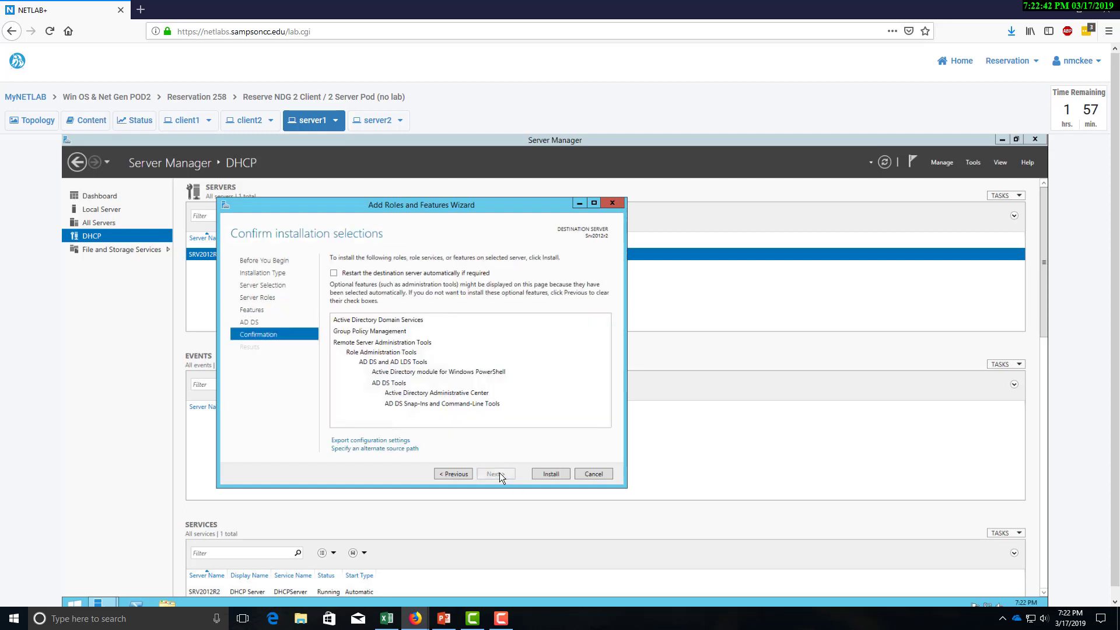
{"action": "left_click", "coordinate": [535, 475]}
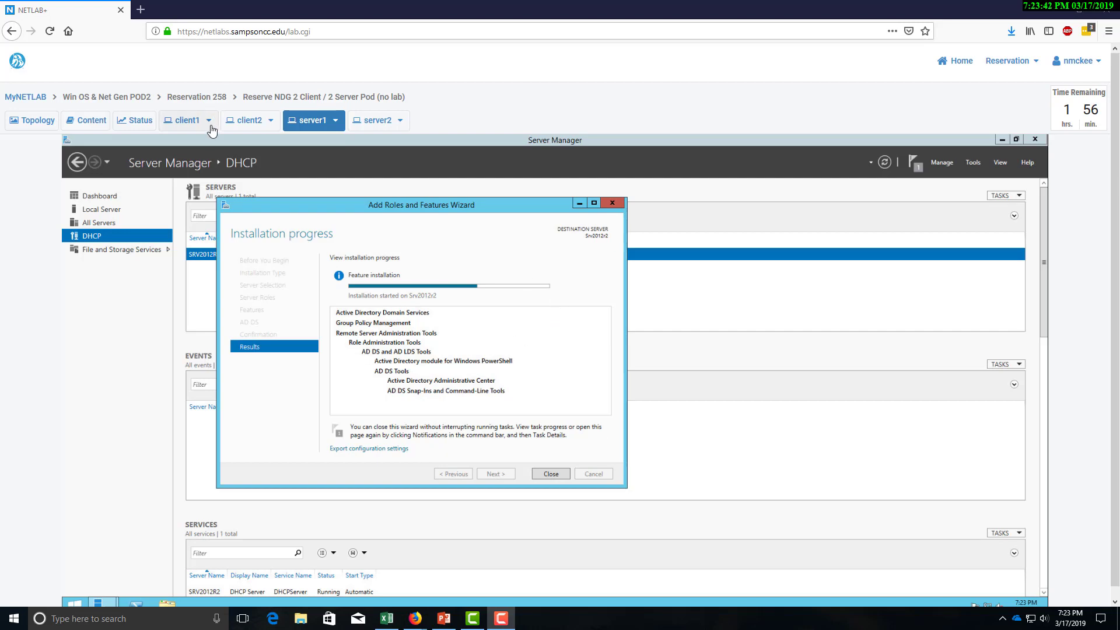
Sign in to client1 as student with the account password.
{"action": "left_click", "coordinate": [188, 121]}
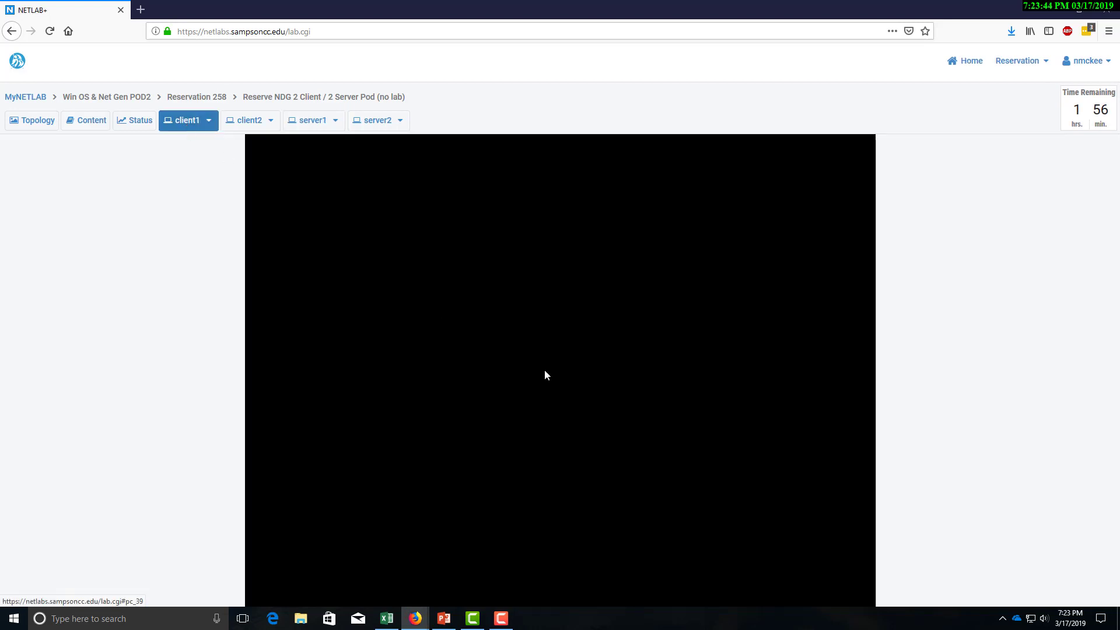
{"action": "left_click", "coordinate": [561, 403]}
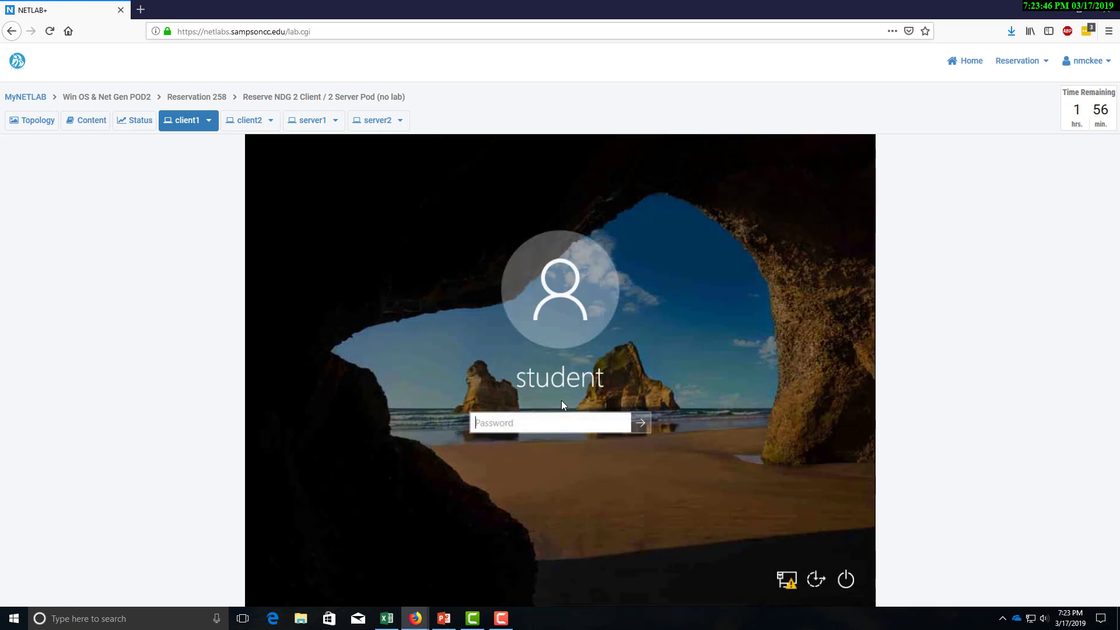
{"action": "type", "text": "Train1ng$"}
{"action": "key", "text": "Return"}
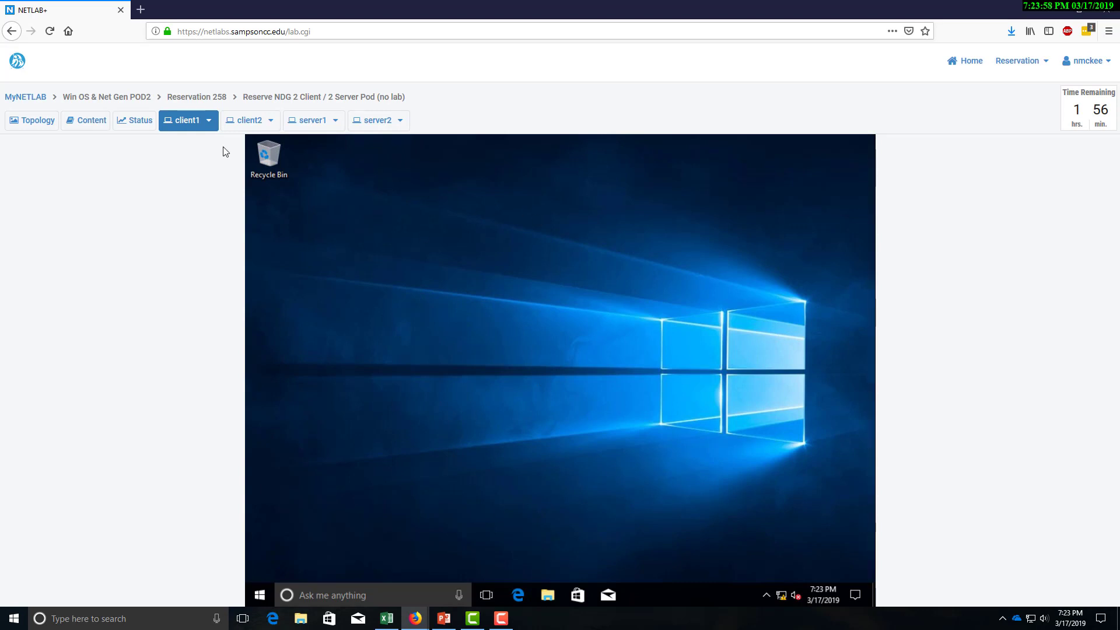
Open This PC's computer name and domain Change dialog, then return to server1.
{"action": "left_click", "coordinate": [547, 596]}
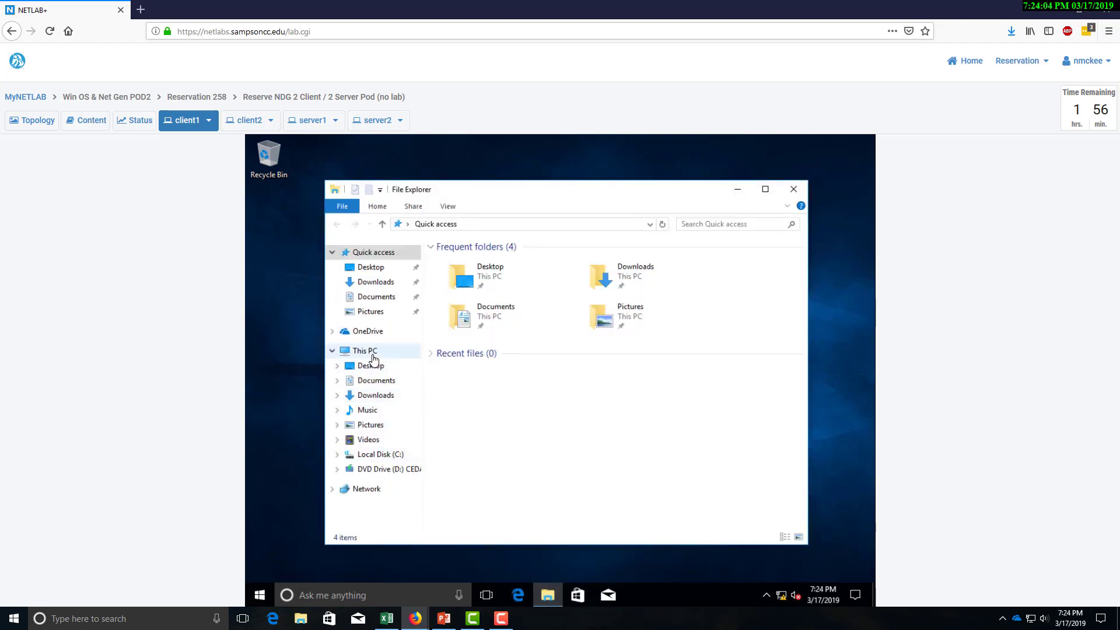
{"action": "left_click", "coordinate": [372, 357]}
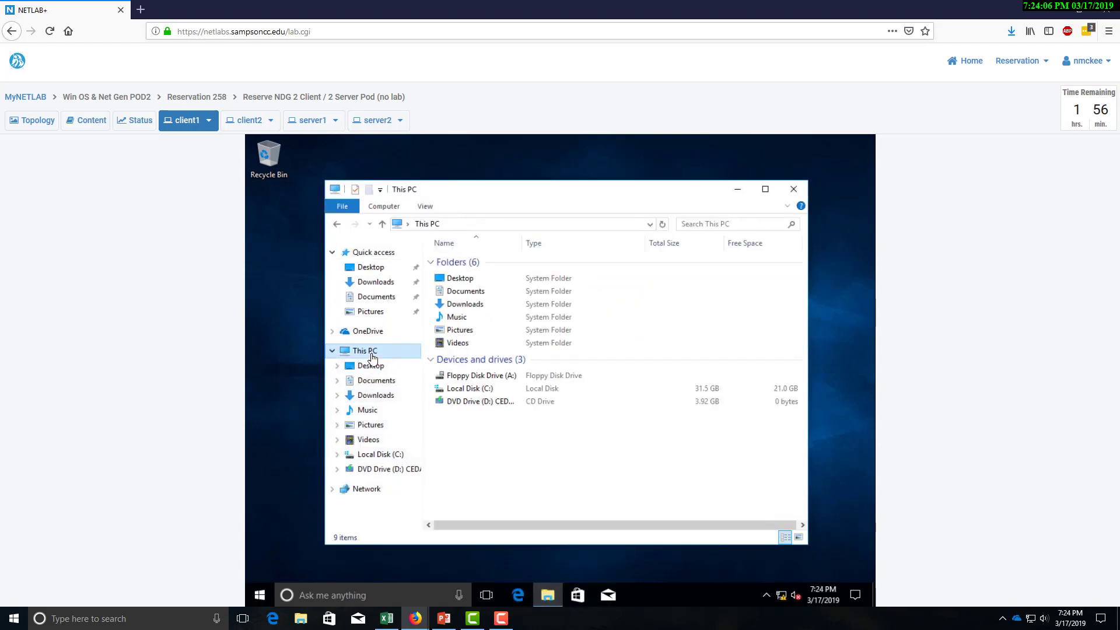
{"action": "right_click", "coordinate": [372, 357]}
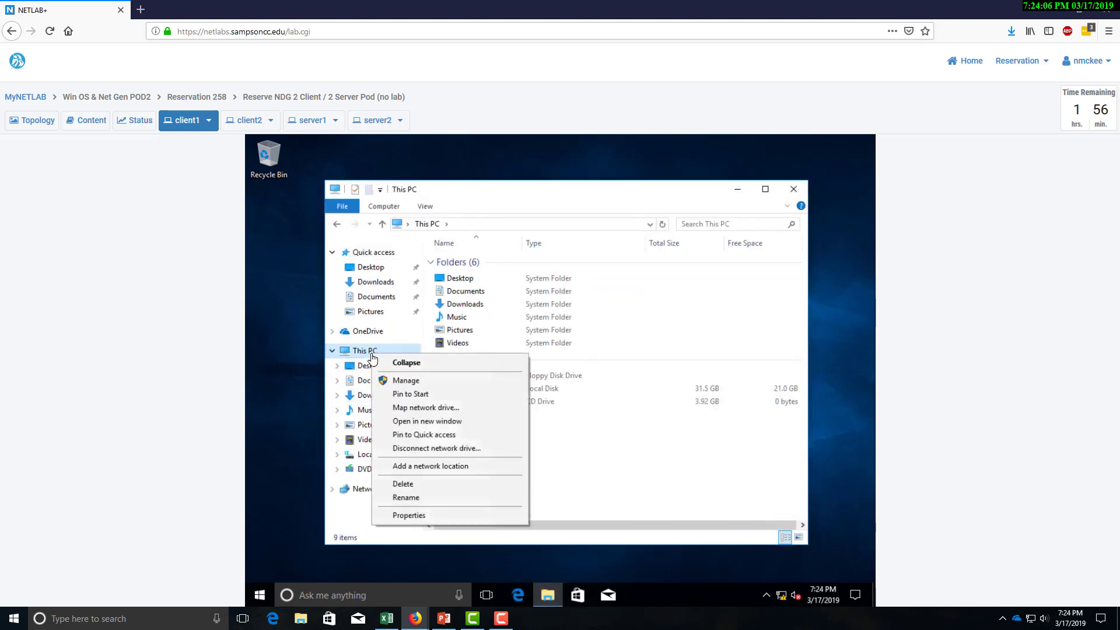
{"action": "left_click", "coordinate": [424, 516]}
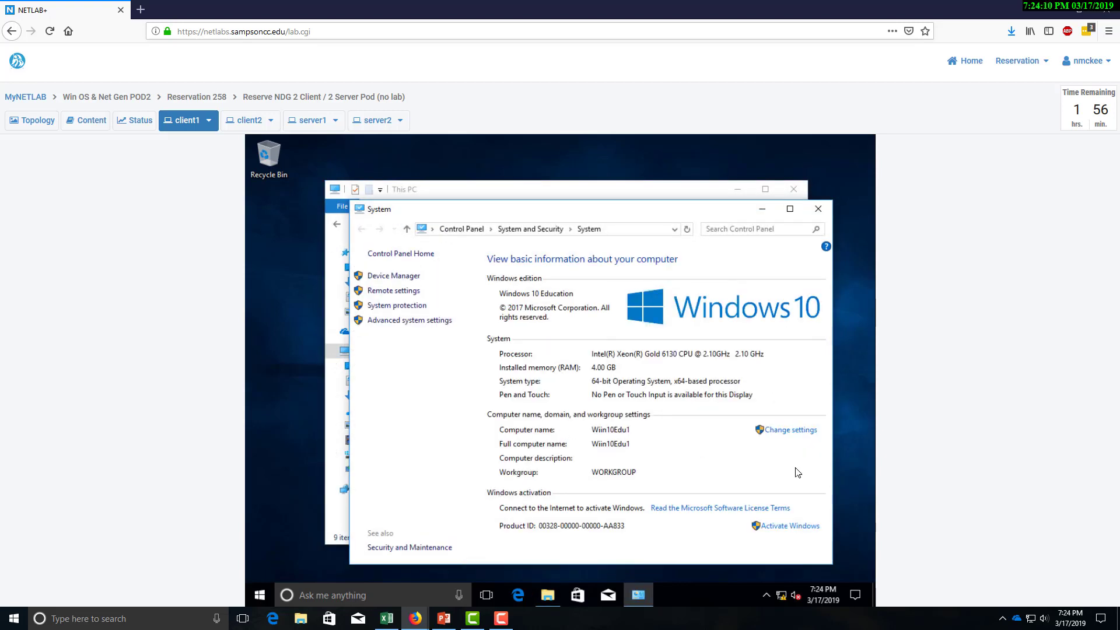
{"action": "left_click", "coordinate": [795, 432]}
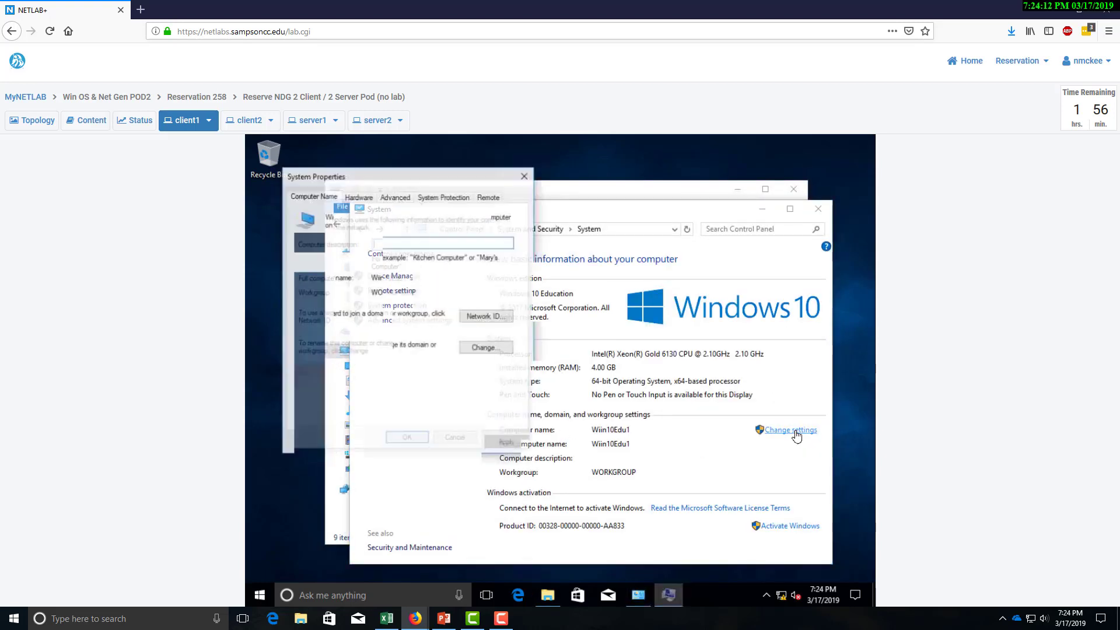
{"action": "left_click", "coordinate": [484, 348]}
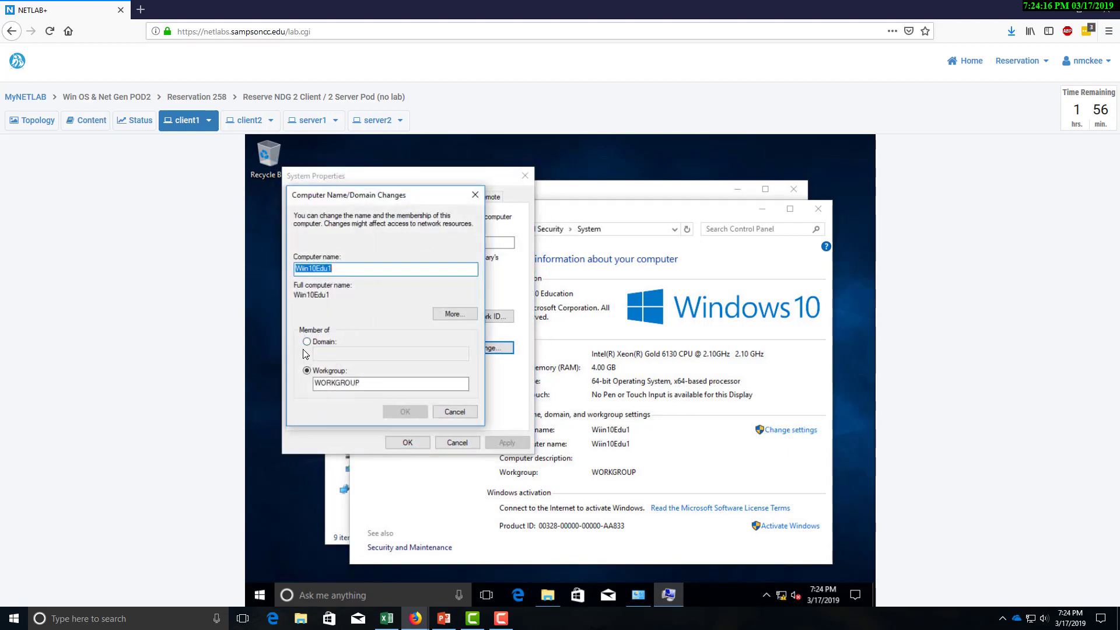
{"action": "left_click", "coordinate": [317, 123]}
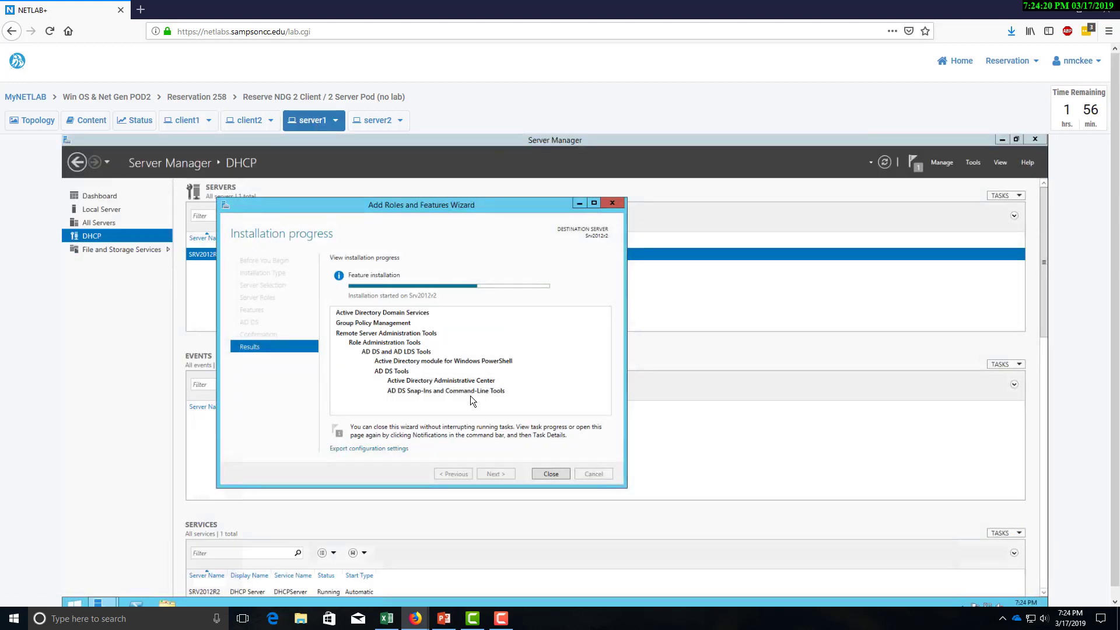
Review client1's name Wiin10Edu1 and IP address in AD_Planner cells I2:M3, then move Excel aside.
{"action": "left_click_drag", "start_coordinate": [488, 205], "coordinate": [495, 204]}
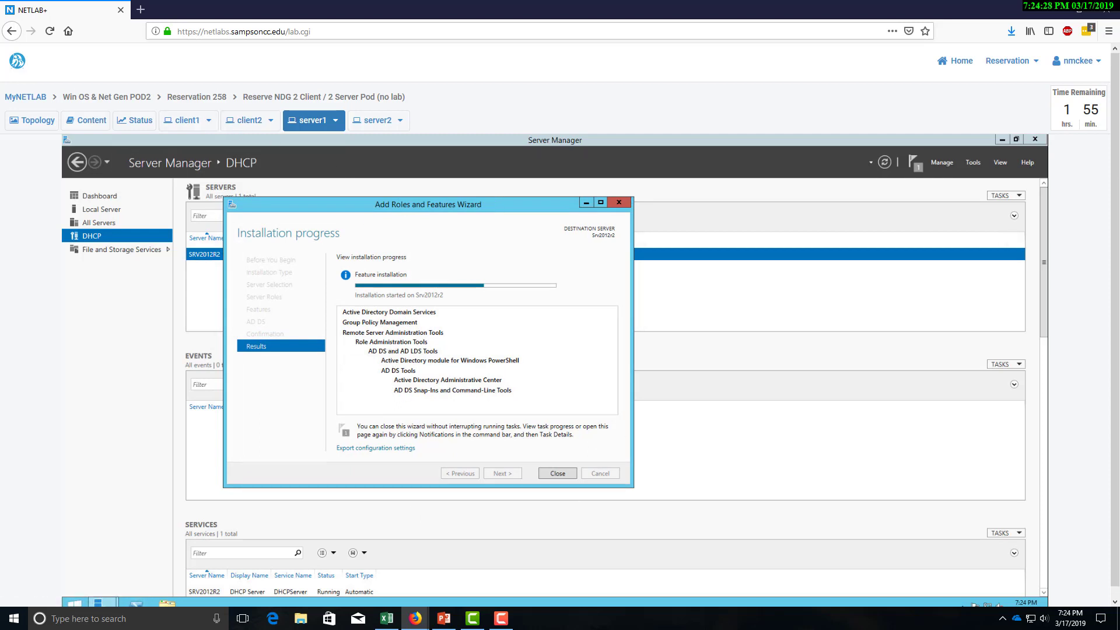
{"action": "left_click", "coordinate": [387, 618]}
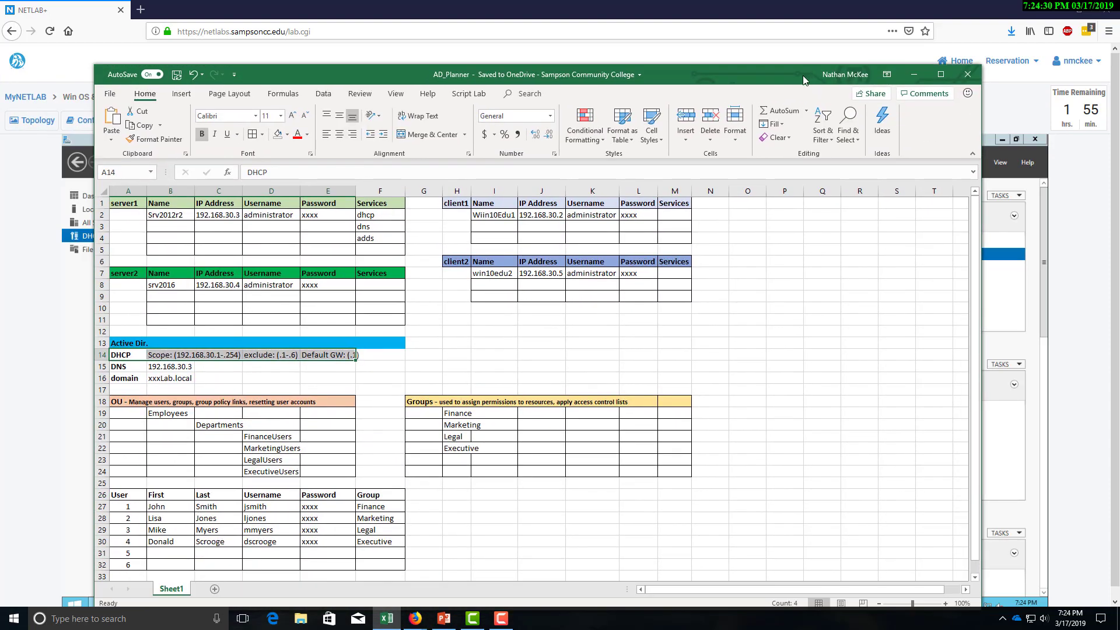
{"action": "double_click", "coordinate": [803, 75]}
{"action": "left_click", "coordinate": [393, 151]}
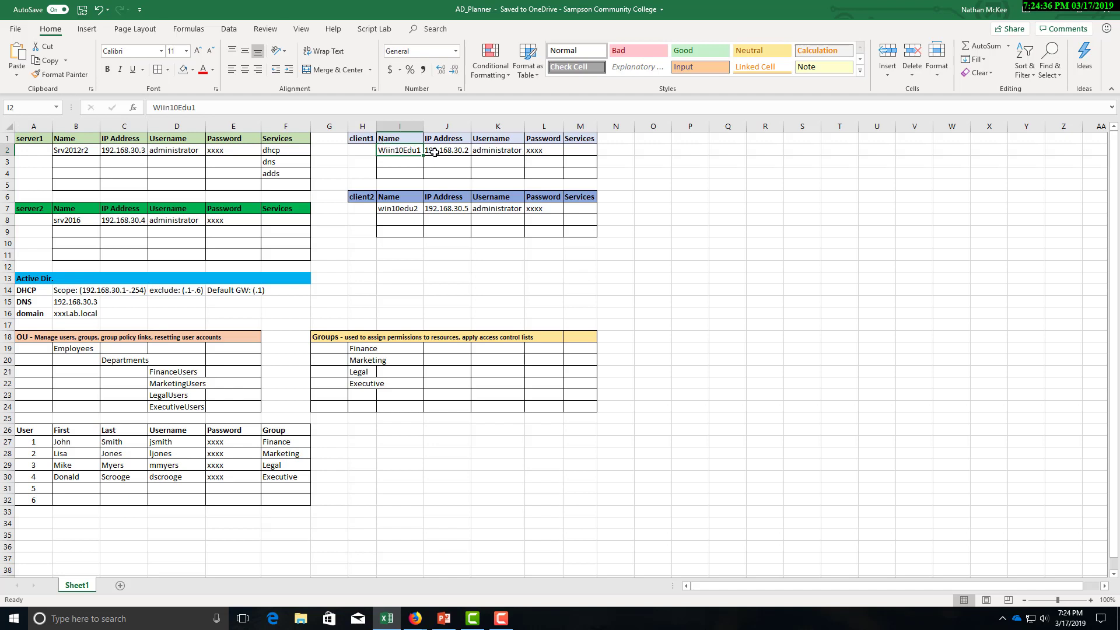
{"action": "left_click", "coordinate": [455, 151]}
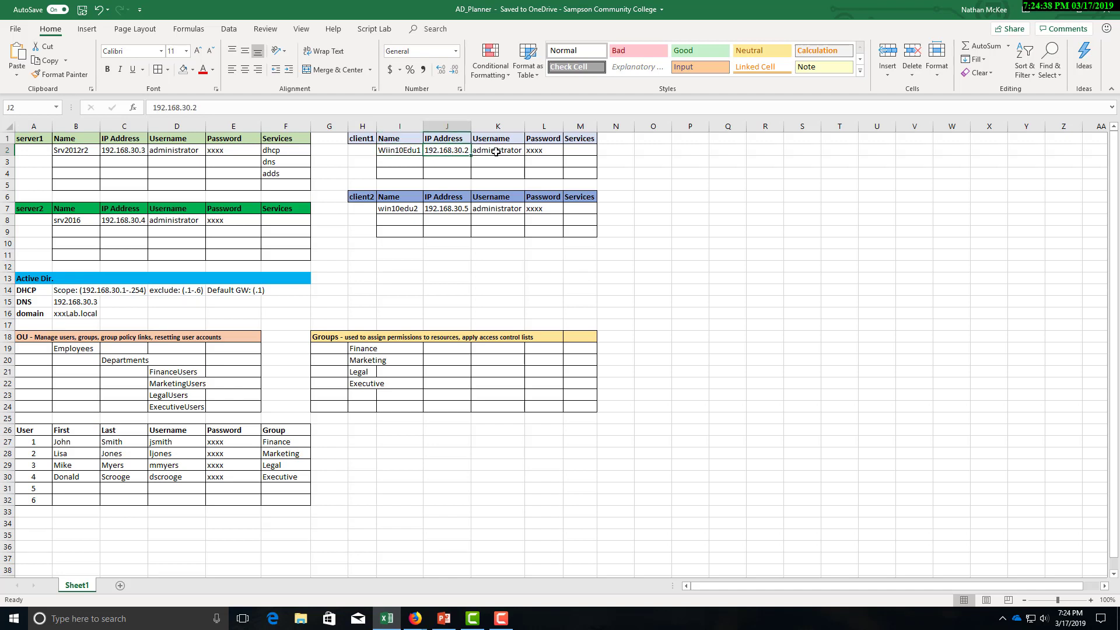
{"action": "left_click_drag", "start_coordinate": [399, 155], "coordinate": [591, 174]}
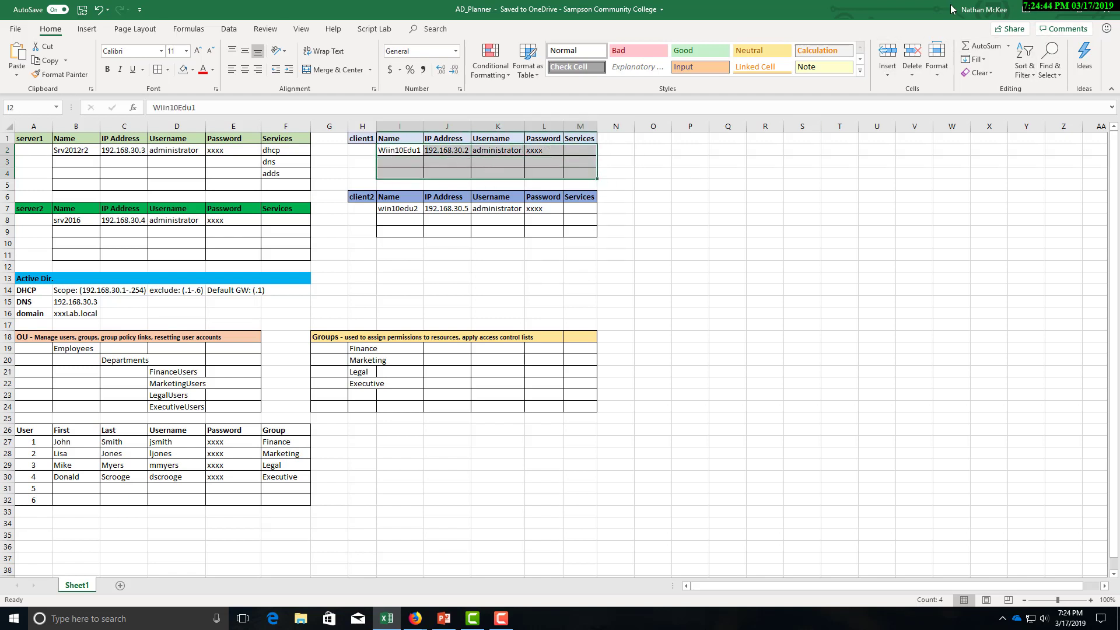
{"action": "left_click_drag", "start_coordinate": [917, 10], "coordinate": [0, 58]}
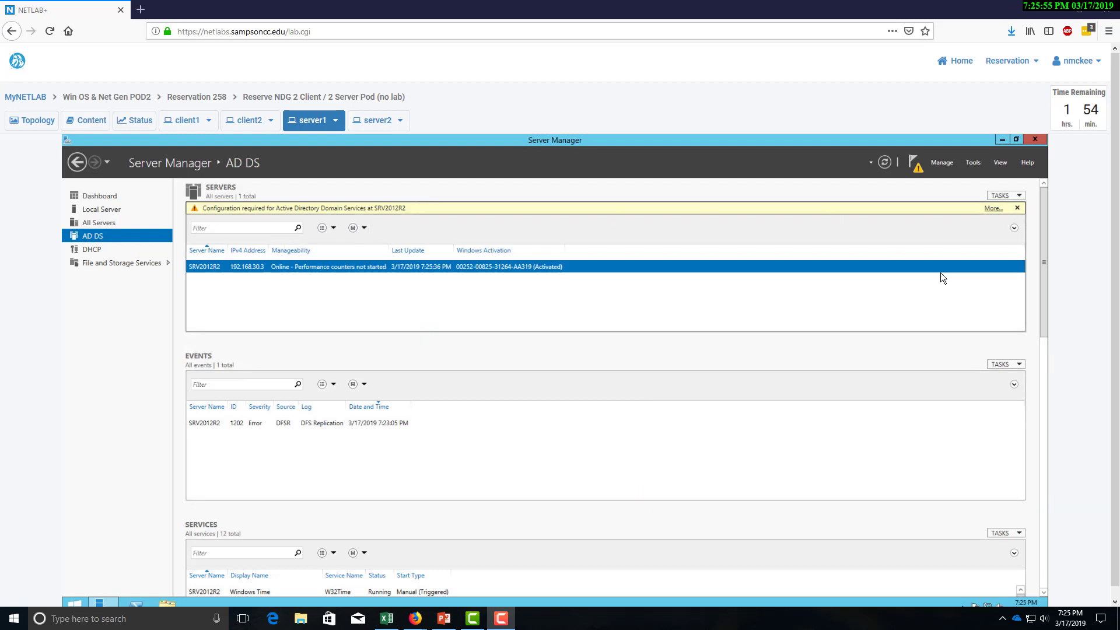
Promote server1 to a domain controller for a new forest with root domain ntmlab.local.
{"action": "left_click", "coordinate": [916, 167]}
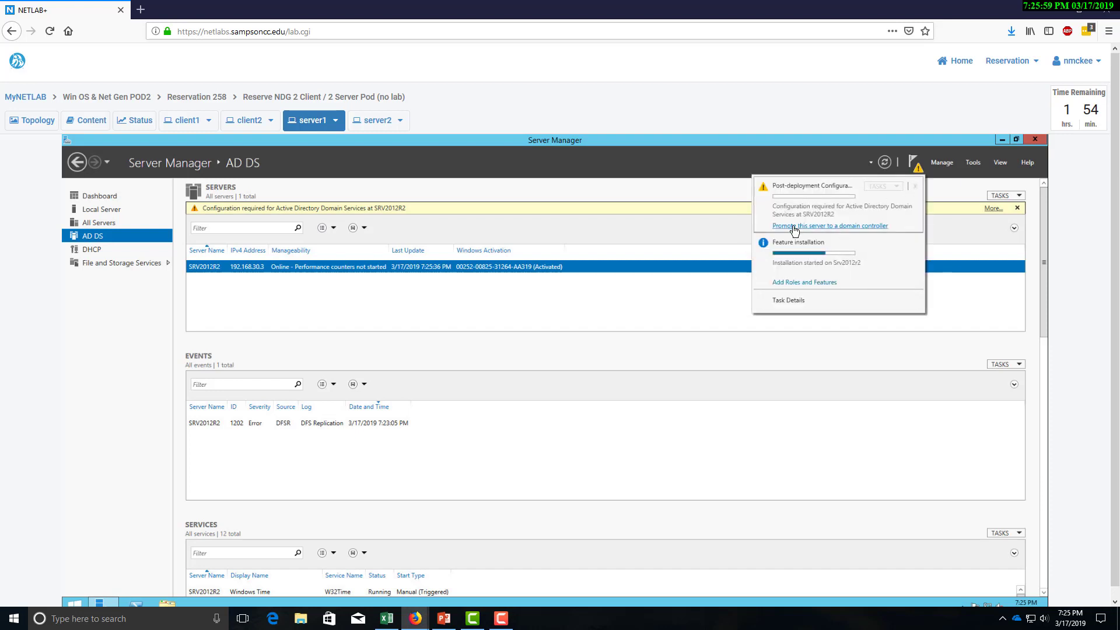
{"action": "left_click", "coordinate": [874, 226]}
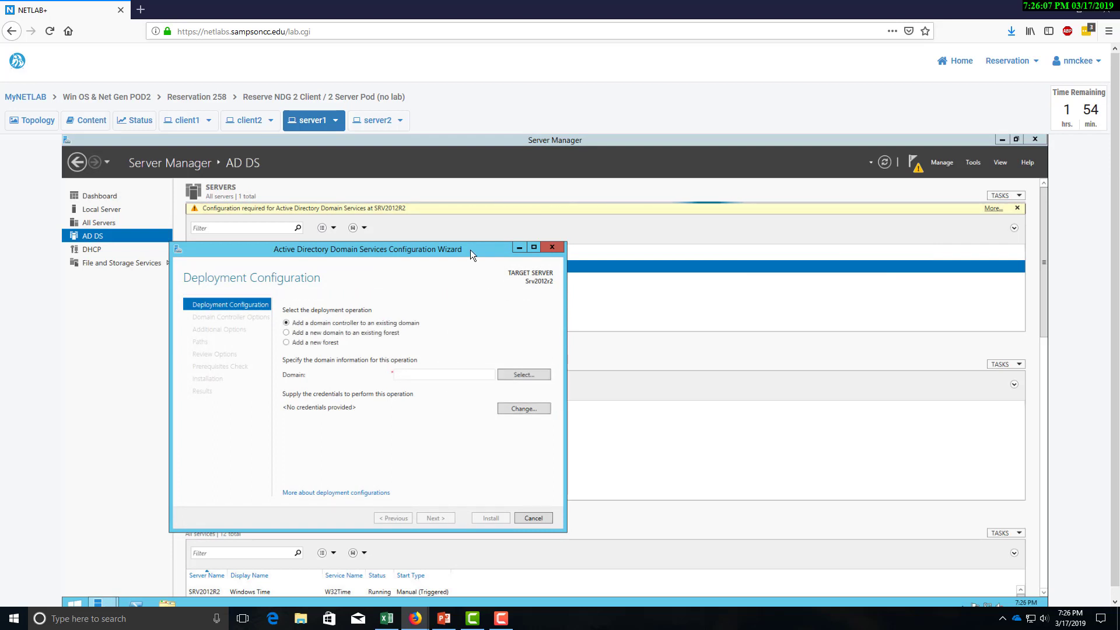
{"action": "left_click_drag", "start_coordinate": [471, 250], "coordinate": [498, 250]}
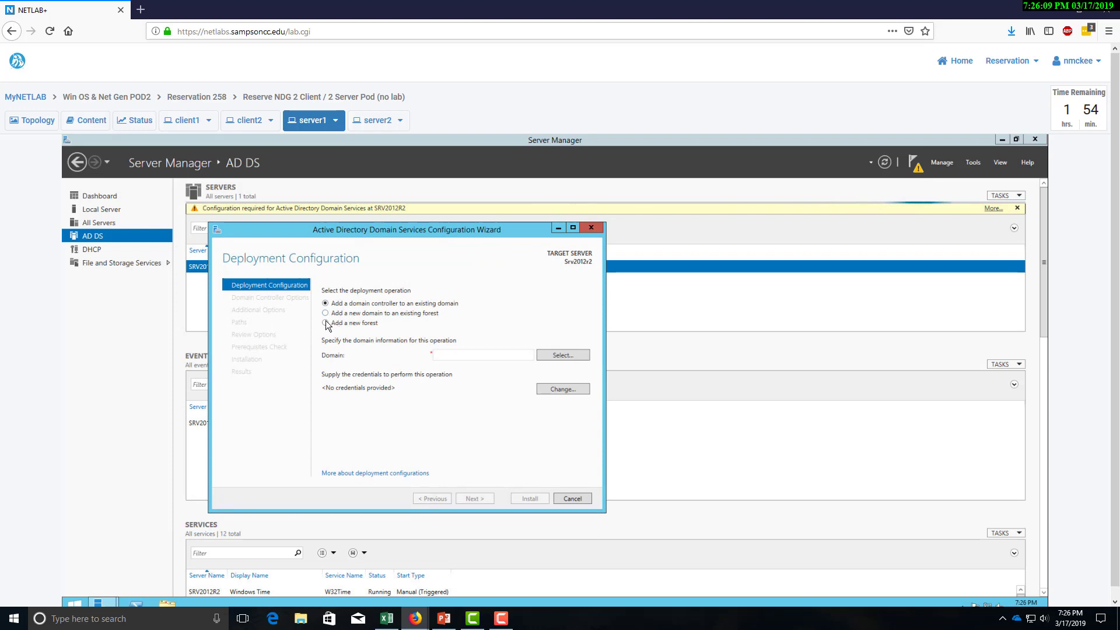
{"action": "left_click", "coordinate": [324, 323]}
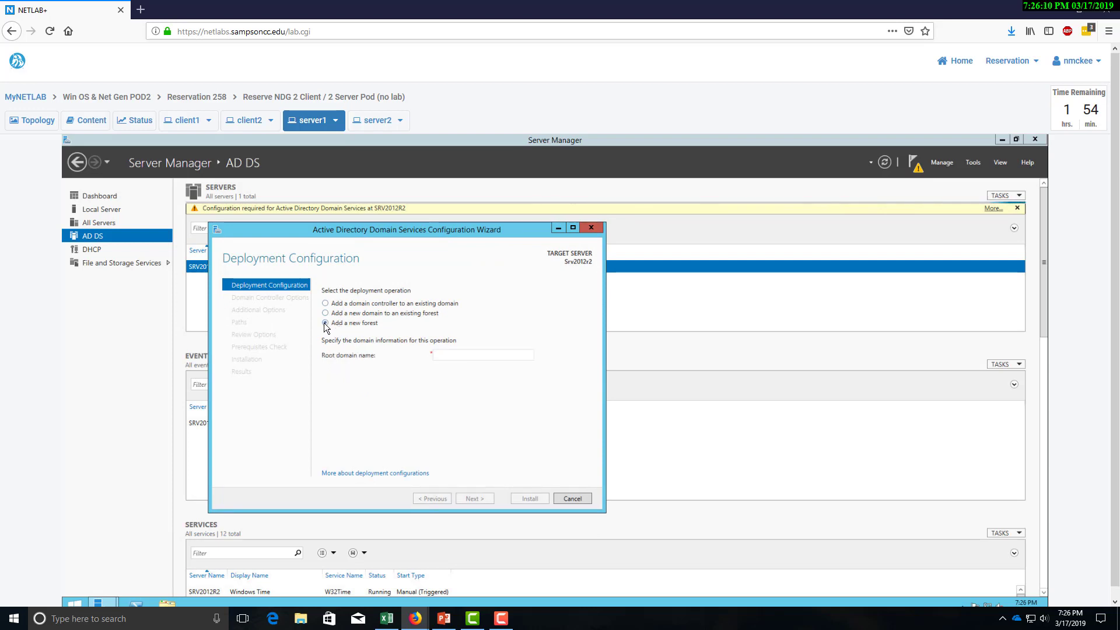
{"action": "left_click", "coordinate": [478, 356]}
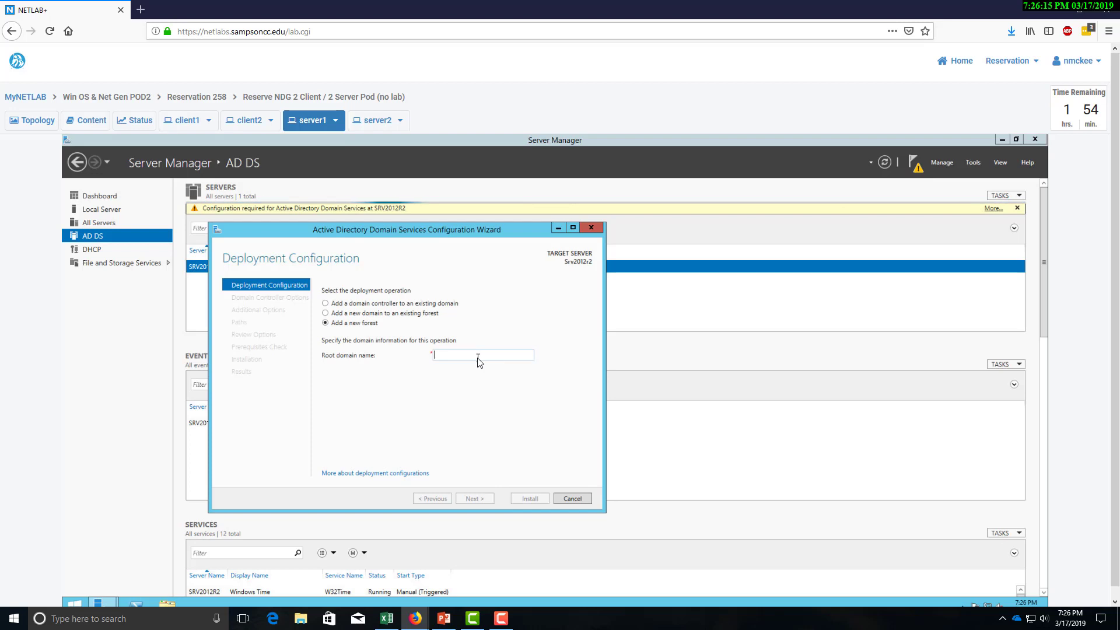
{"action": "type", "text": "ntm"}
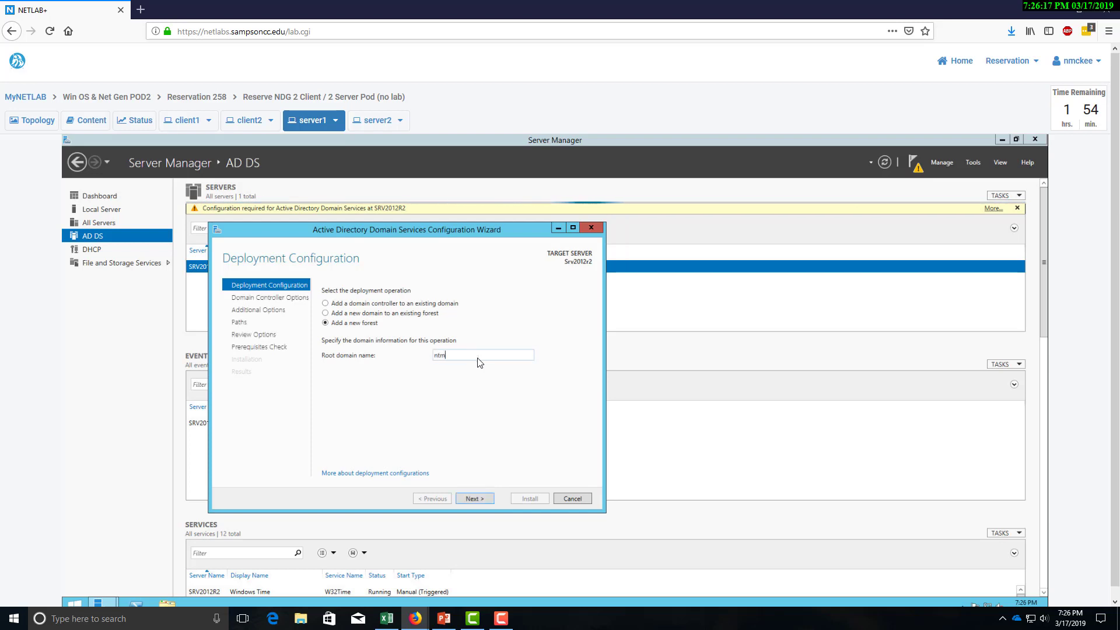
{"action": "type", "text": "lab.llocal"}
{"action": "left_click", "coordinate": [474, 500]}
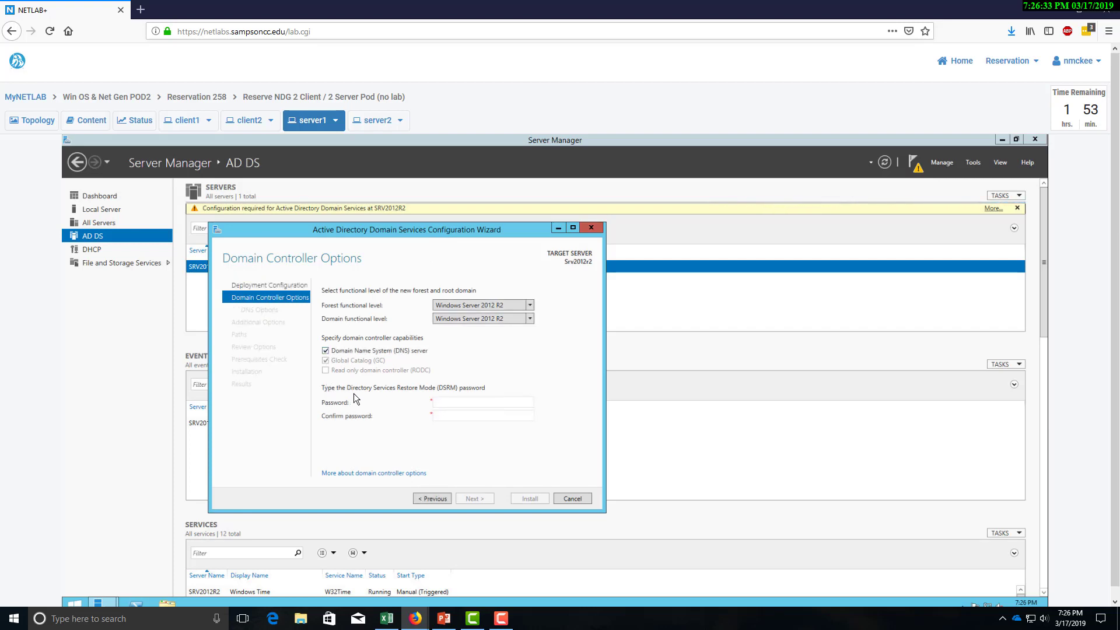
Enter and confirm the DSRM password, then accept default DNS options and NetBIOS name NTMLAB.
{"action": "left_click", "coordinate": [458, 403]}
{"action": "type", "text": "Train1n•••••"}
{"action": "key", "text": "Tab"}
{"action": "type", "text": "Tra•••••••••"}
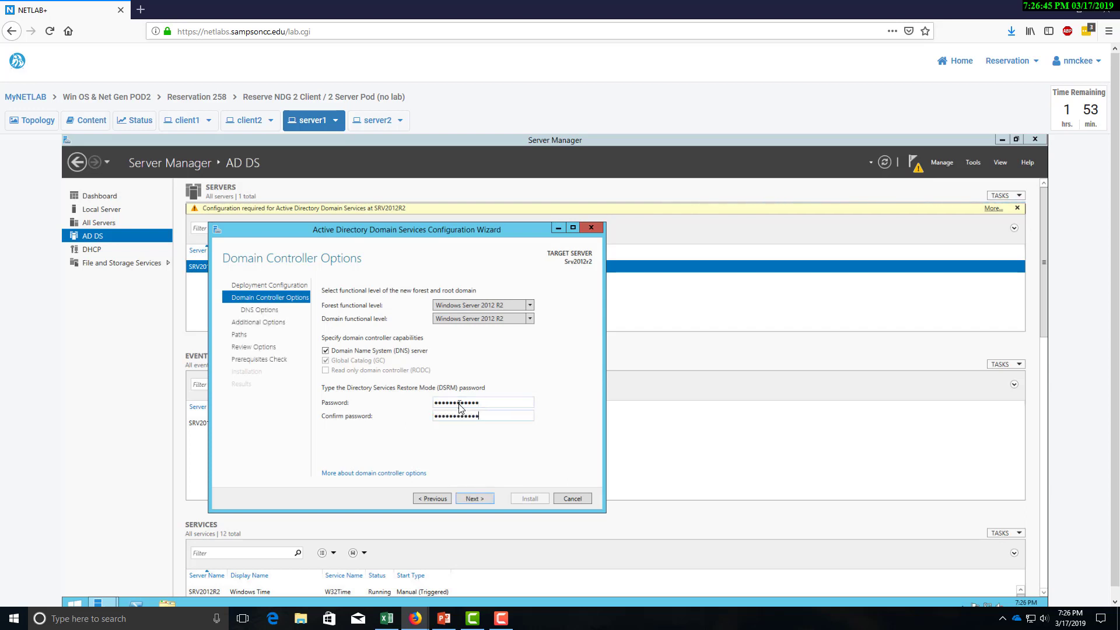
{"action": "left_click", "coordinate": [475, 500]}
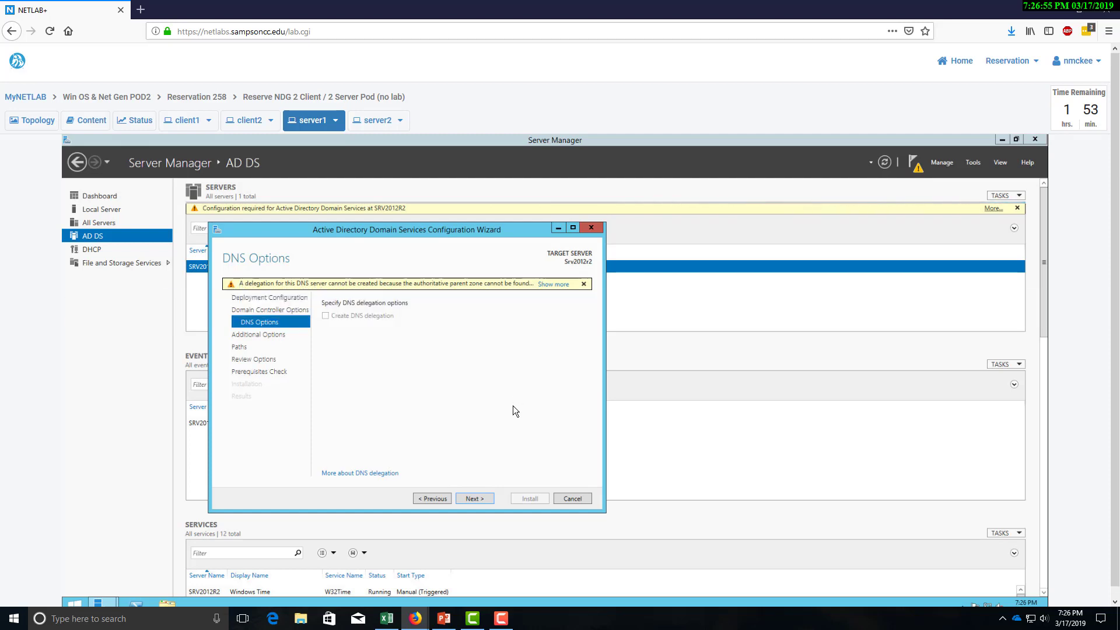
{"action": "left_click", "coordinate": [479, 499]}
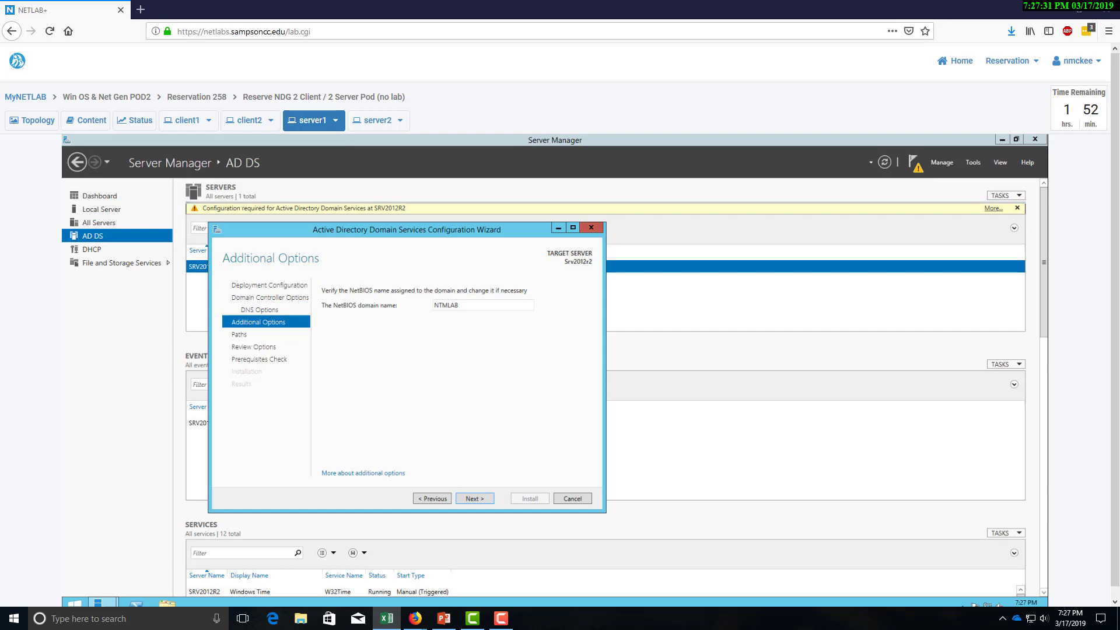
{"action": "left_click", "coordinate": [474, 498]}
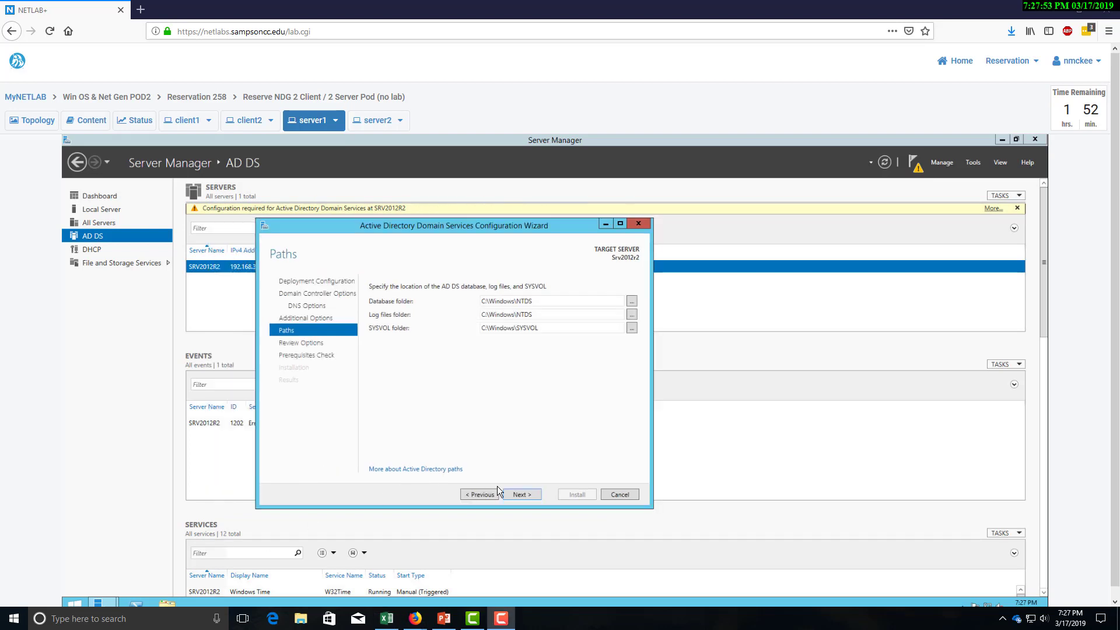
Accept the default NTDS and SYSVOL paths, pass prerequisites, and install the domain controller.
{"action": "left_click", "coordinate": [523, 494]}
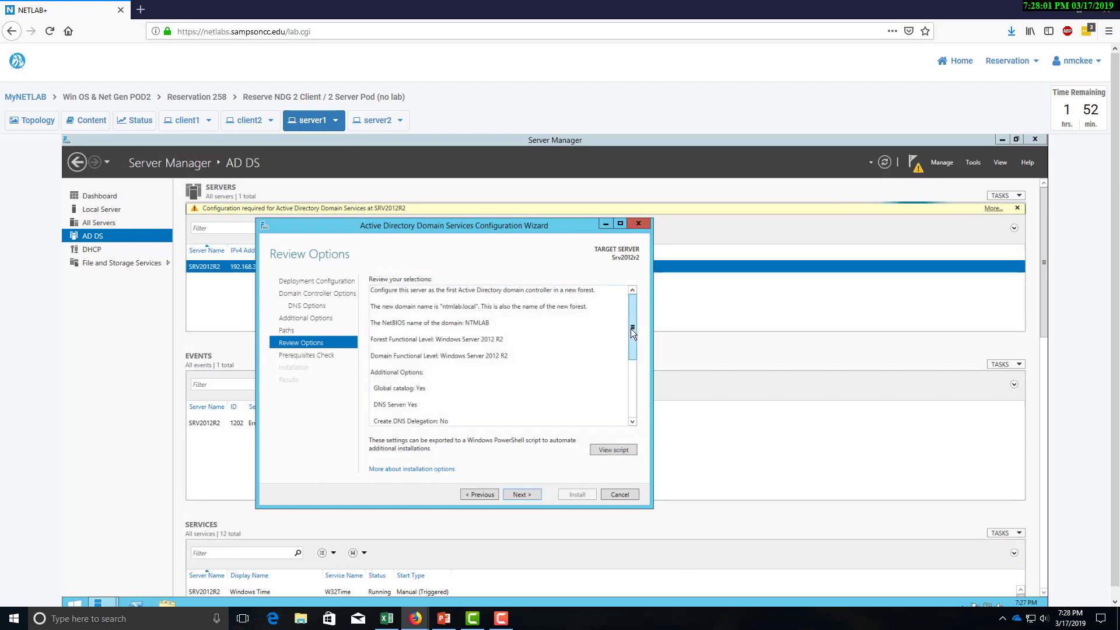
{"action": "mouse_move", "coordinate": [632, 328]}
{"action": "left_mouse_down"}
{"action": "mouse_move", "coordinate": [641, 395]}
{"action": "mouse_move", "coordinate": [631, 308]}
{"action": "left_mouse_up"}
{"action": "left_click", "coordinate": [534, 498]}
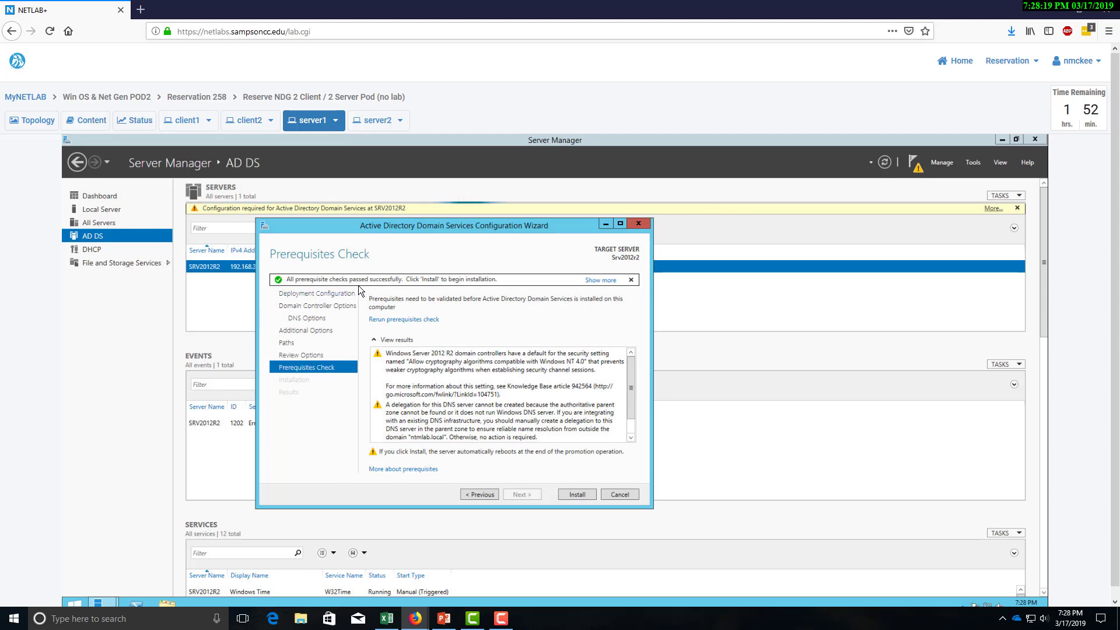
{"action": "left_click", "coordinate": [584, 495]}
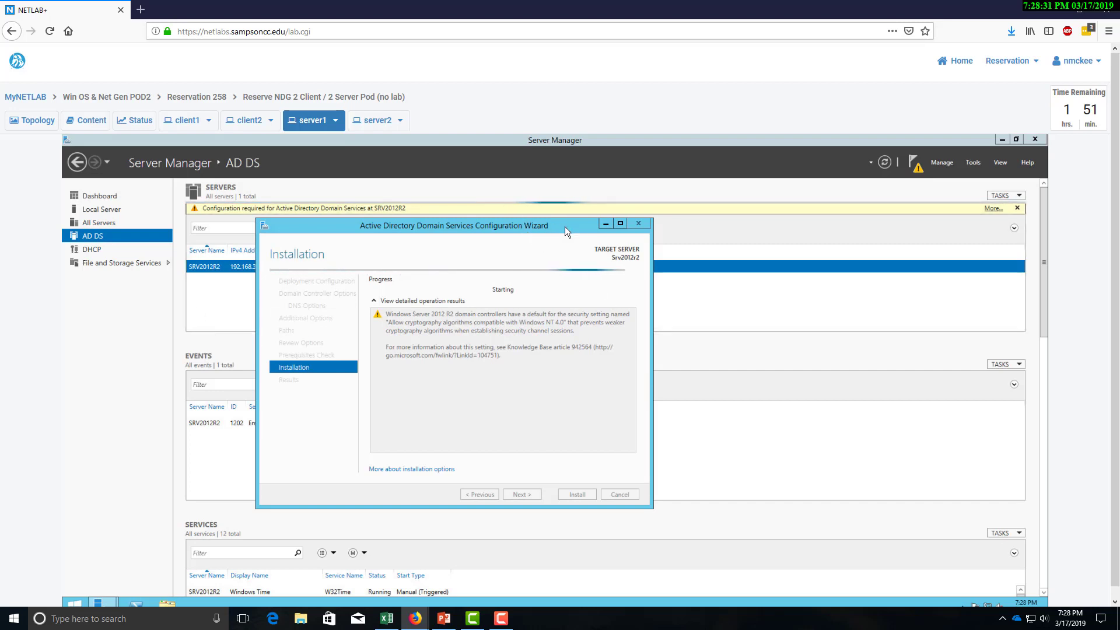
Dismiss server1's restart sign-out notice and switch to client1's console.
{"action": "left_click_drag", "start_coordinate": [565, 227], "coordinate": [657, 232]}
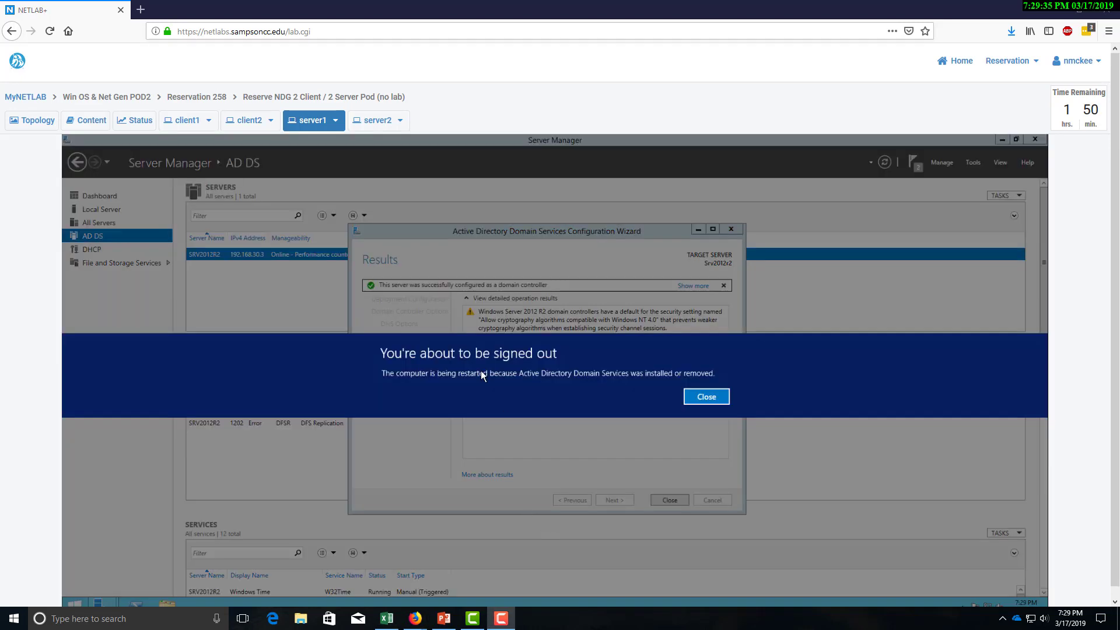
{"action": "left_click", "coordinate": [714, 399]}
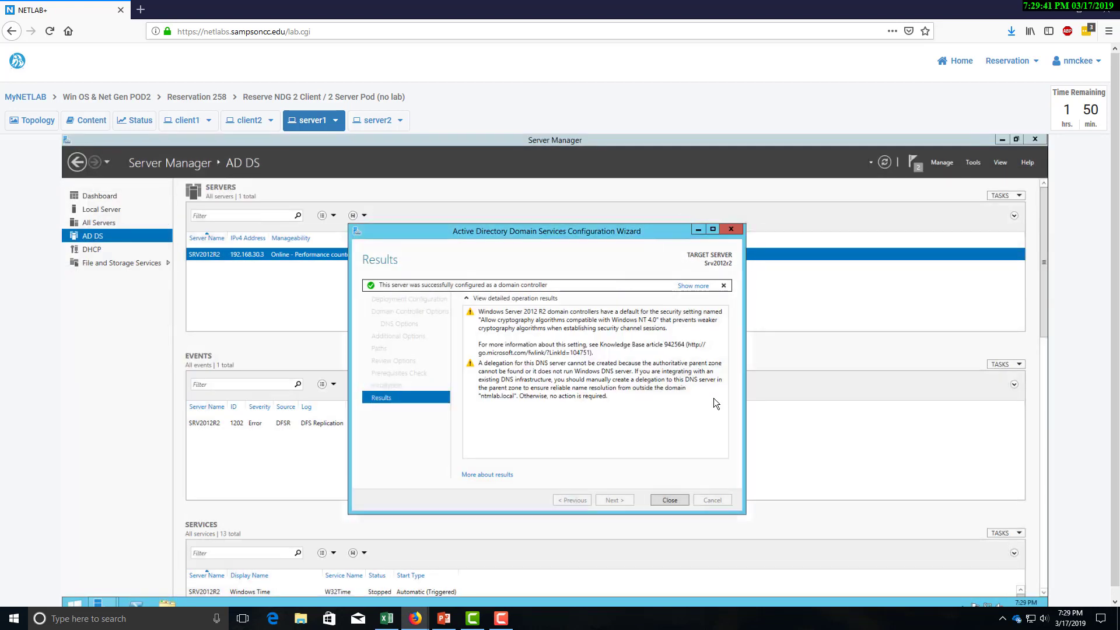
{"action": "left_click", "coordinate": [189, 125]}
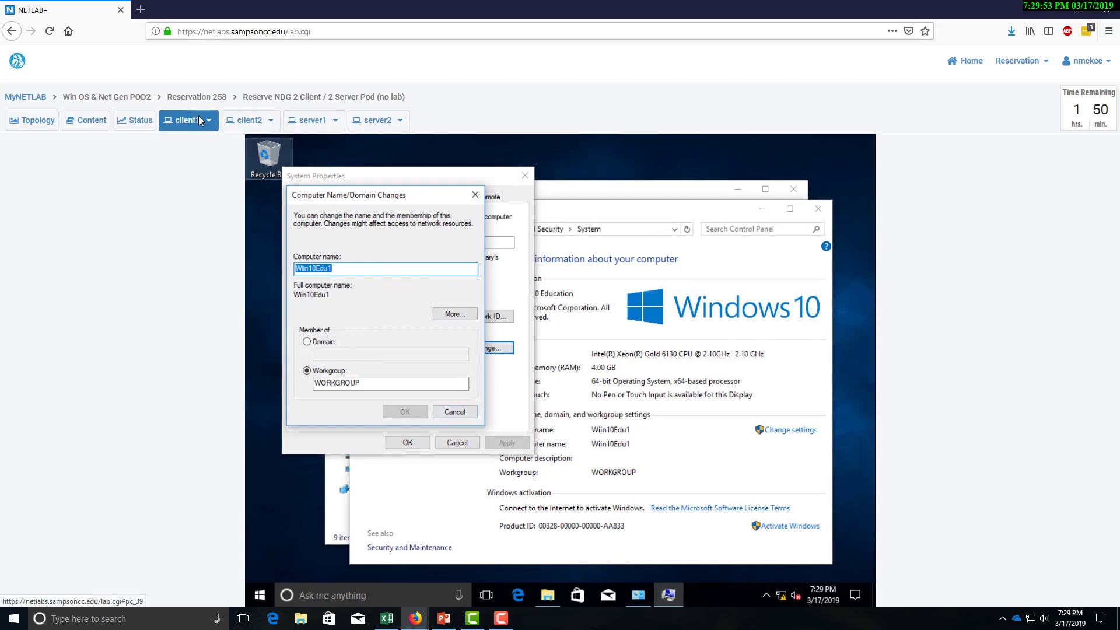
Switch to server1 and let its restart reach the NTMLAB\Administrator sign-in screen.
{"action": "left_click", "coordinate": [310, 122]}
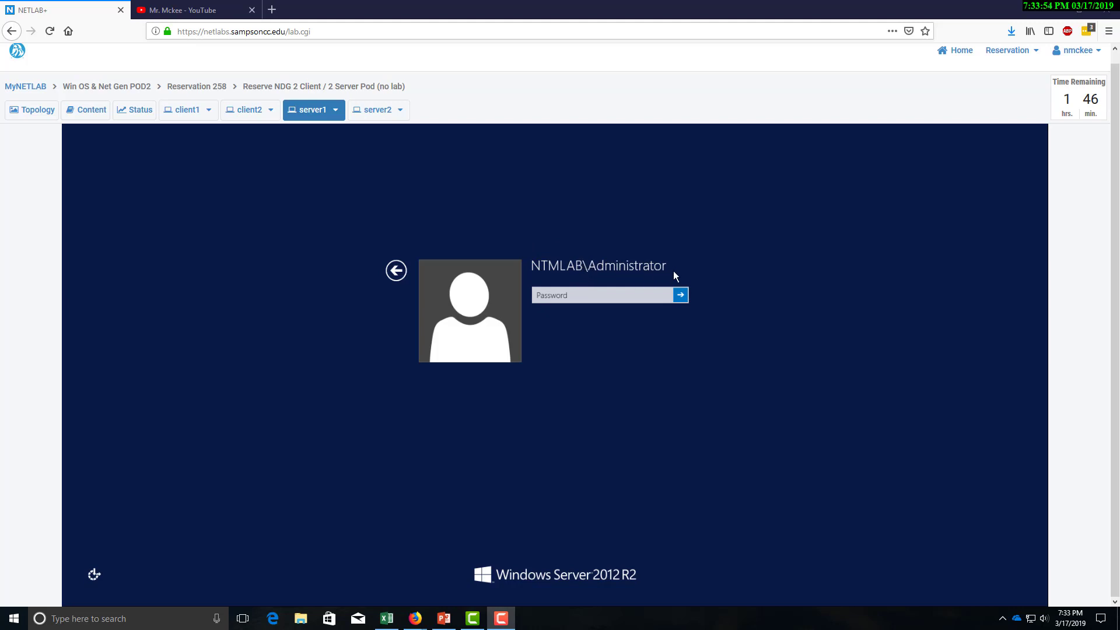
Sign in to server1 with the administrator password, close the finished Add Roles and Features Wizard, and return to client1.
{"action": "left_click", "coordinate": [565, 302]}
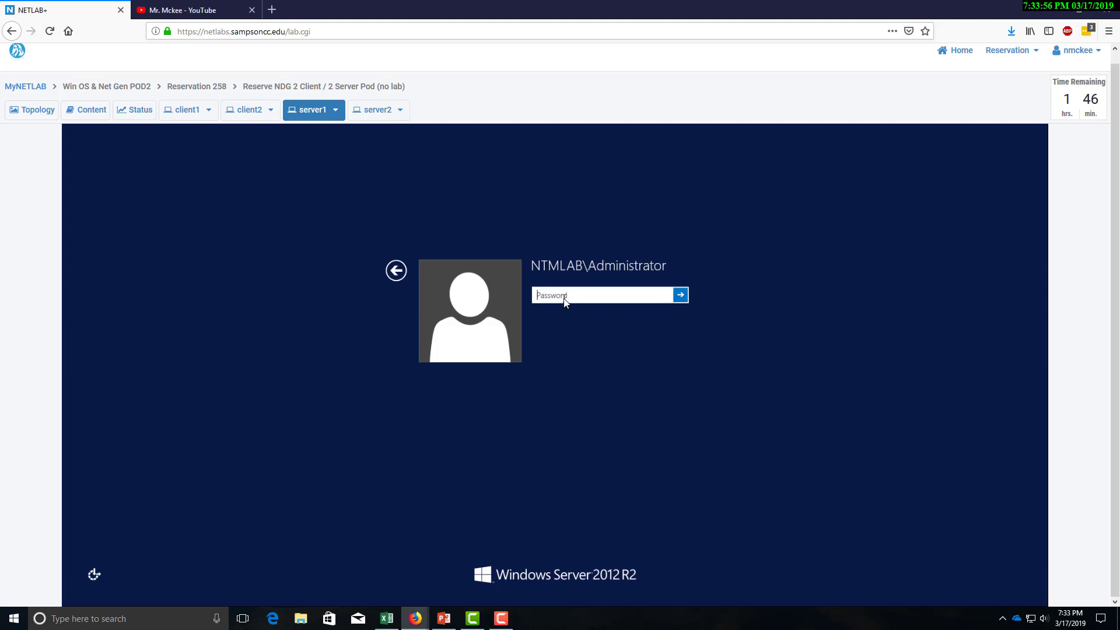
{"action": "type", "text": "T"}
{"action": "key", "text": "Return"}
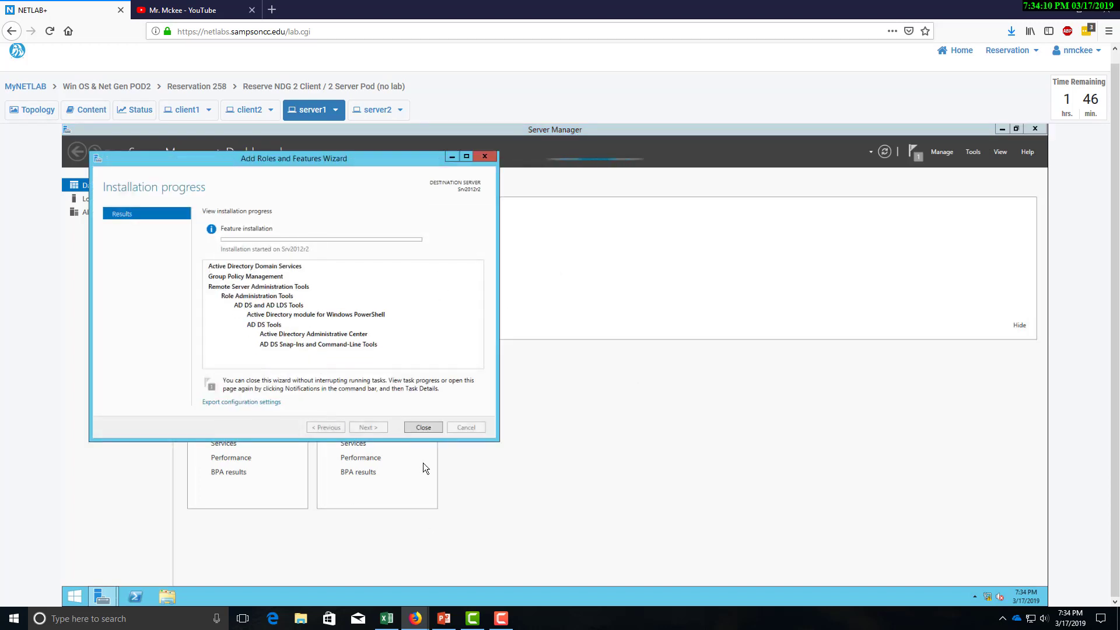
{"action": "left_click", "coordinate": [423, 428]}
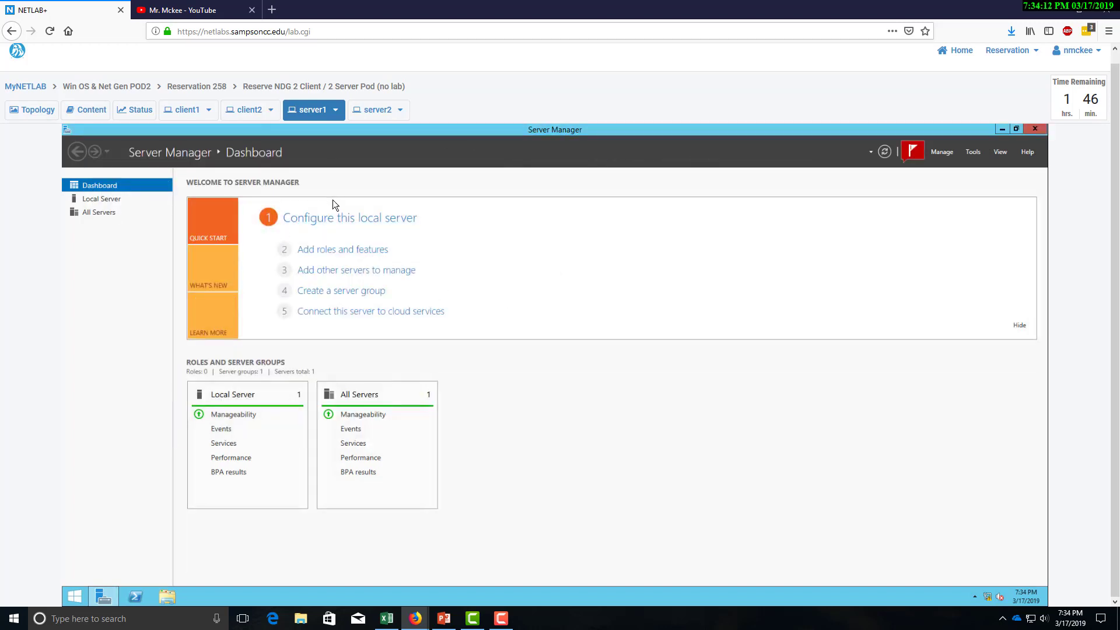
{"action": "left_click", "coordinate": [192, 110]}
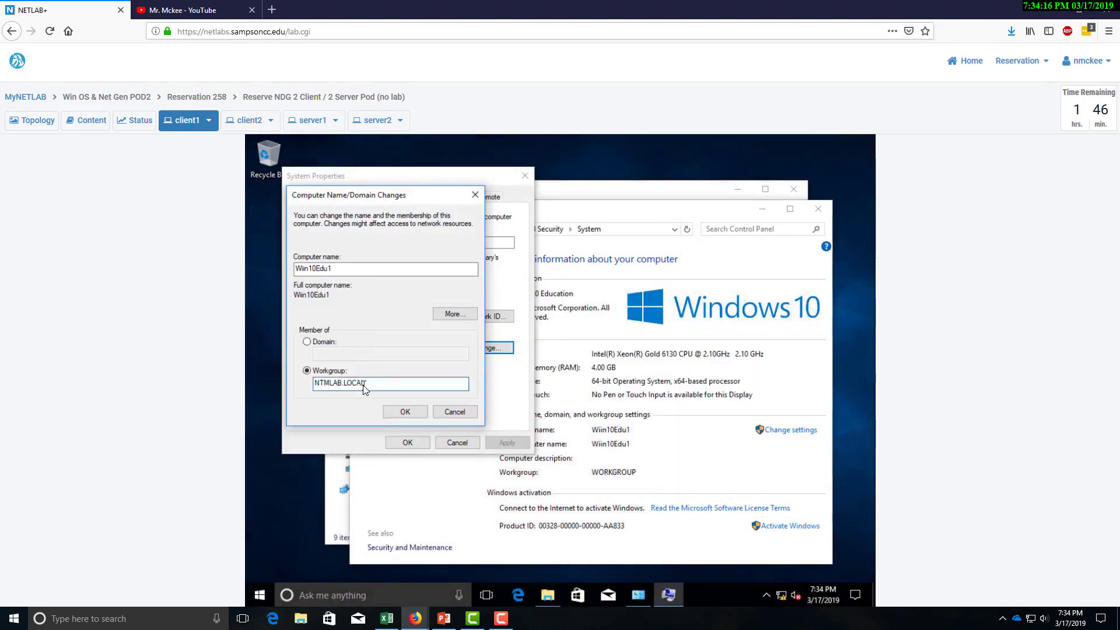
Switch client1 from workgroup to domain membership and request joining ntmlab.local.
{"action": "left_click_drag", "start_coordinate": [364, 389], "coordinate": [263, 400]}
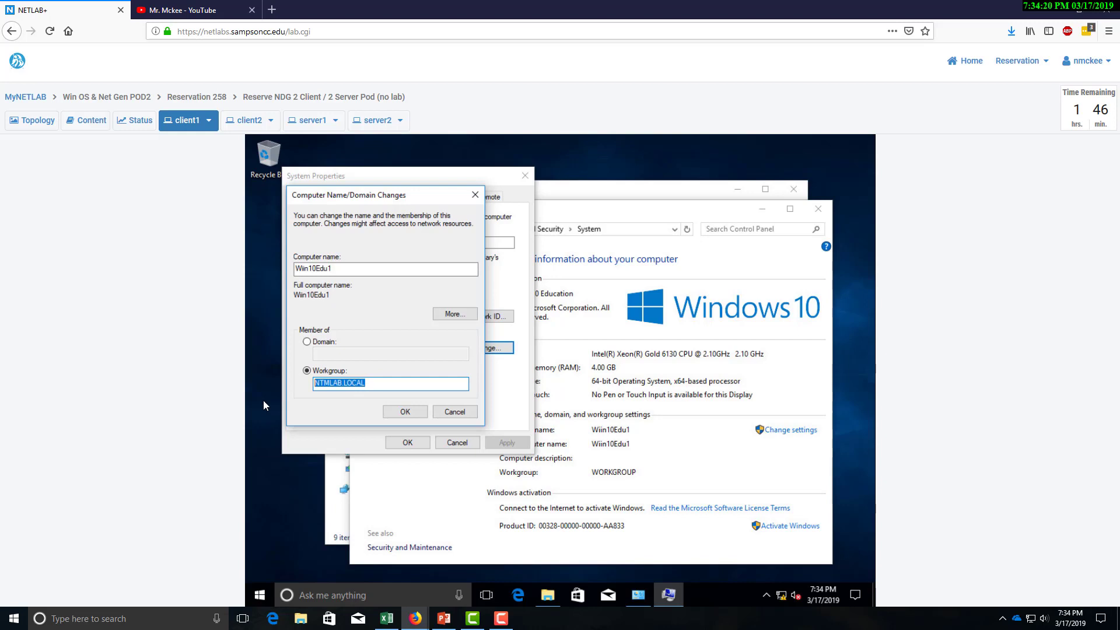
{"action": "left_click", "coordinate": [308, 345]}
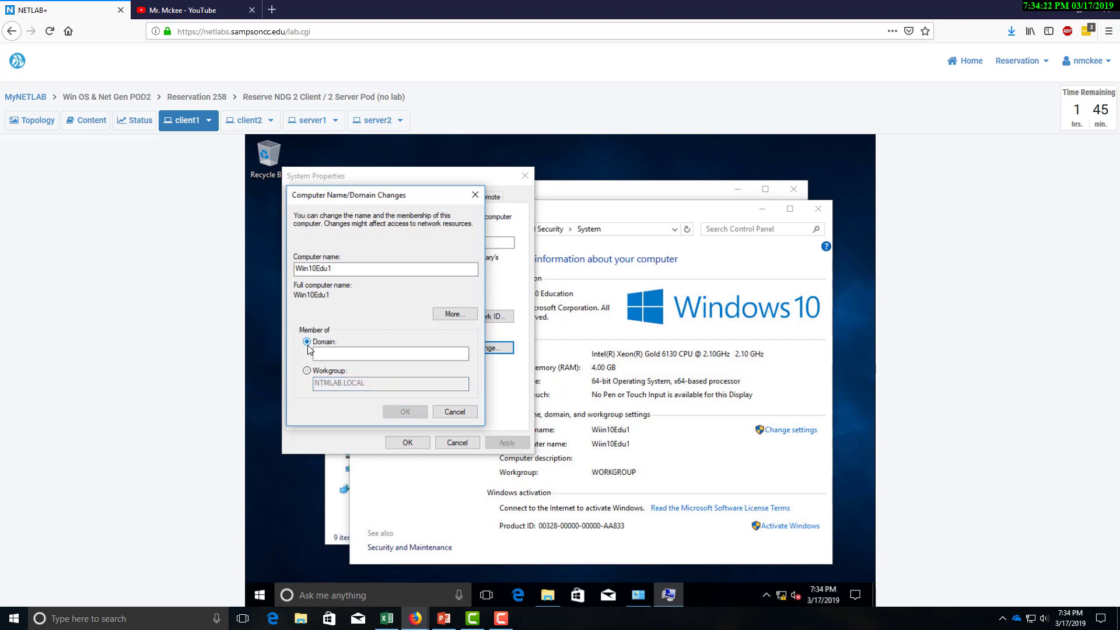
{"action": "left_click", "coordinate": [333, 354]}
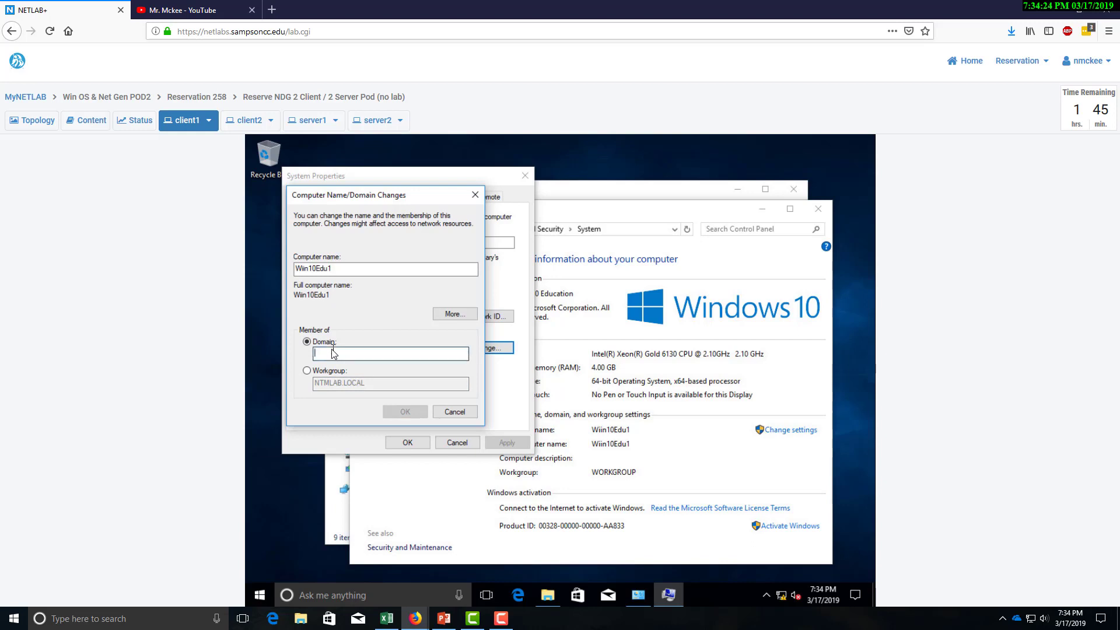
{"action": "type", "text": "ntmlab.local"}
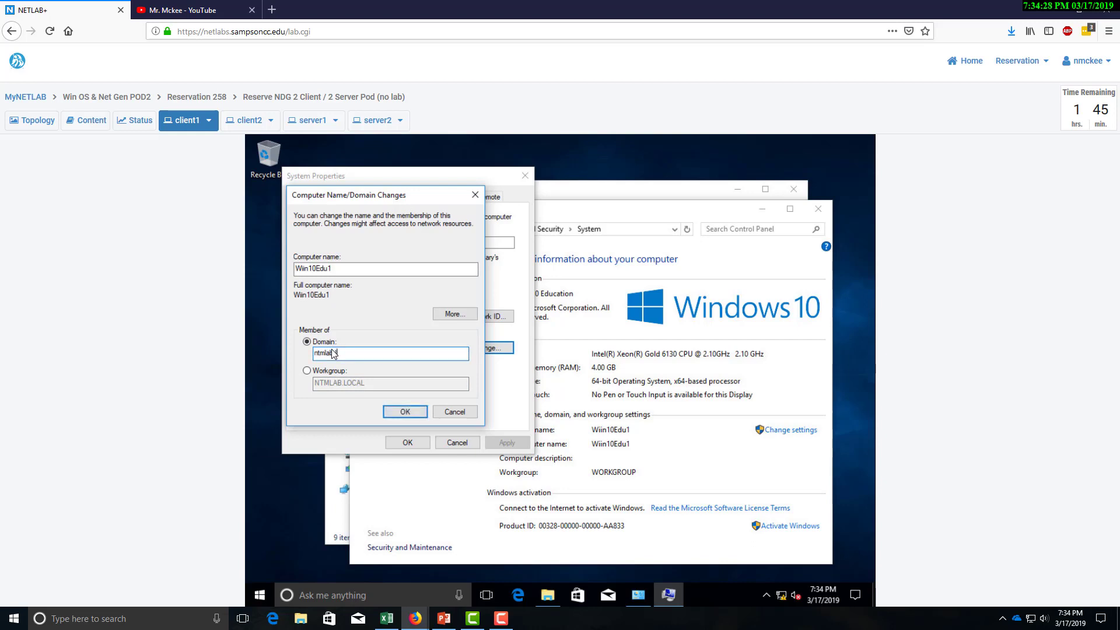
{"action": "left_click", "coordinate": [405, 412]}
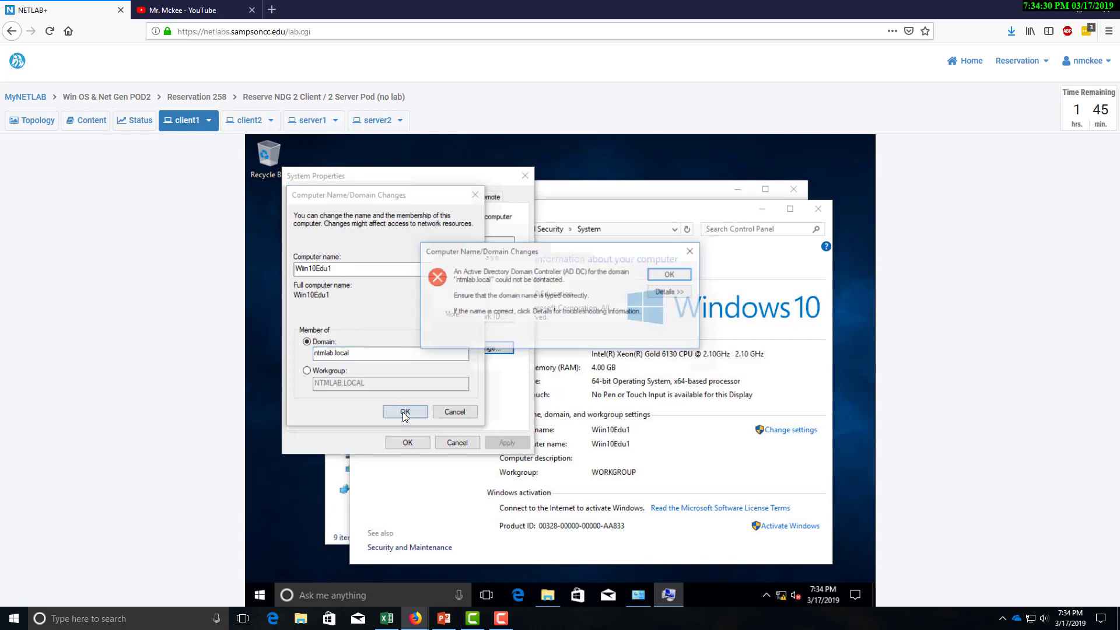
Dismiss the domain-controller-not-found error and cancel both dialogs, leaving client1 in WORKGROUP.
{"action": "left_click", "coordinate": [670, 275]}
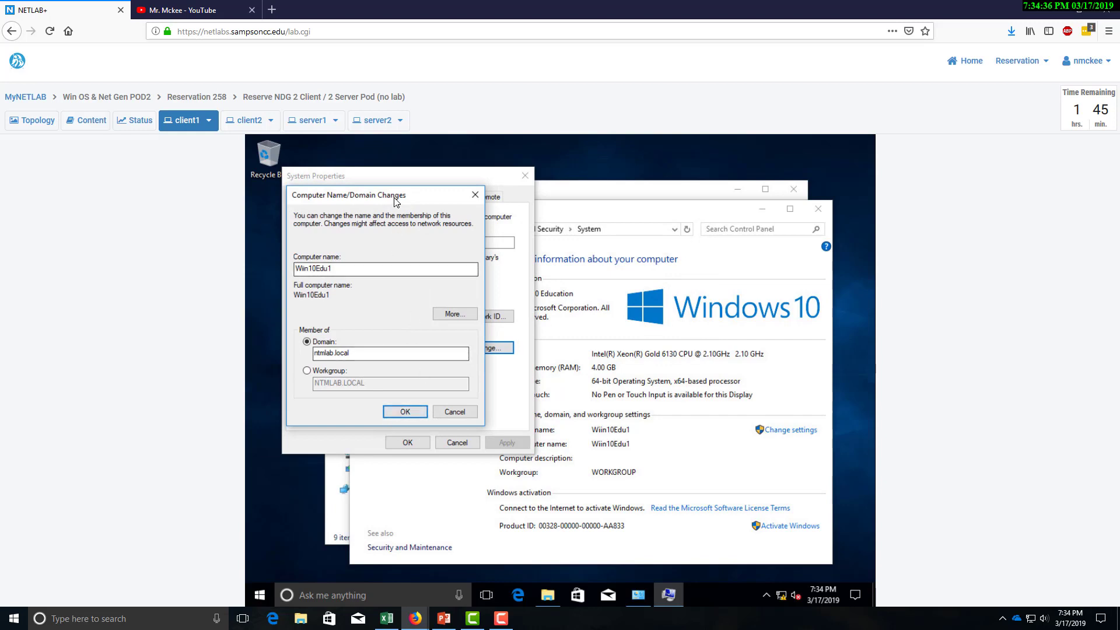
{"action": "left_click_drag", "start_coordinate": [399, 200], "coordinate": [577, 179]}
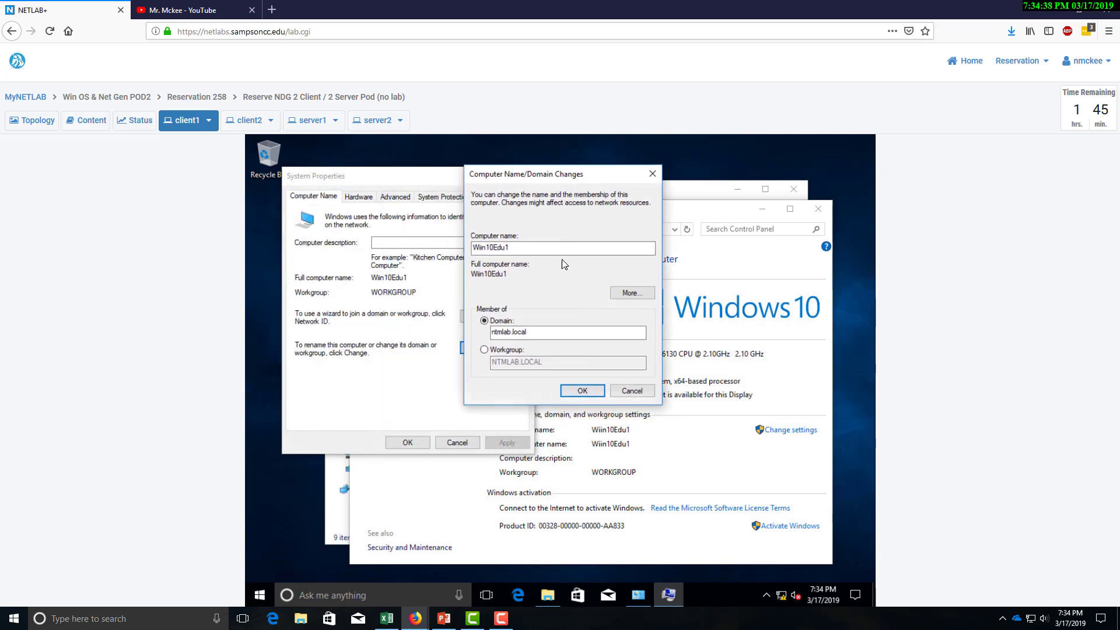
{"action": "left_click", "coordinate": [632, 391]}
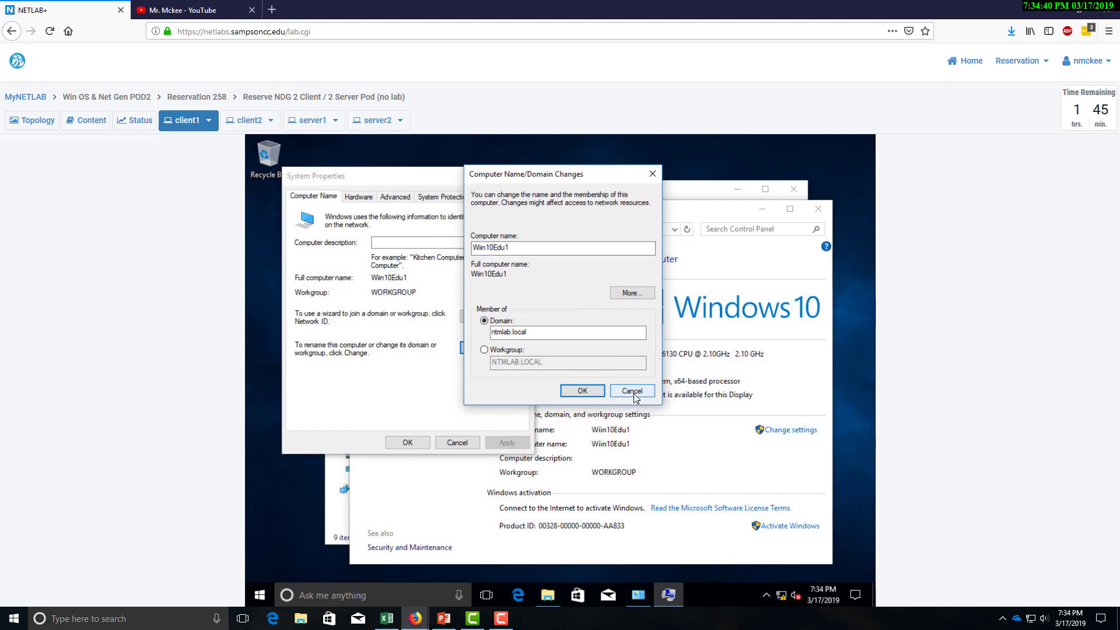
{"action": "left_click", "coordinate": [456, 444]}
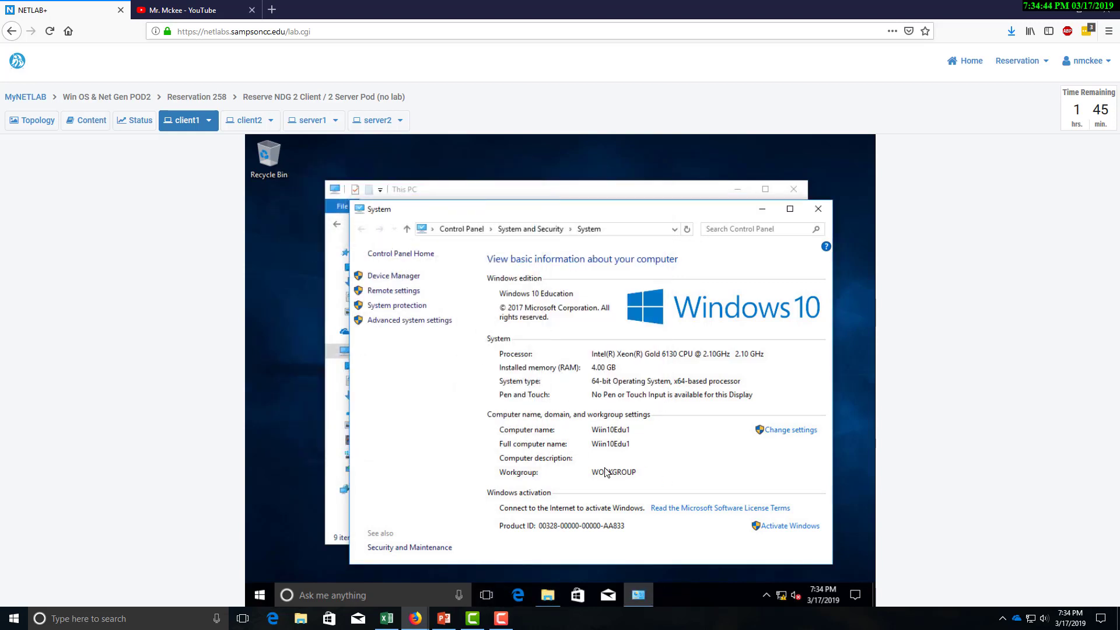
Close the This PC and System windows and open the network adapter list from Network and Sharing Center.
{"action": "left_click", "coordinate": [548, 599]}
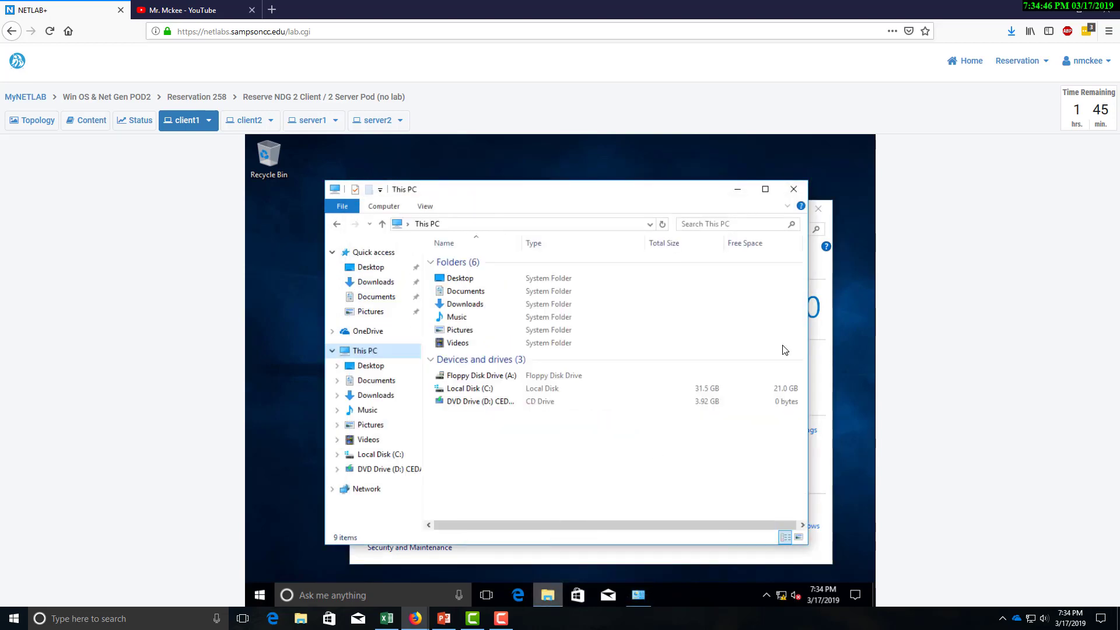
{"action": "left_click", "coordinate": [793, 189]}
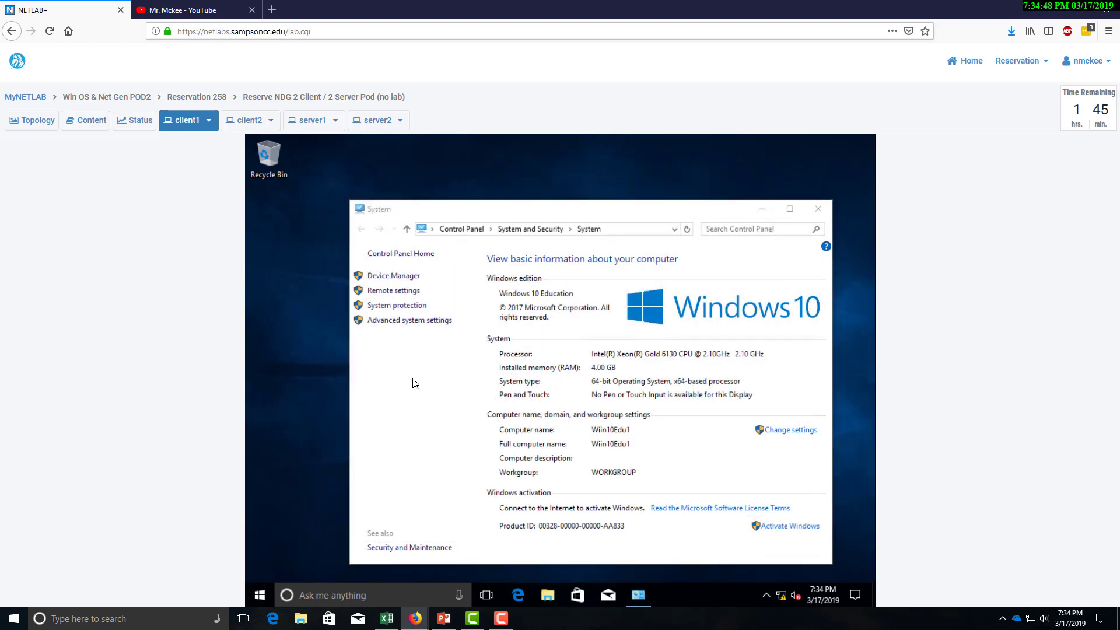
{"action": "left_click", "coordinate": [818, 208]}
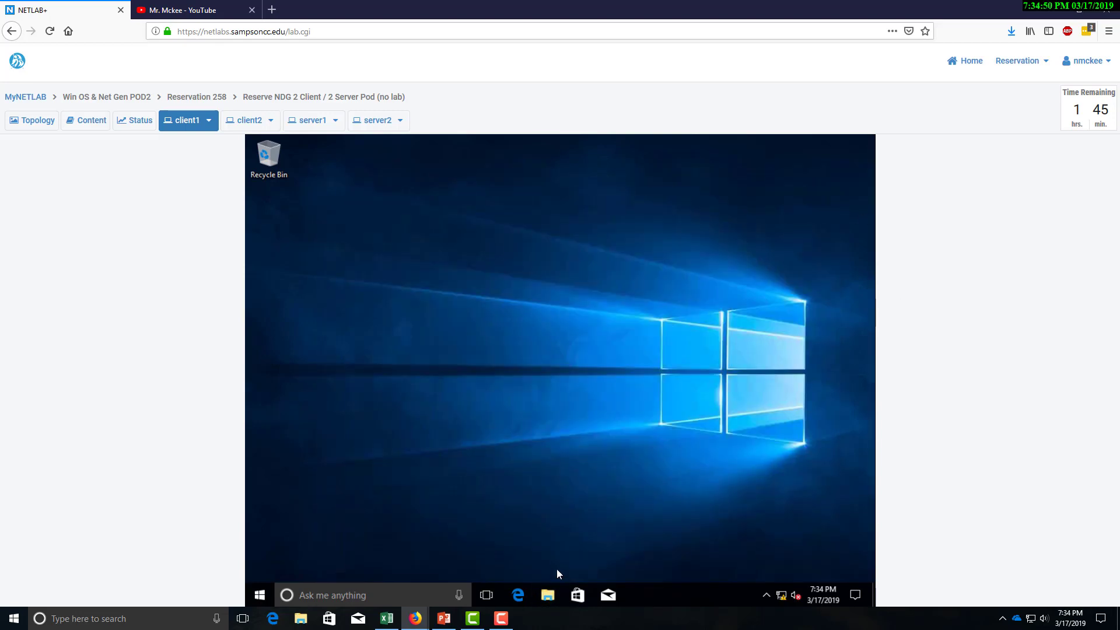
{"action": "left_click", "coordinate": [548, 595]}
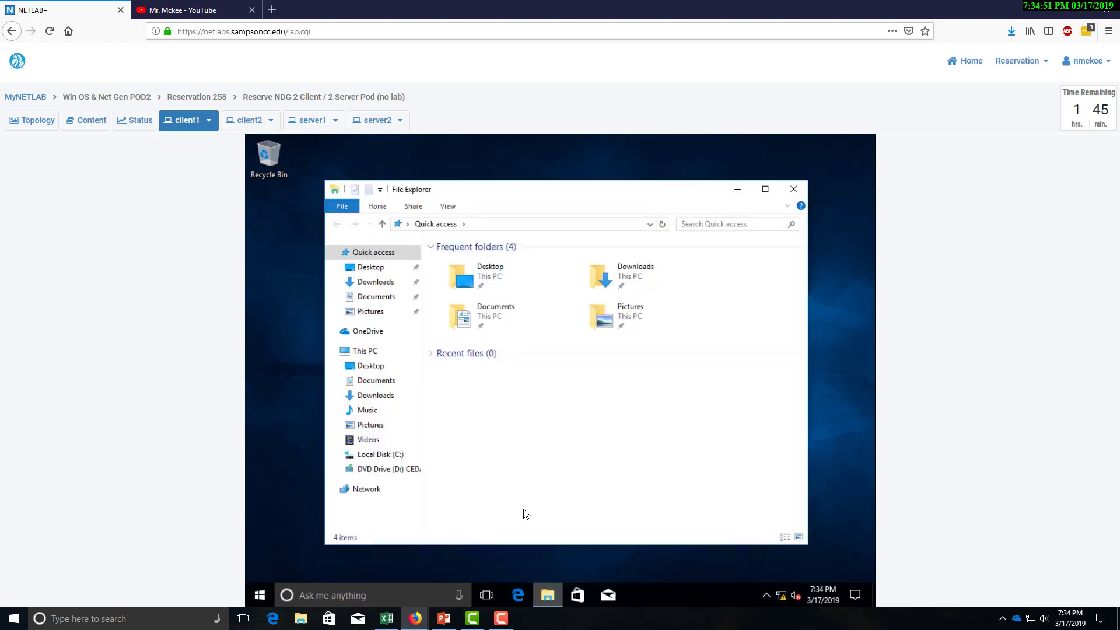
{"action": "right_click", "coordinate": [376, 486]}
{"action": "left_click", "coordinate": [388, 479]}
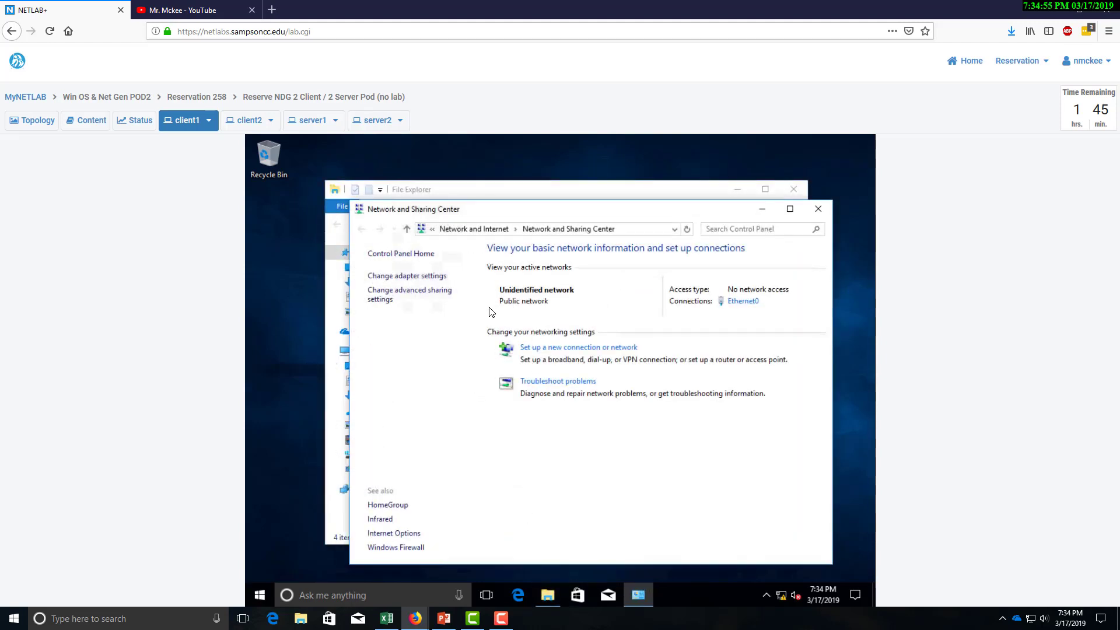
{"action": "left_click", "coordinate": [435, 277]}
Change Ethernet0's IPv4 from static 192.168.30.2 to automatic IP and DNS addresses, and apply.
{"action": "left_click", "coordinate": [419, 209]}
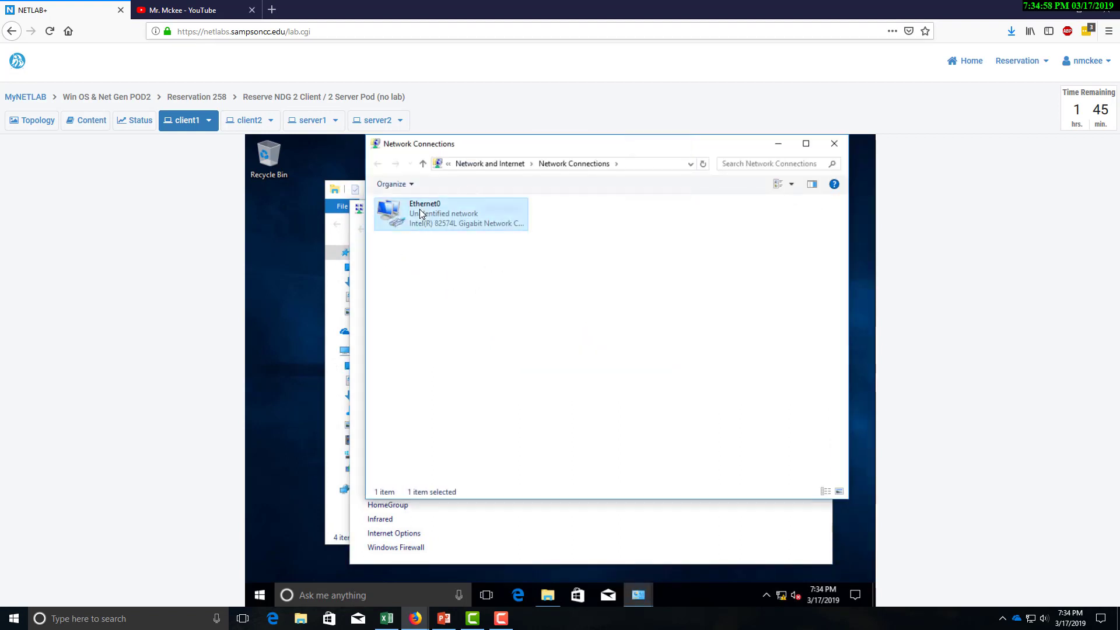
{"action": "right_click", "coordinate": [419, 209]}
{"action": "left_click", "coordinate": [460, 330]}
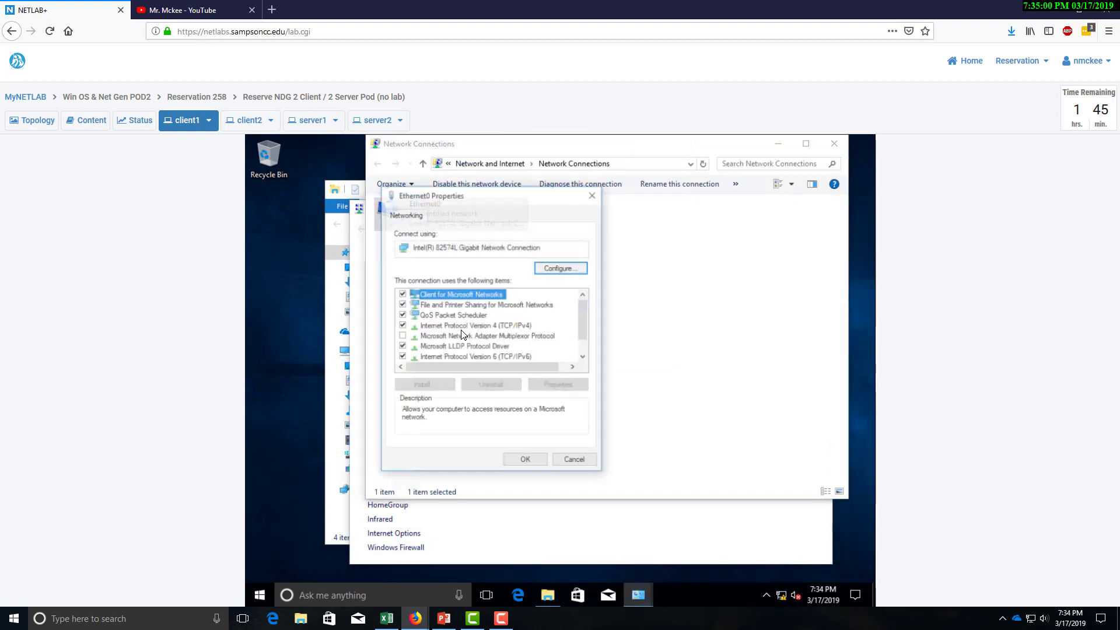
{"action": "left_click", "coordinate": [500, 326]}
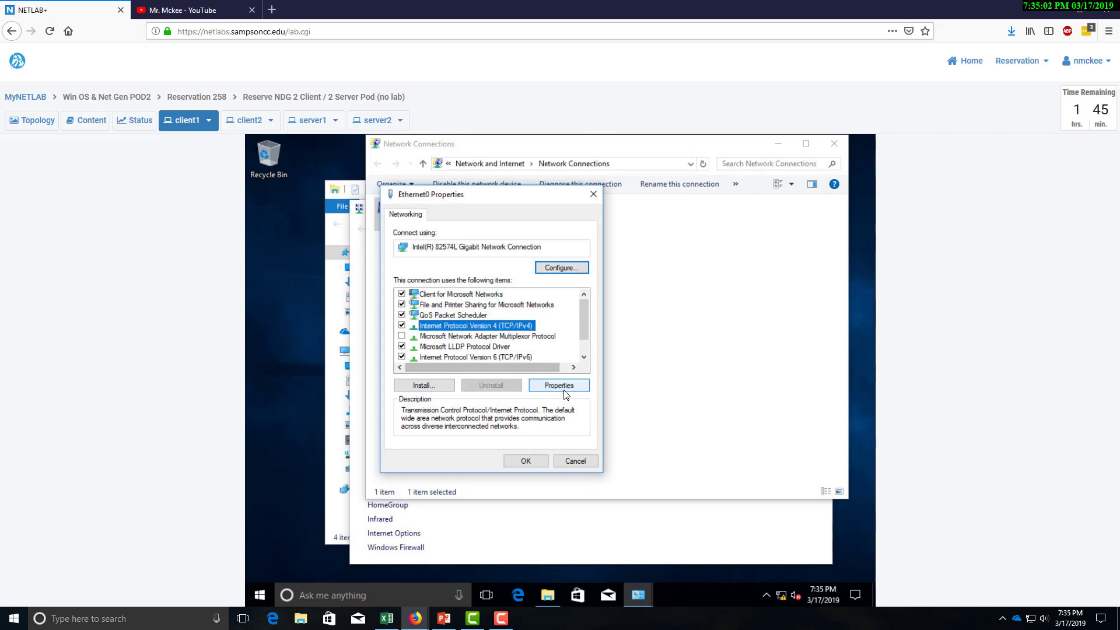
{"action": "left_click", "coordinate": [565, 387]}
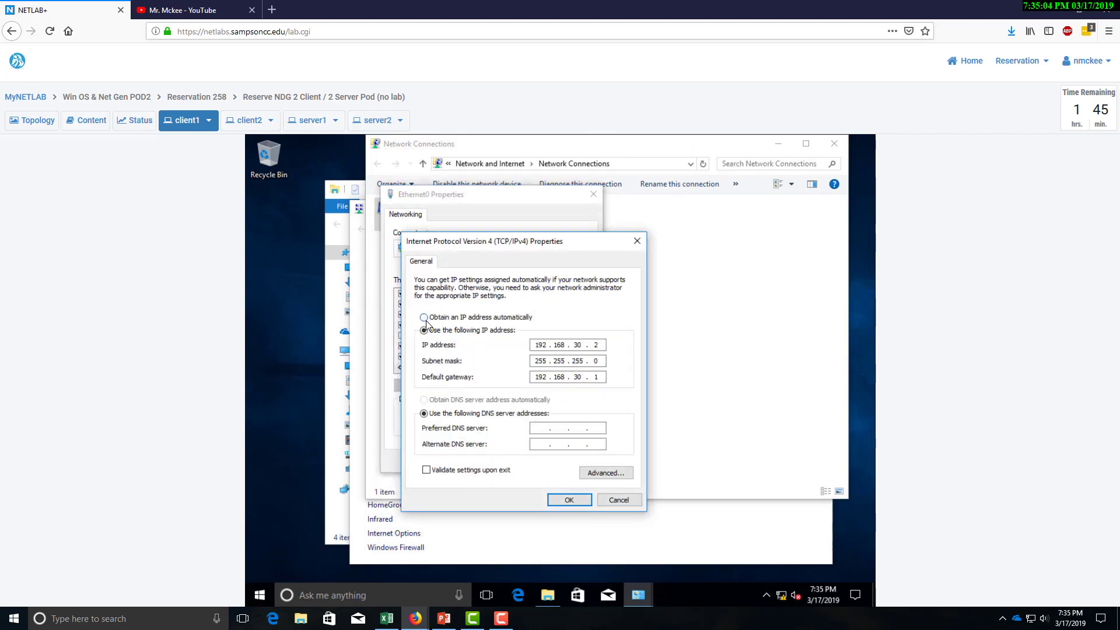
{"action": "left_click", "coordinate": [424, 317]}
{"action": "left_click", "coordinate": [425, 401]}
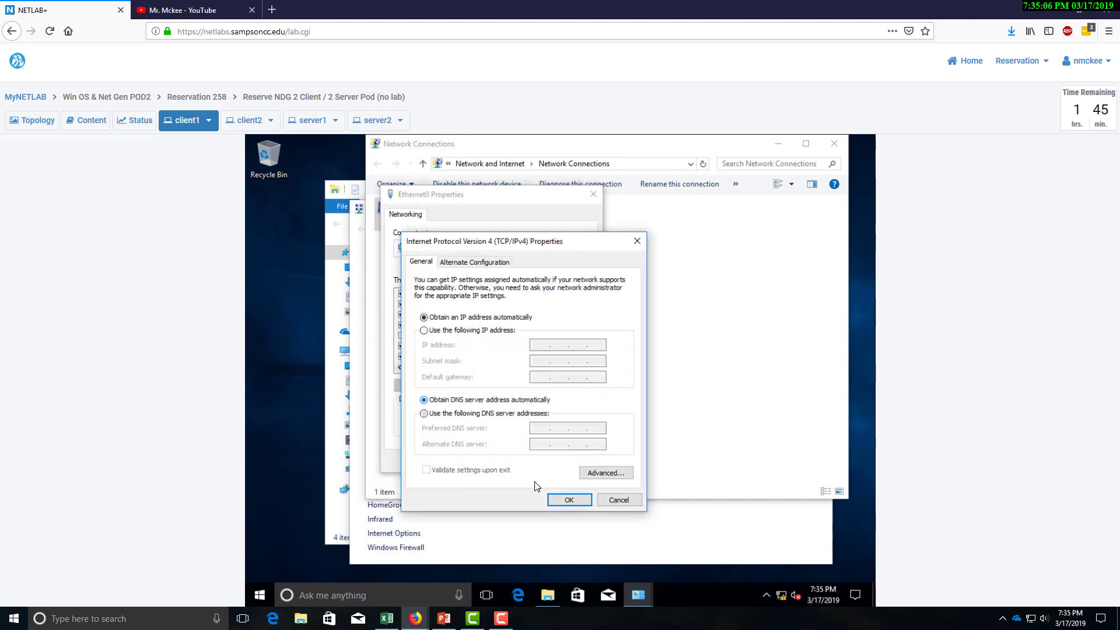
{"action": "left_click", "coordinate": [558, 499]}
{"action": "left_click", "coordinate": [526, 461]}
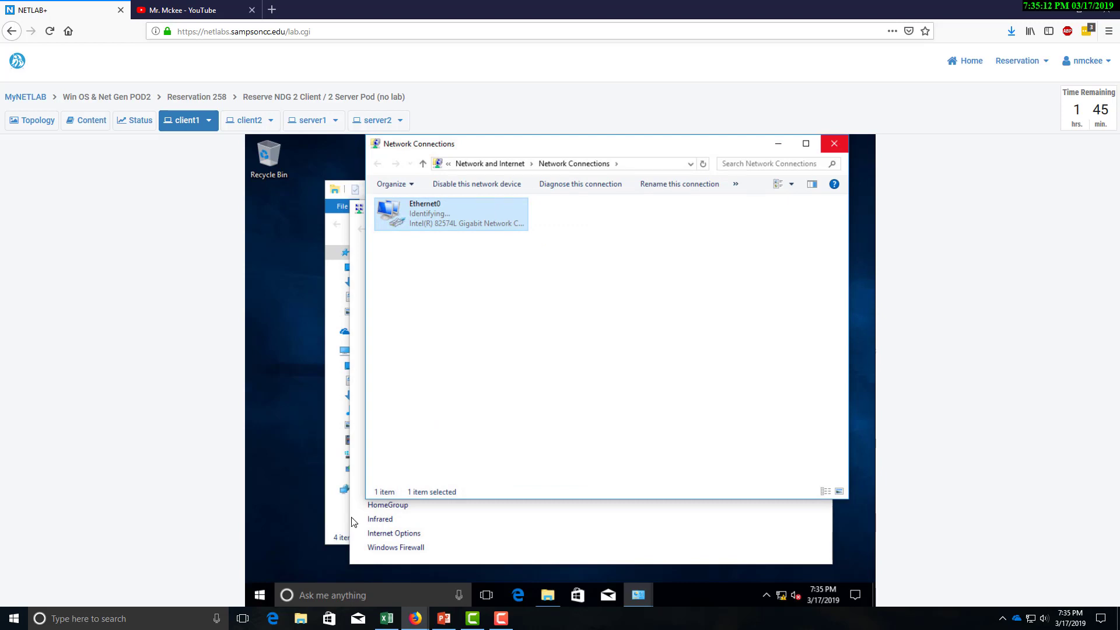
{"action": "left_click", "coordinate": [363, 596]}
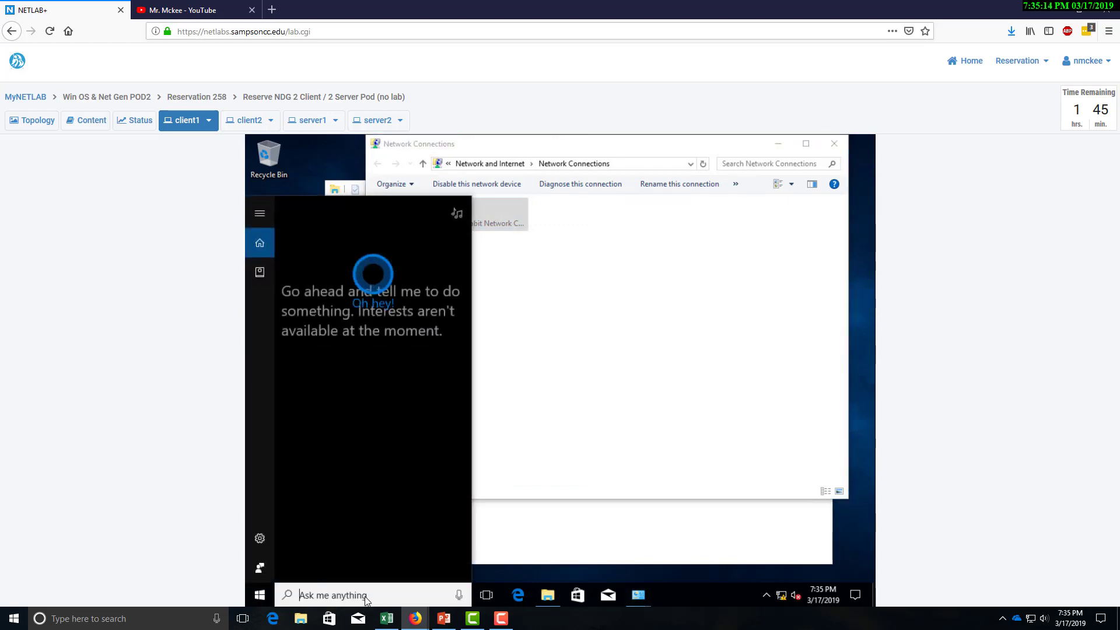
{"action": "type", "text": "cmd"}
{"action": "key", "text": "Return"}
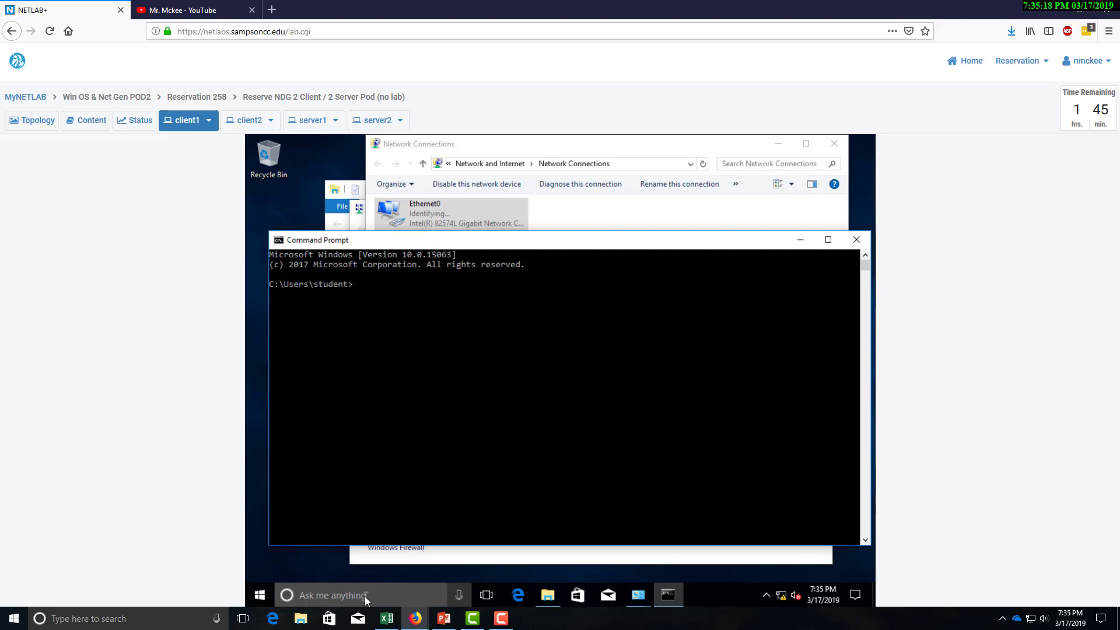
{"action": "key", "text": "BackSpace"}
{"action": "key", "text": "BackSpace"}
{"action": "key", "text": "BackSpace"}
{"action": "type", "text": "fig /all"}
{"action": "key", "text": "Return"}
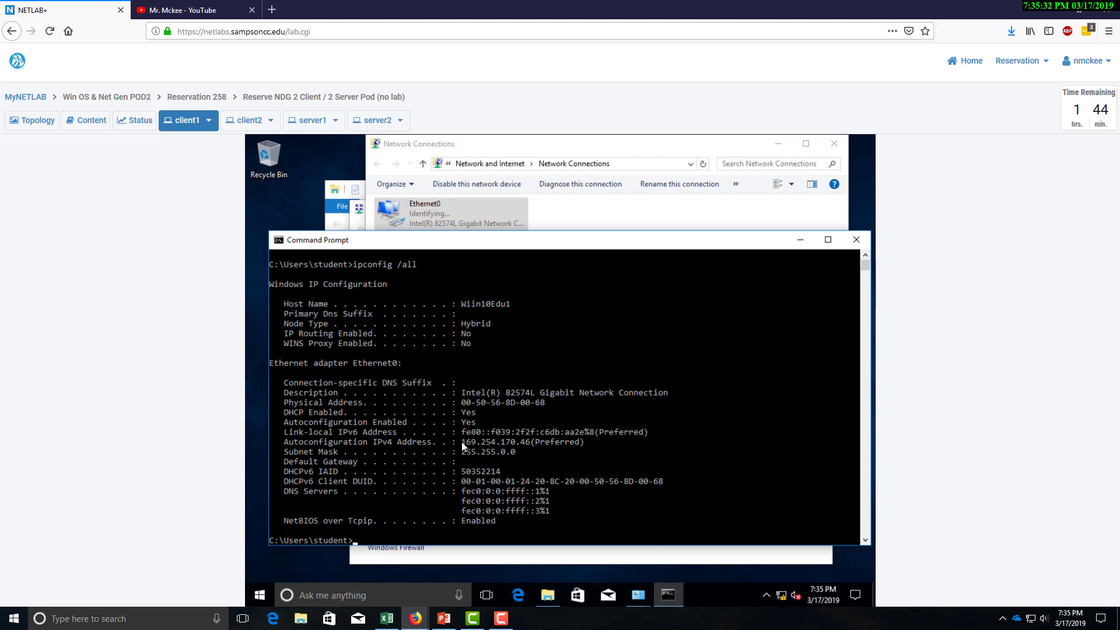
{"action": "left_click", "coordinate": [855, 242]}
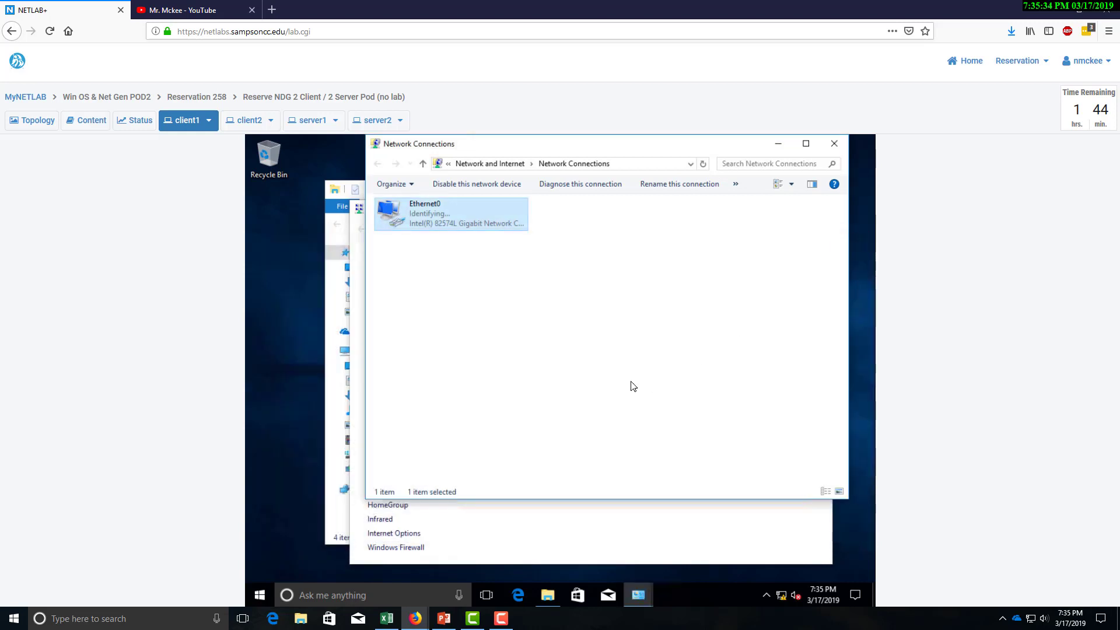
On server1, launch DHCP Manager from Server Manager and authorize the Srv2012r2.ntmlab.local DHCP server.
{"action": "left_click", "coordinate": [313, 120]}
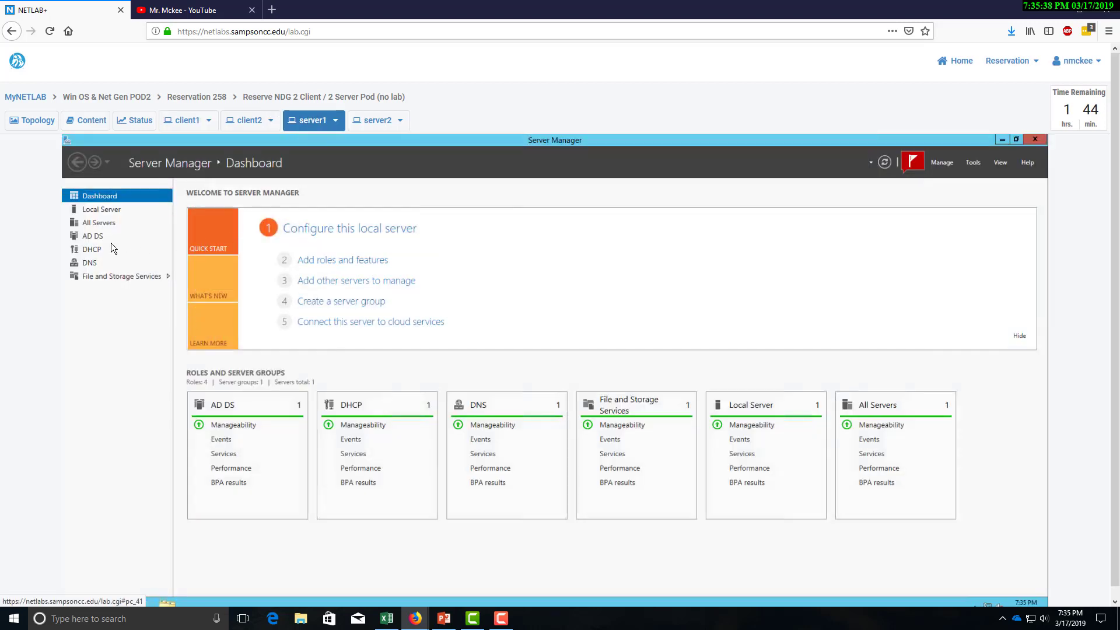
{"action": "left_click", "coordinate": [91, 249]}
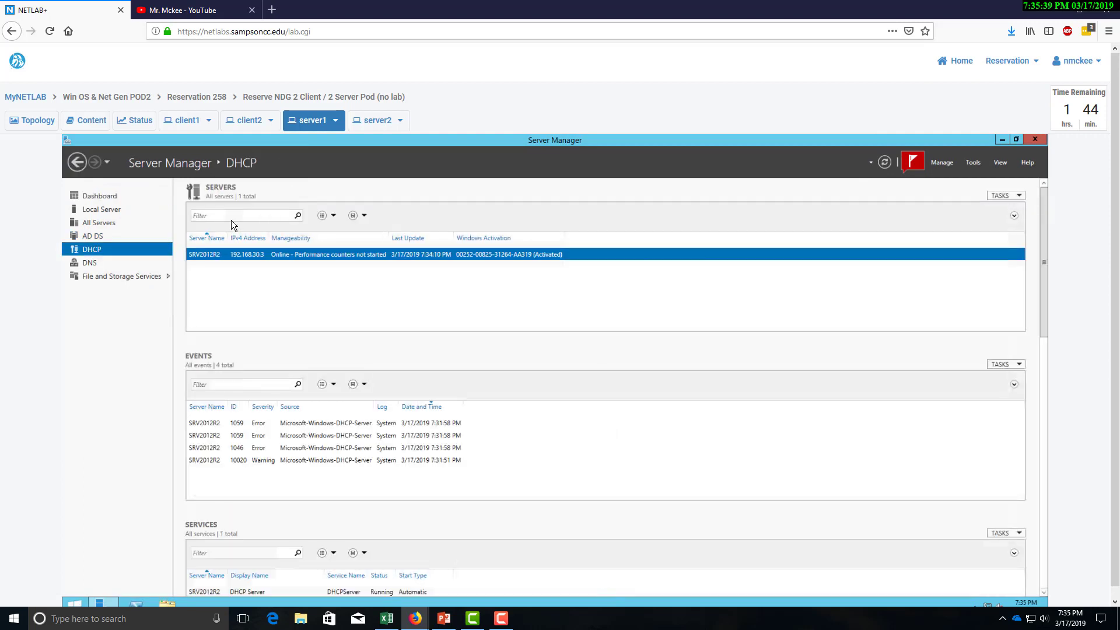
{"action": "right_click", "coordinate": [239, 256]}
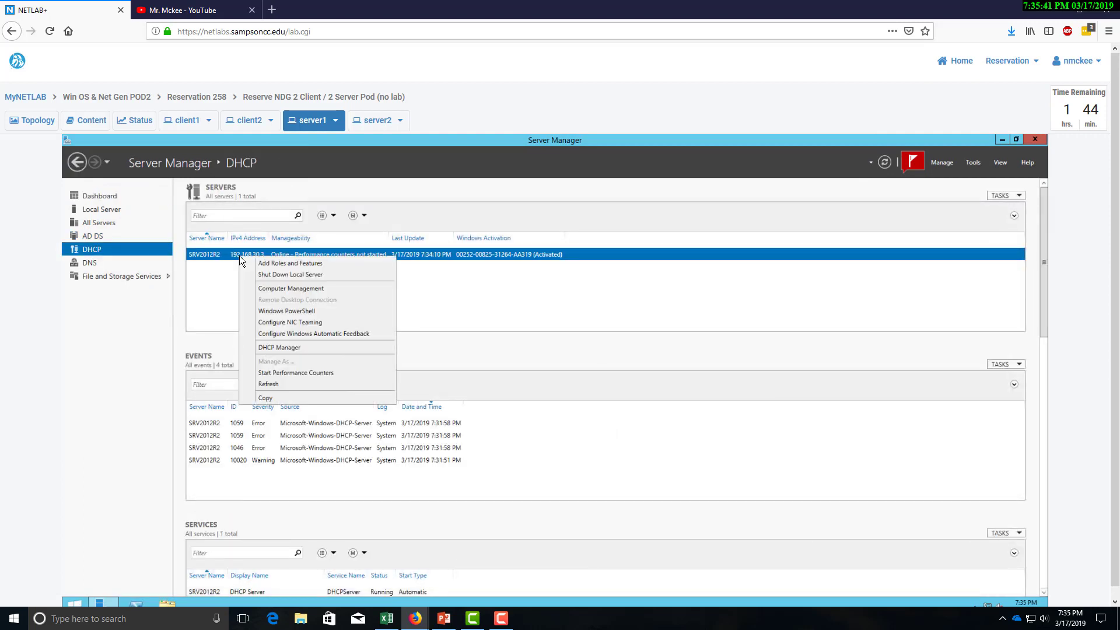
{"action": "left_click", "coordinate": [281, 344]}
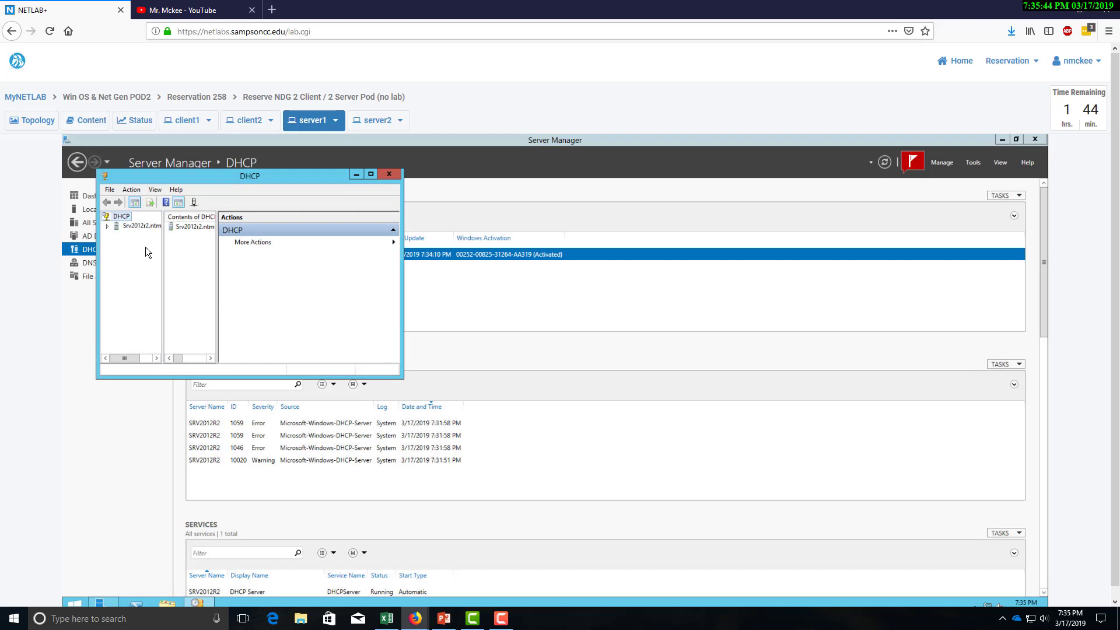
{"action": "left_click", "coordinate": [370, 175]}
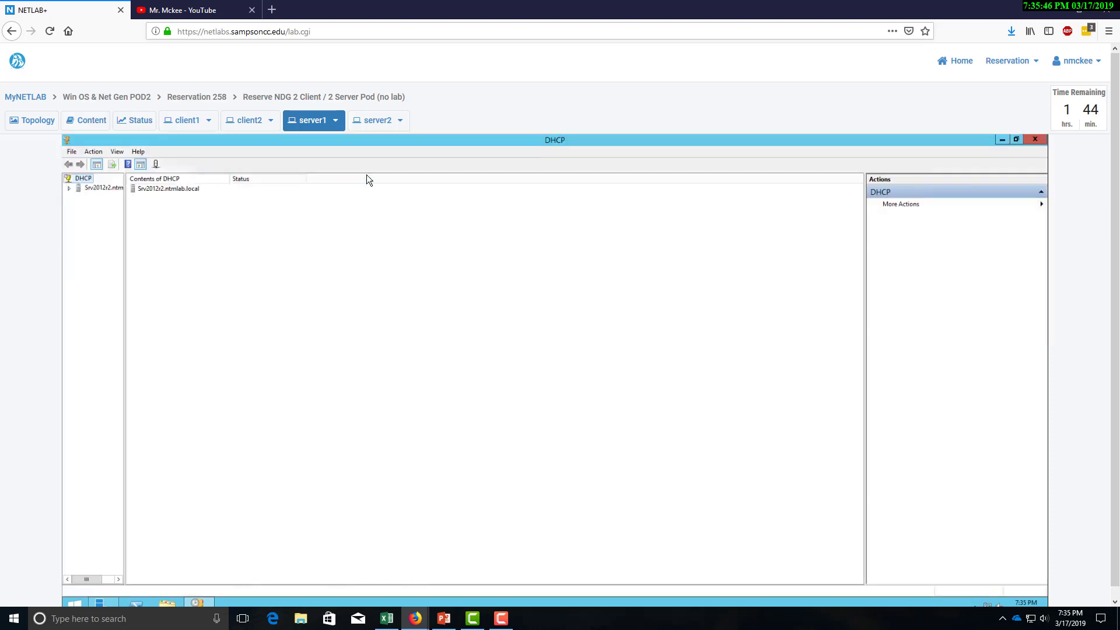
{"action": "double_click", "coordinate": [149, 190]}
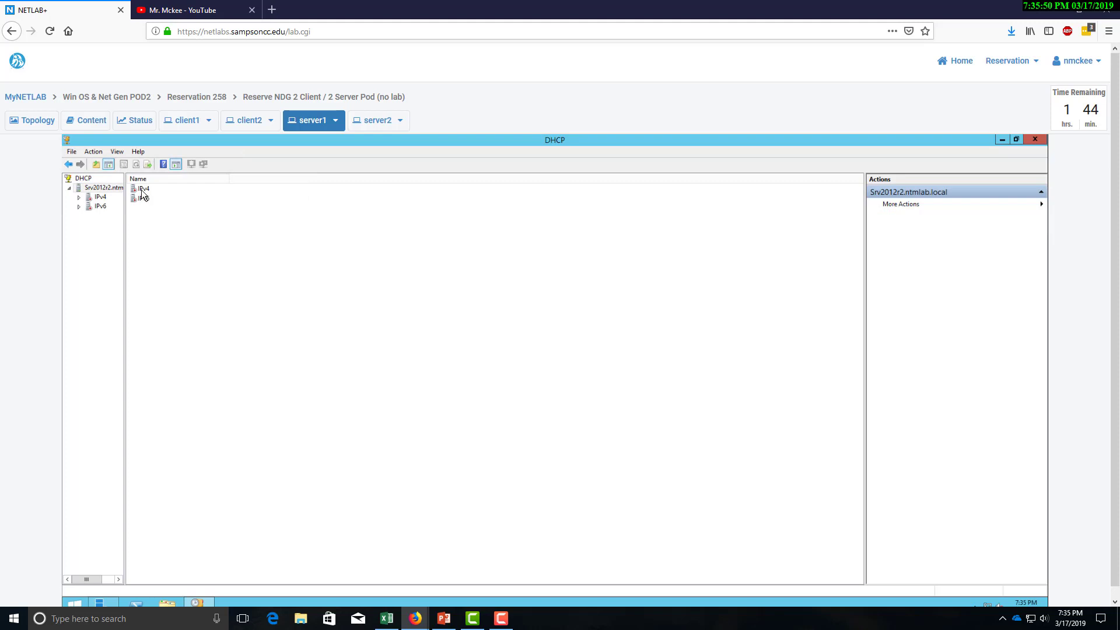
{"action": "left_click", "coordinate": [142, 190]}
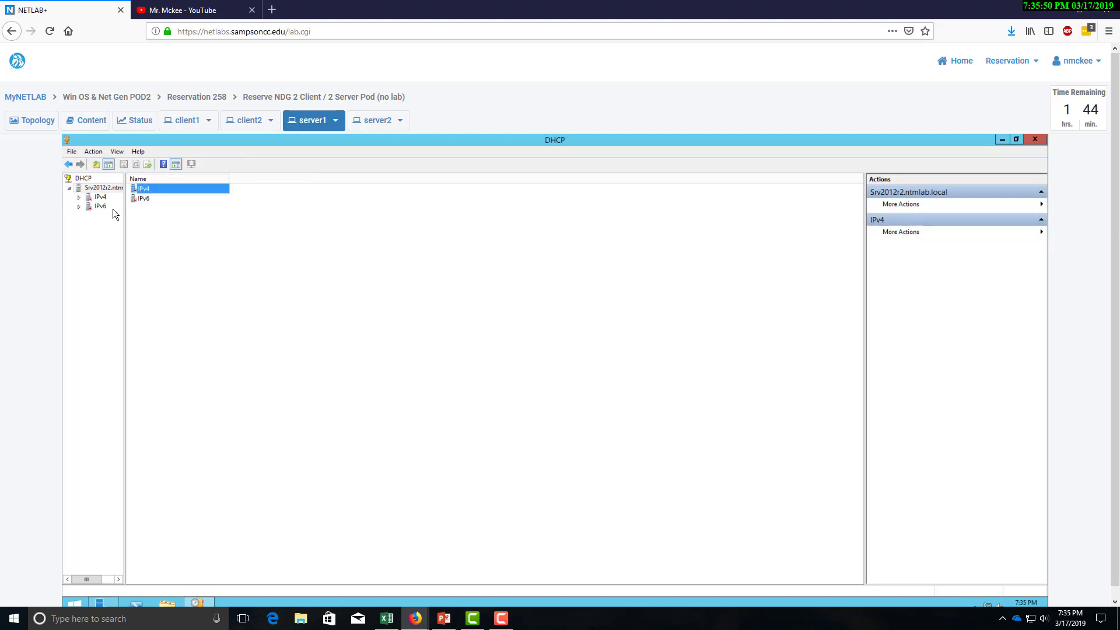
{"action": "left_click", "coordinate": [148, 232]}
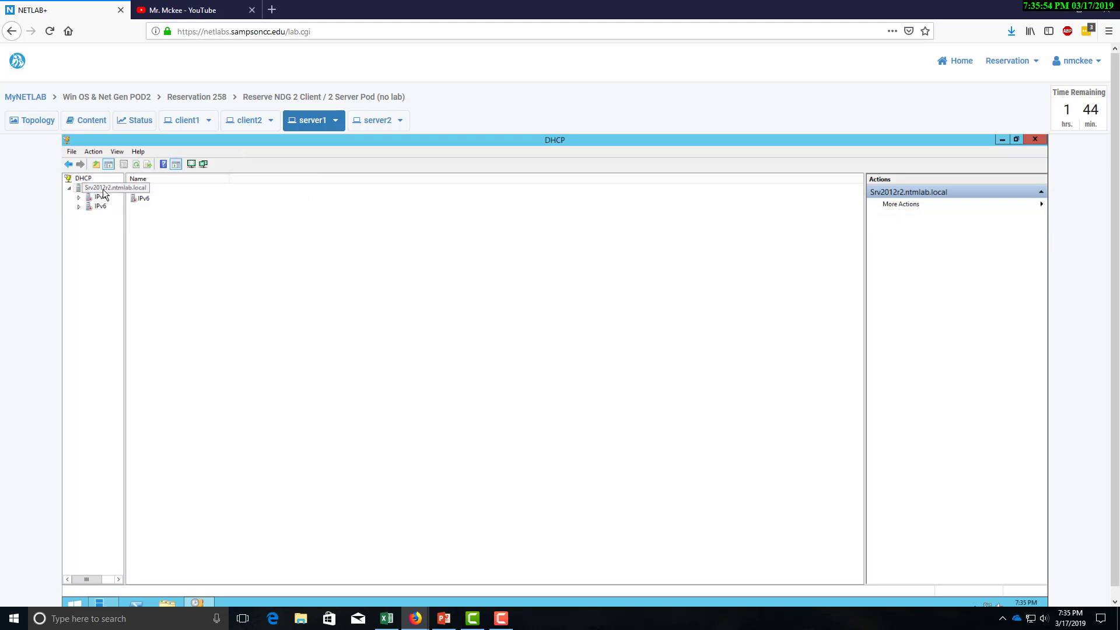
{"action": "right_click", "coordinate": [104, 189]}
{"action": "left_click", "coordinate": [134, 209]}
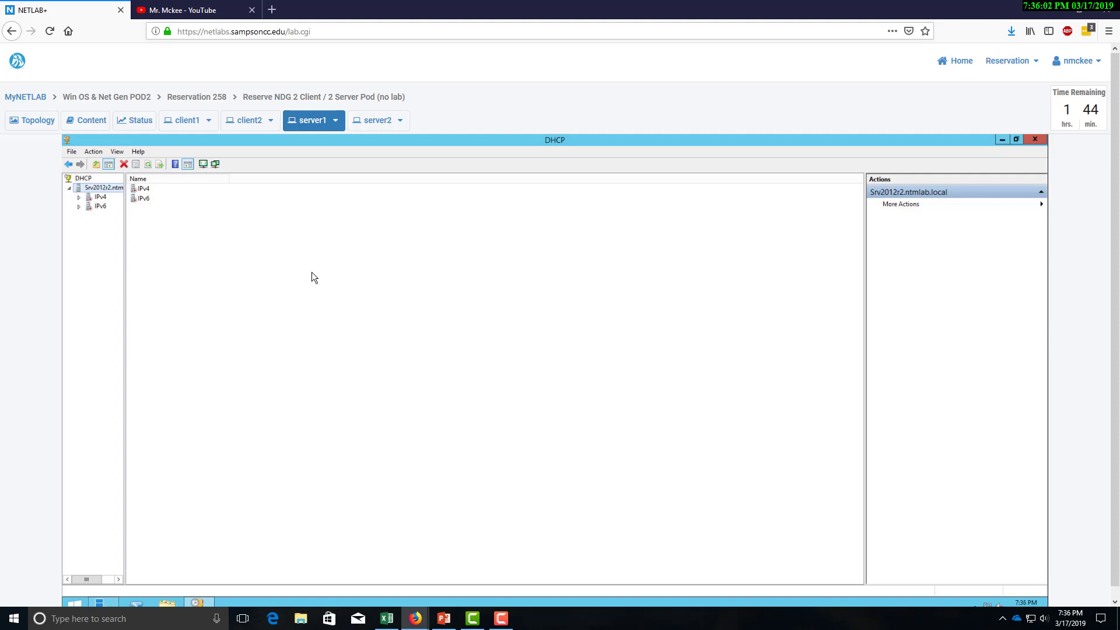
Confirm authorization and open the 192.168.30.0 scope's Address Leases, showing the 192.168.30.7 lease.
{"action": "right_click", "coordinate": [96, 190]}
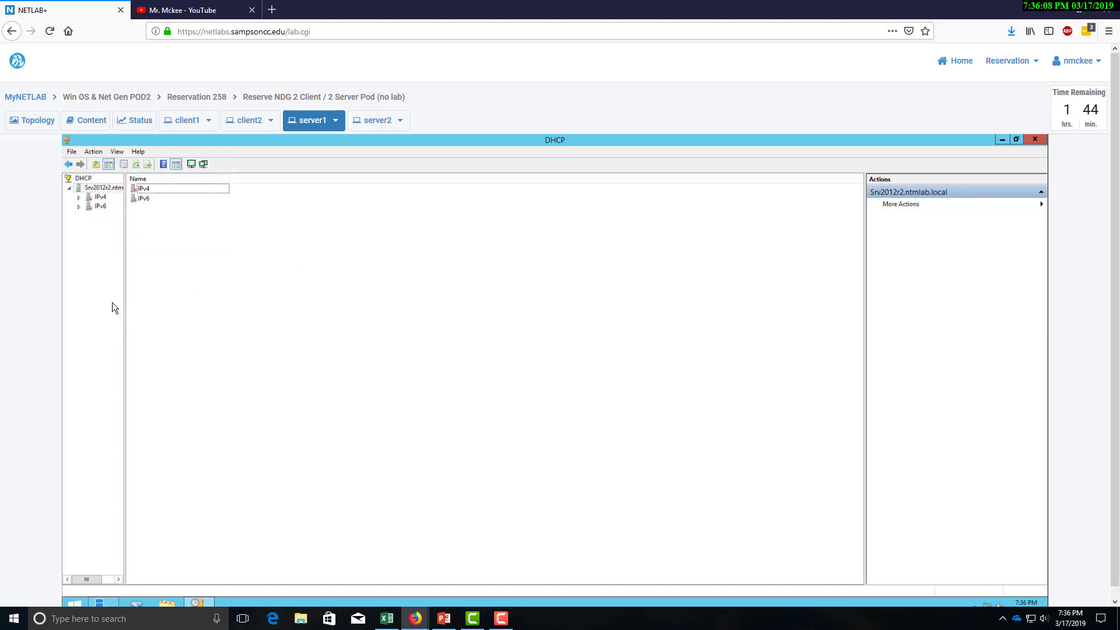
{"action": "double_click", "coordinate": [100, 197]}
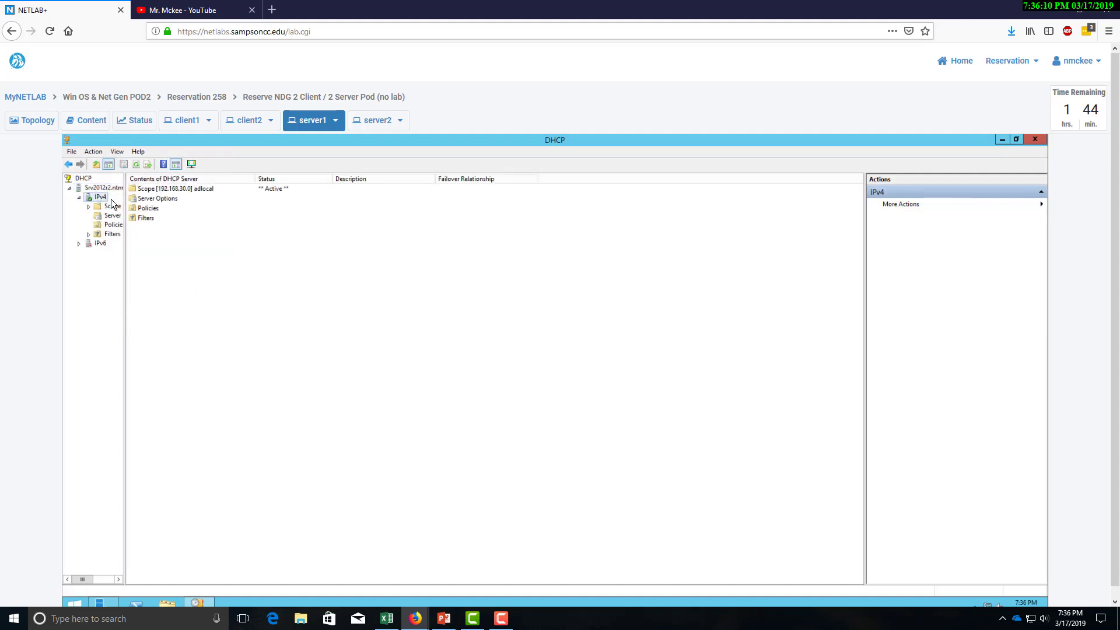
{"action": "double_click", "coordinate": [91, 244]}
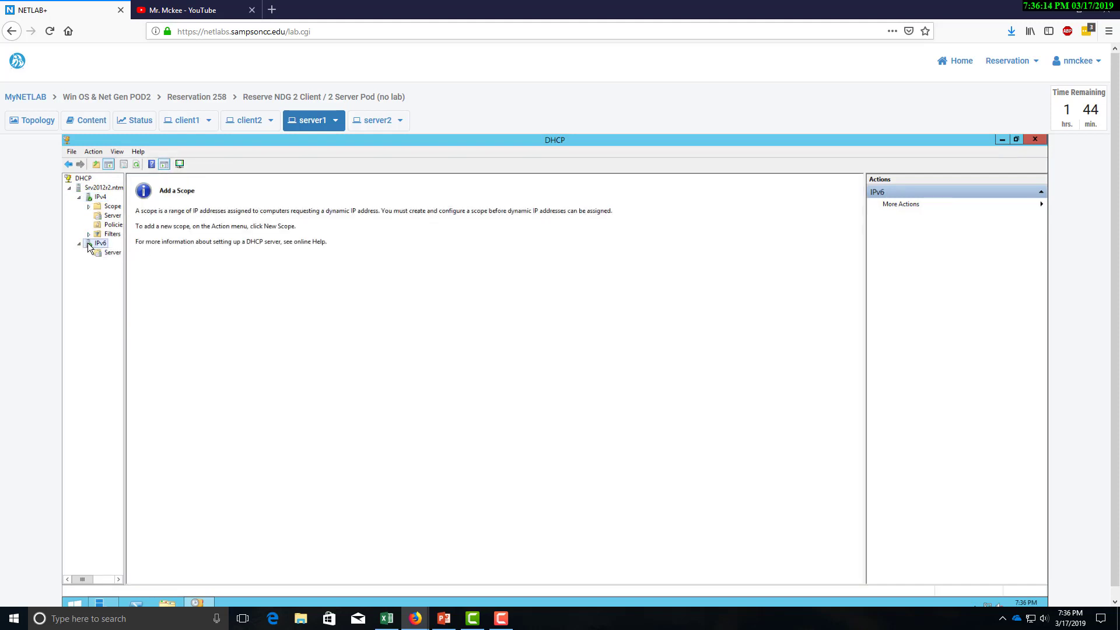
{"action": "left_click", "coordinate": [91, 198]}
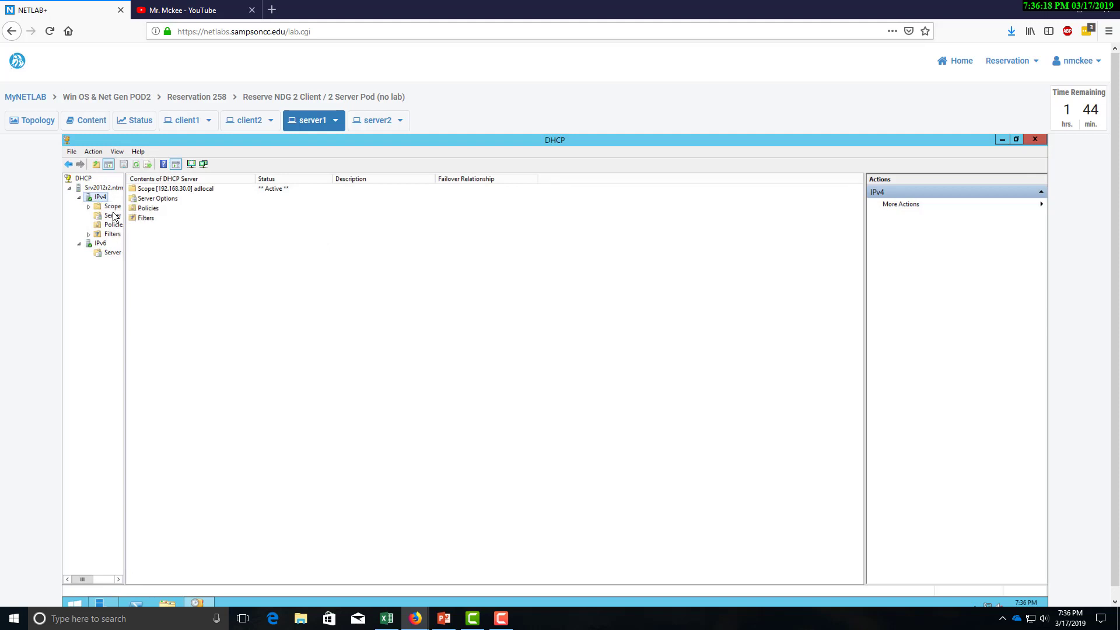
{"action": "double_click", "coordinate": [112, 207]}
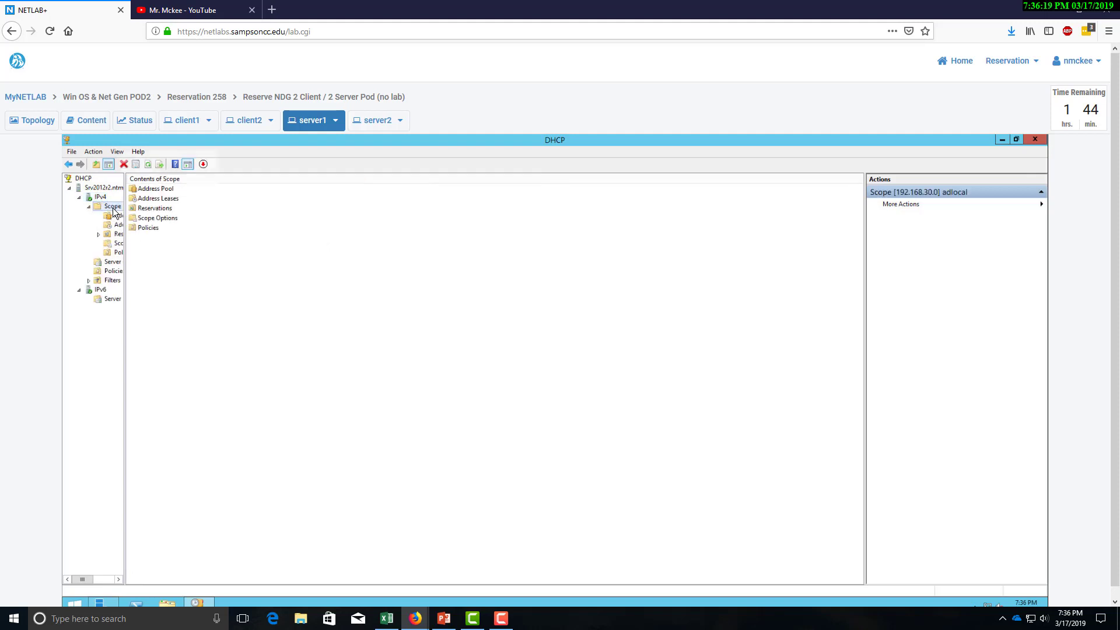
{"action": "double_click", "coordinate": [156, 199]}
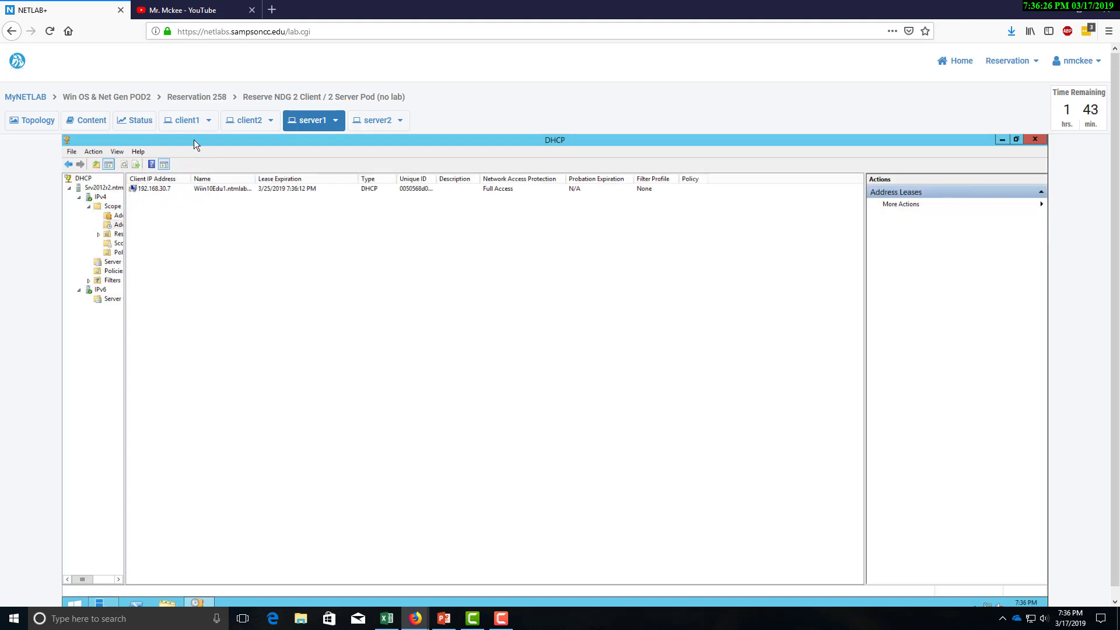
{"action": "left_click", "coordinate": [188, 119]}
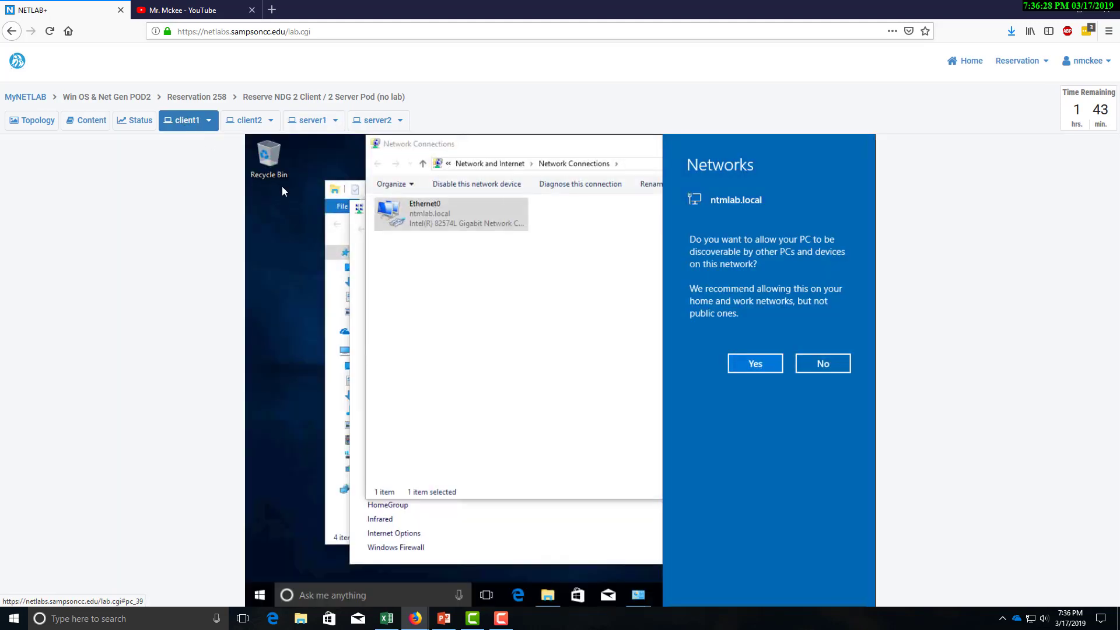
Decline network discoverability for ntmlab.local and close the open network and Explorer windows.
{"action": "left_click", "coordinate": [824, 365]}
{"action": "left_click", "coordinate": [831, 142]}
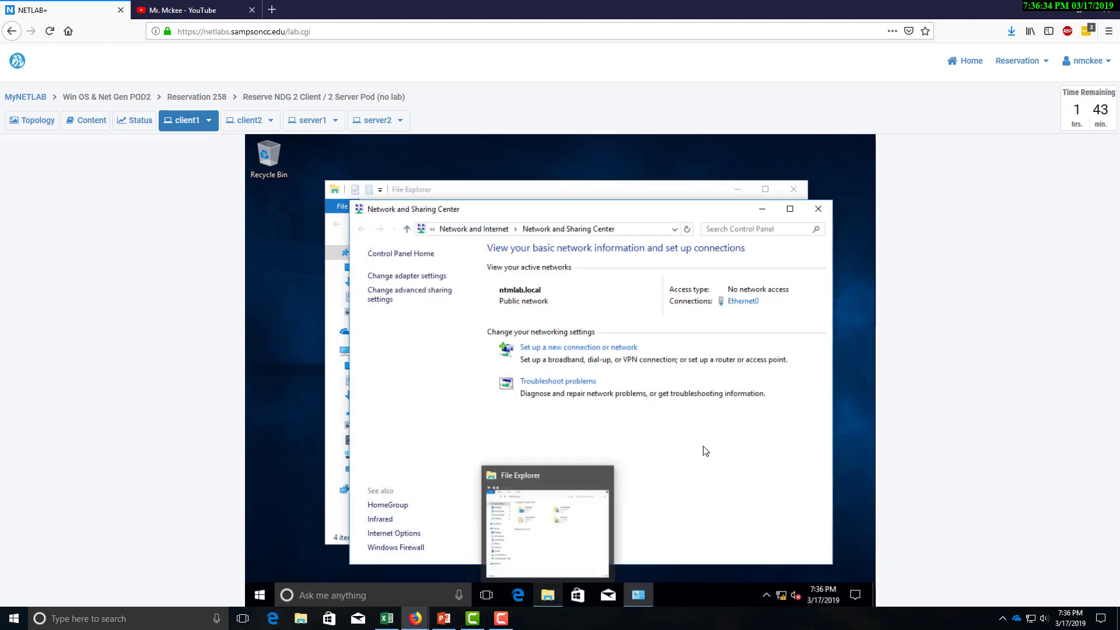
{"action": "left_click", "coordinate": [818, 208]}
{"action": "left_click", "coordinate": [793, 188]}
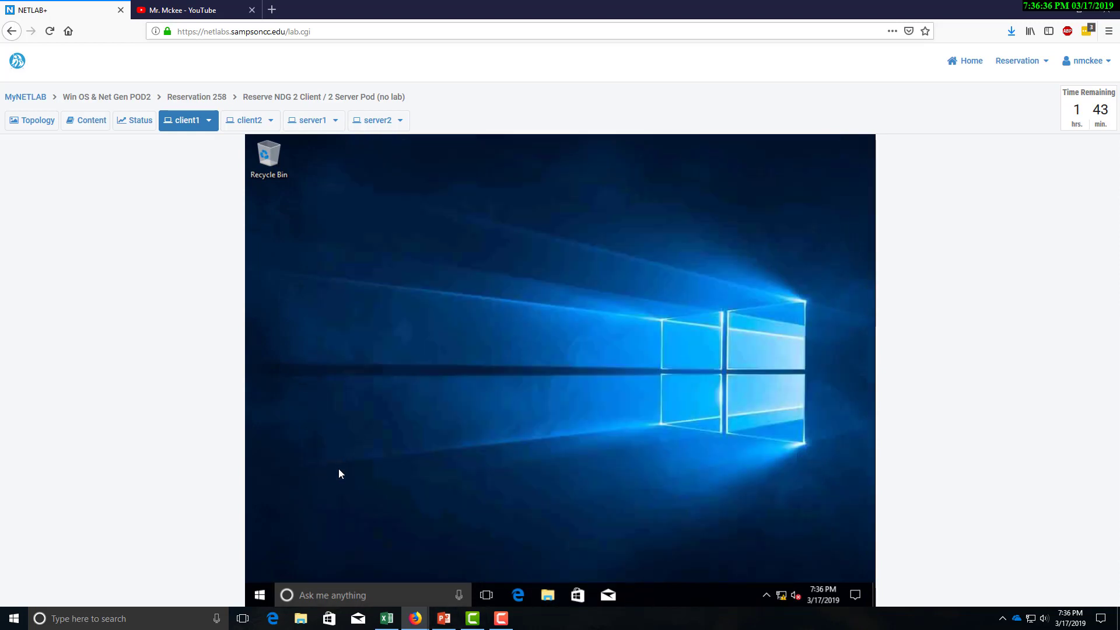
Run ipconfig /all in Command Prompt to check the 192.168.30.7 lease from 192.168.30.3, then close it.
{"action": "left_click", "coordinate": [360, 593]}
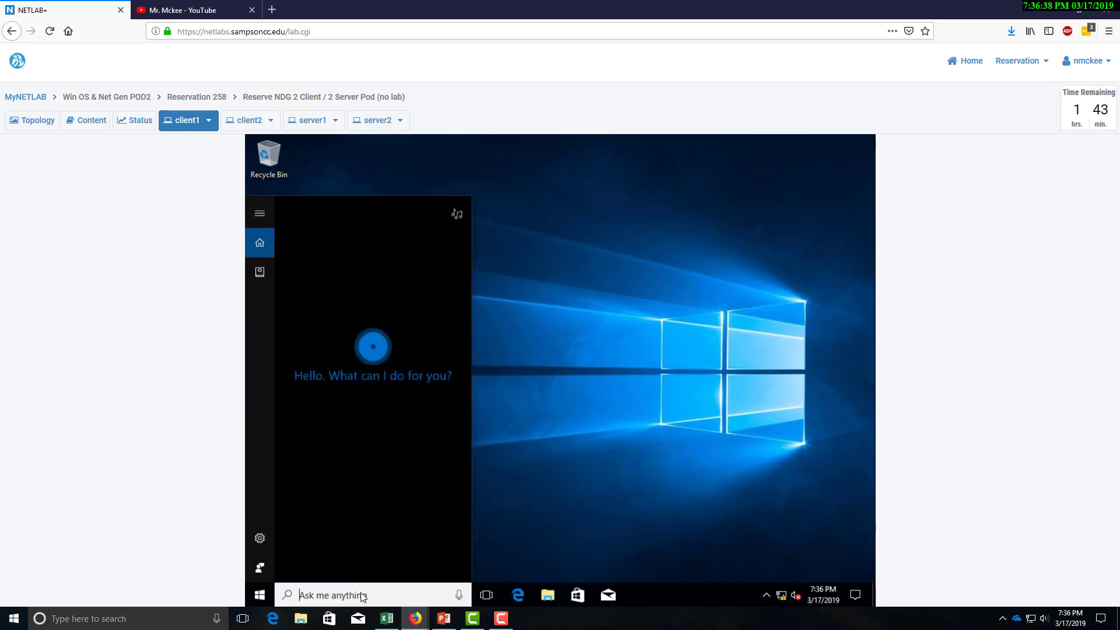
{"action": "type", "text": "cmd"}
{"action": "key", "text": "Return"}
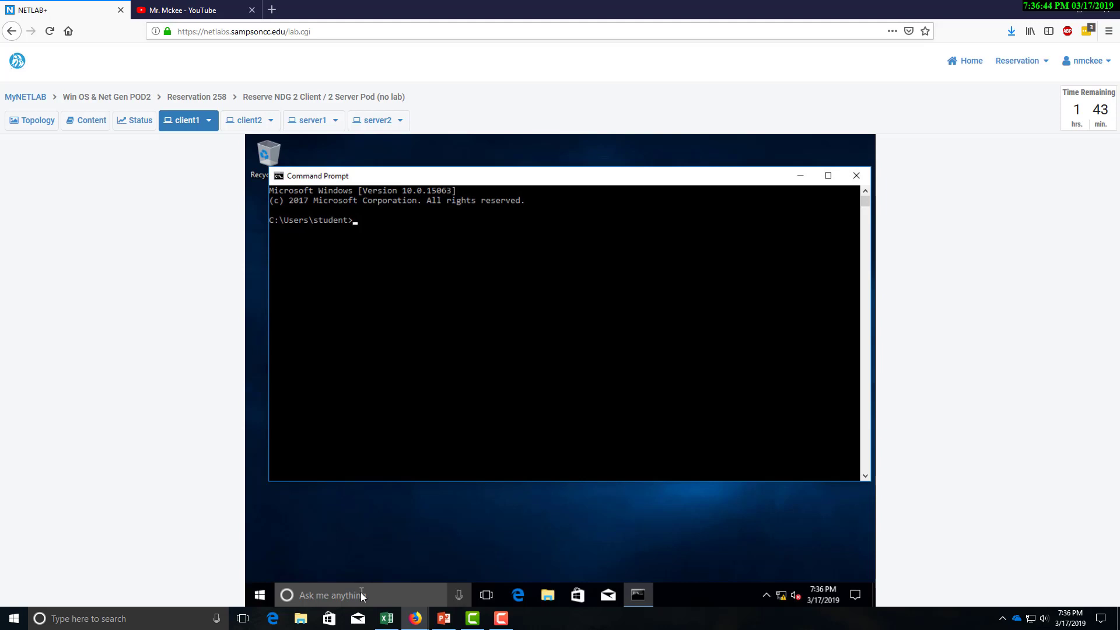
{"action": "type", "text": "ipconfig /all"}
{"action": "key", "text": "Return"}
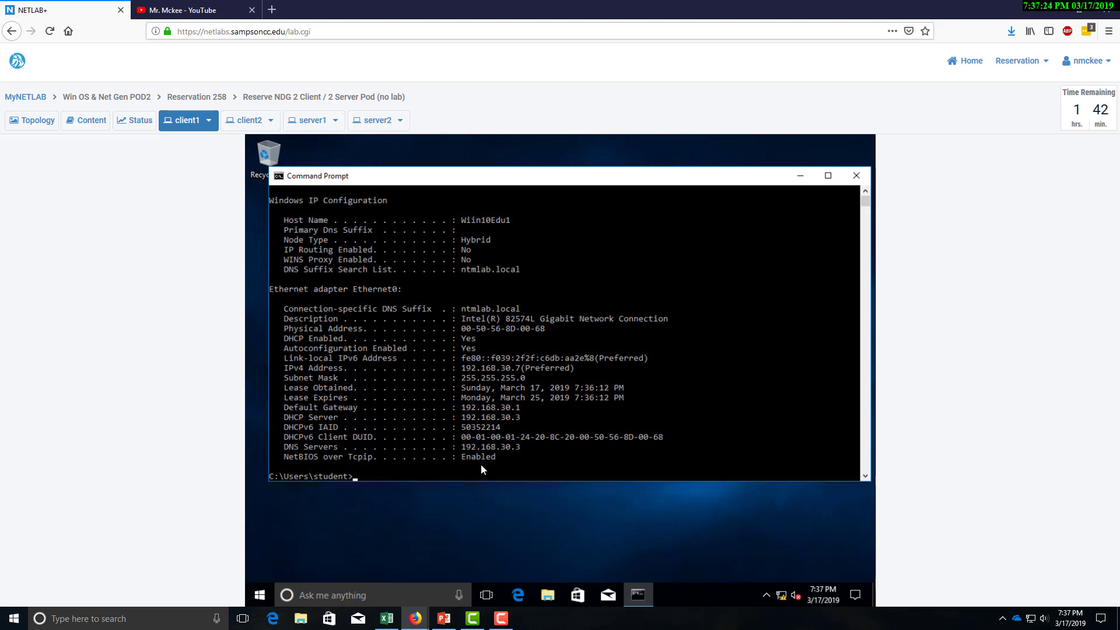
{"action": "scroll", "coordinate": [480, 464], "scroll_direction": "down", "scroll_amount": 2}
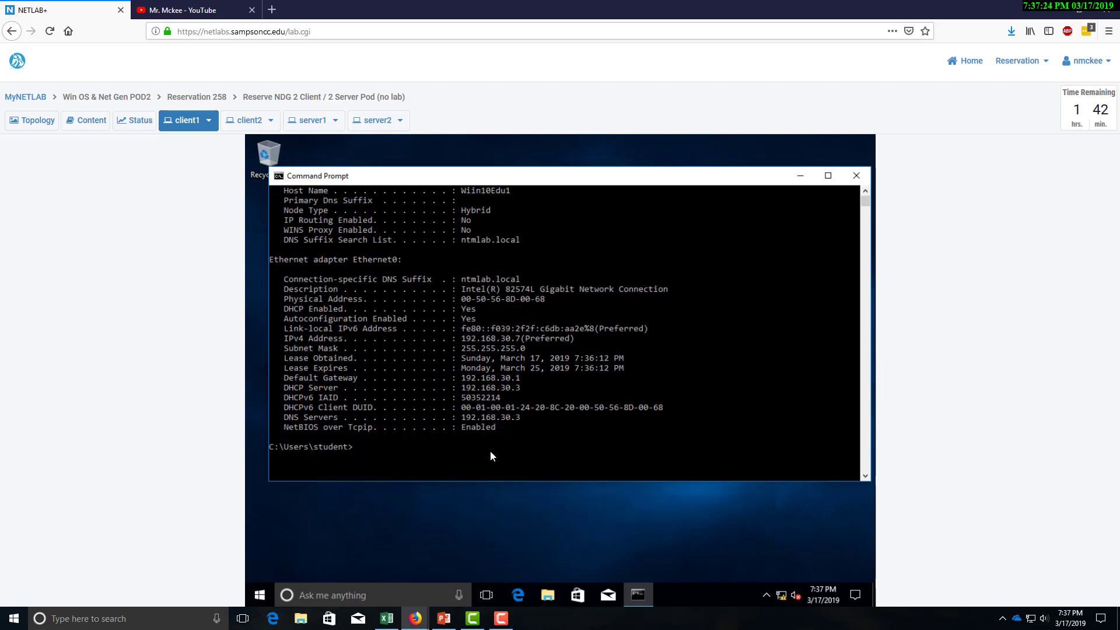
{"action": "left_click", "coordinate": [855, 176]}
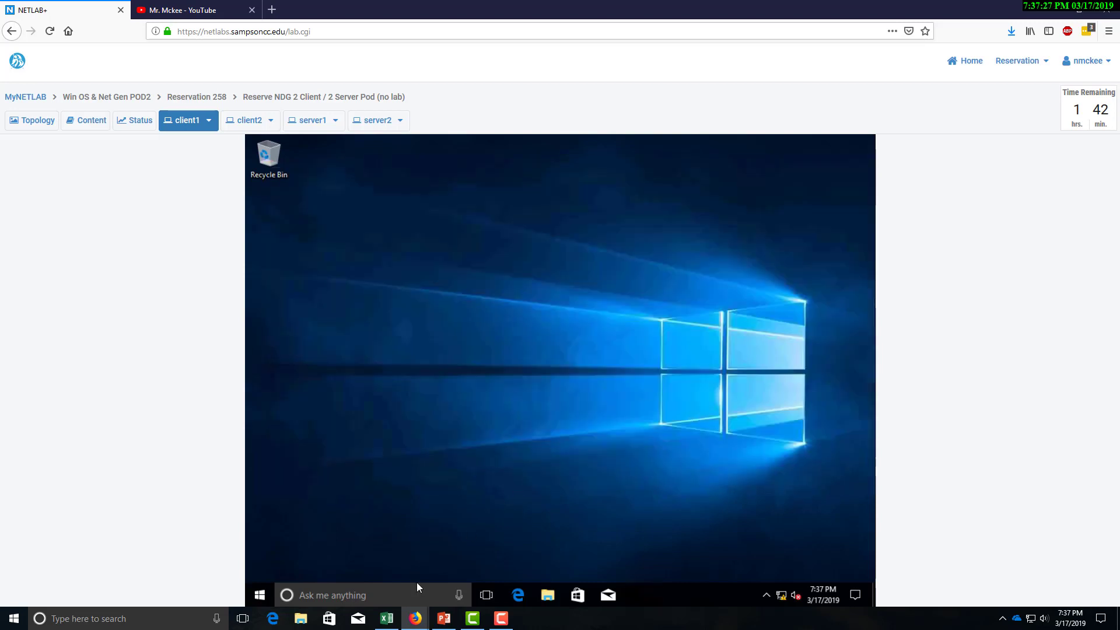
Open This PC's system properties and the computer name/domain change dialog on client1.
{"action": "left_click", "coordinate": [547, 595]}
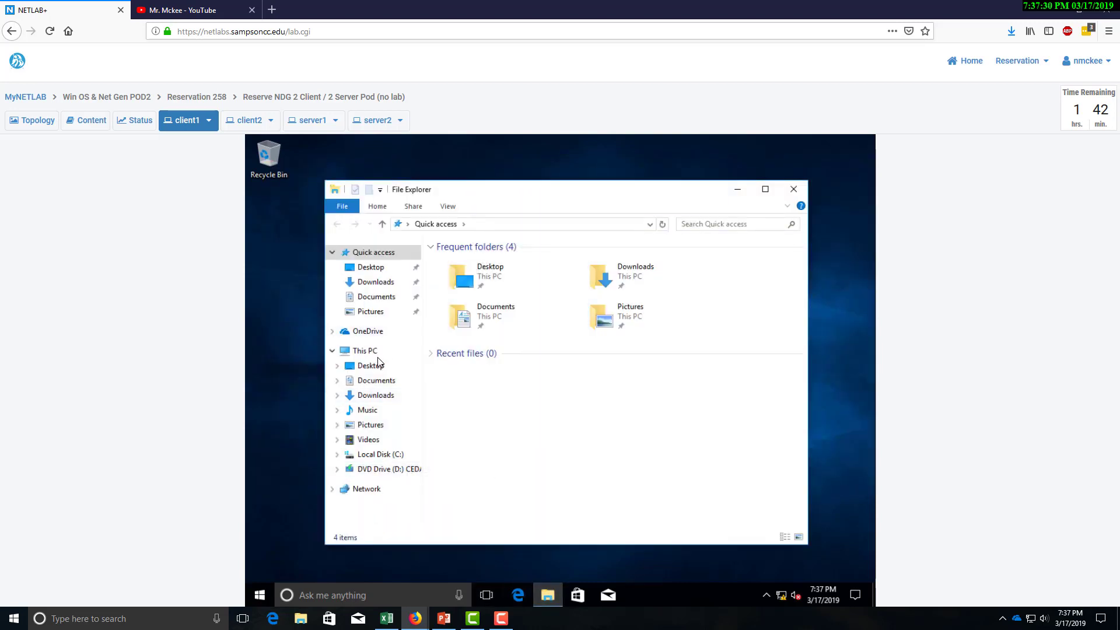
{"action": "left_click", "coordinate": [372, 353]}
{"action": "right_click", "coordinate": [372, 354]}
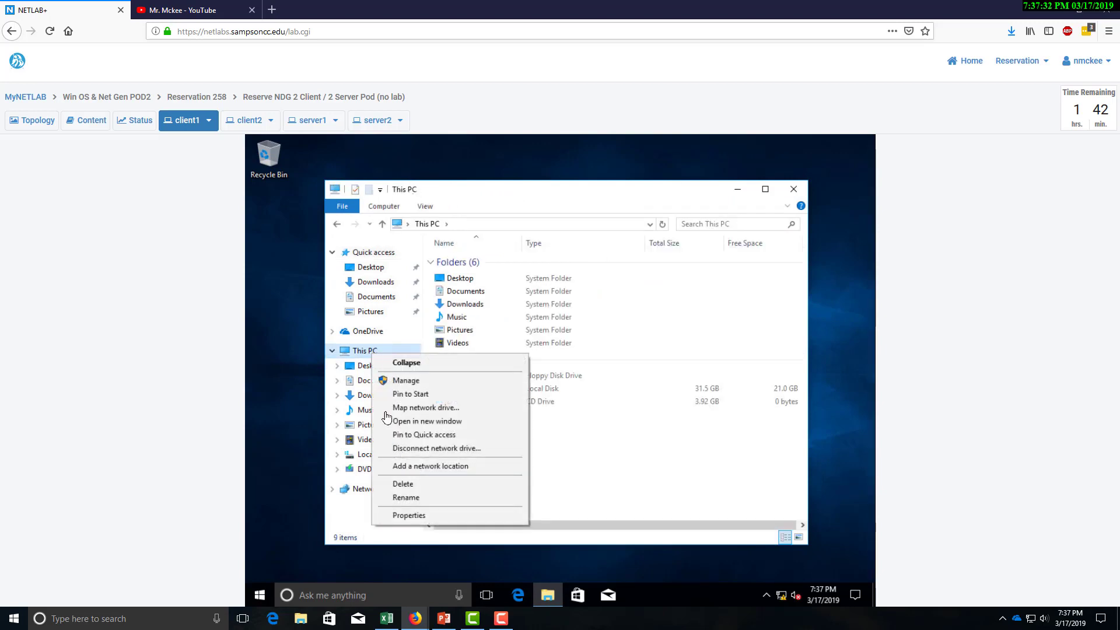
{"action": "left_click", "coordinate": [430, 516]}
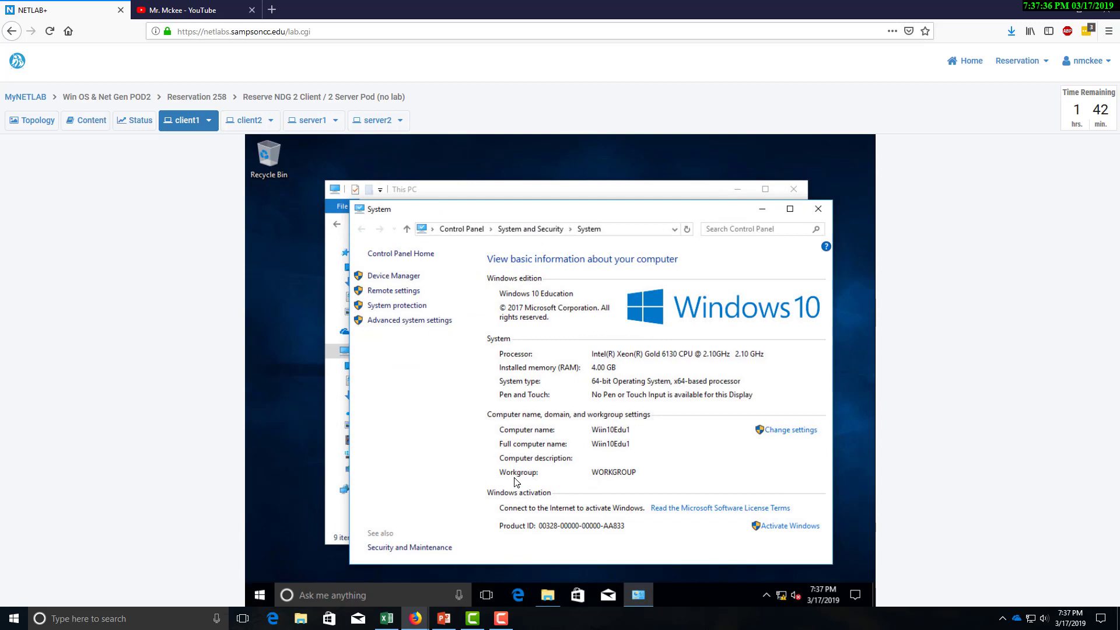
{"action": "left_click", "coordinate": [780, 431]}
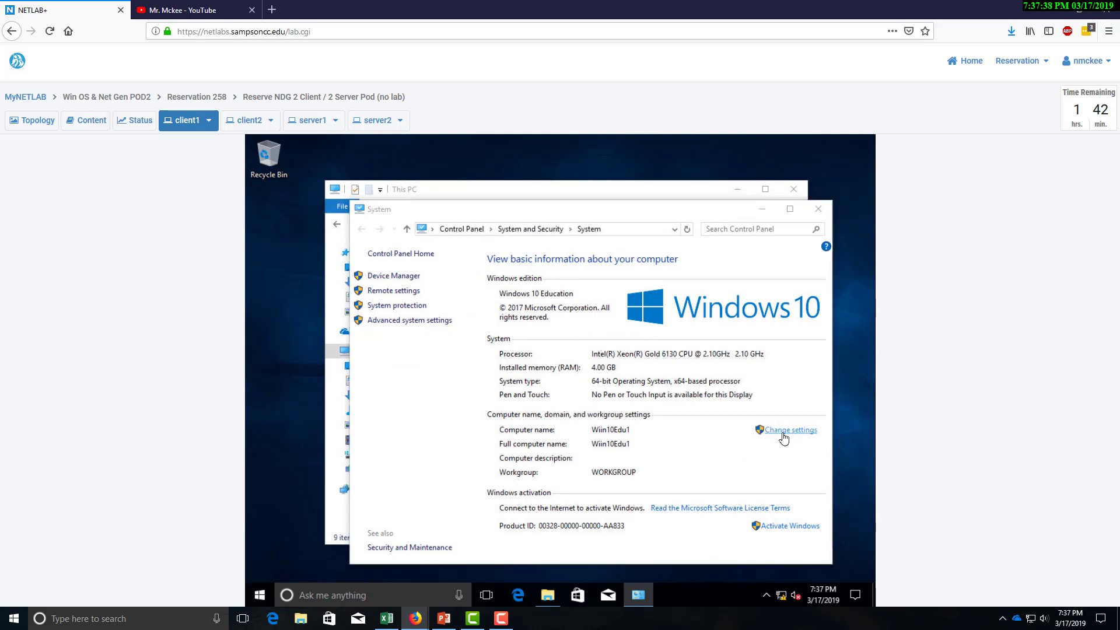
{"action": "left_click", "coordinate": [502, 365]}
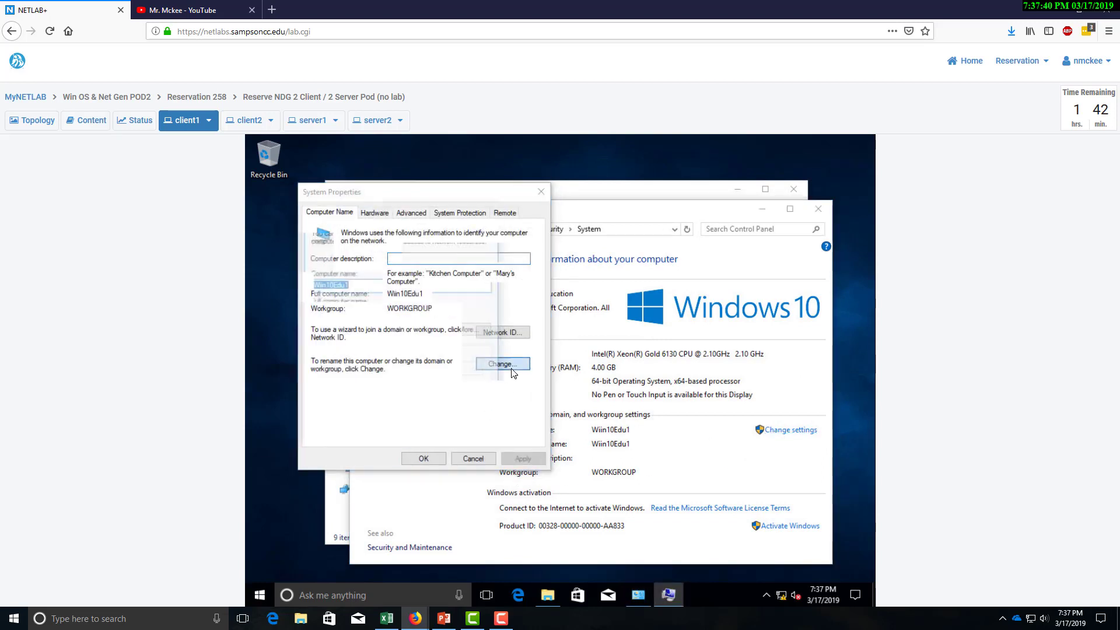
Select Domain membership and submit ntmlab.local as the domain to join.
{"action": "left_click", "coordinate": [327, 359]}
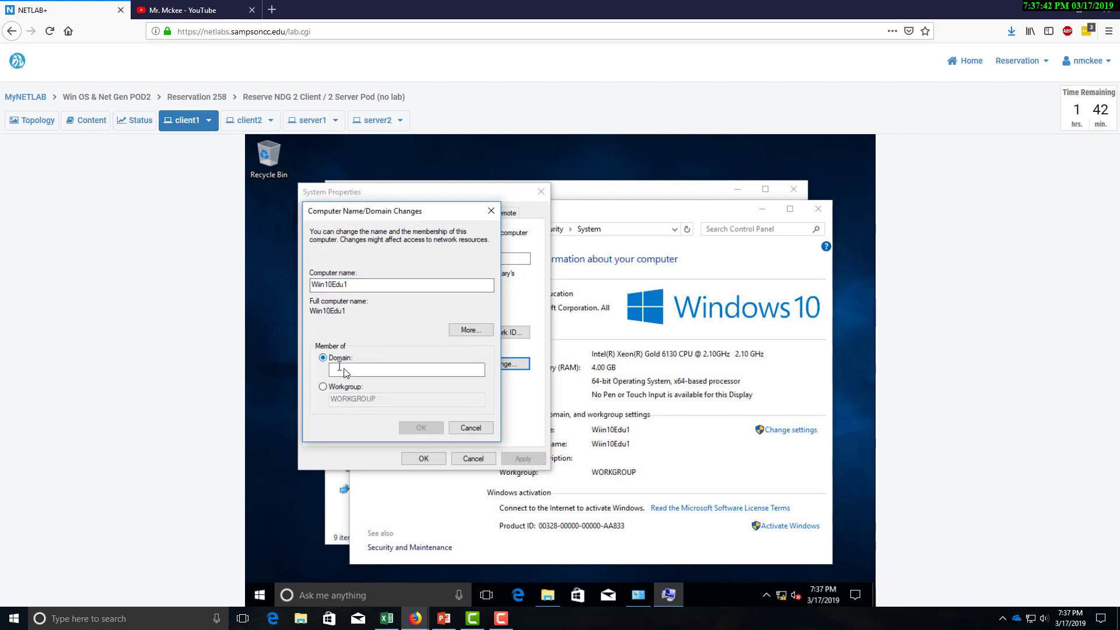
{"action": "left_click", "coordinate": [345, 371]}
{"action": "type", "text": "ntml"}
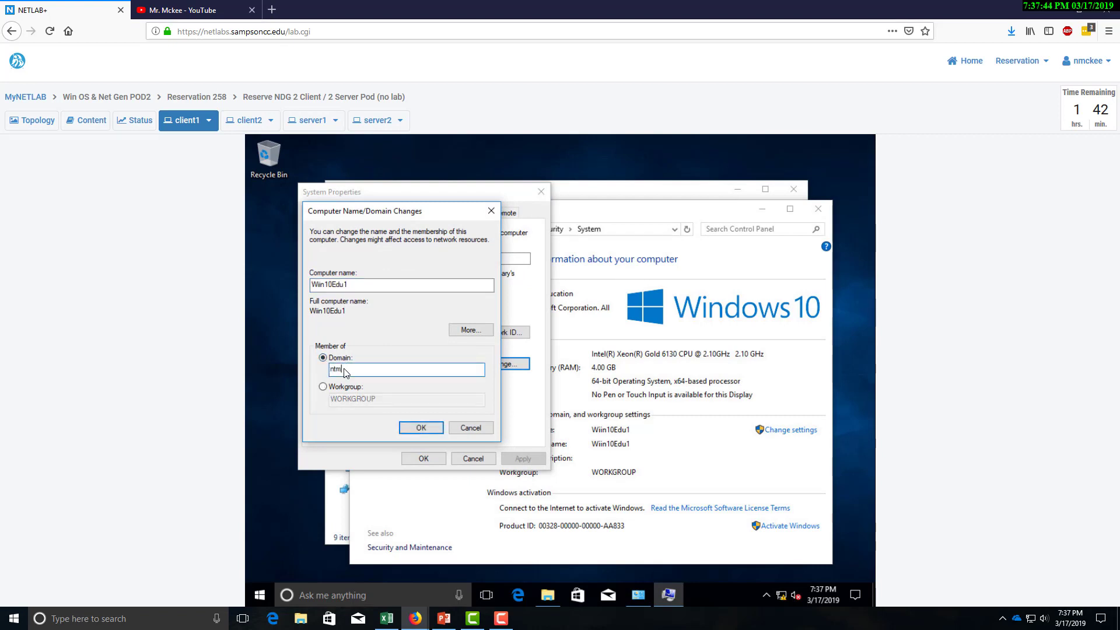
{"action": "type", "text": "ab.local"}
{"action": "left_click", "coordinate": [418, 429]}
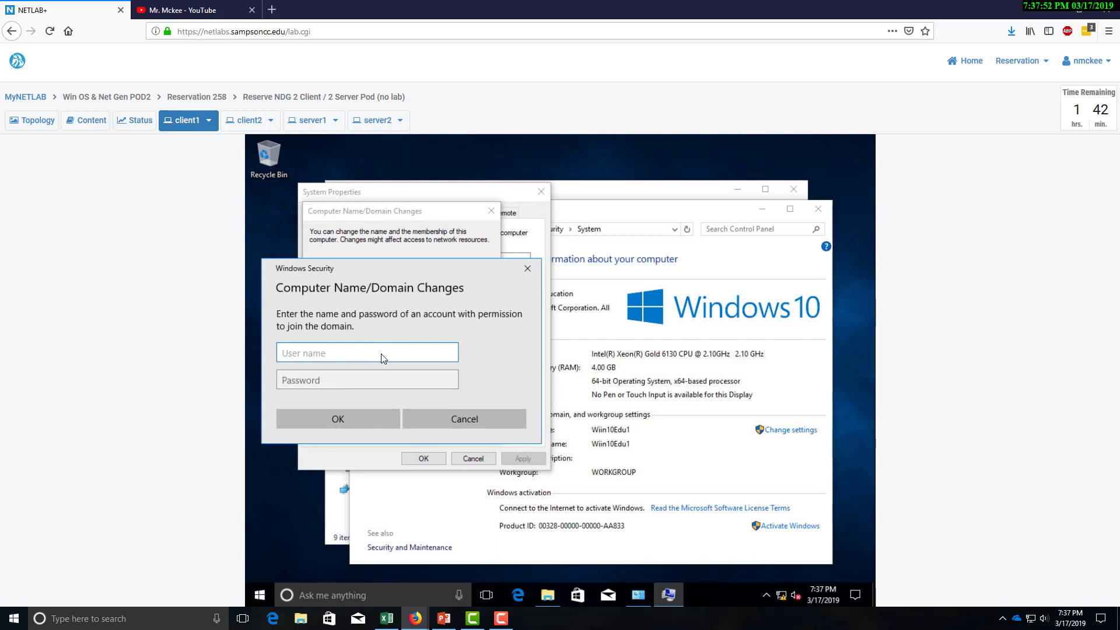
Authenticate the join with the domain administrator user name and password.
{"action": "type", "text": "administrator"}
{"action": "key", "text": "Tab"}
{"action": "type", "text": "•"}
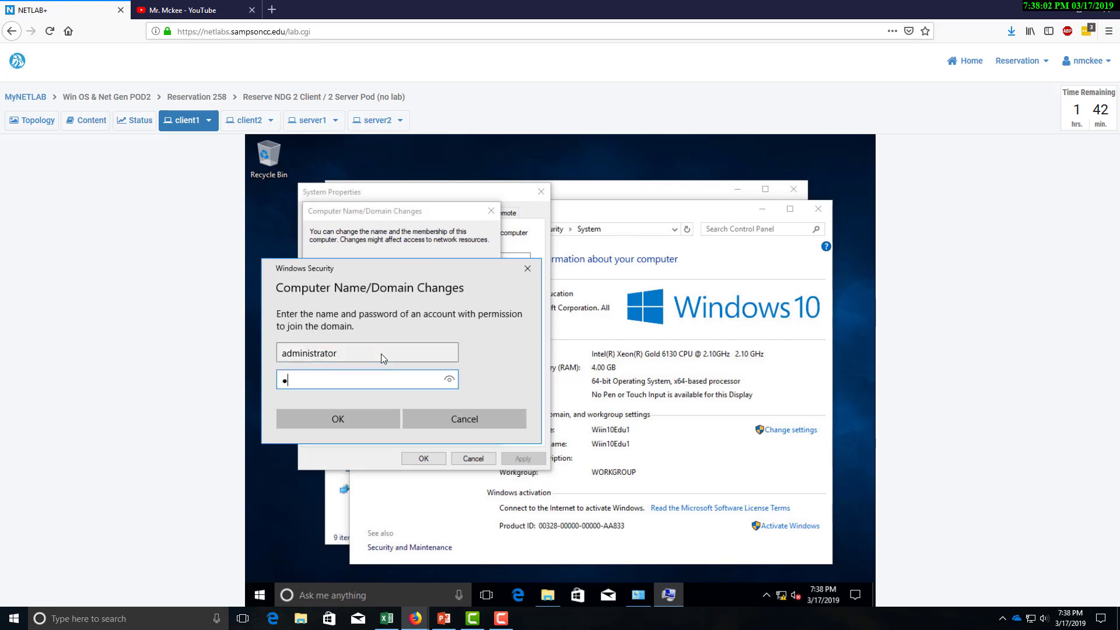
{"action": "key", "text": "BackSpace"}
{"action": "type", "text": "•••••••••••"}
{"action": "key", "text": "Return"}
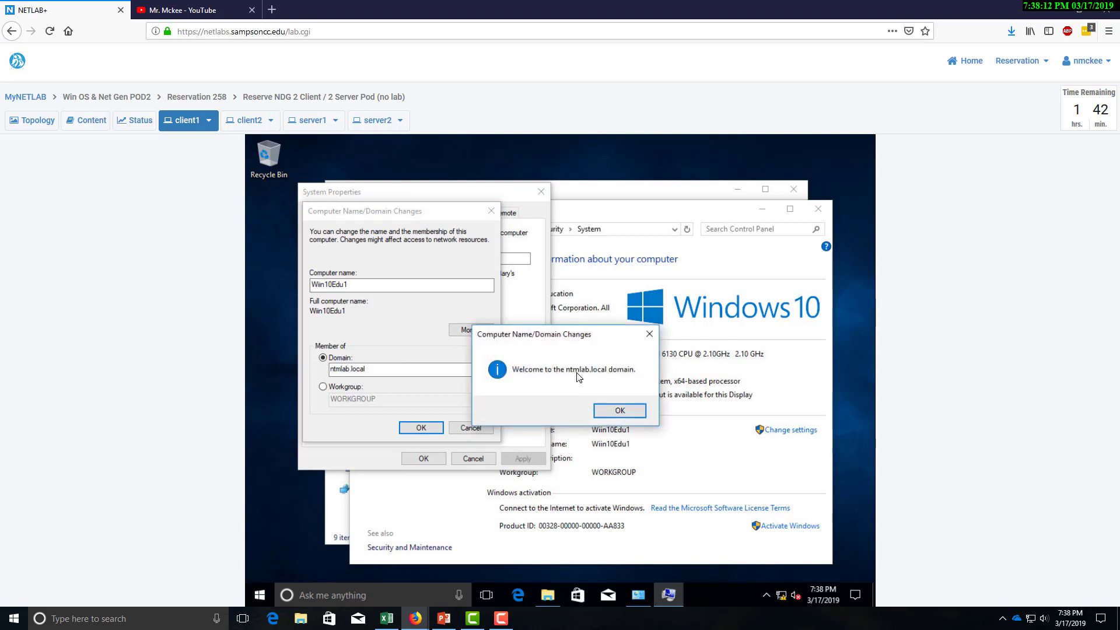
Acknowledge the ntmlab.local welcome and restart notices, then restart client1 now.
{"action": "left_click", "coordinate": [619, 411]}
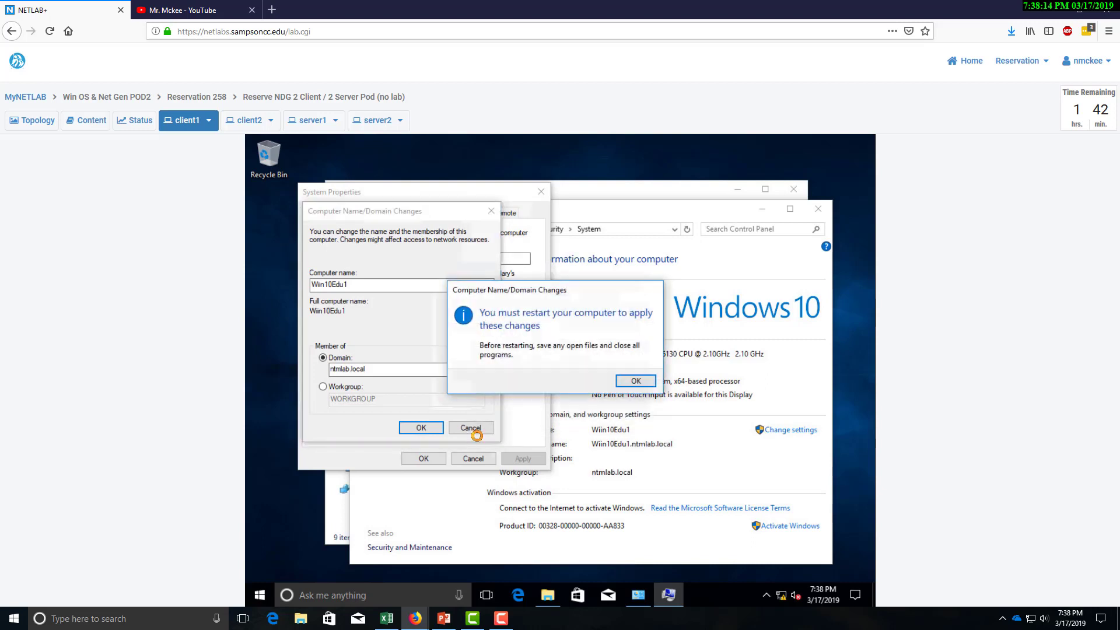
{"action": "left_click", "coordinate": [638, 382]}
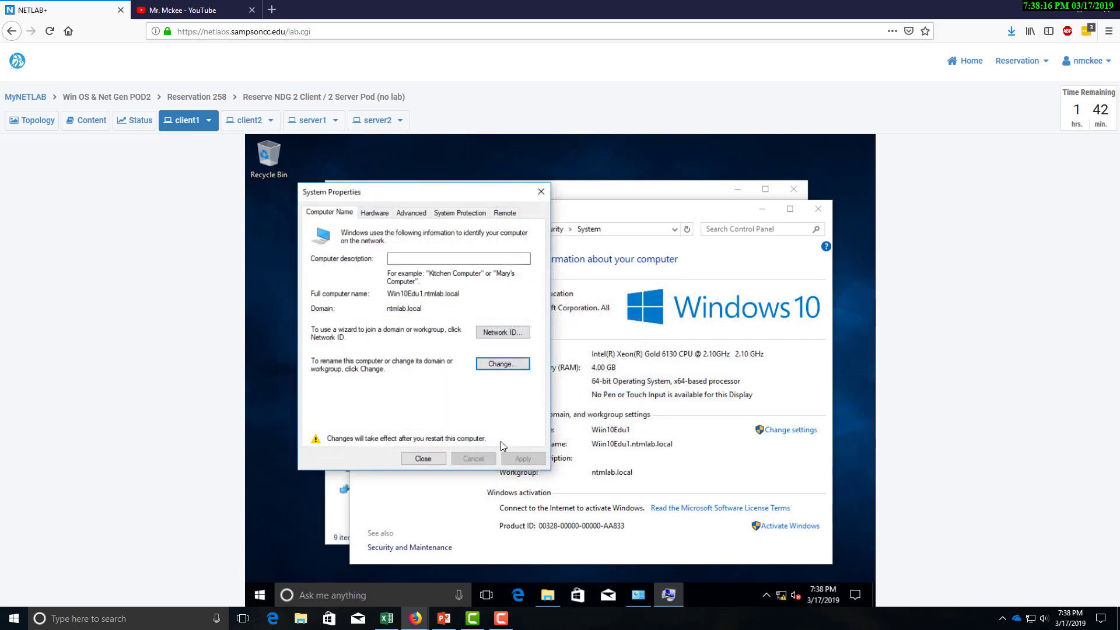
{"action": "left_click", "coordinate": [423, 459]}
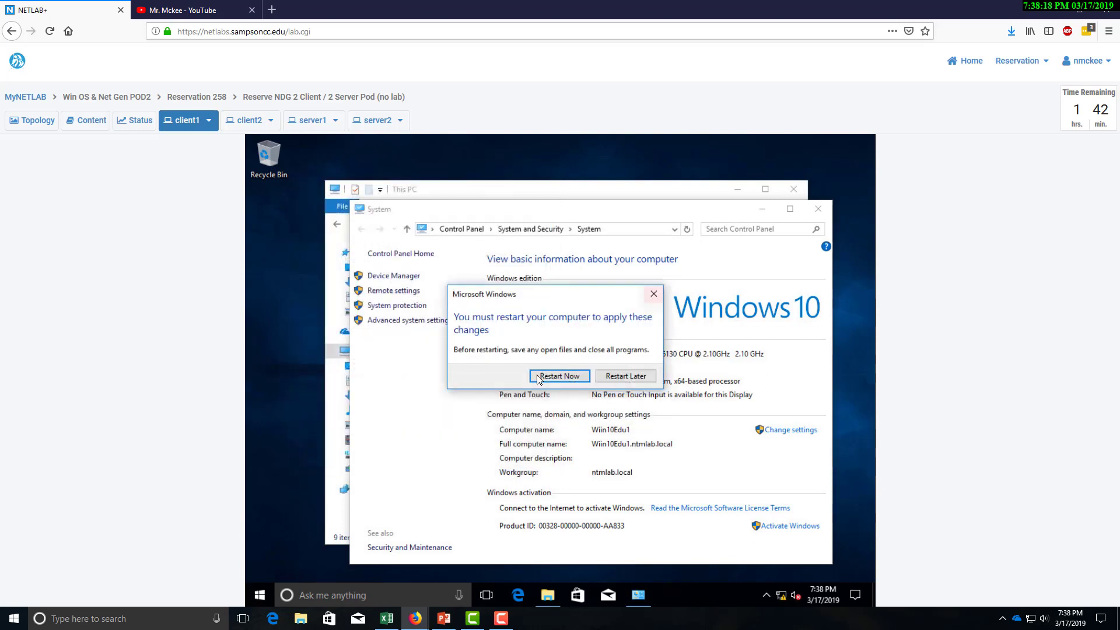
{"action": "left_click", "coordinate": [540, 378]}
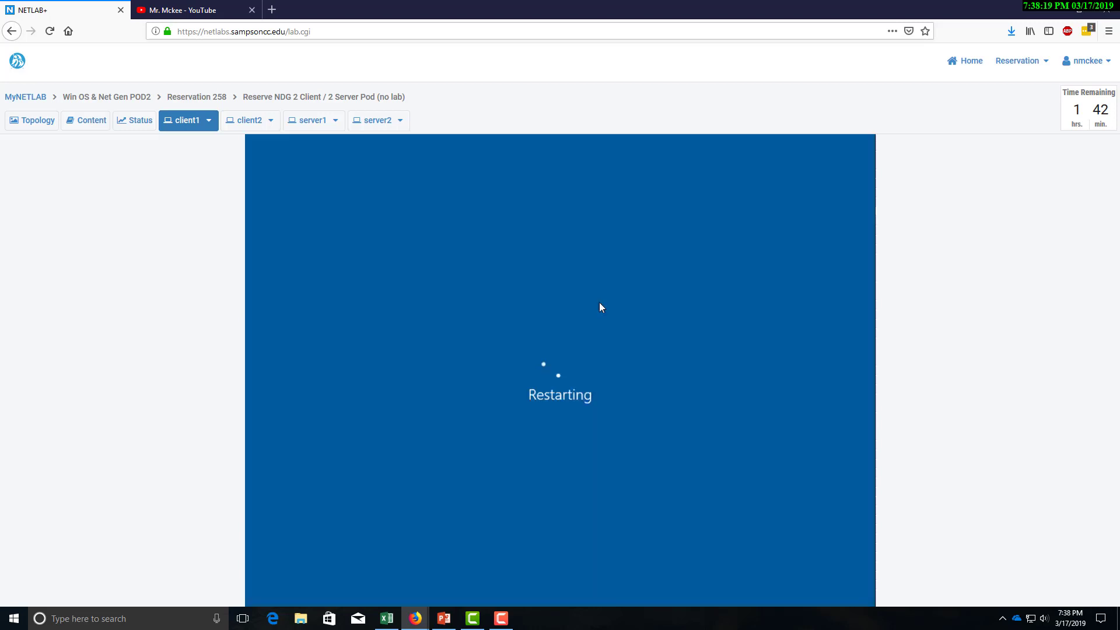
On server1, widen the lease view to show 192.168.30.7 for Win10Edu1.ntmlab.local, then restore down the DHCP console.
{"action": "left_click", "coordinate": [311, 119]}
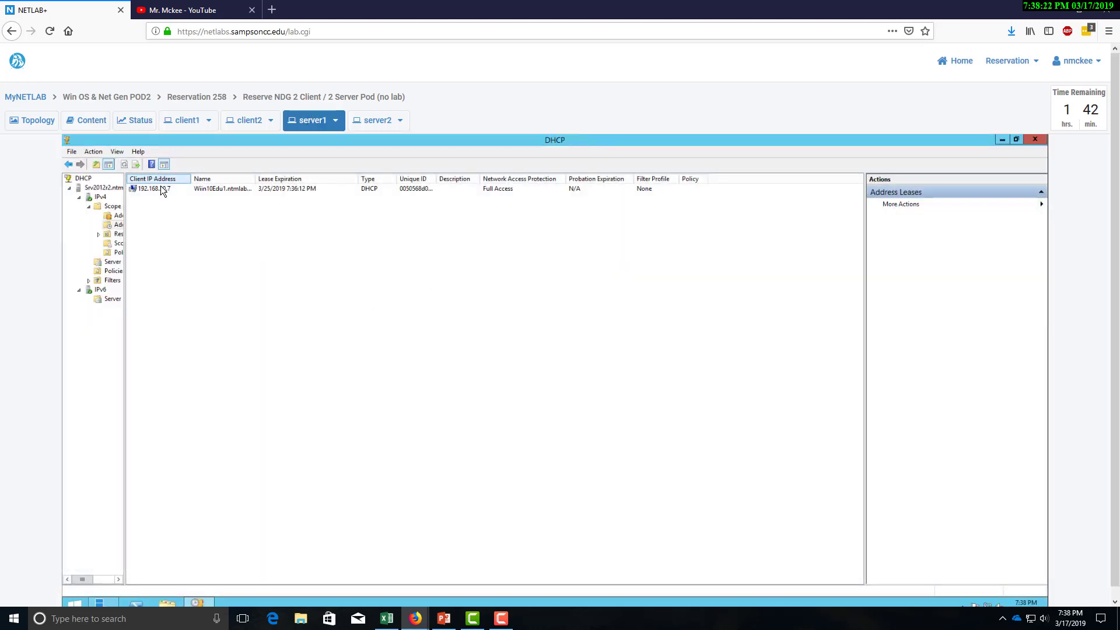
{"action": "left_click_drag", "start_coordinate": [255, 179], "coordinate": [298, 180]}
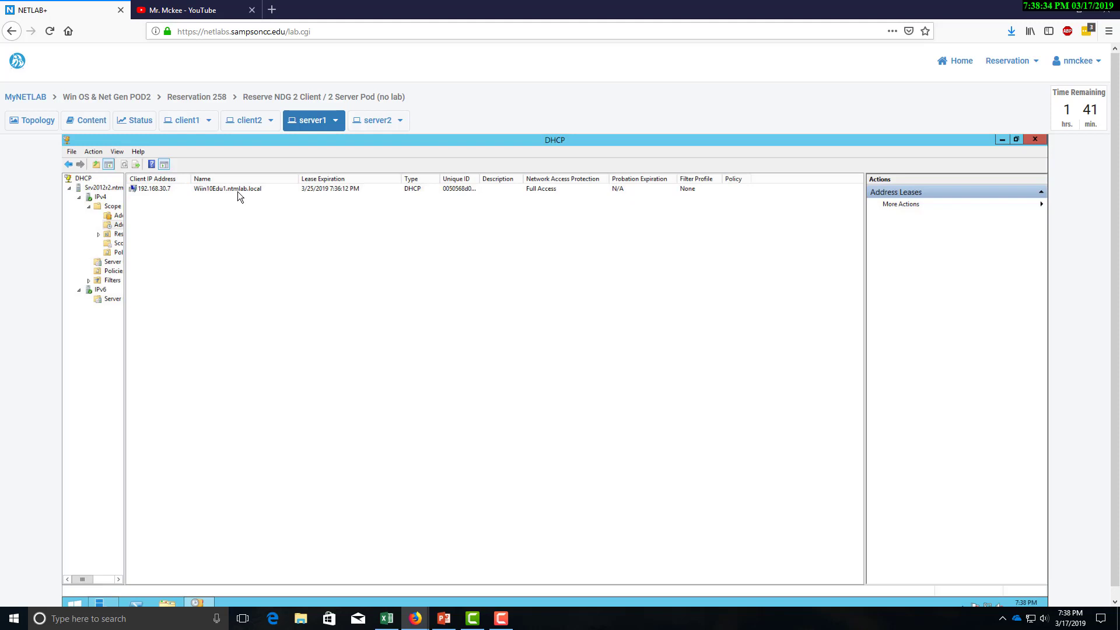
{"action": "left_click", "coordinate": [318, 189]}
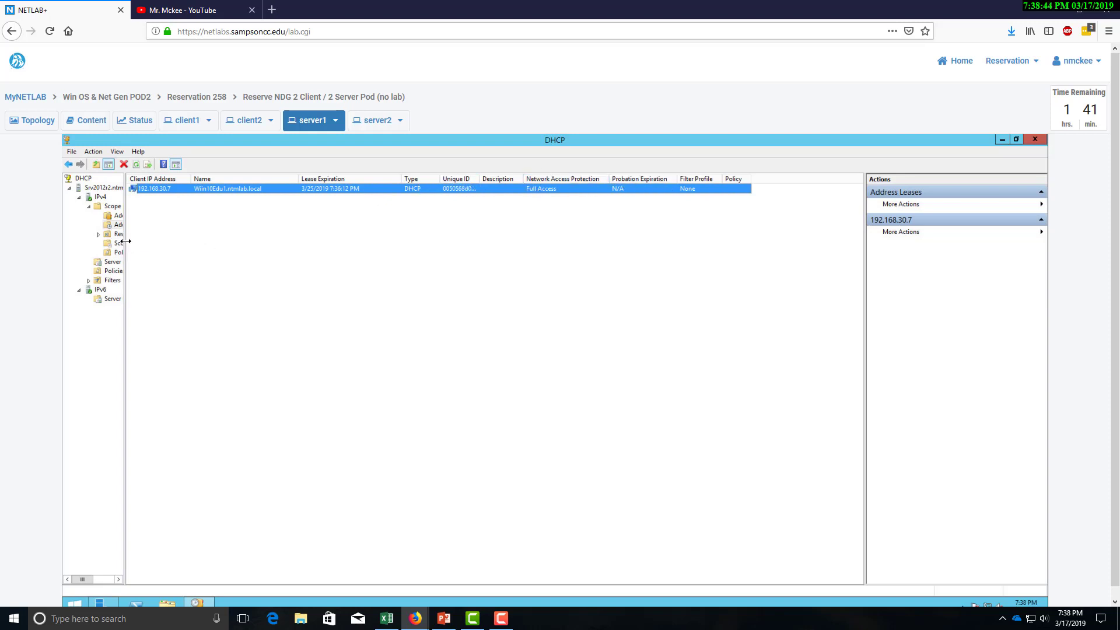
{"action": "left_click_drag", "start_coordinate": [124, 242], "coordinate": [182, 244]}
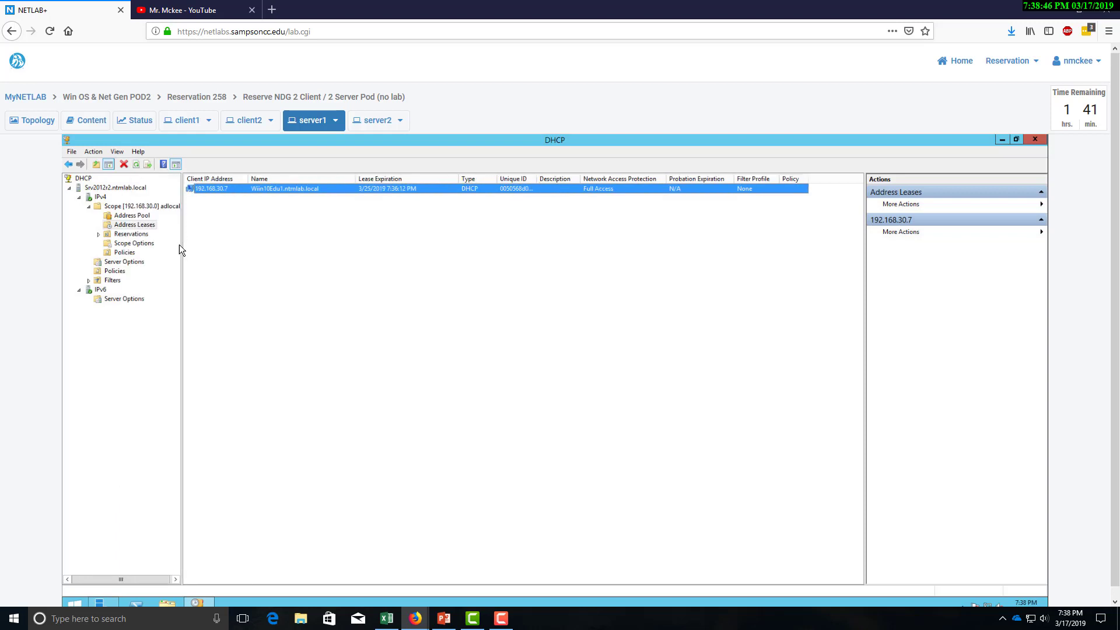
{"action": "left_click", "coordinate": [1018, 140]}
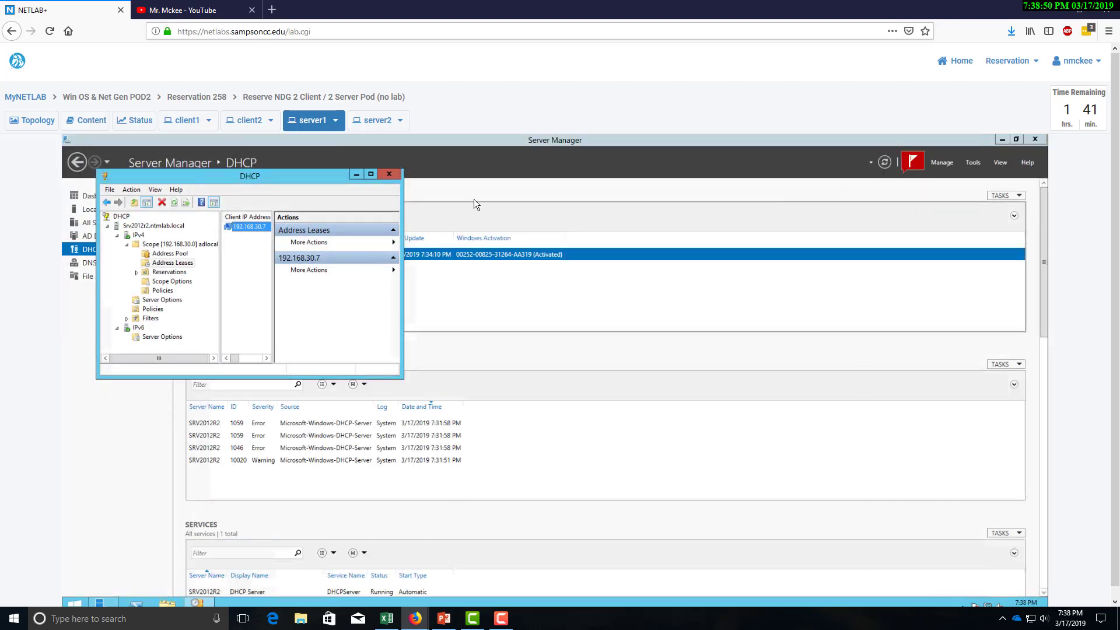
Dismiss Server Manager's failed Feature installation notification and bring the AD_Planner Excel workbook forward.
{"action": "left_click", "coordinate": [550, 150]}
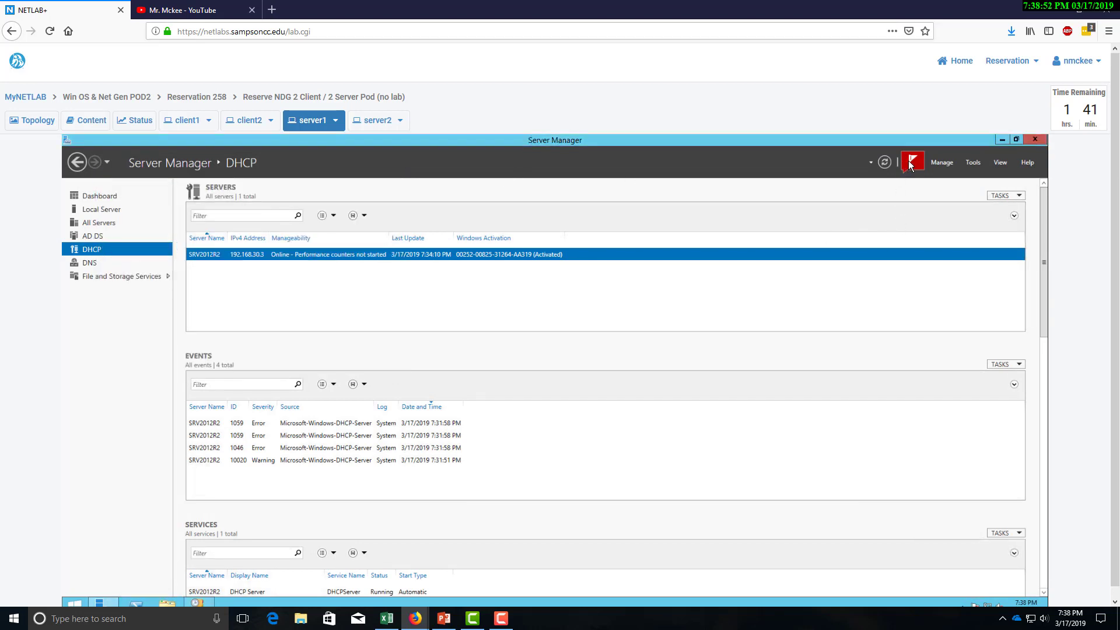
{"action": "left_click", "coordinate": [911, 163]}
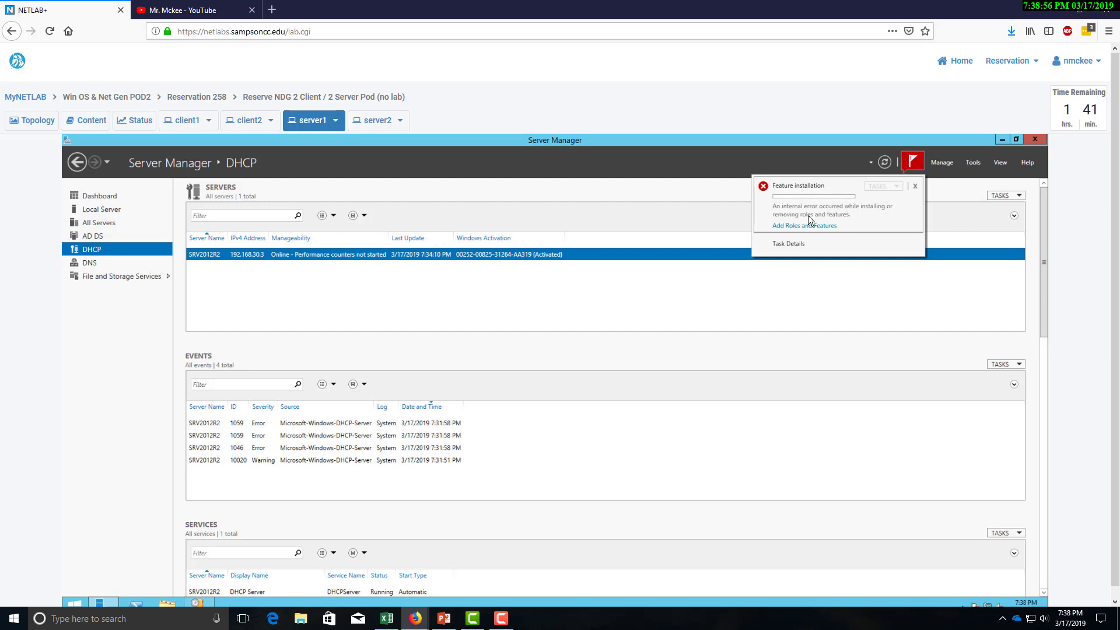
{"action": "left_click", "coordinate": [916, 187]}
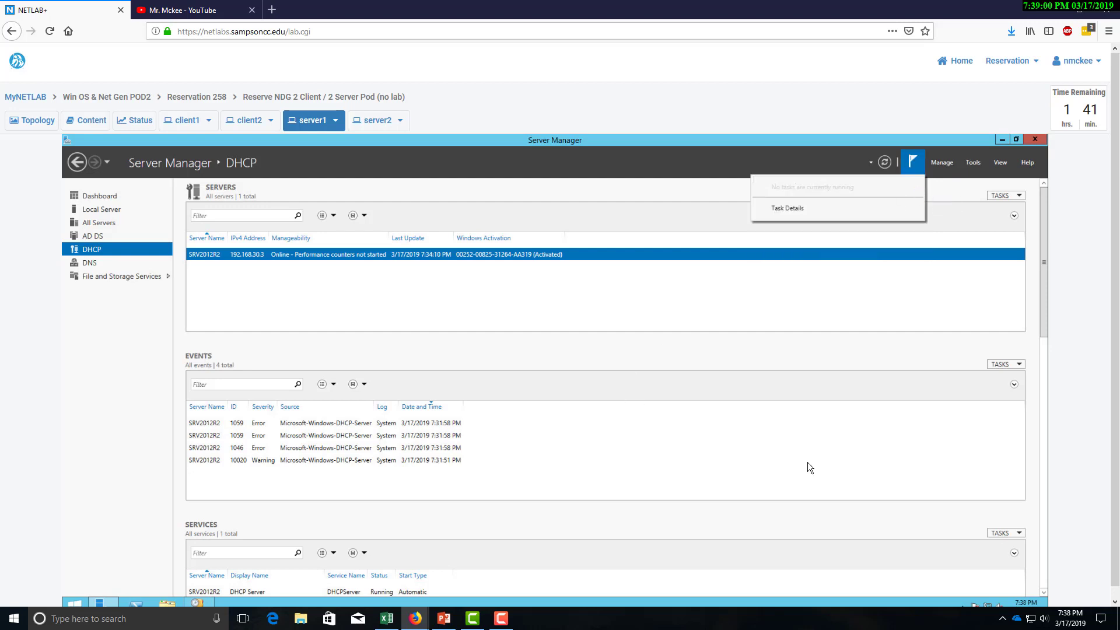
{"action": "left_click_drag", "start_coordinate": [1043, 300], "coordinate": [1045, 245]}
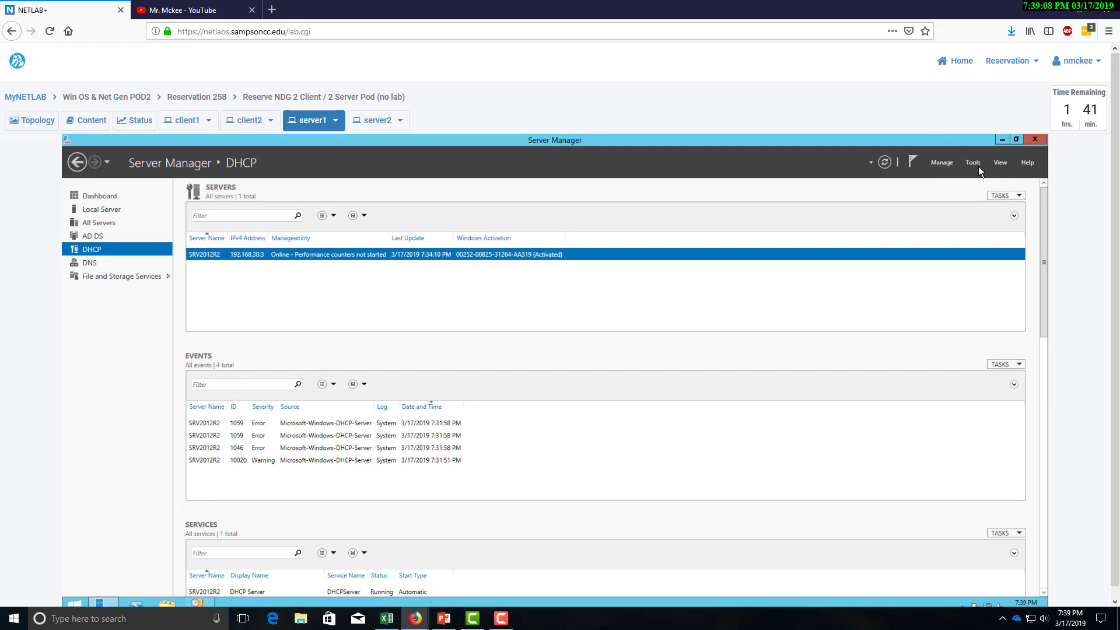
{"action": "left_click", "coordinate": [387, 619]}
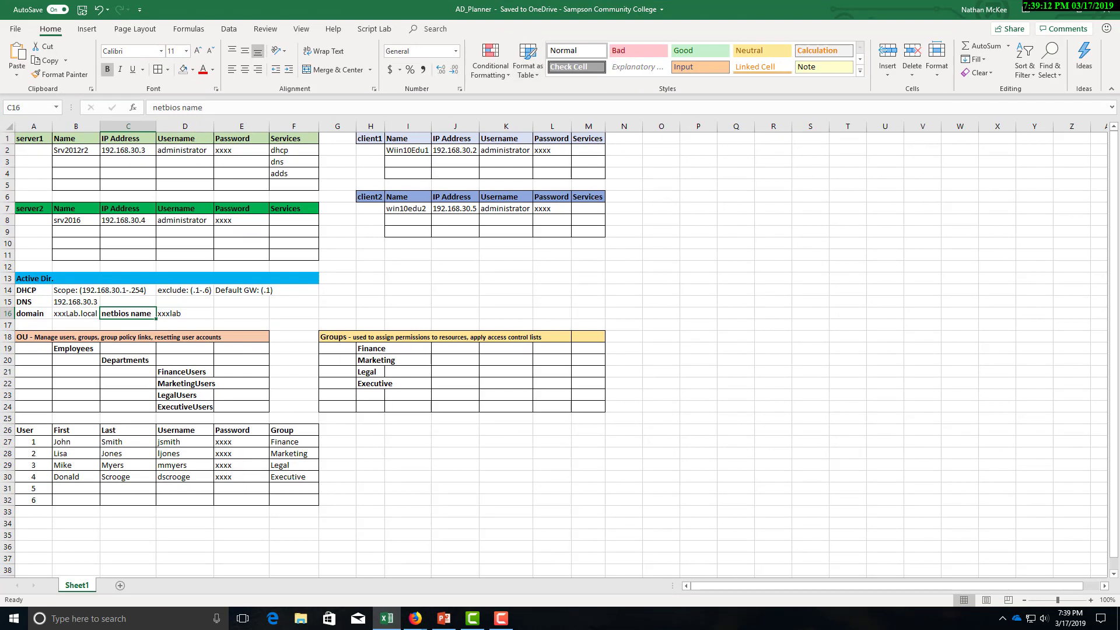
Review AD_Planner's DHCP scope in row 14 and DNS server 192.168.30.3, then move Excel aside.
{"action": "left_click", "coordinate": [26, 290]}
{"action": "left_click_drag", "start_coordinate": [26, 290], "coordinate": [76, 302]}
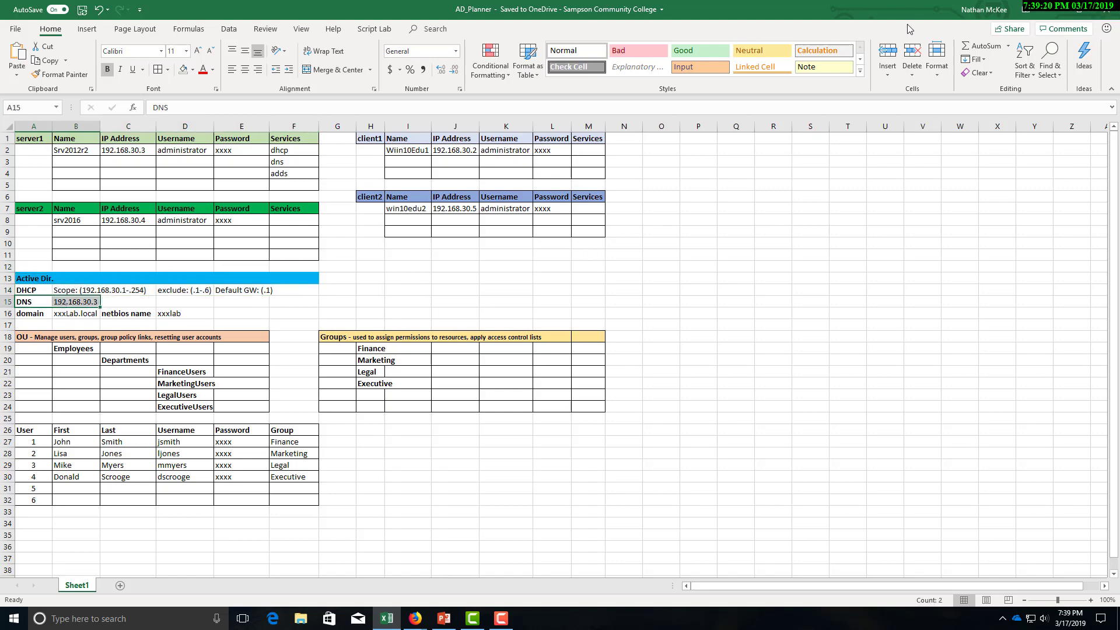
{"action": "left_click_drag", "start_coordinate": [910, 9], "coordinate": [0, 54]}
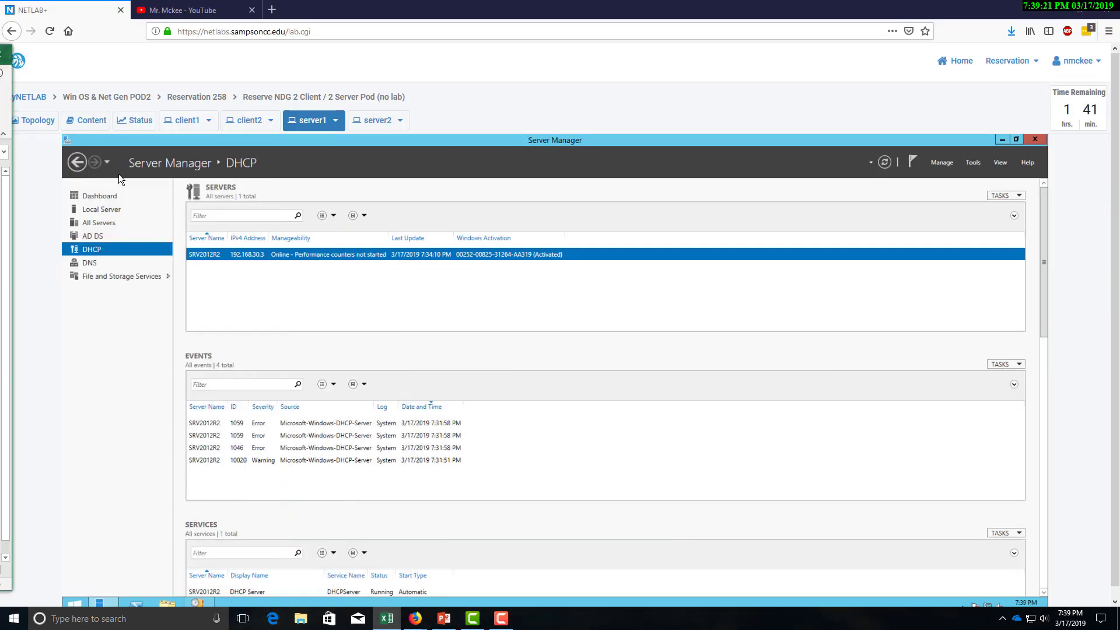
Launch DNS Manager for server1 and open the ntmlab.local forward lookup zone.
{"action": "left_click", "coordinate": [88, 262]}
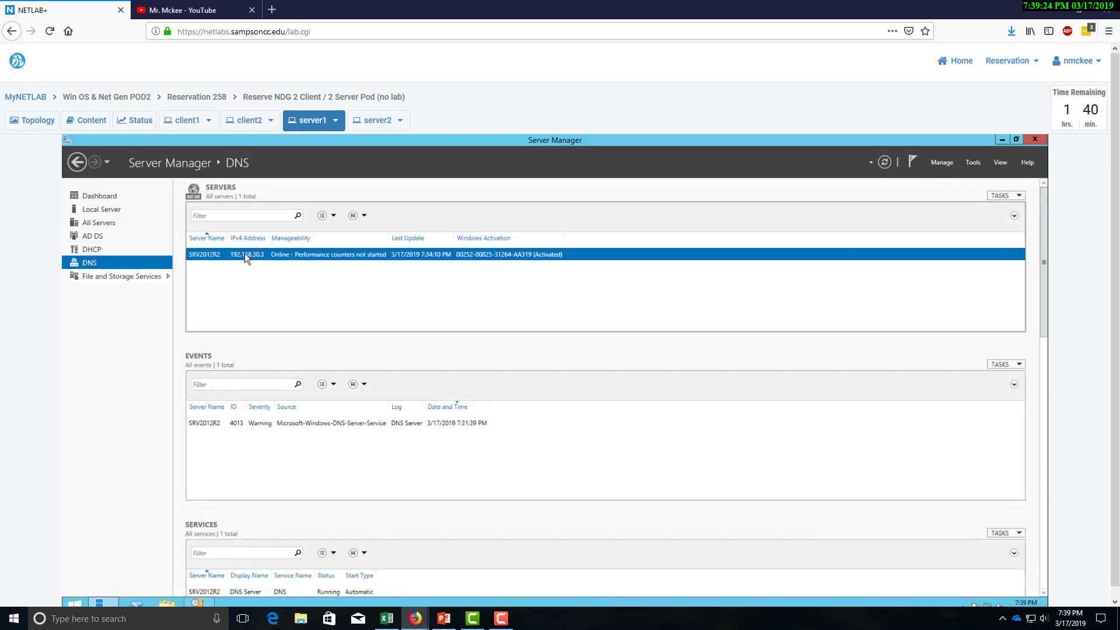
{"action": "right_click", "coordinate": [244, 253]}
{"action": "left_click", "coordinate": [289, 345]}
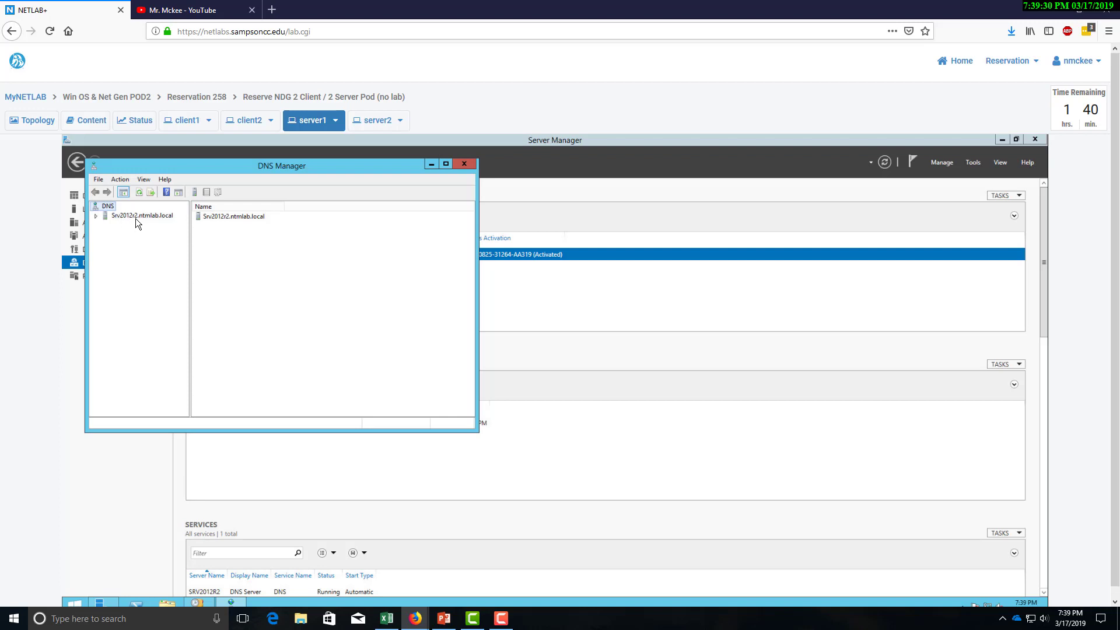
{"action": "double_click", "coordinate": [135, 217]}
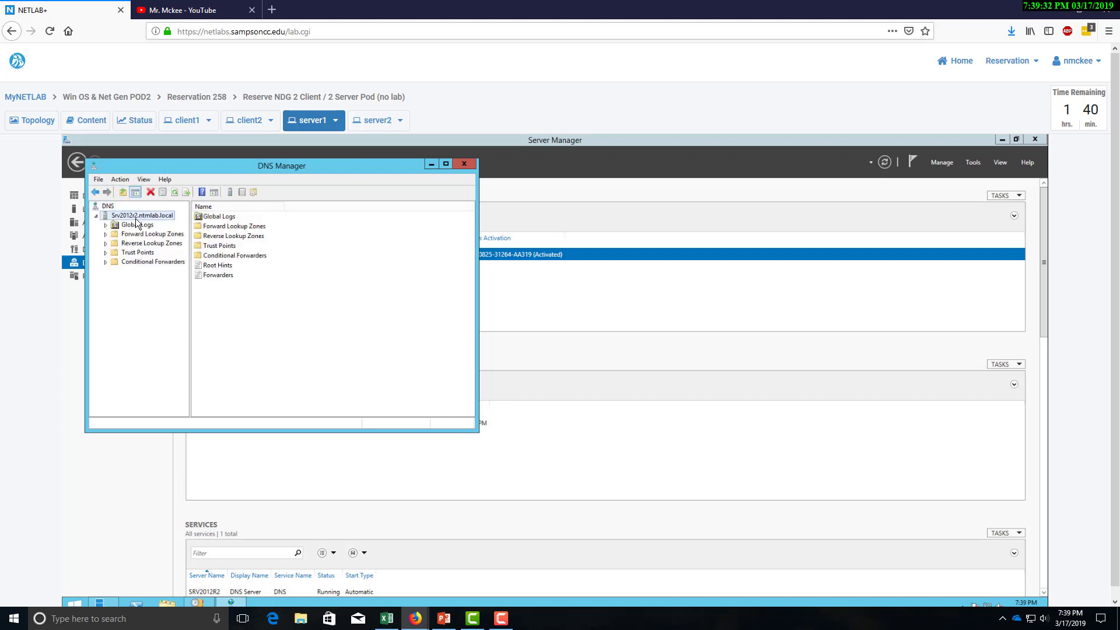
{"action": "left_click", "coordinate": [131, 234]}
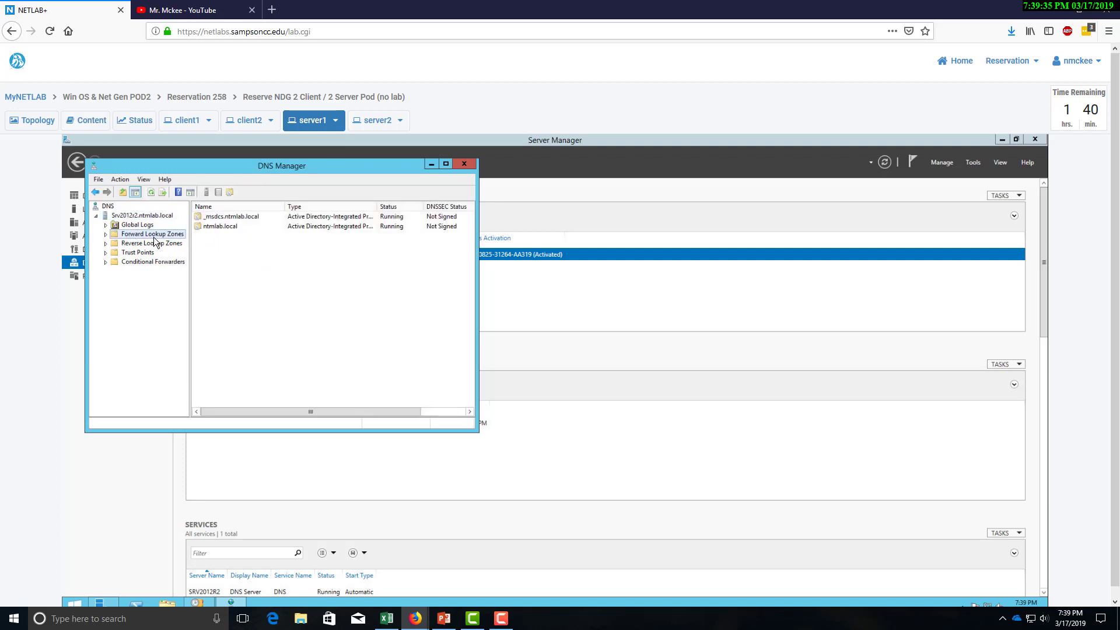
{"action": "left_click", "coordinate": [106, 235]}
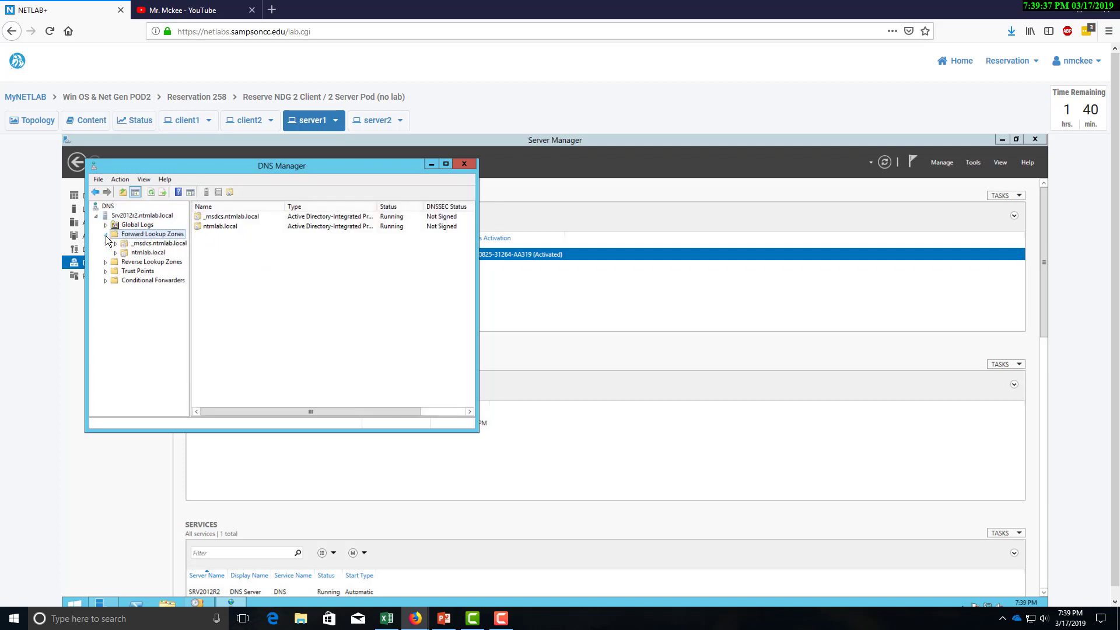
{"action": "left_click", "coordinate": [143, 255]}
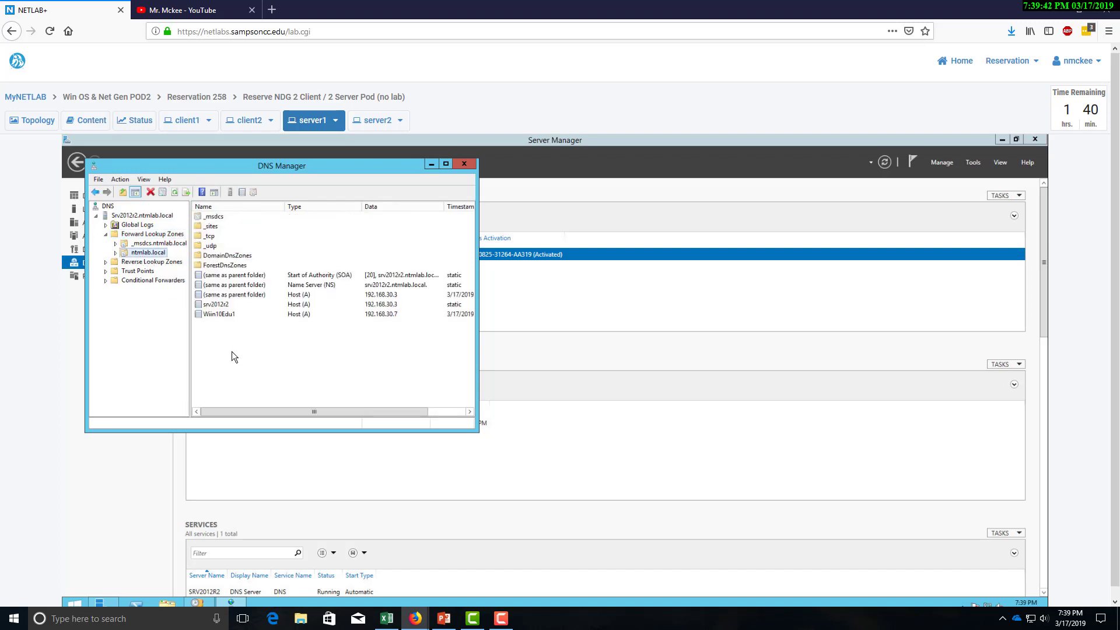
Confirm the Wiin10Edu1 host (A) record points to 192.168.30.7.
{"action": "left_click", "coordinate": [215, 314]}
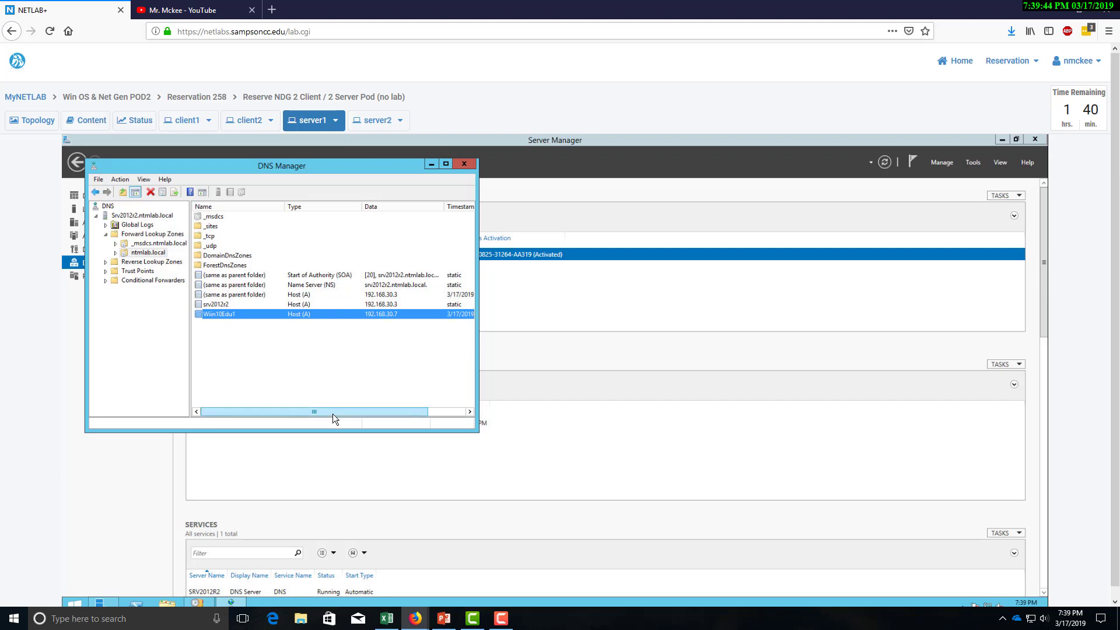
{"action": "left_click", "coordinate": [285, 406]}
{"action": "mouse_move", "coordinate": [302, 411]}
{"action": "left_mouse_down"}
{"action": "mouse_move", "coordinate": [353, 413]}
{"action": "mouse_move", "coordinate": [302, 412]}
{"action": "left_mouse_up"}
{"action": "left_click", "coordinate": [218, 305]}
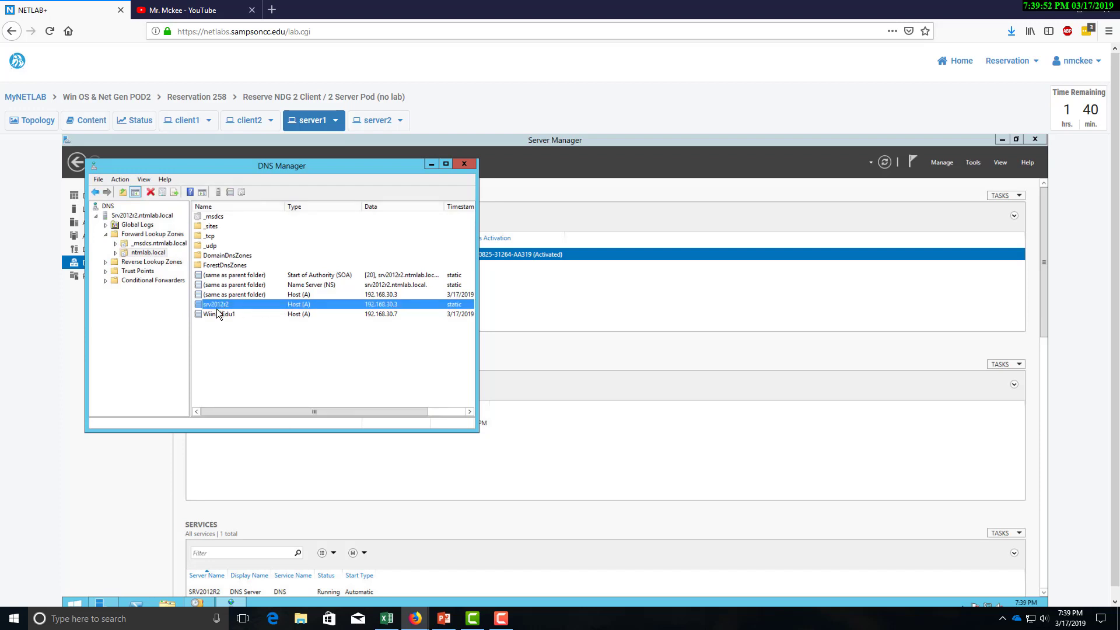
{"action": "left_click", "coordinate": [222, 314]}
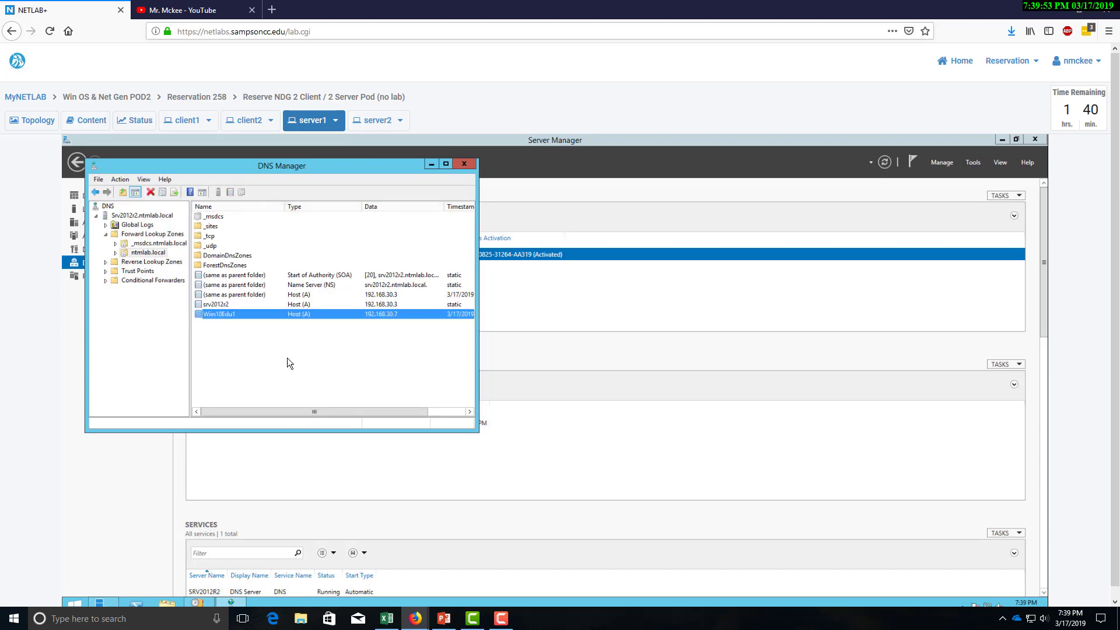
View the empty Reverse Lookup Zones, then close and reopen DNS Manager.
{"action": "left_click", "coordinate": [131, 264]}
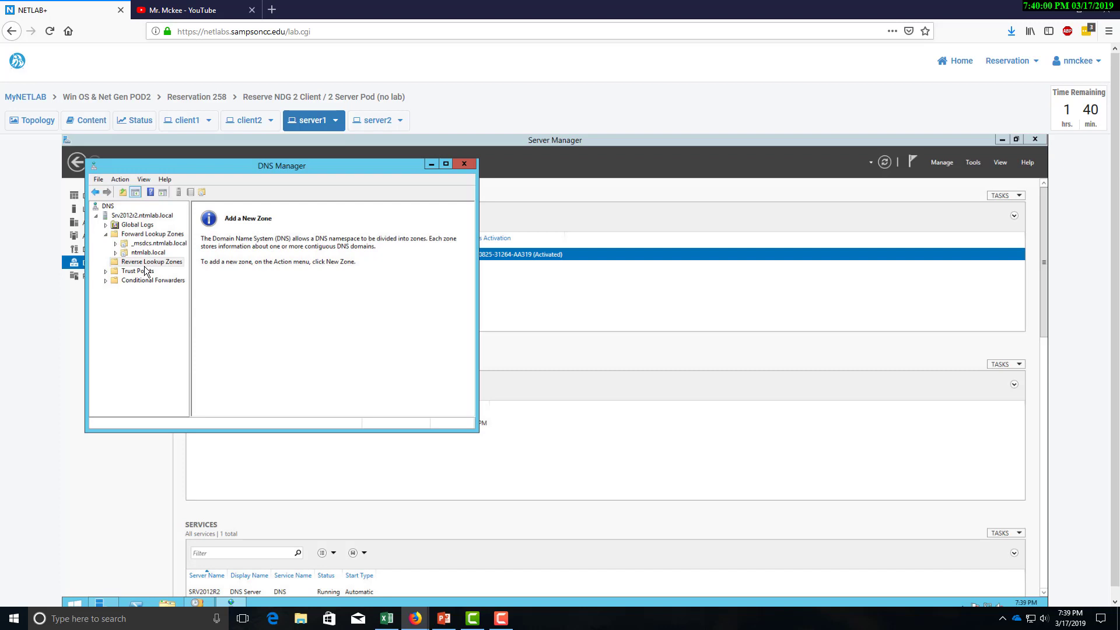
{"action": "left_click", "coordinate": [467, 164]}
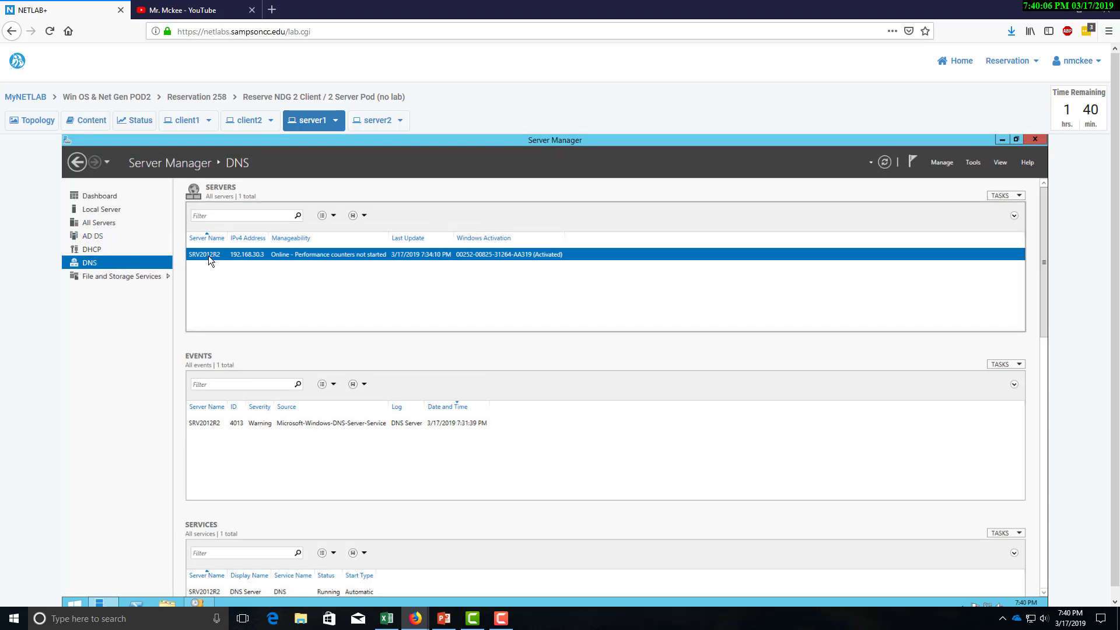
{"action": "right_click", "coordinate": [289, 258]}
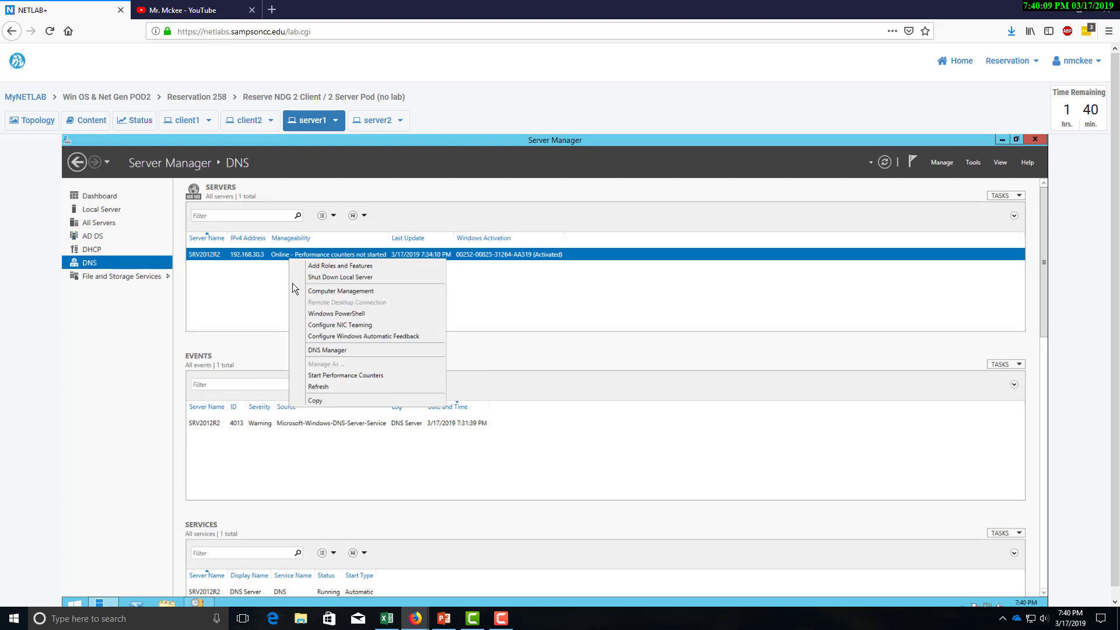
{"action": "left_click", "coordinate": [314, 351]}
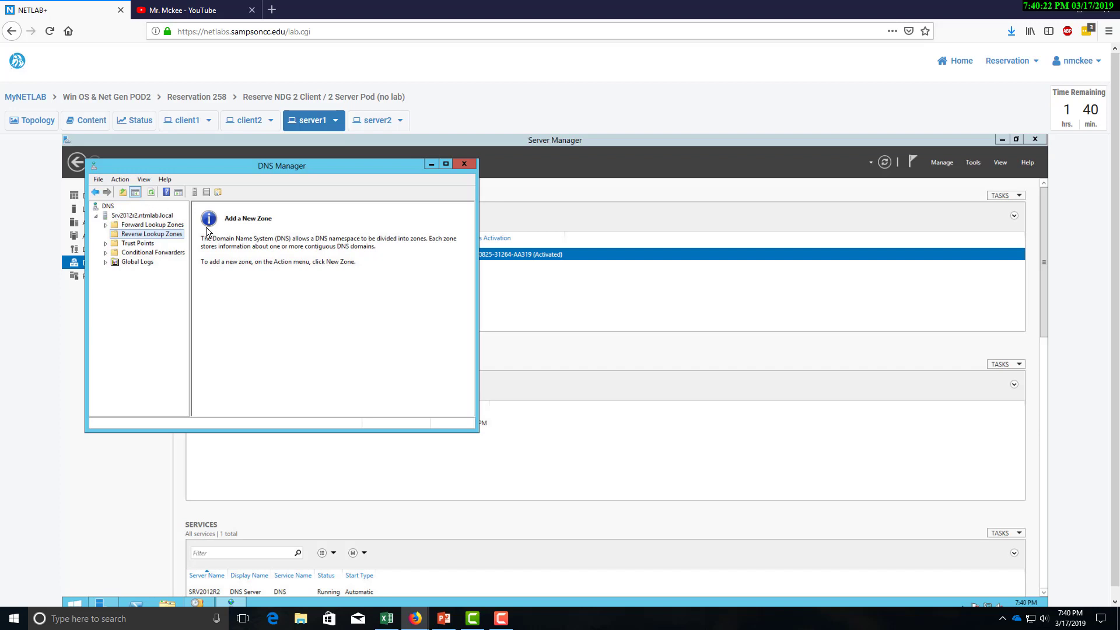
Close the DNS Manager window, returning to Server Manager's DNS page for SRV2012R2.
{"action": "left_click", "coordinate": [465, 164]}
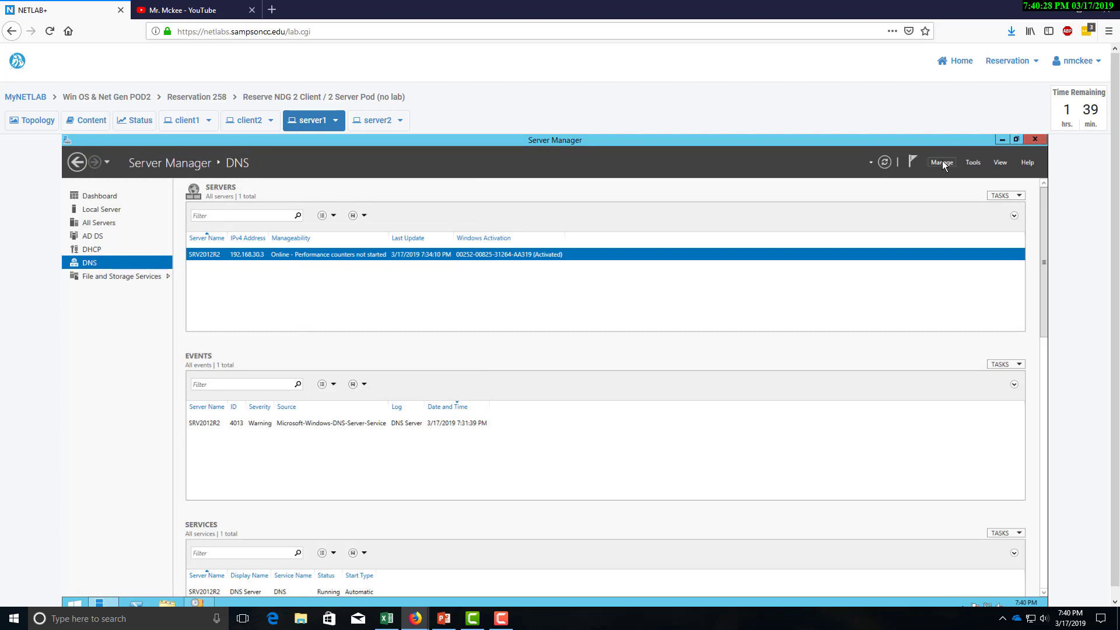
Launch Active Directory Users and Computers and browse the ntmlab.local Computers and Users containers.
{"action": "left_click", "coordinate": [971, 163]}
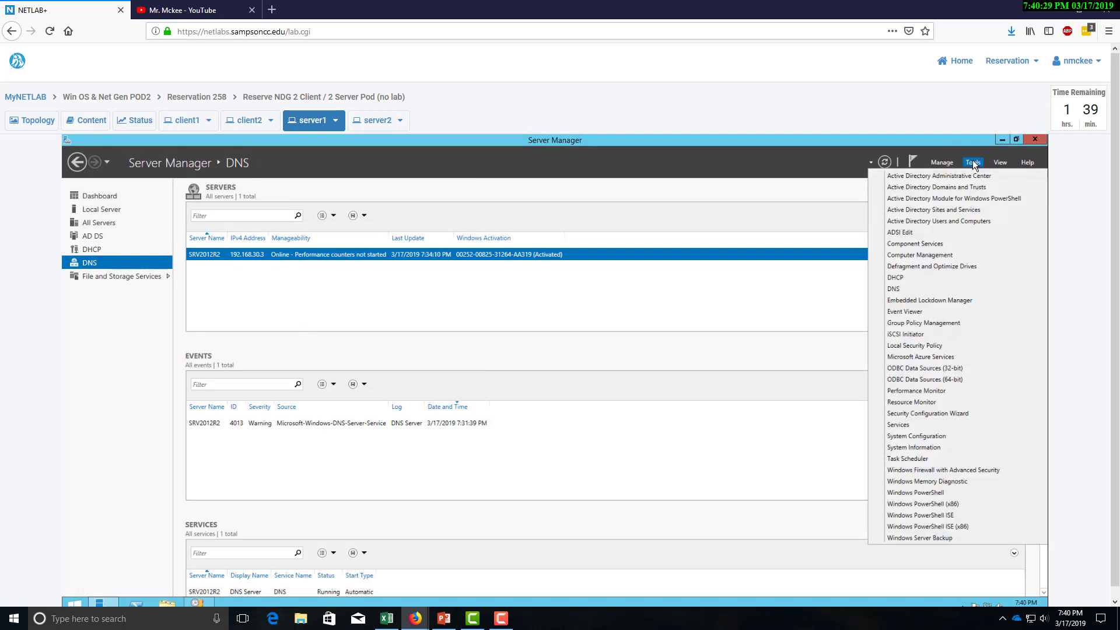
{"action": "left_click", "coordinate": [957, 225]}
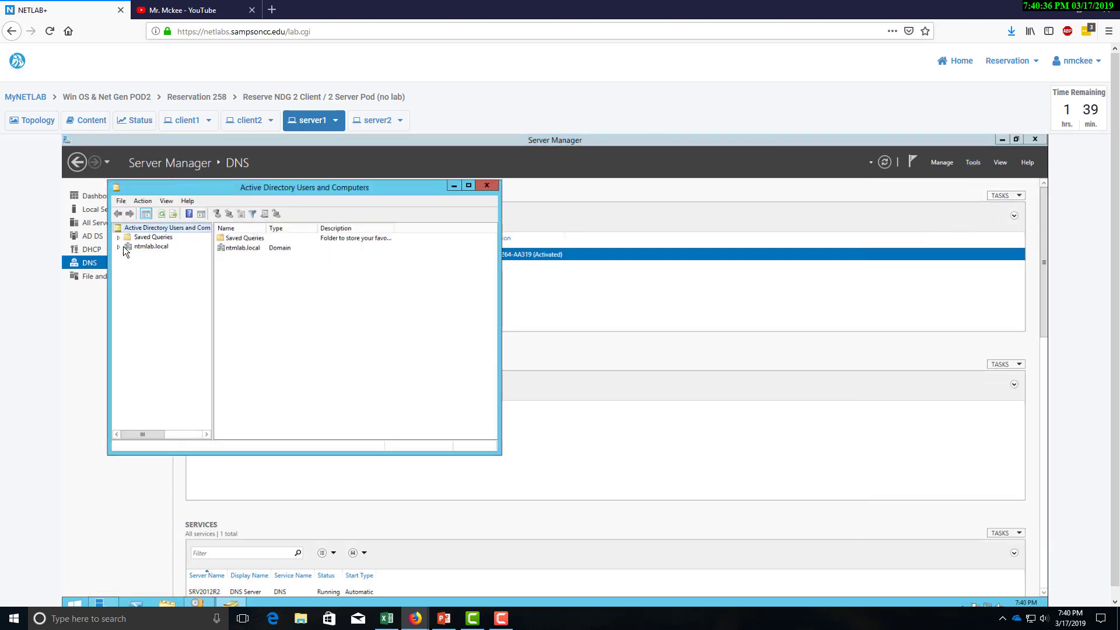
{"action": "left_click", "coordinate": [118, 247]}
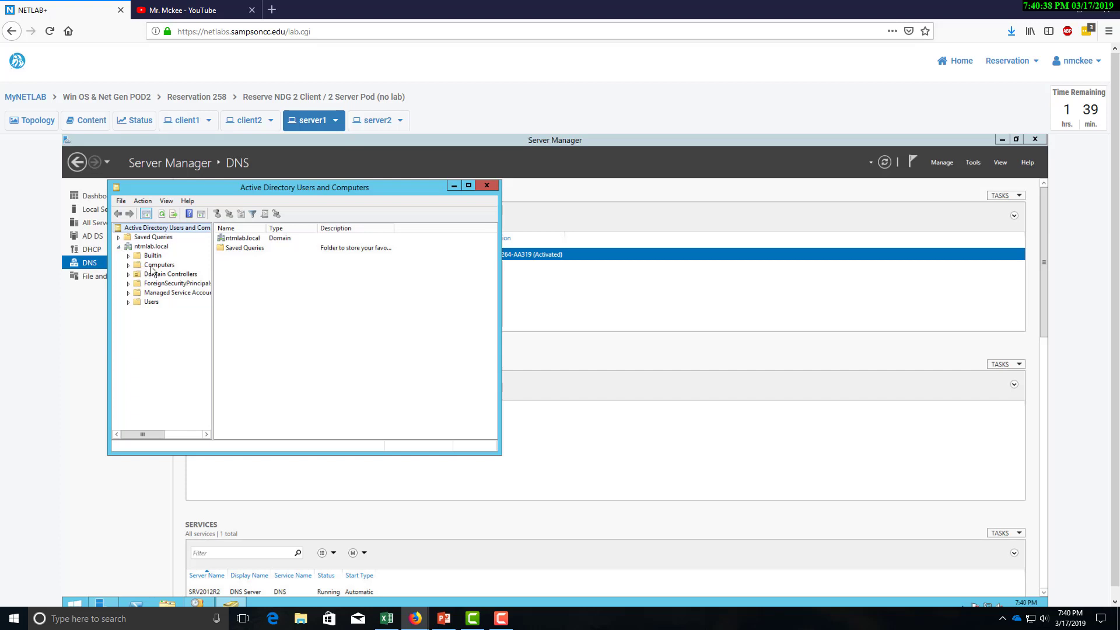
{"action": "left_click", "coordinate": [154, 269]}
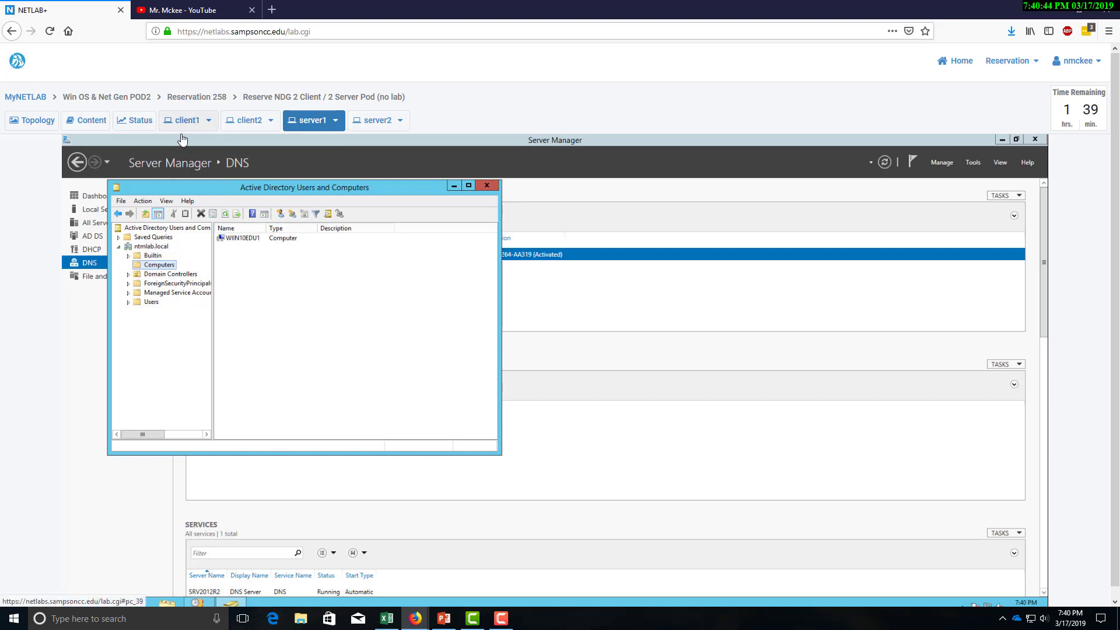
{"action": "left_click", "coordinate": [147, 301]}
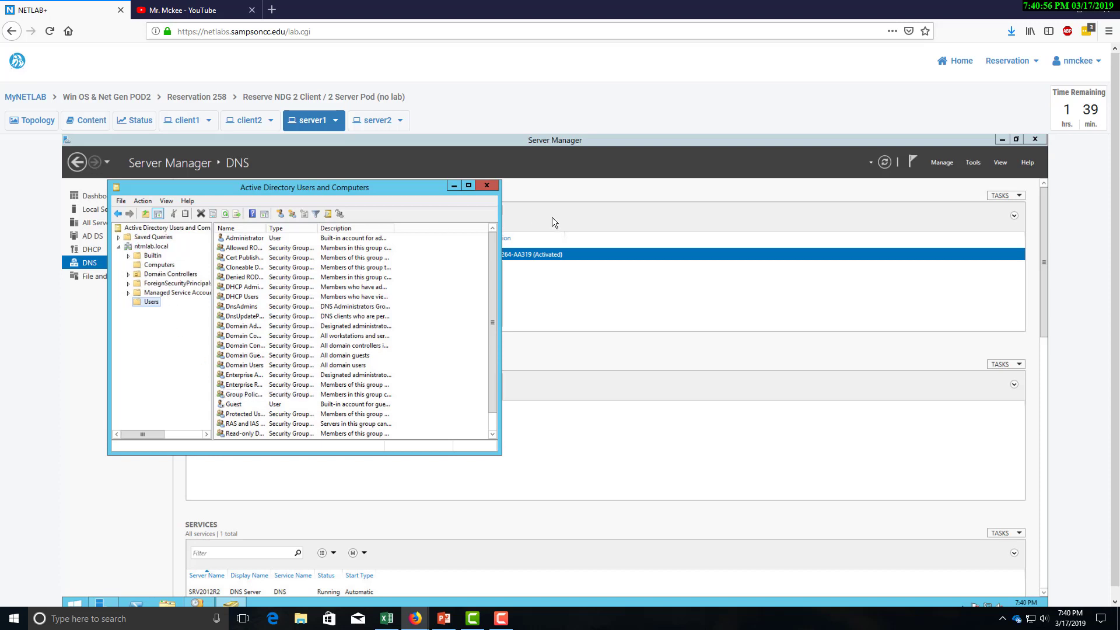
{"action": "left_click", "coordinate": [972, 163]}
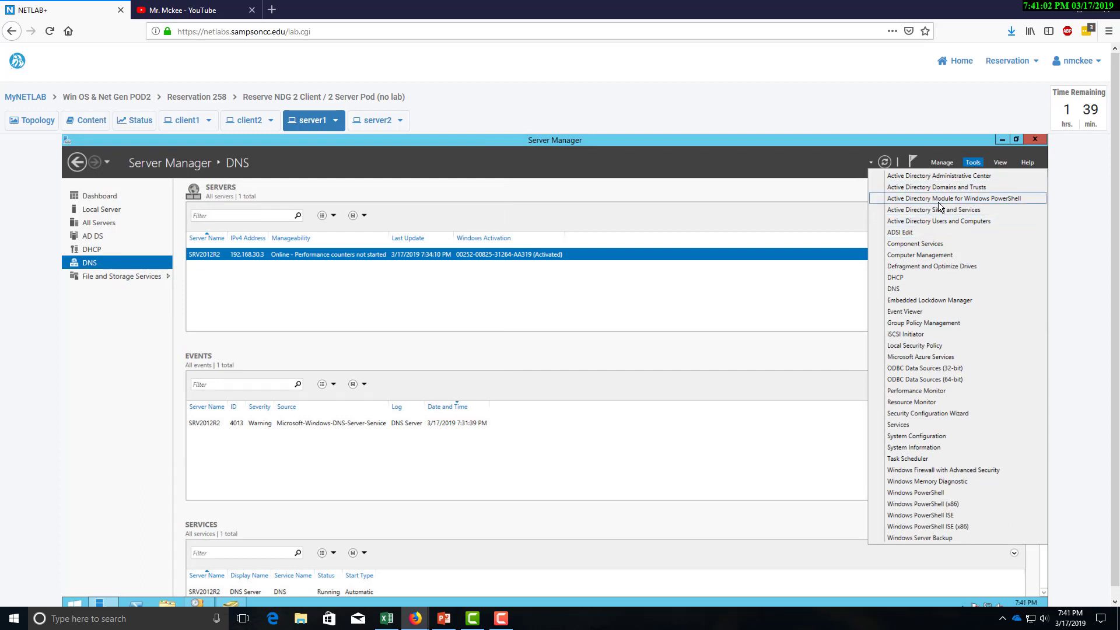
Review the ntmlab, Dynamic Access Control, Authentication and Global Search views in Active Directory Administrative Center, then close it.
{"action": "left_click", "coordinate": [939, 178]}
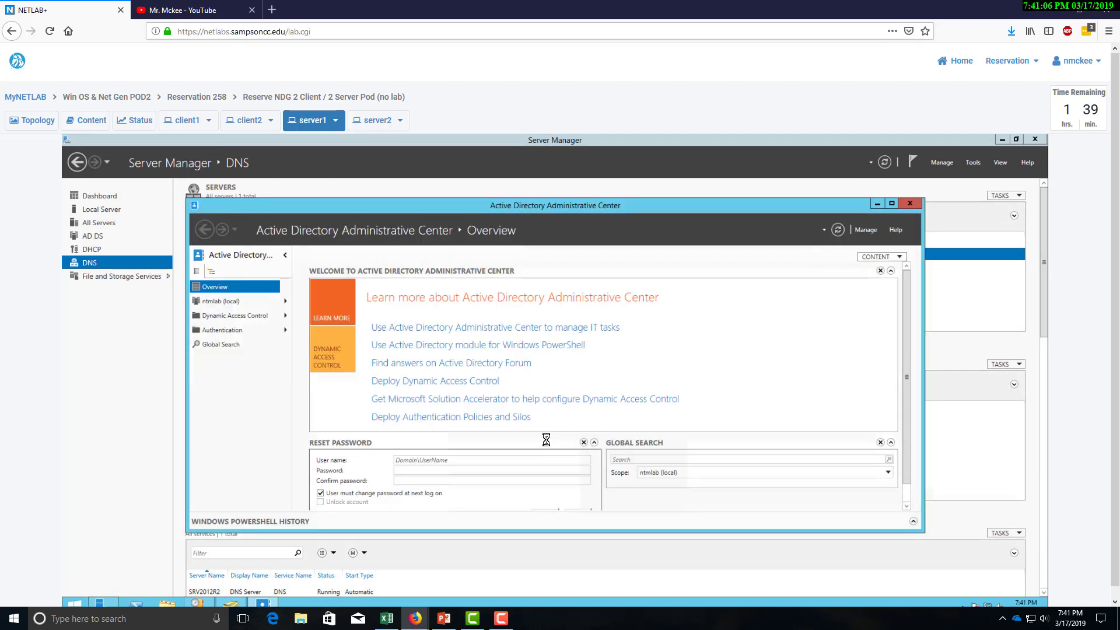
{"action": "left_click", "coordinate": [238, 303]}
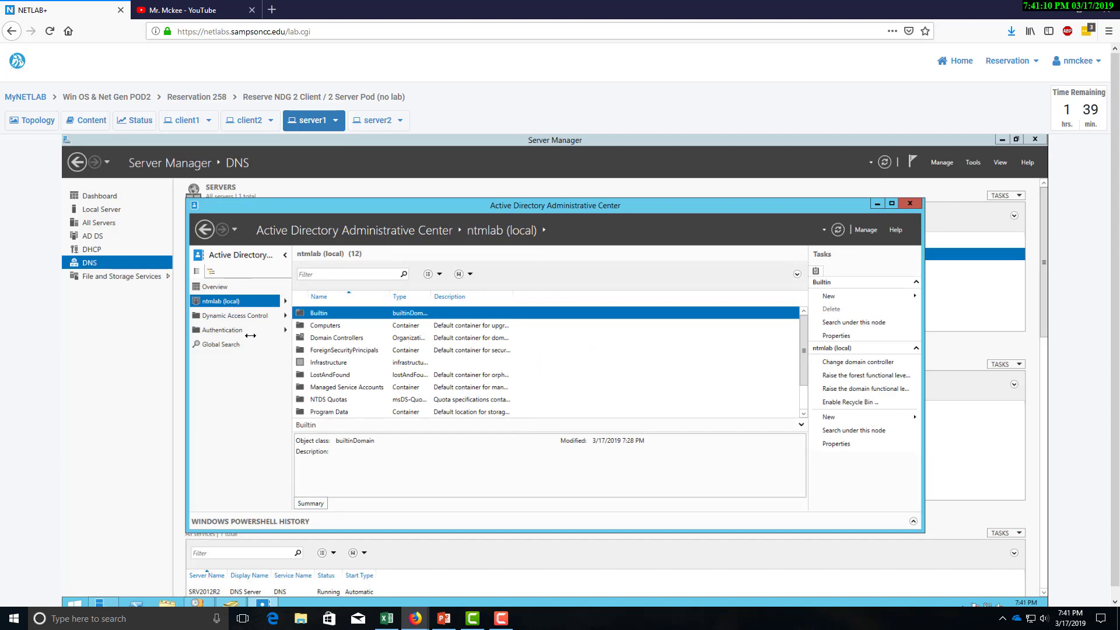
{"action": "left_click", "coordinate": [241, 318]}
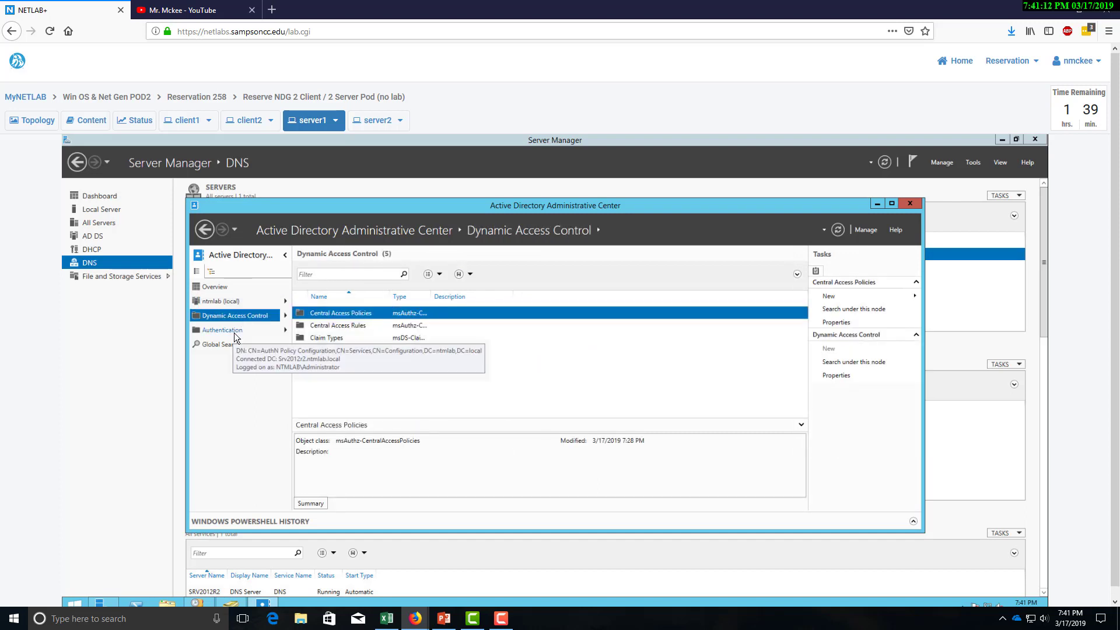
{"action": "left_click", "coordinate": [237, 333]}
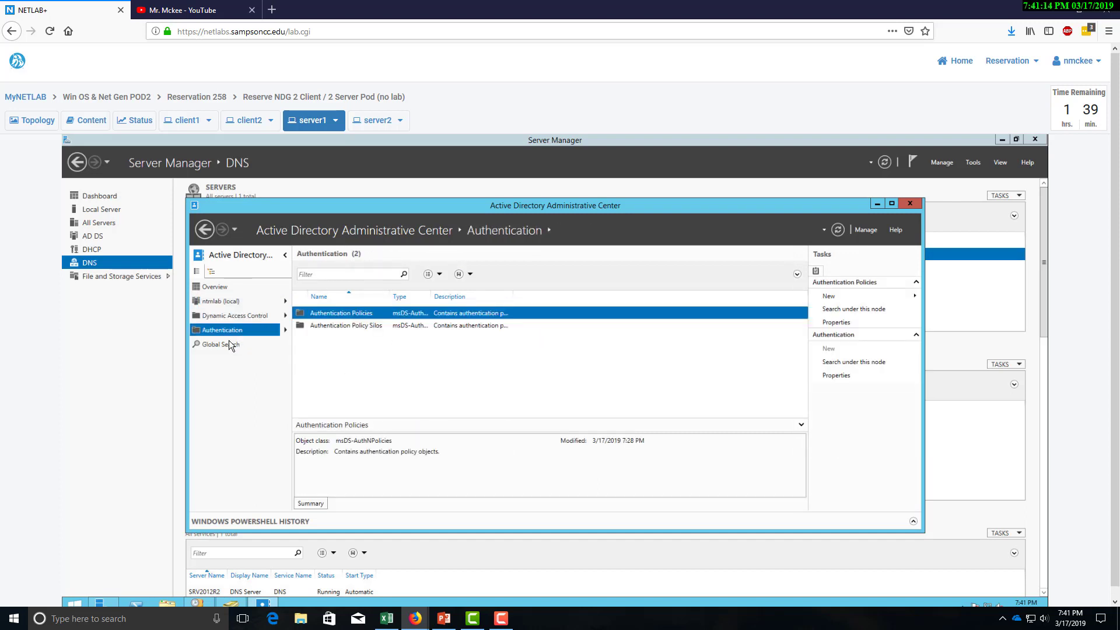
{"action": "left_click", "coordinate": [229, 344]}
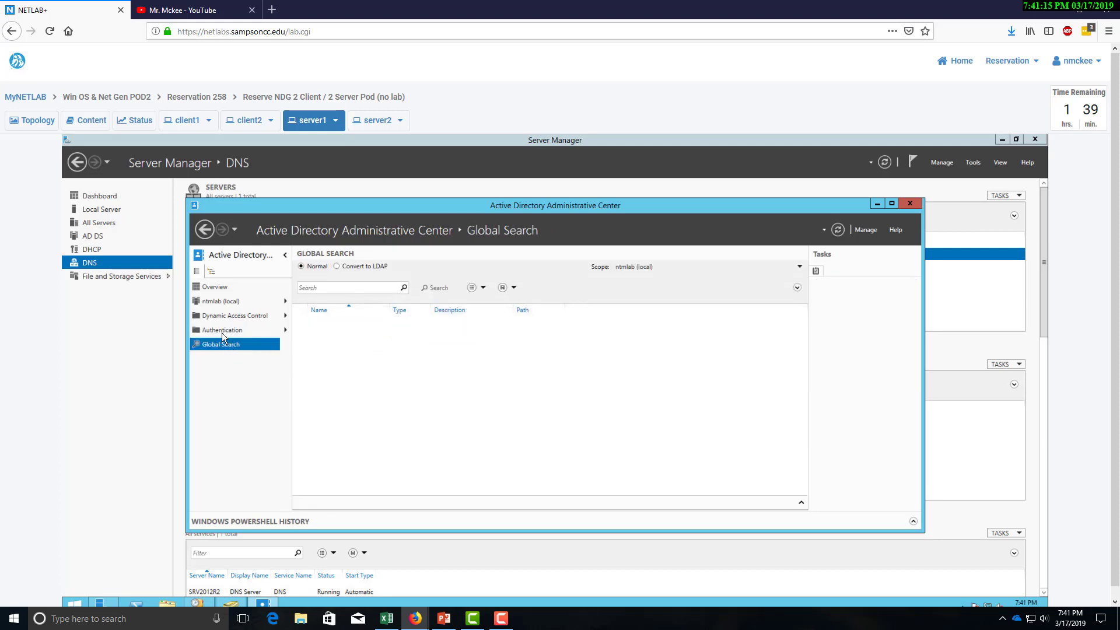
{"action": "left_click", "coordinate": [912, 204]}
Launch Active Directory Sites and Services from Server Manager's Tools menu.
{"action": "left_click", "coordinate": [972, 164]}
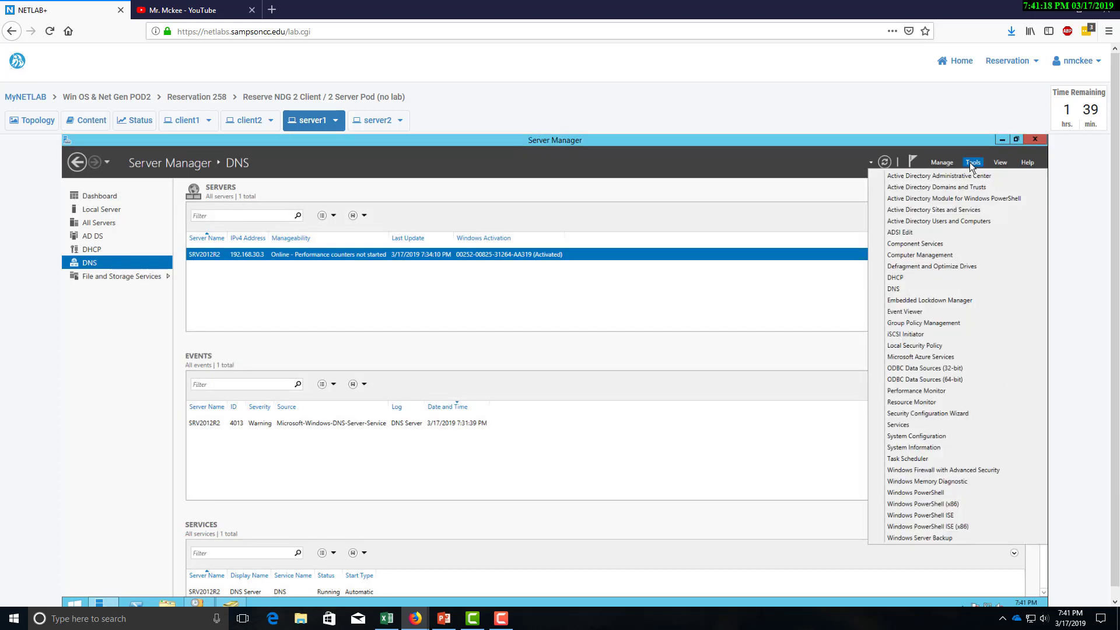
{"action": "left_click", "coordinate": [962, 209]}
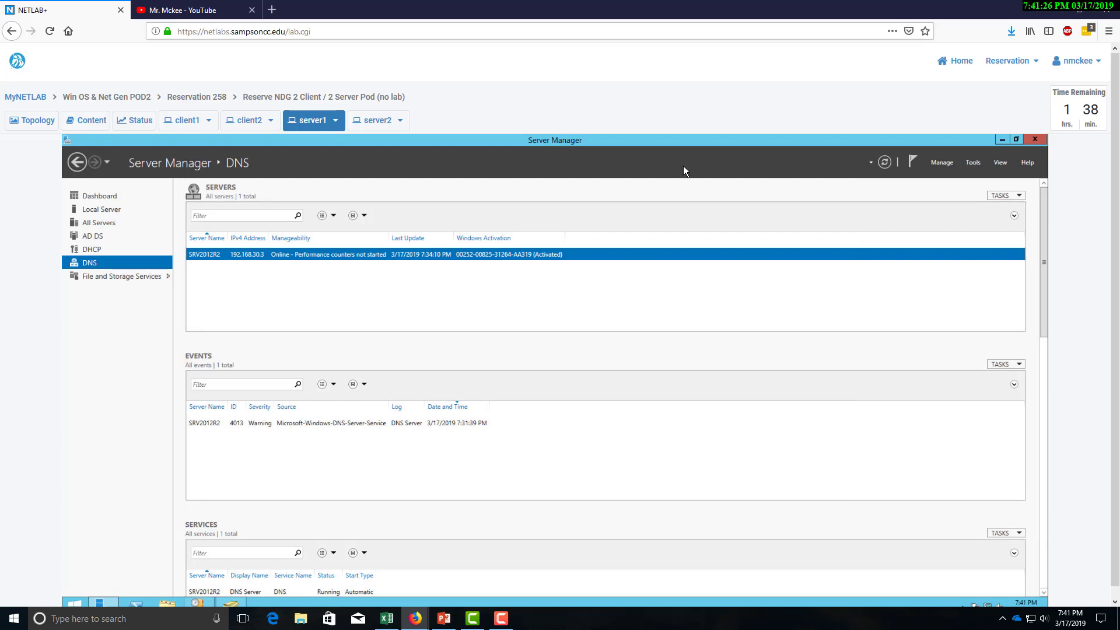
{"action": "left_click", "coordinate": [973, 163]}
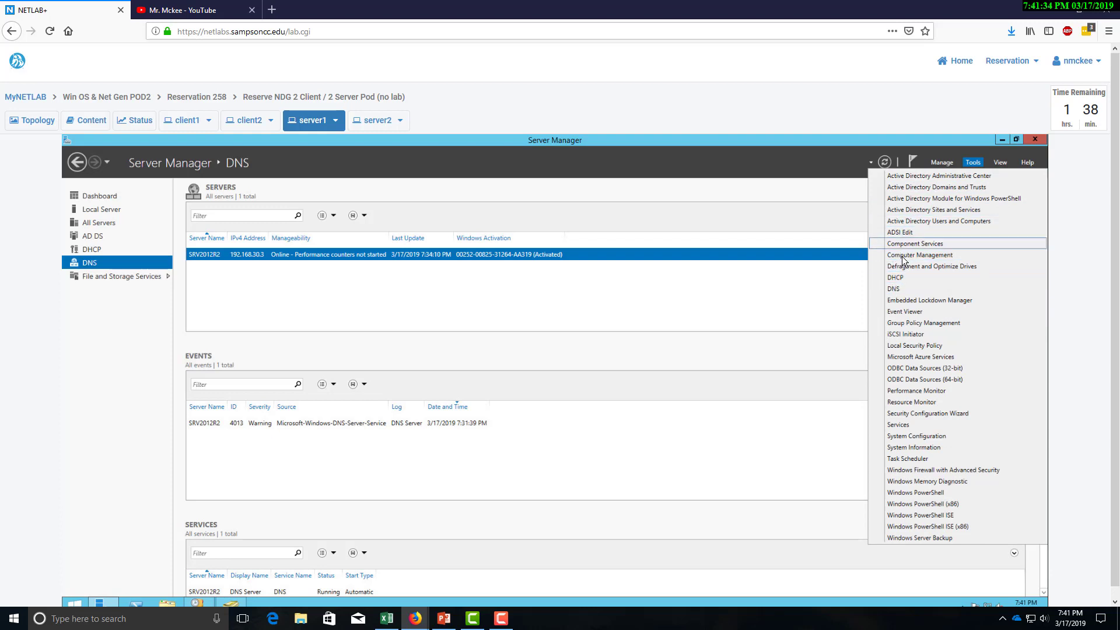
Expand Forest, Domains and ntmlab.local in Group Policy Management, widen the tree pane, then close it.
{"action": "left_click", "coordinate": [933, 323]}
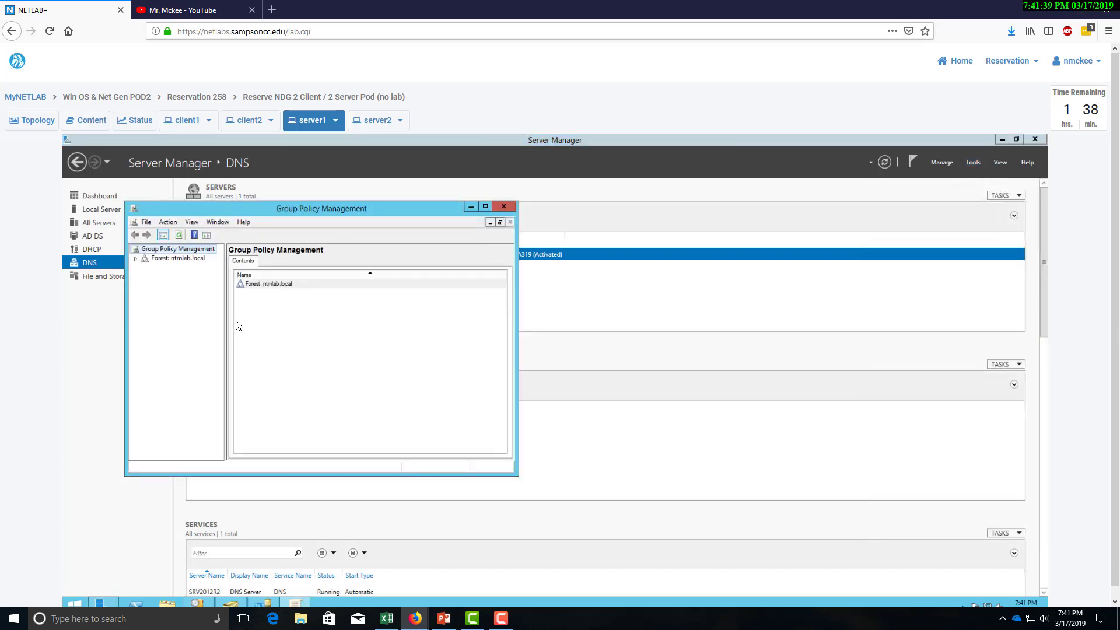
{"action": "left_click", "coordinate": [136, 258]}
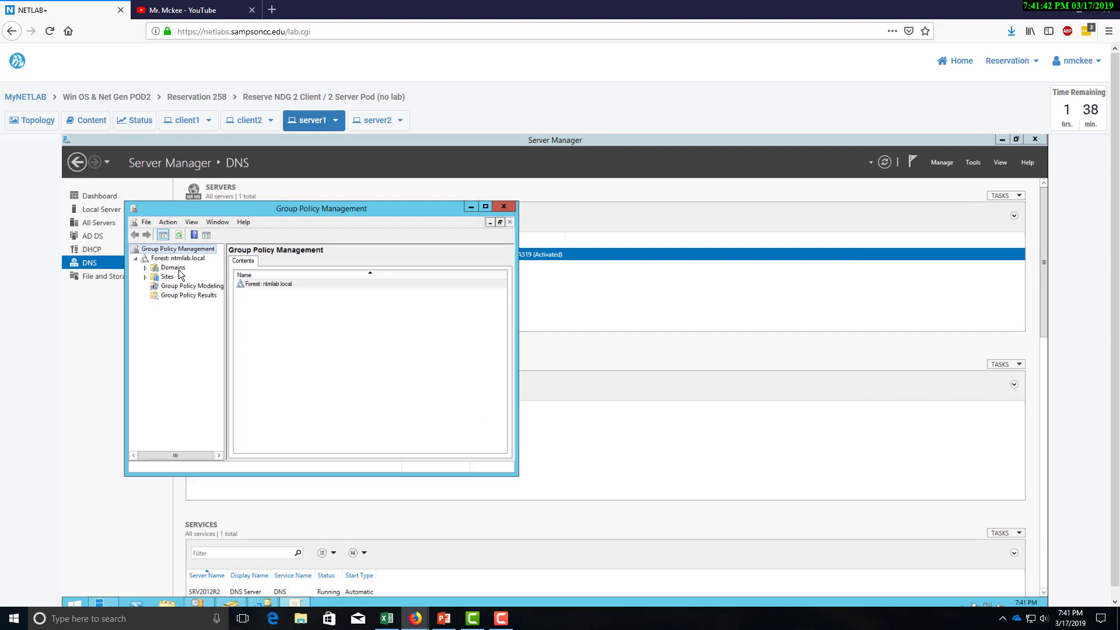
{"action": "left_click", "coordinate": [146, 270]}
{"action": "left_click", "coordinate": [145, 267]}
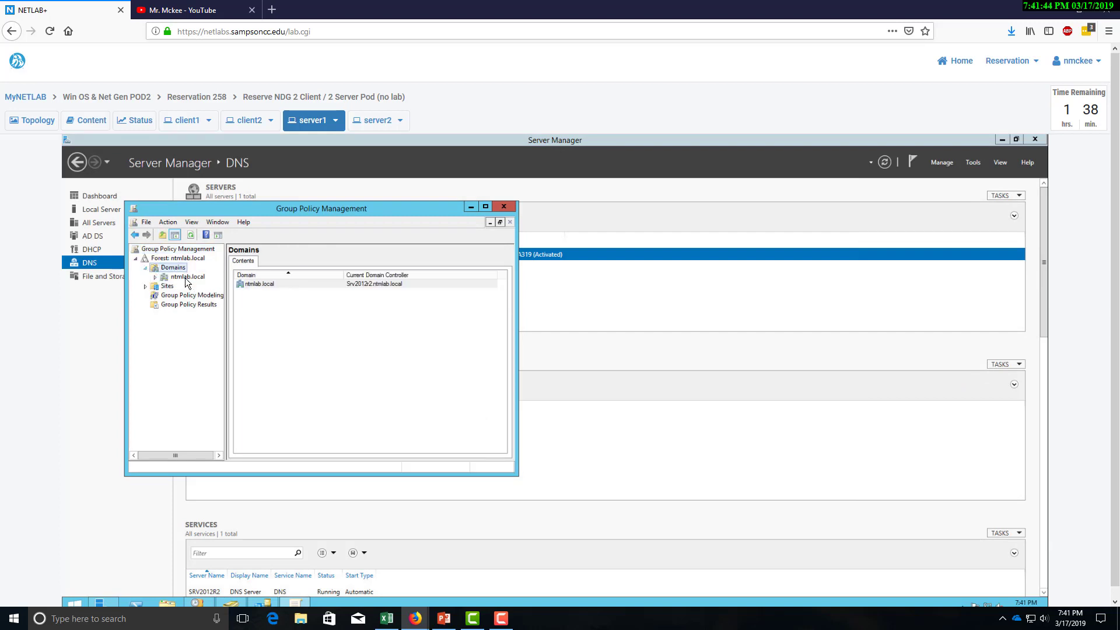
{"action": "left_click", "coordinate": [170, 275]}
{"action": "left_click", "coordinate": [156, 278]}
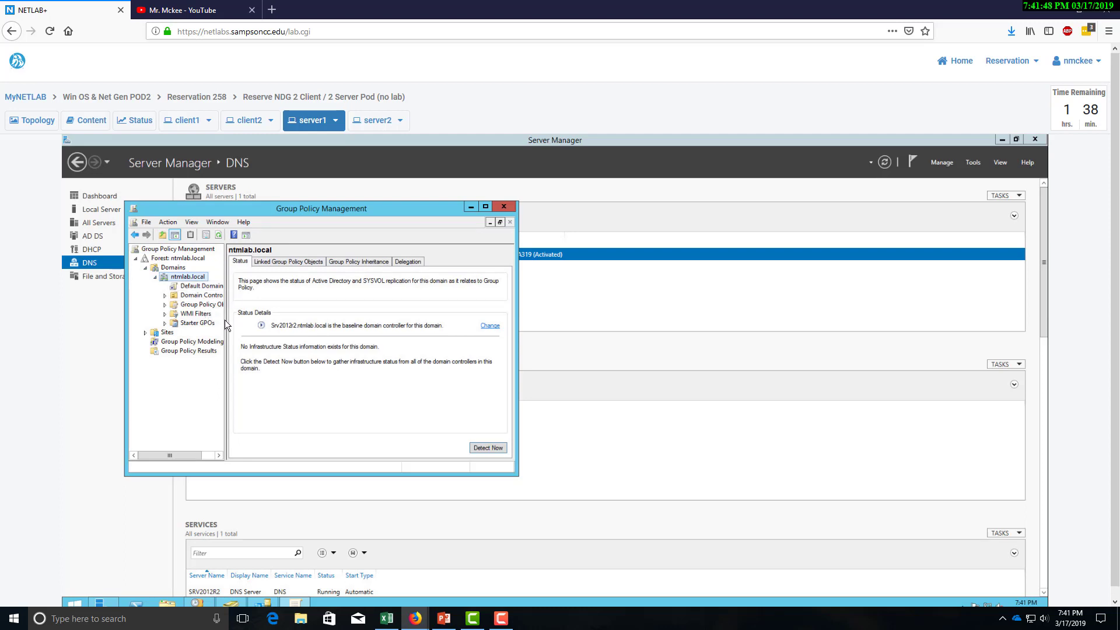
{"action": "left_click_drag", "start_coordinate": [225, 320], "coordinate": [269, 324]}
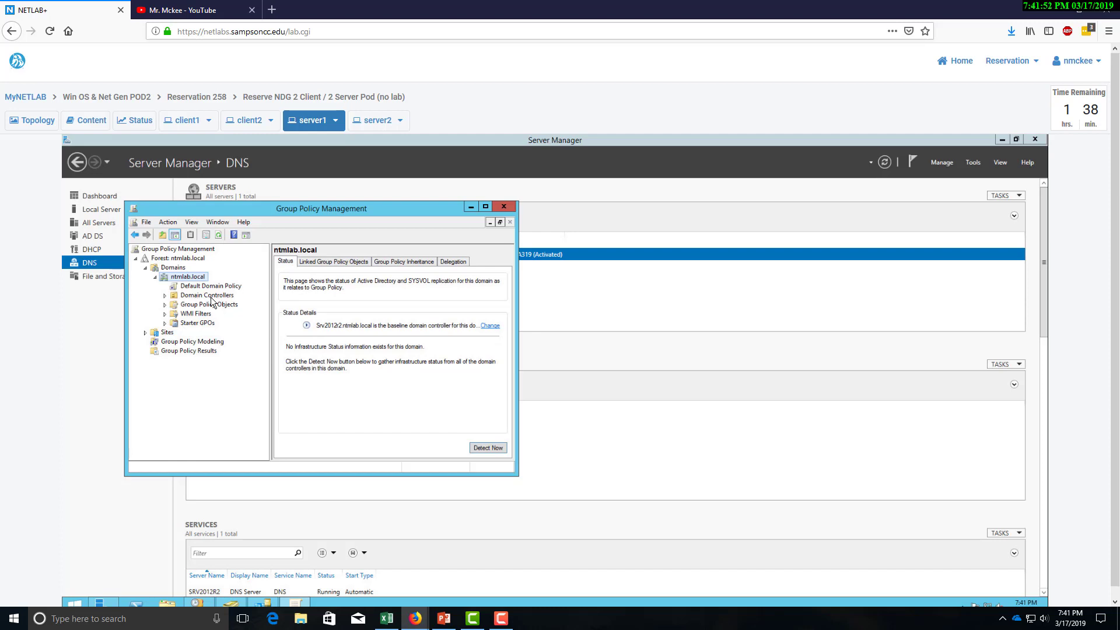
{"action": "left_click", "coordinate": [504, 206]}
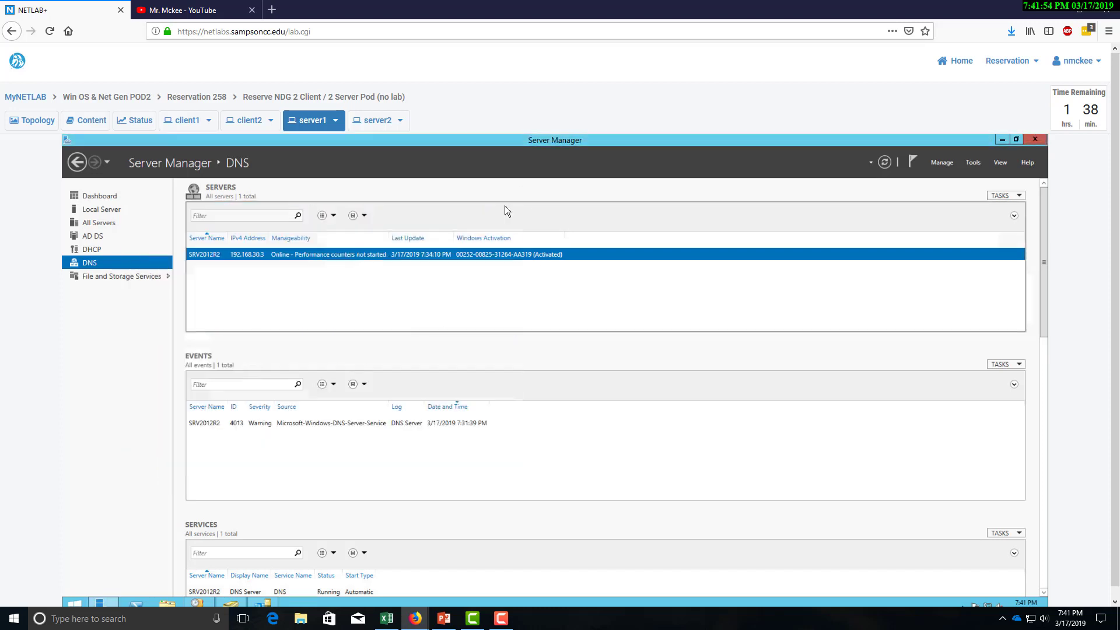
Reopen Active Directory Users and Computers, expand ntmlab.local, and show the domain's New object choices.
{"action": "left_click", "coordinate": [975, 165]}
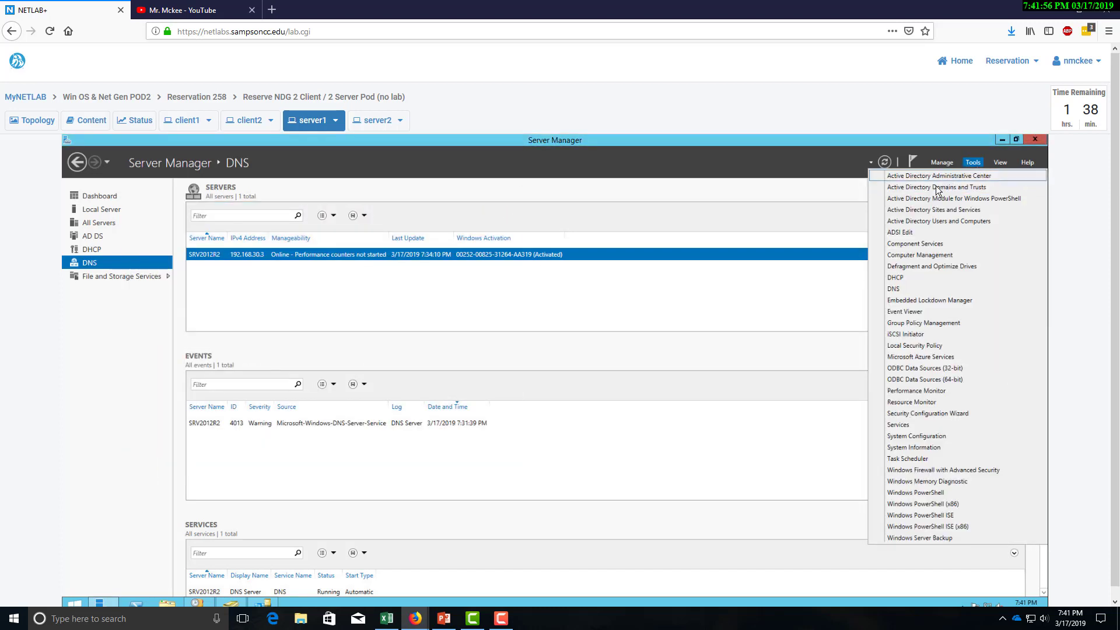
{"action": "left_click", "coordinate": [932, 221]}
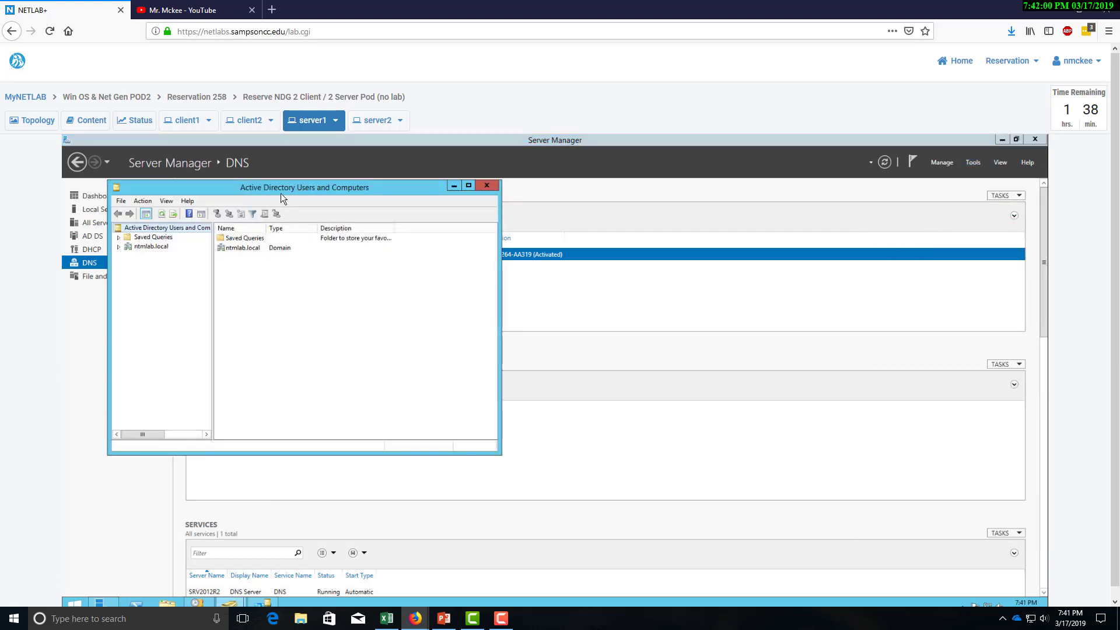
{"action": "left_click_drag", "start_coordinate": [281, 194], "coordinate": [434, 195]}
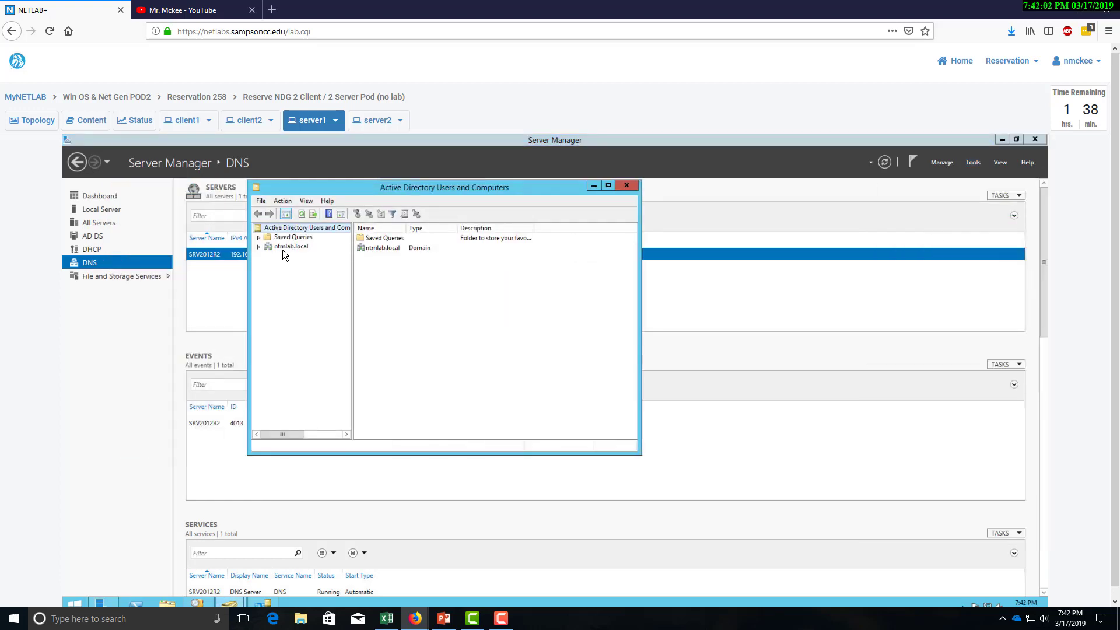
{"action": "double_click", "coordinate": [283, 248]}
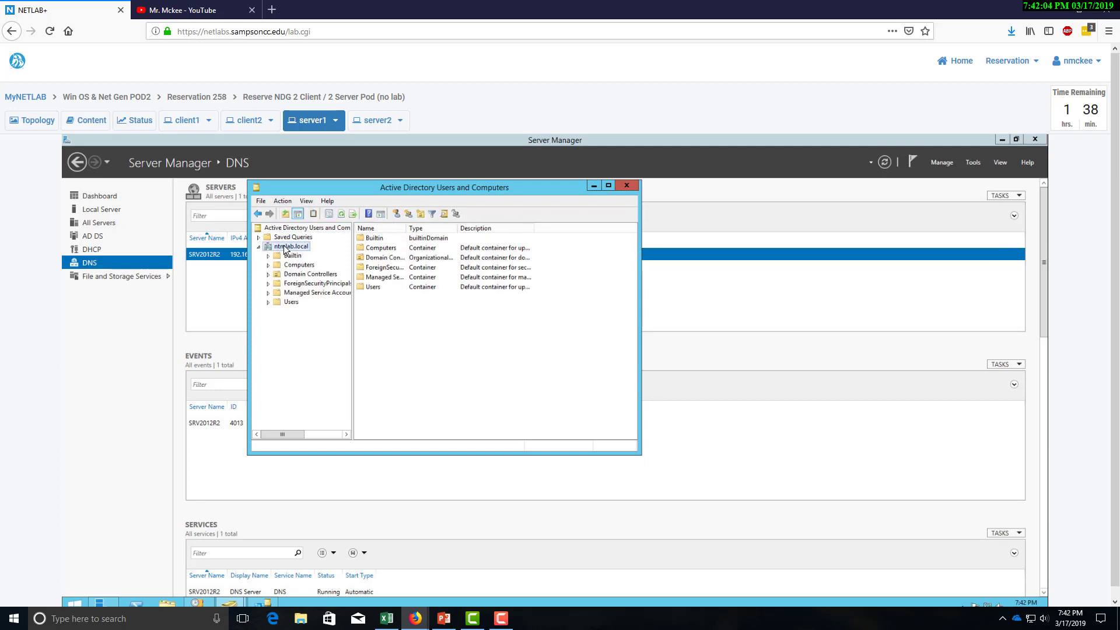
{"action": "right_click", "coordinate": [284, 247]}
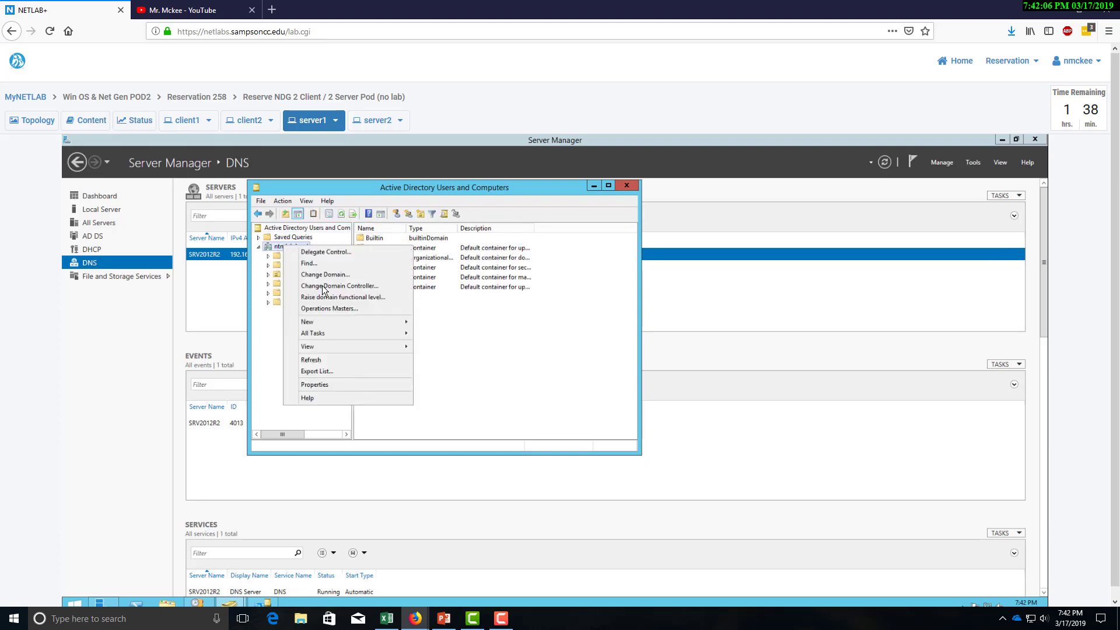
{"action": "left_click", "coordinate": [254, 271]}
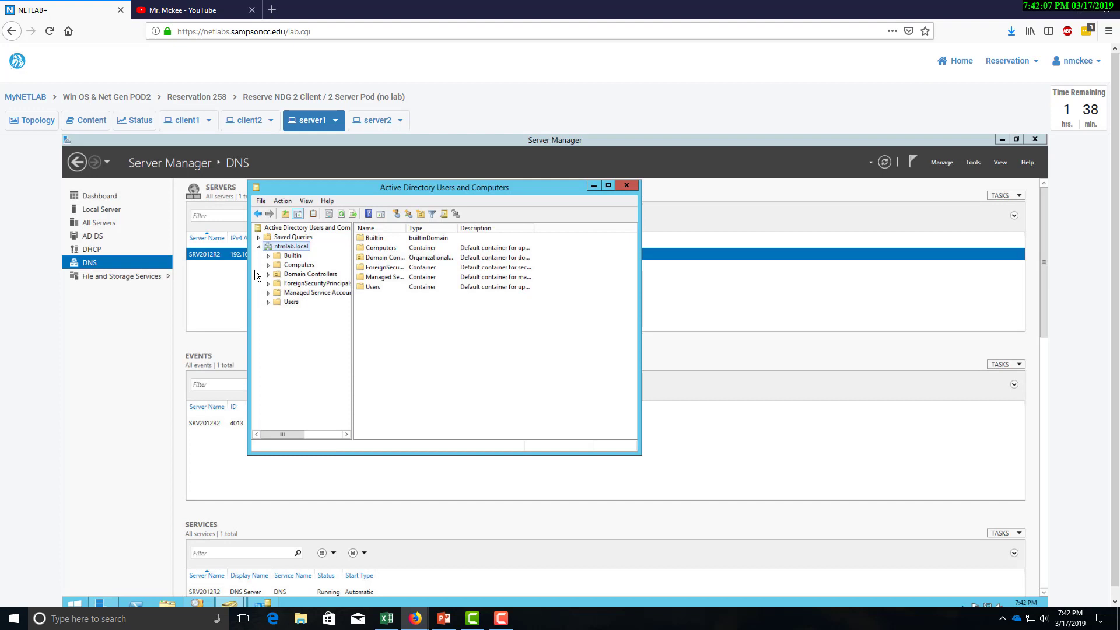
{"action": "right_click", "coordinate": [289, 247]}
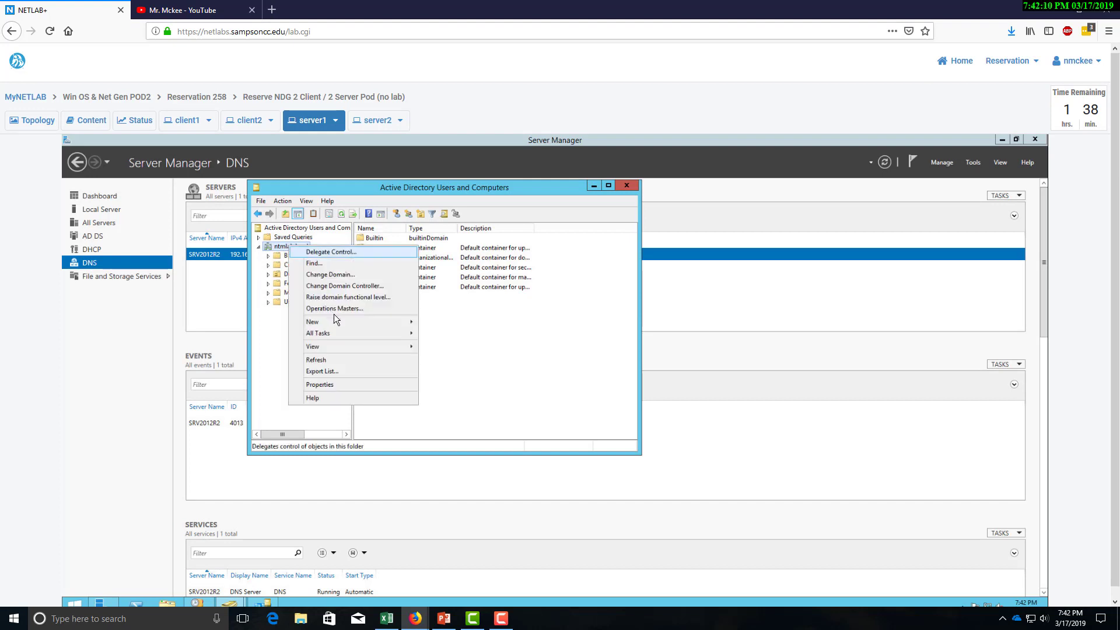
{"action": "mouse_move", "coordinate": [340, 320]}
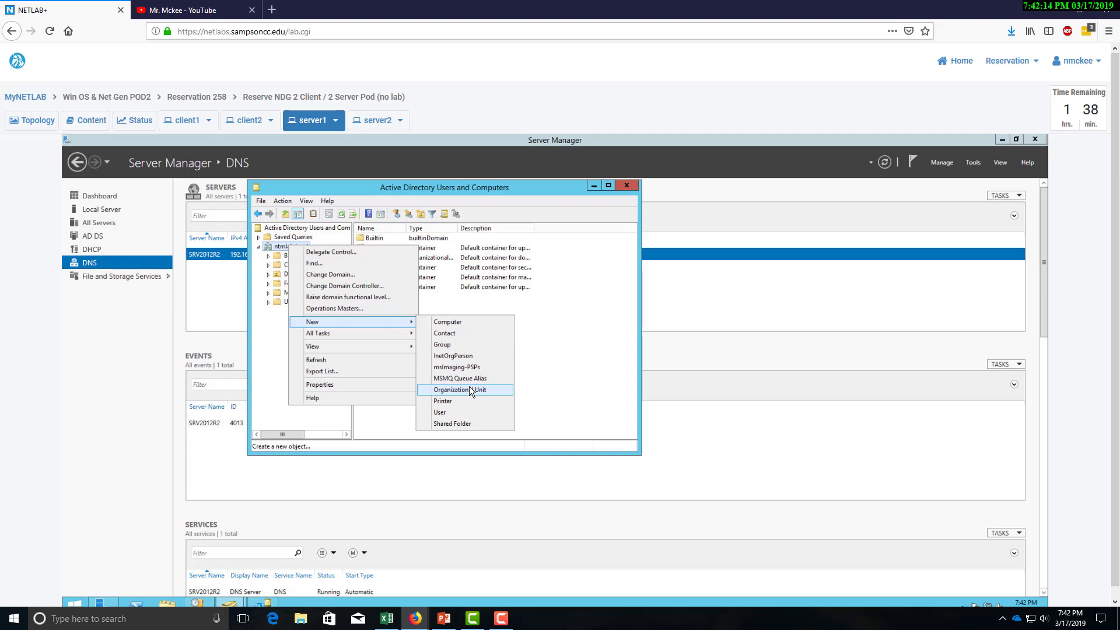
Start a new user in ntmlab.local while checking the user list in the AD_Planner spreadsheet.
{"action": "left_click", "coordinate": [451, 413]}
{"action": "left_click_drag", "start_coordinate": [345, 195], "coordinate": [332, 193]}
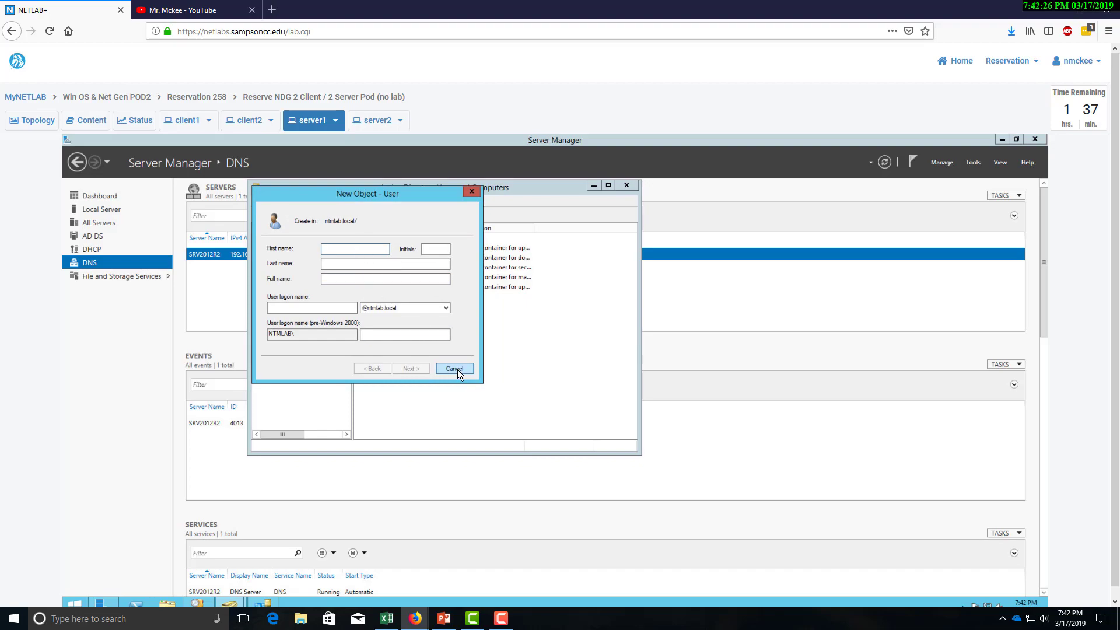
{"action": "left_click_drag", "start_coordinate": [0, 57], "coordinate": [997, 44]}
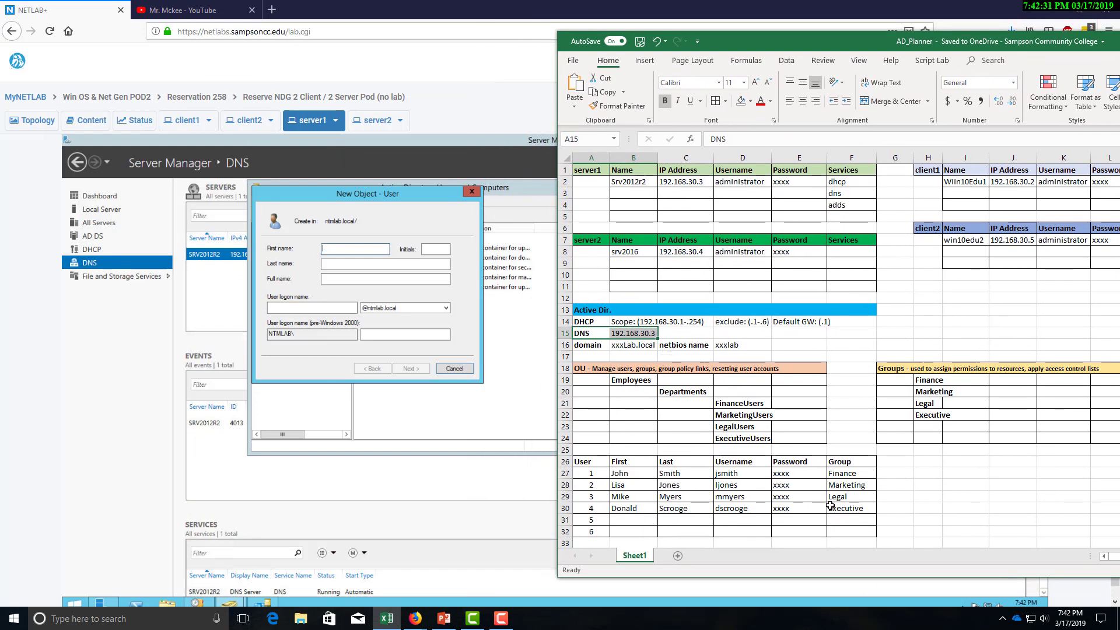
{"action": "left_click", "coordinate": [359, 250]}
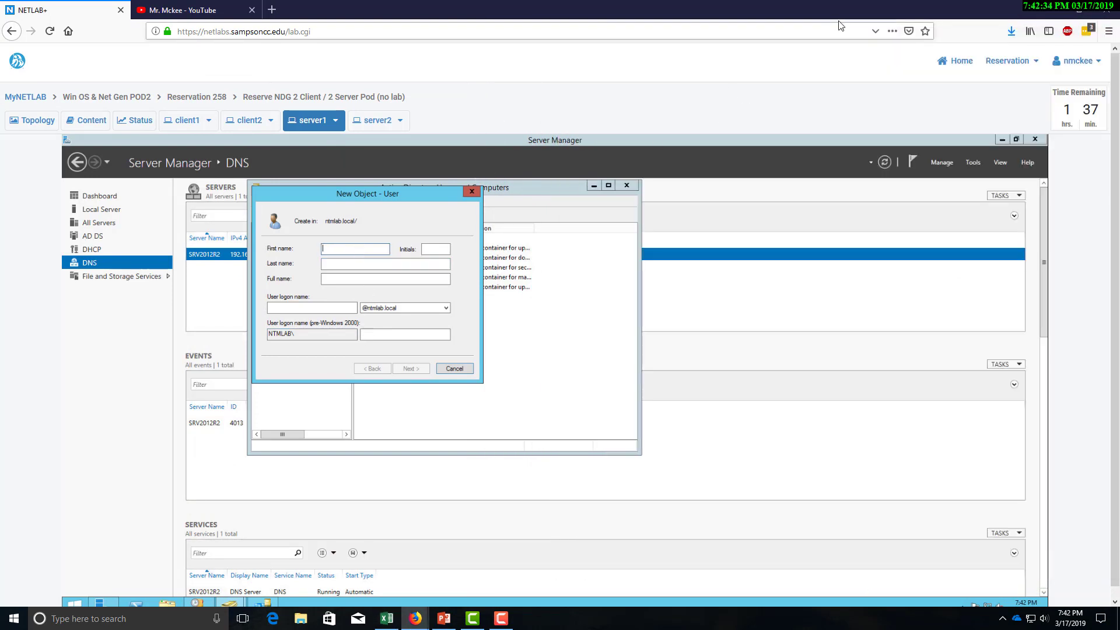
{"action": "left_click_drag", "start_coordinate": [842, 5], "coordinate": [927, 136]}
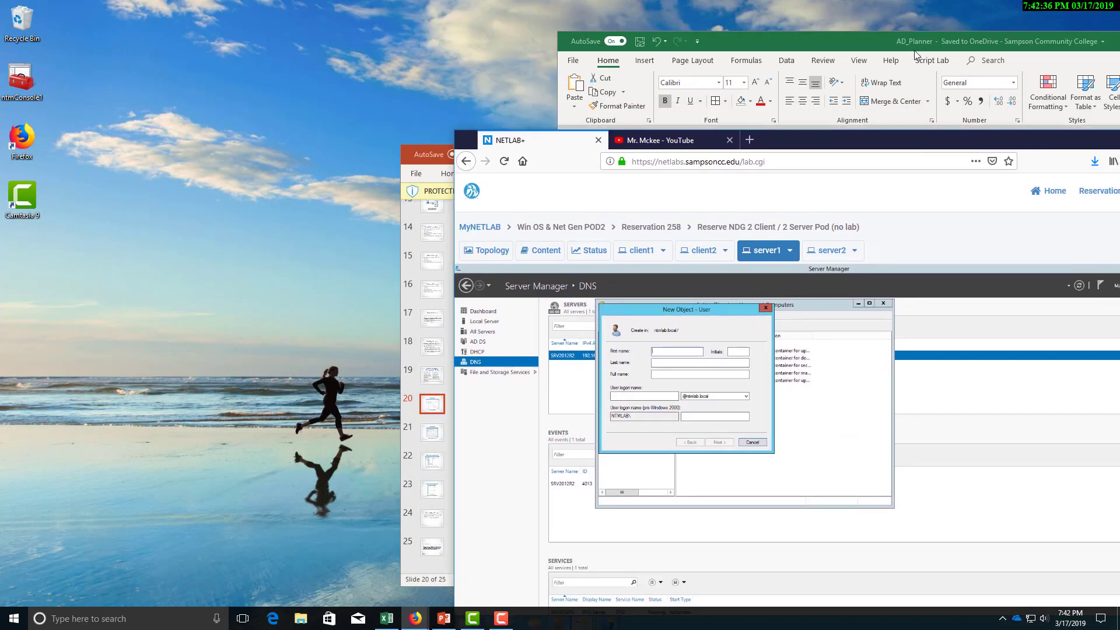
{"action": "left_click_drag", "start_coordinate": [911, 42], "coordinate": [0, 13]}
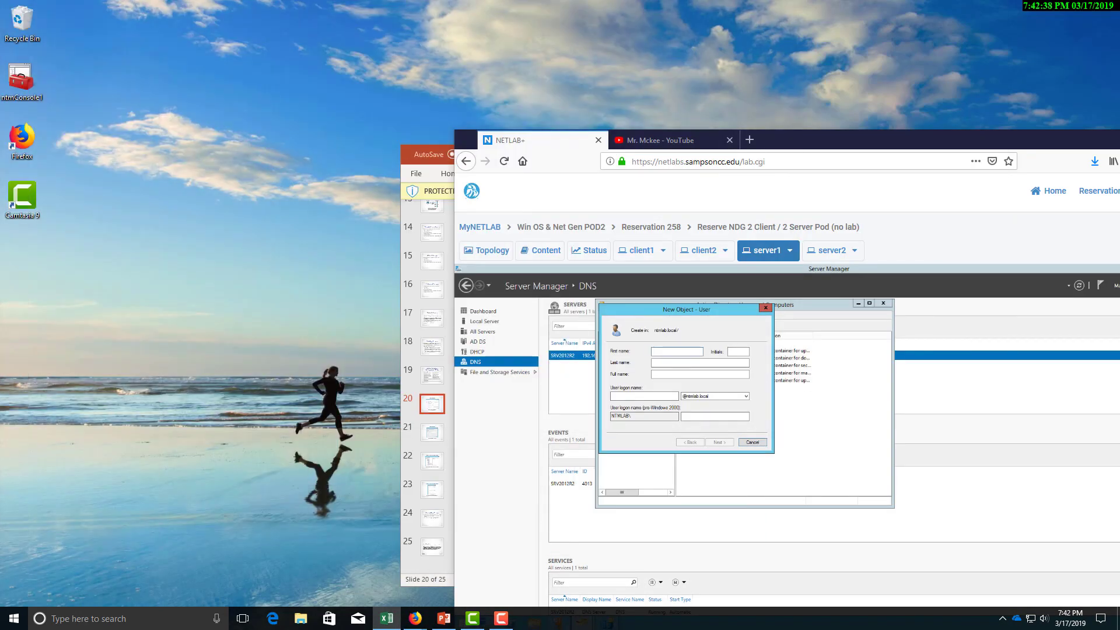
{"action": "double_click", "coordinate": [862, 143]}
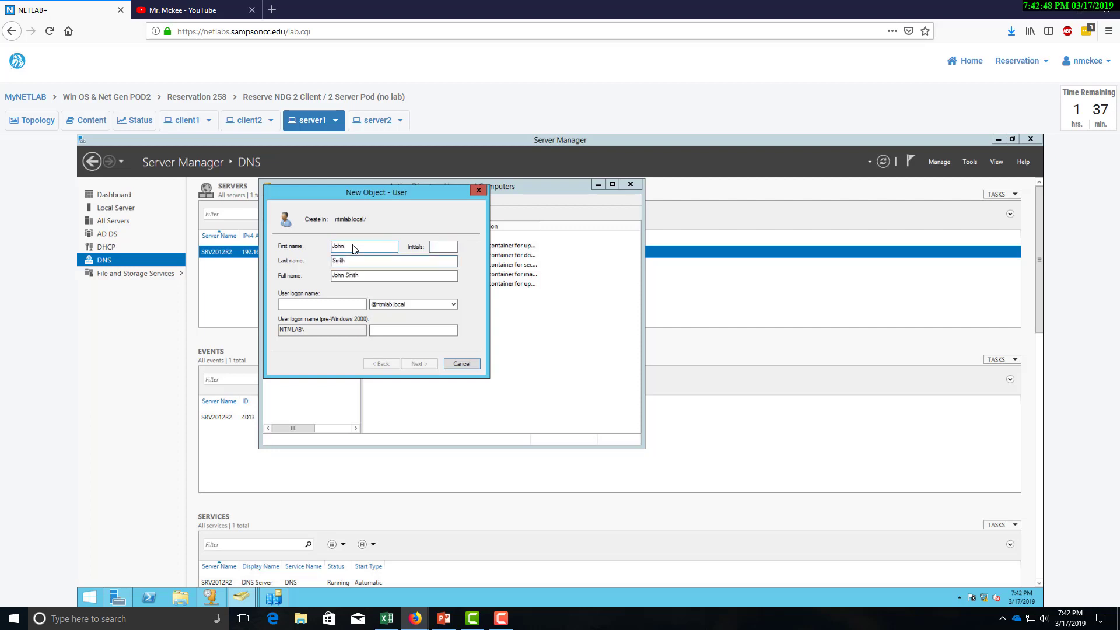
Enter the first user's logon name and continue to the password page.
{"action": "left_click", "coordinate": [322, 304]}
{"action": "type", "text": "jsmith"}
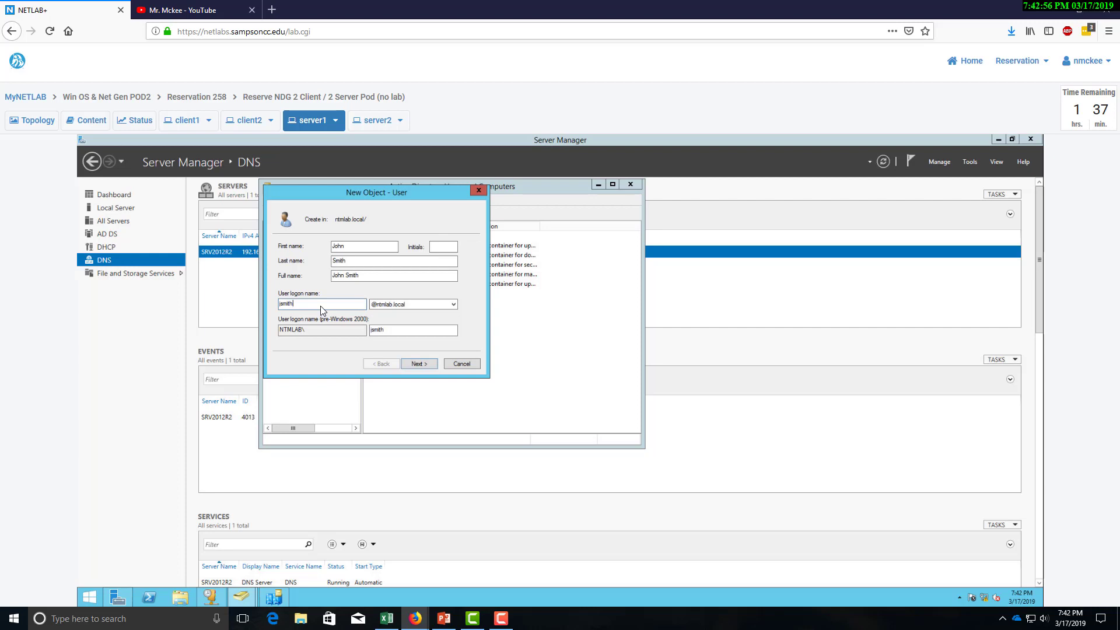
{"action": "left_click", "coordinate": [419, 366]}
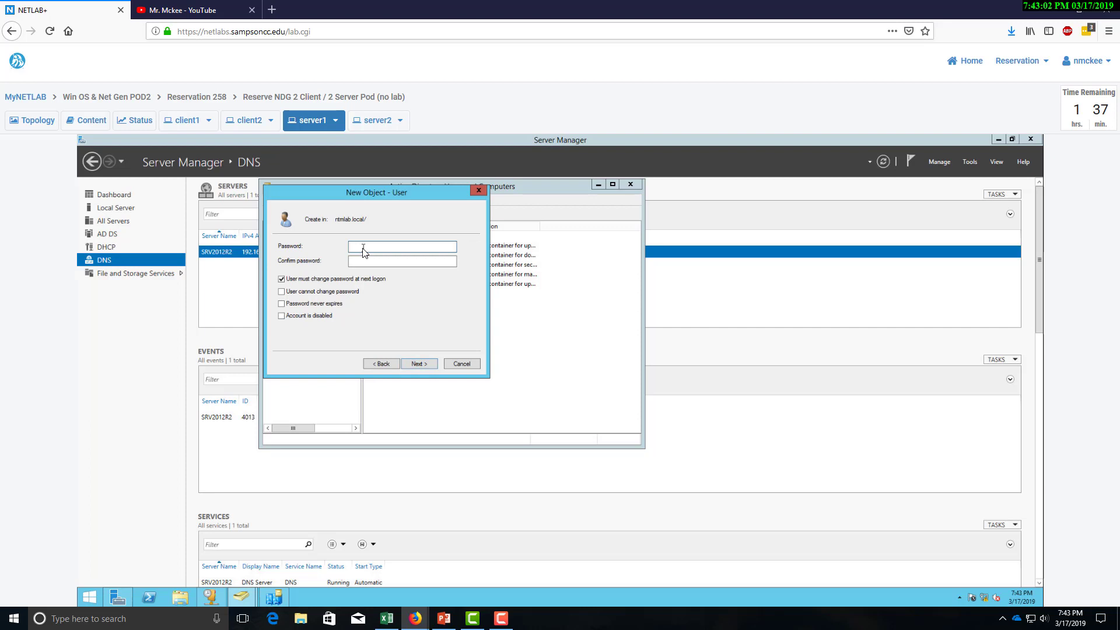
Set and confirm the password, never expiring and no forced change at logon, and finish.
{"action": "type", "text": "Password123!"}
{"action": "left_click", "coordinate": [369, 262]}
{"action": "type", "text": "Password123!"}
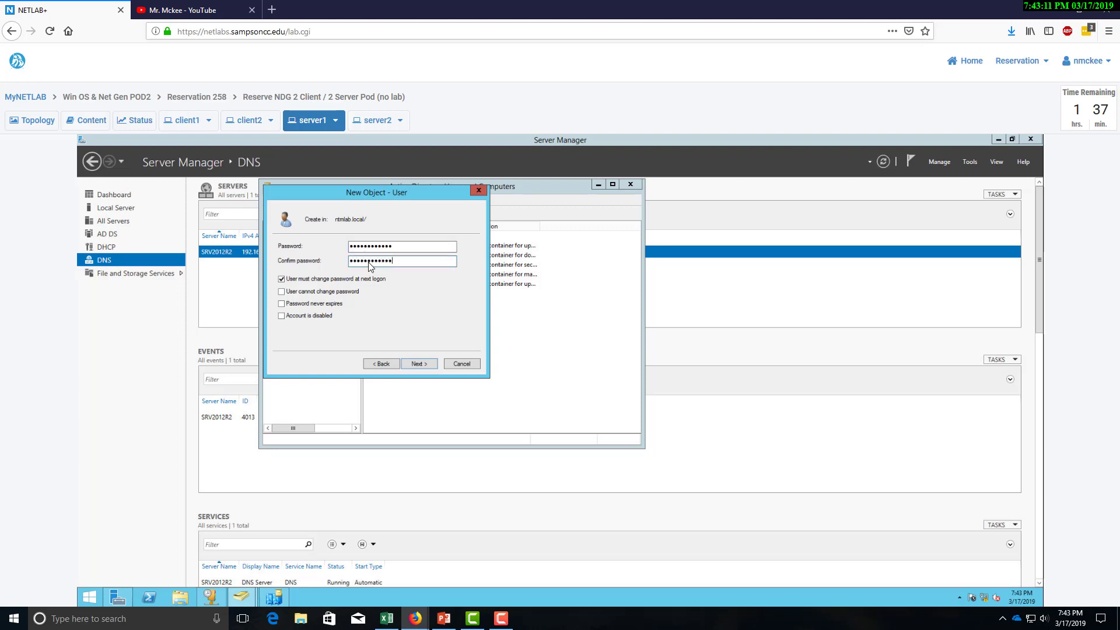
{"action": "left_click", "coordinate": [283, 278]}
{"action": "left_click", "coordinate": [282, 303]}
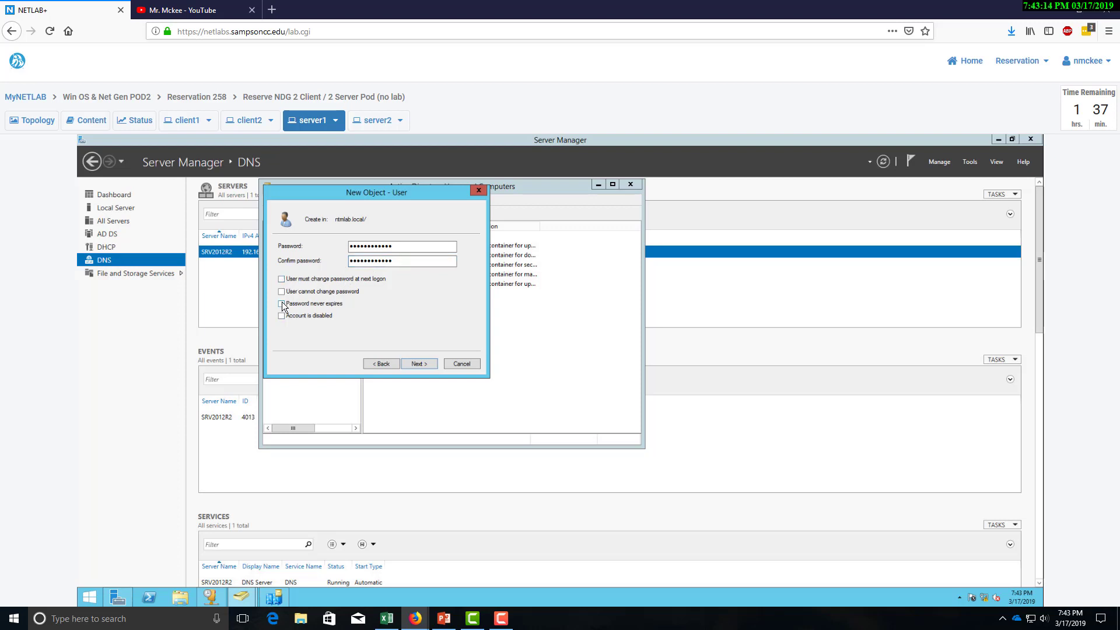
{"action": "left_click", "coordinate": [421, 365]}
{"action": "left_click", "coordinate": [420, 364]}
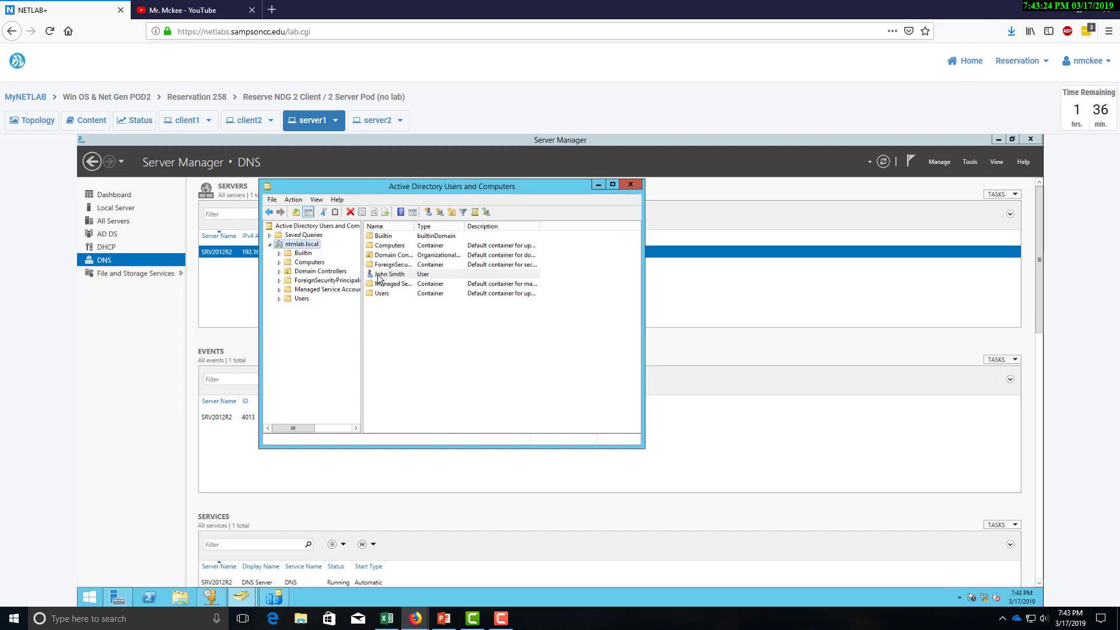
Keep the new user at the domain root, cancel a copy attempt, and show the domain's New menu.
{"action": "left_click_drag", "start_coordinate": [378, 292], "coordinate": [380, 292]}
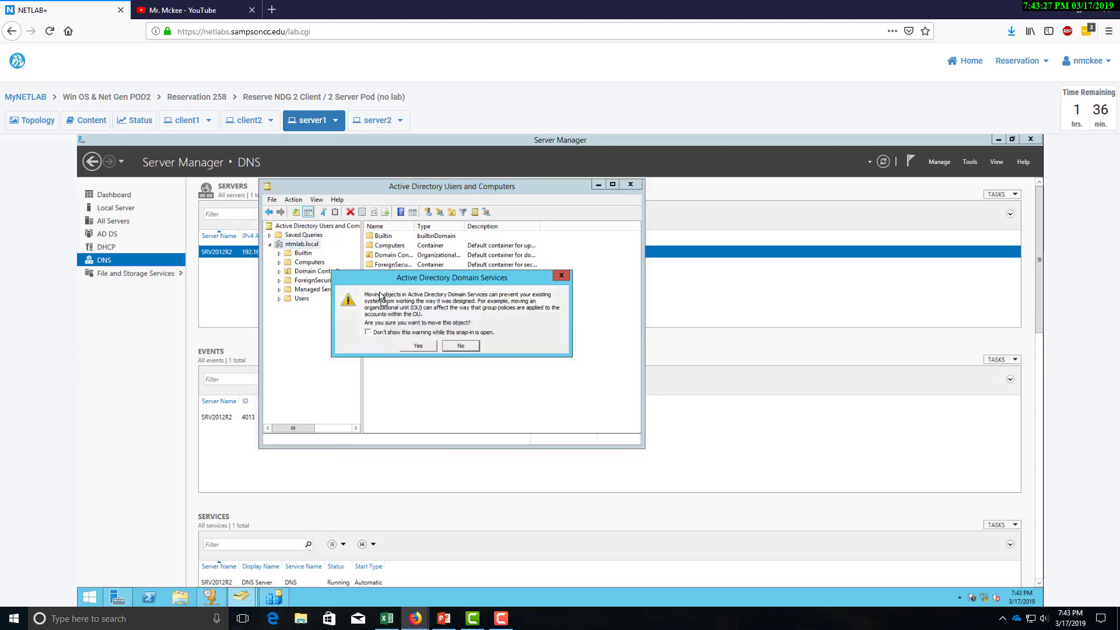
{"action": "left_click", "coordinate": [460, 346]}
{"action": "left_click", "coordinate": [403, 320]}
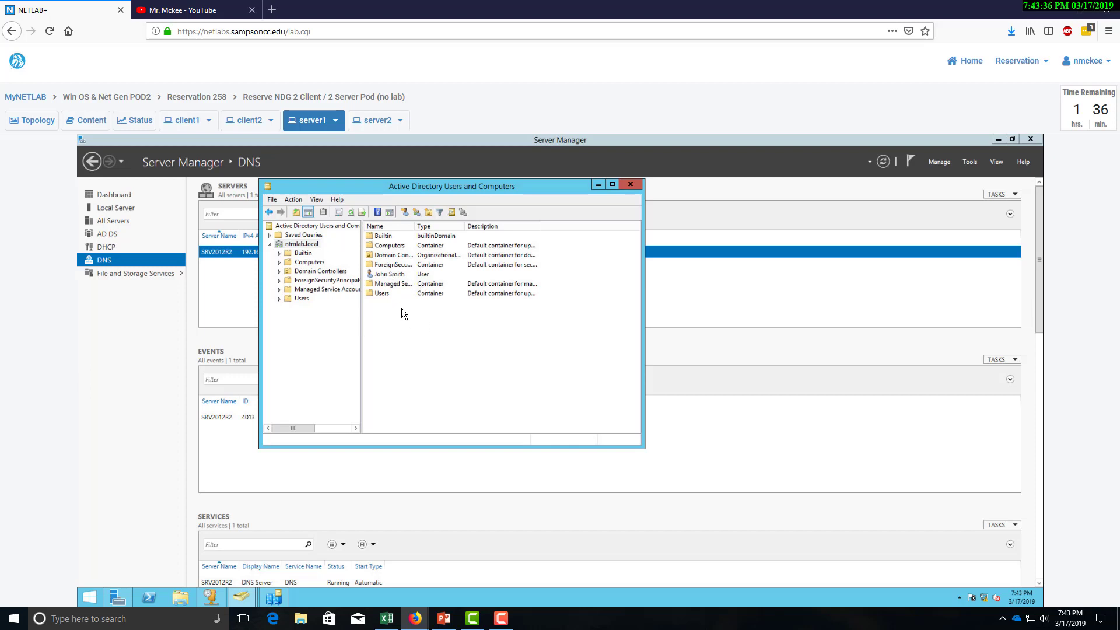
{"action": "right_click", "coordinate": [395, 275]}
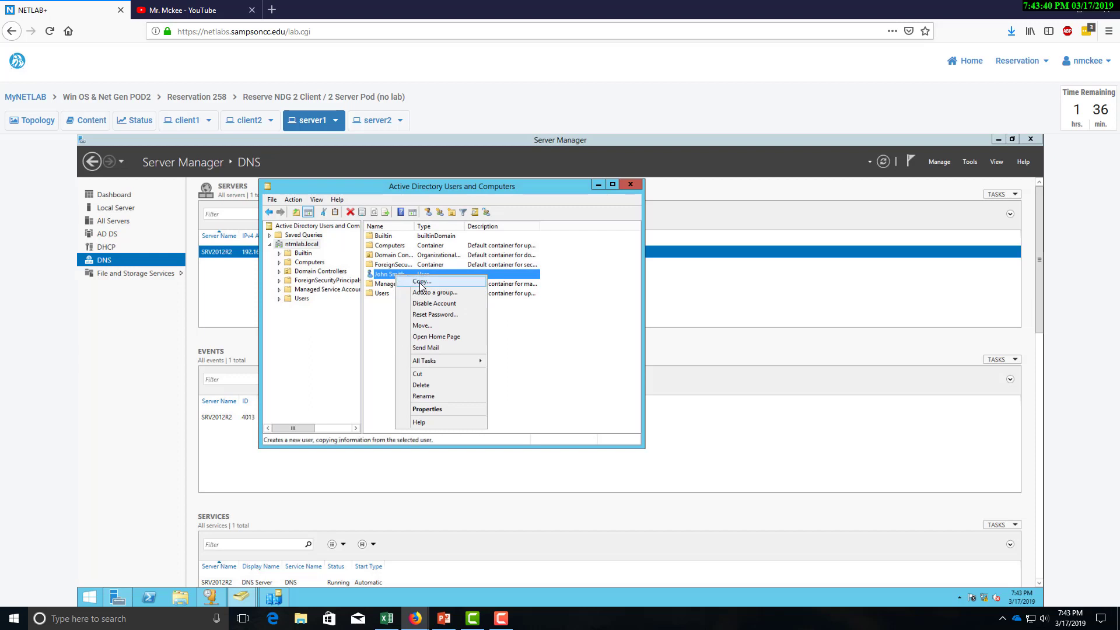
{"action": "left_click", "coordinate": [420, 282]}
{"action": "left_click", "coordinate": [465, 366]}
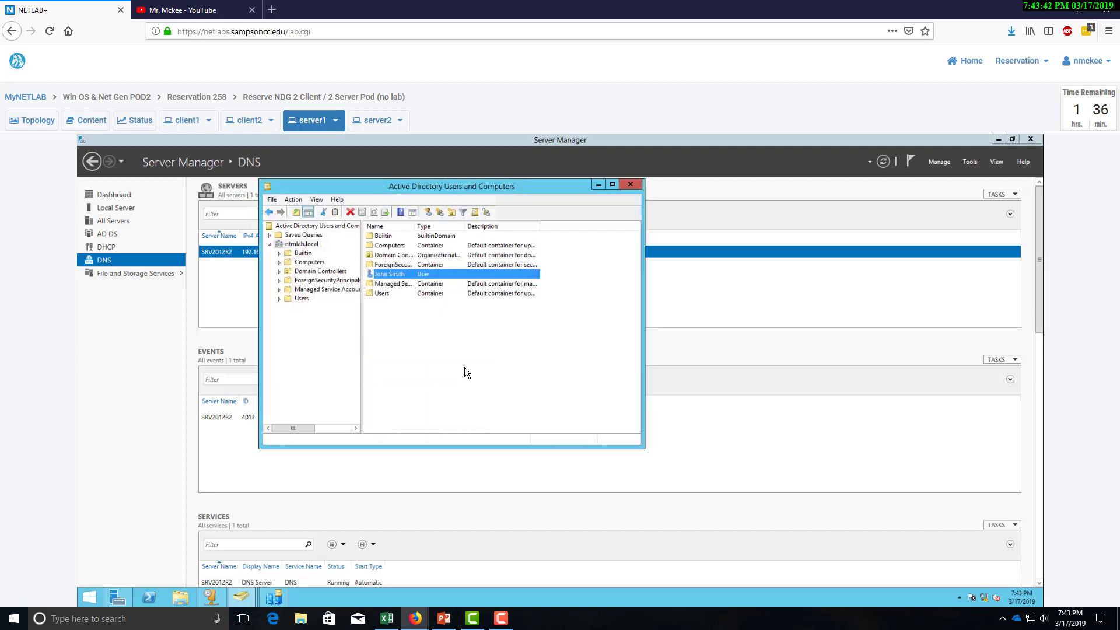
{"action": "right_click", "coordinate": [402, 327]}
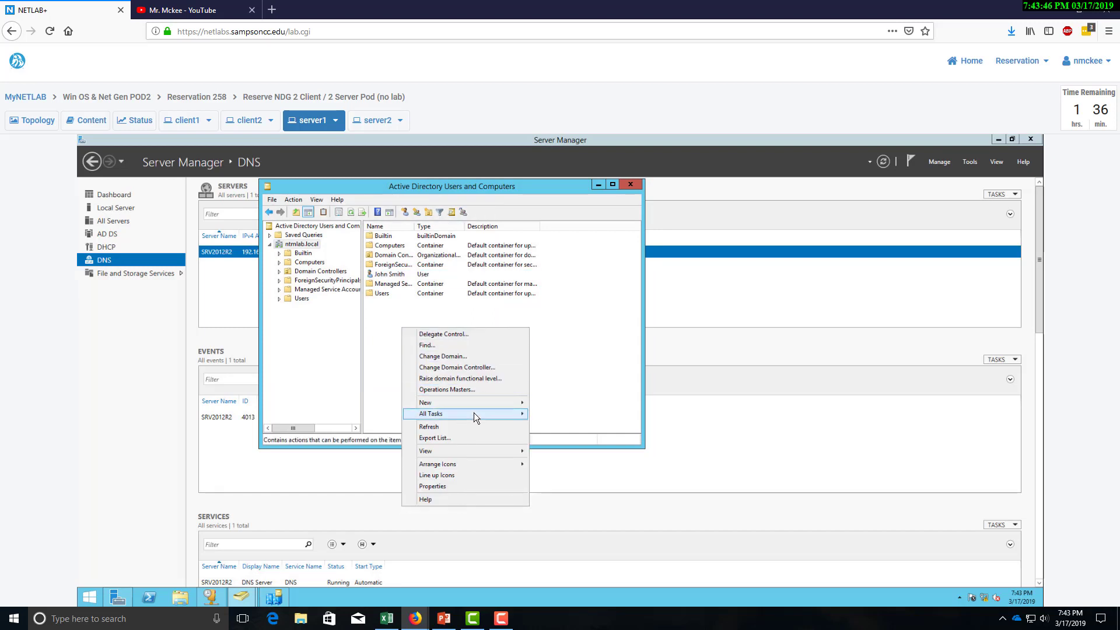
{"action": "mouse_move", "coordinate": [477, 406]}
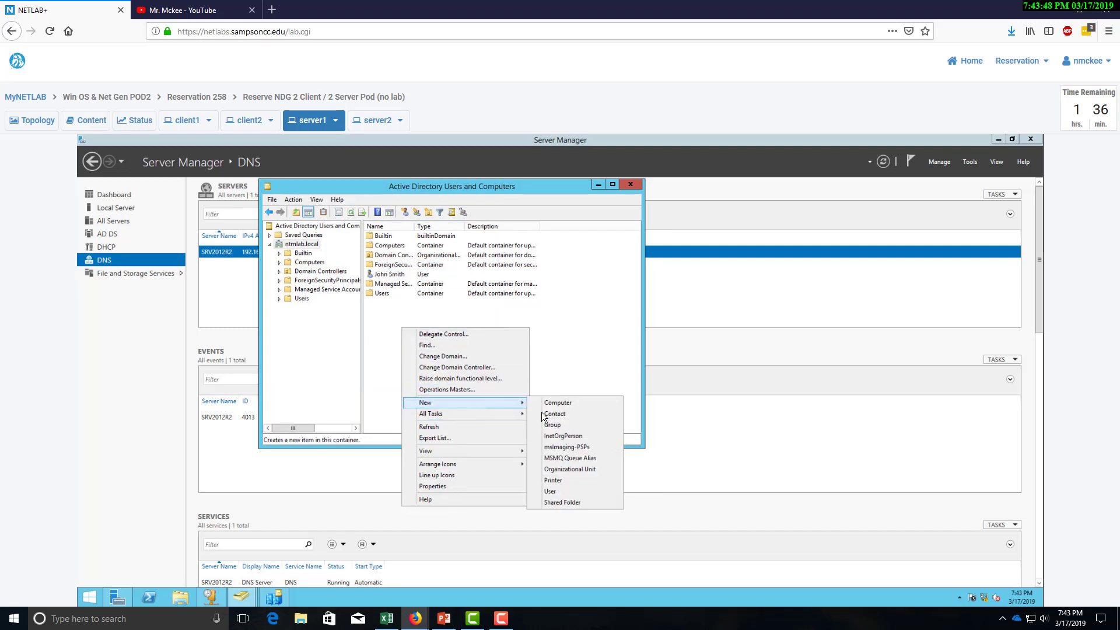
Start a new user and enter the second user's first name, last name and logon name.
{"action": "left_click", "coordinate": [553, 491]}
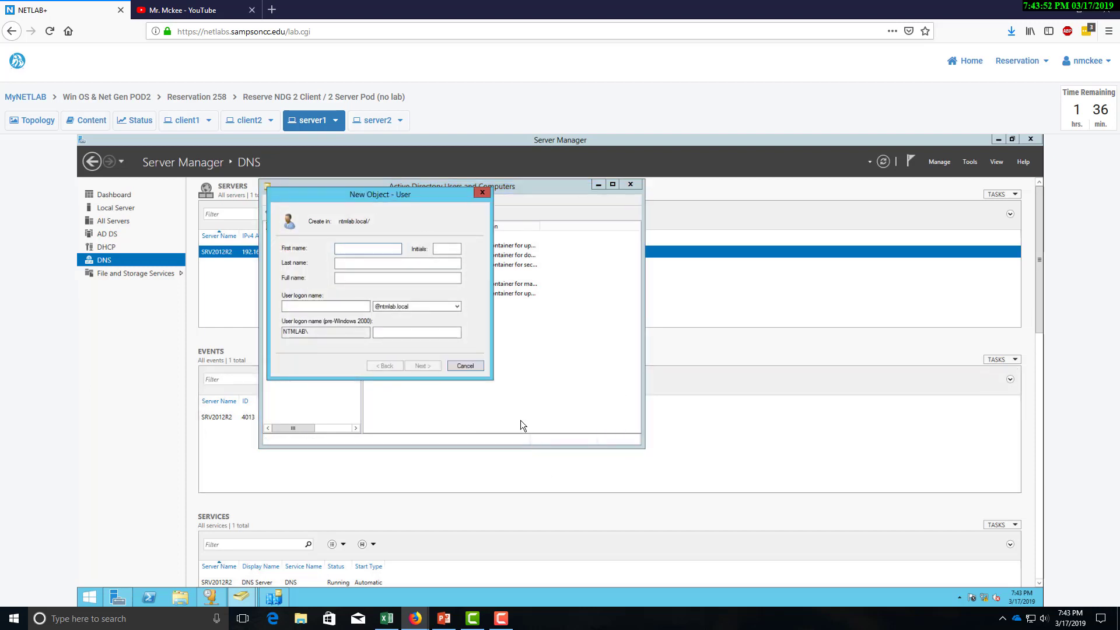
{"action": "key", "text": "Tab"}
{"action": "key", "text": "Tab"}
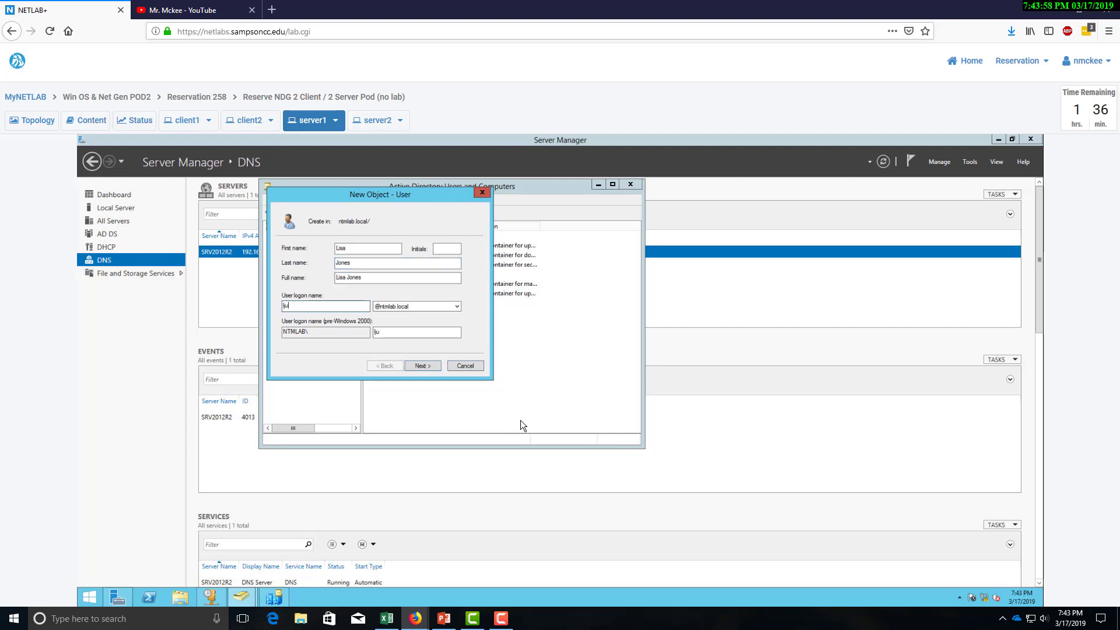
{"action": "left_click", "coordinate": [429, 366]}
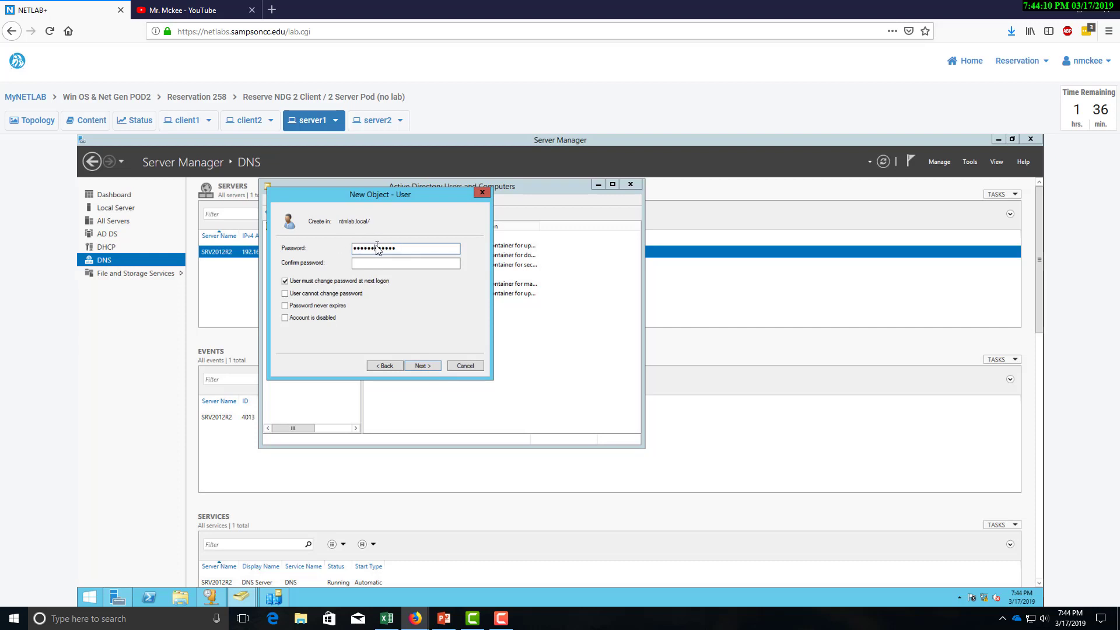
Set and confirm the second user's password, make it never expire, and finish.
{"action": "double_click", "coordinate": [377, 248]}
{"action": "left_click", "coordinate": [373, 266]}
{"action": "type", "text": "••••••••••••"}
{"action": "left_click", "coordinate": [284, 306]}
{"action": "left_click", "coordinate": [419, 366]}
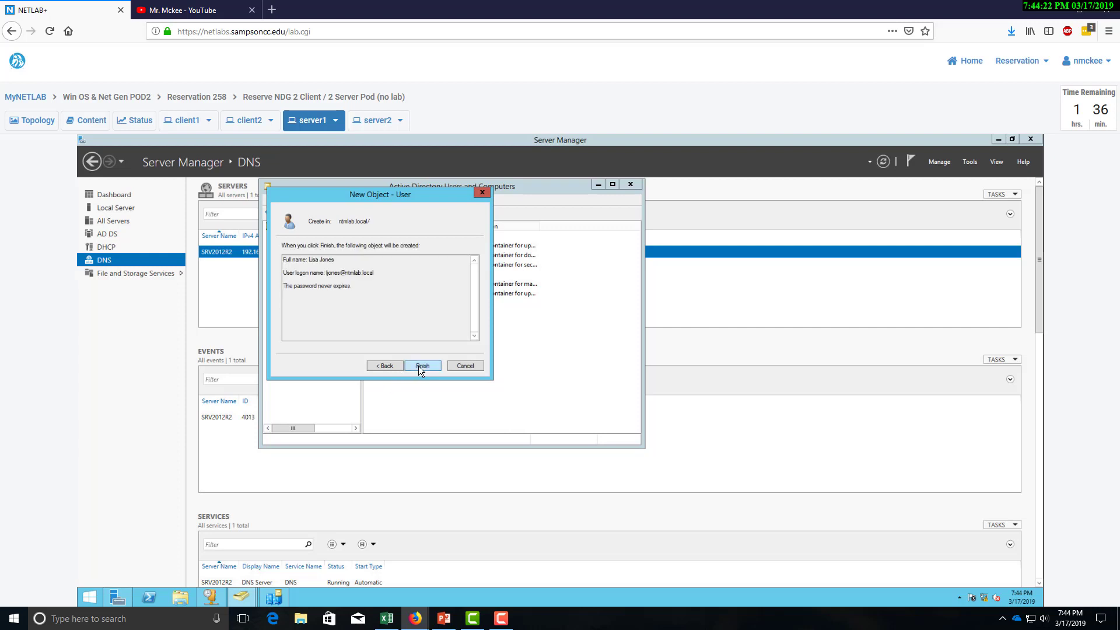
{"action": "left_click", "coordinate": [422, 366]}
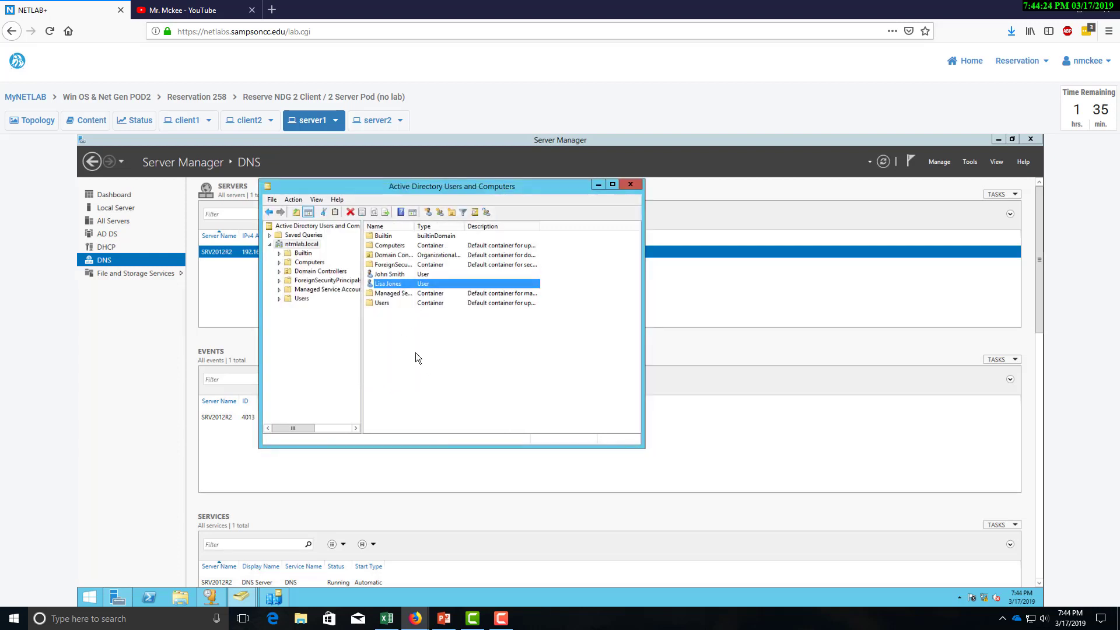
Start another new user and enter the third user's name and logon name.
{"action": "right_click", "coordinate": [397, 344]}
{"action": "mouse_move", "coordinate": [443, 418]}
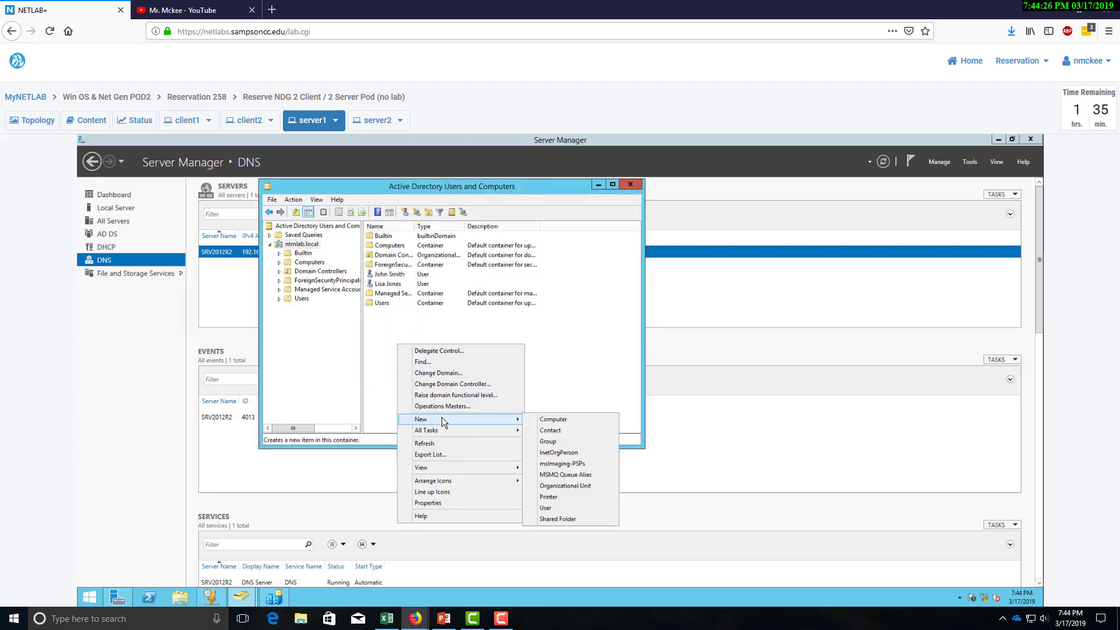
{"action": "left_click", "coordinate": [548, 510]}
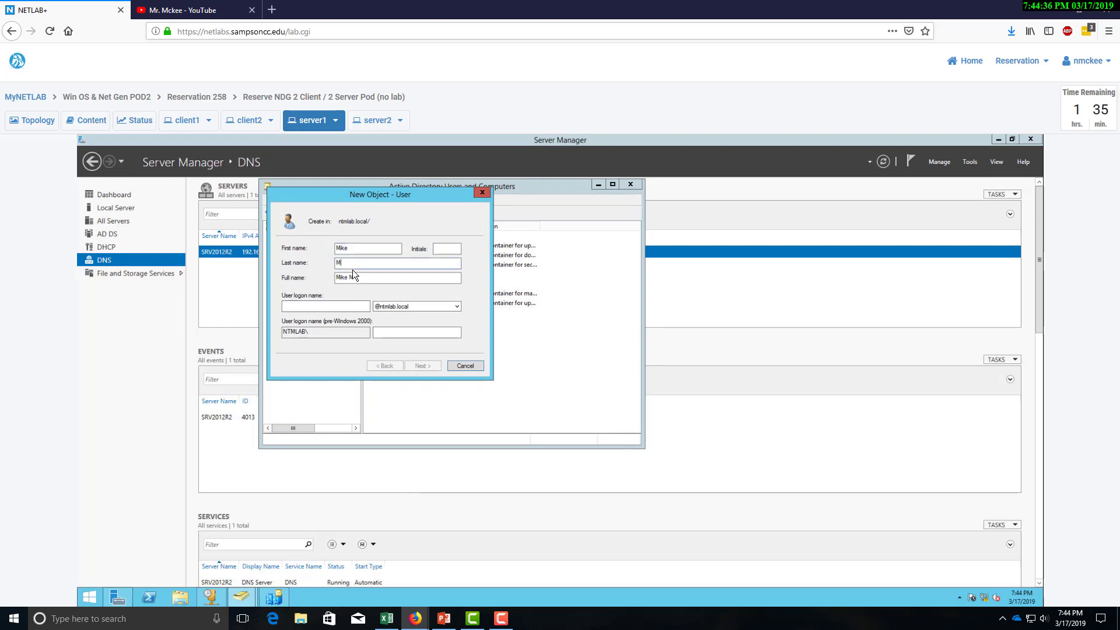
{"action": "type", "text": "ers"}
{"action": "key", "text": "Tab"}
{"action": "key", "text": "Tab"}
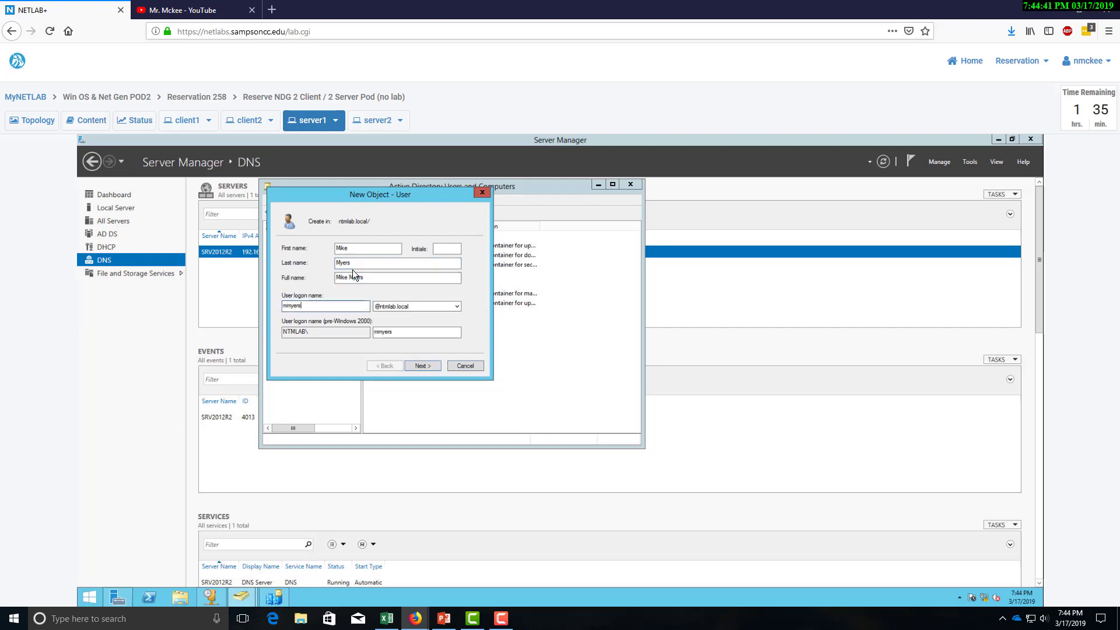
{"action": "left_click", "coordinate": [425, 363]}
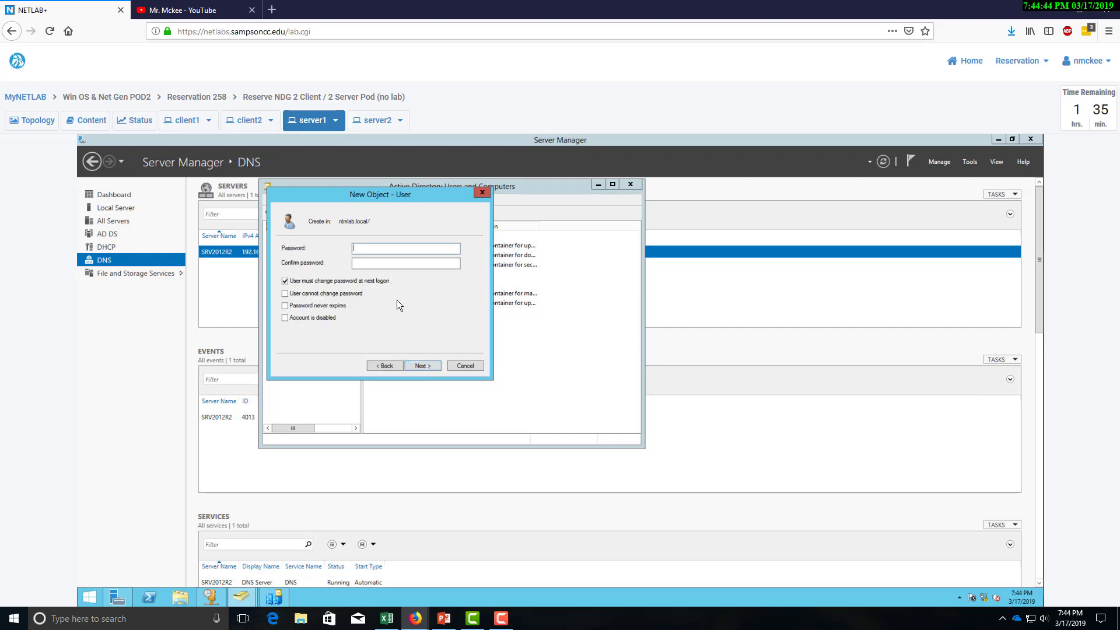
Set and confirm the third user's password, make it never expire, and finish.
{"action": "type", "text": "Pa$$w0rd••••"}
{"action": "key", "text": "Tab"}
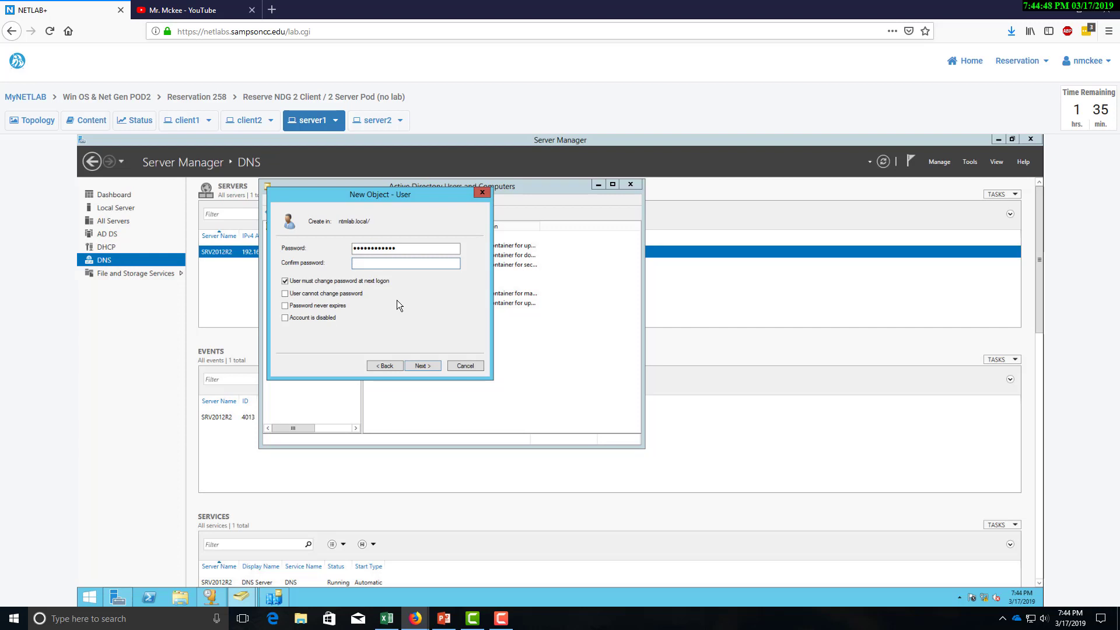
{"action": "type", "text": "Pa$$w0rd1"}
{"action": "key", "text": "Tab"}
{"action": "left_click", "coordinate": [285, 306]}
{"action": "left_click", "coordinate": [429, 371]}
{"action": "left_click", "coordinate": [423, 366]}
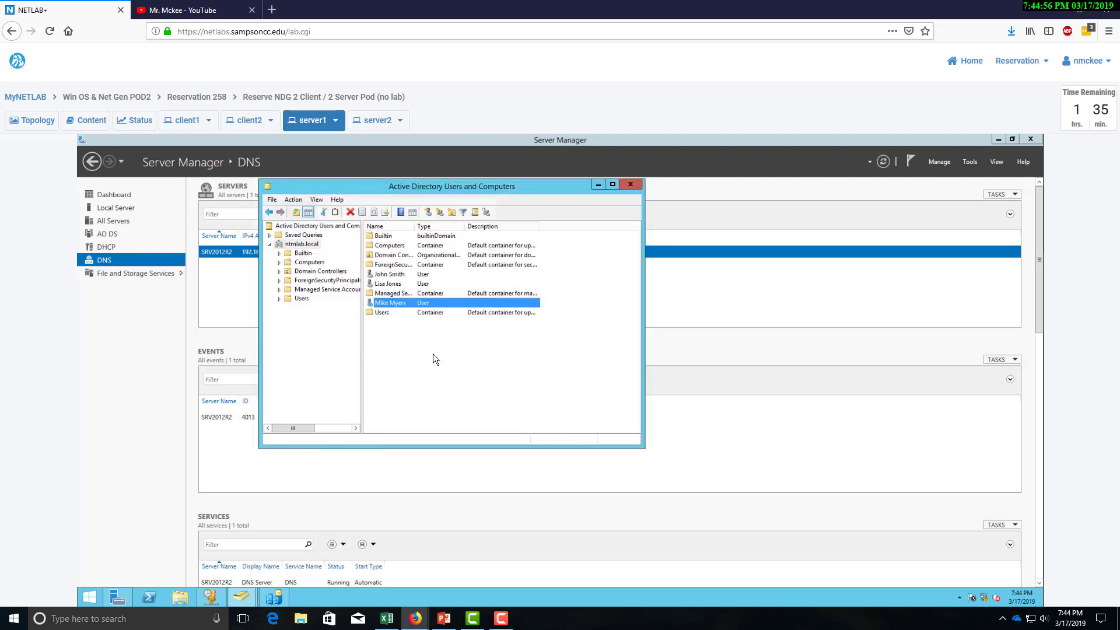
Start a fourth user in ntmlab.local, entering the user's full name and logon name.
{"action": "right_click", "coordinate": [405, 349]}
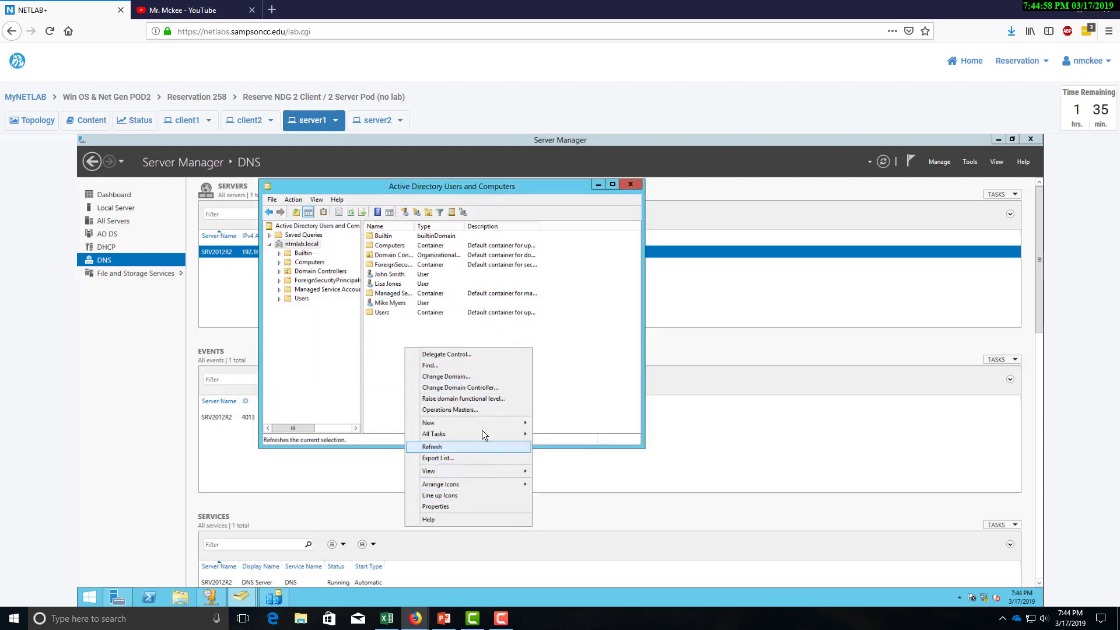
{"action": "mouse_move", "coordinate": [482, 428]}
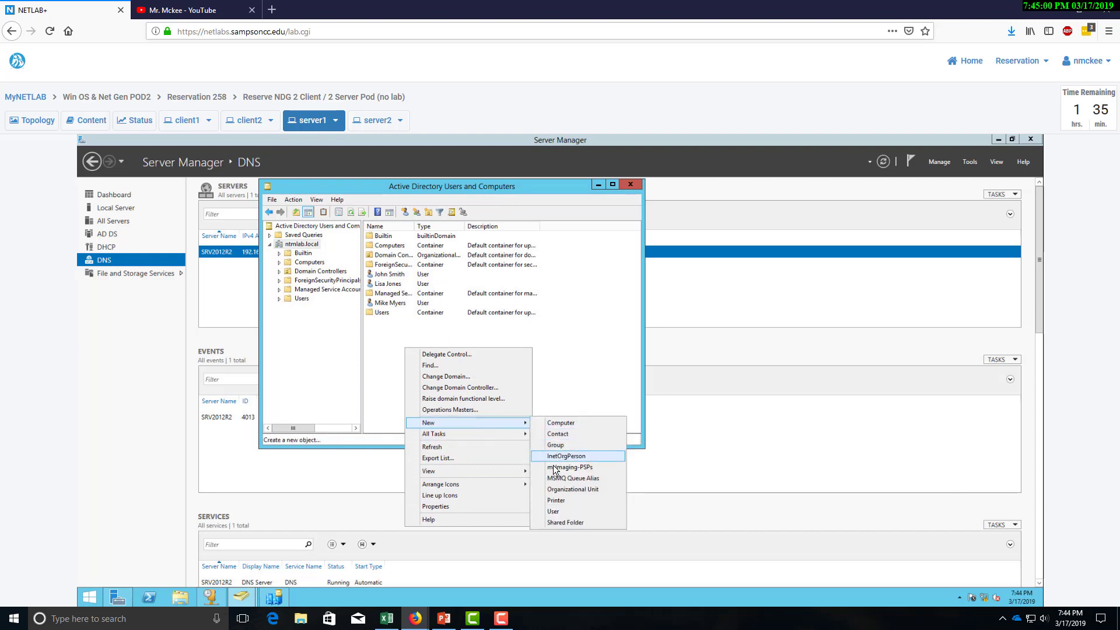
{"action": "left_click", "coordinate": [559, 510]}
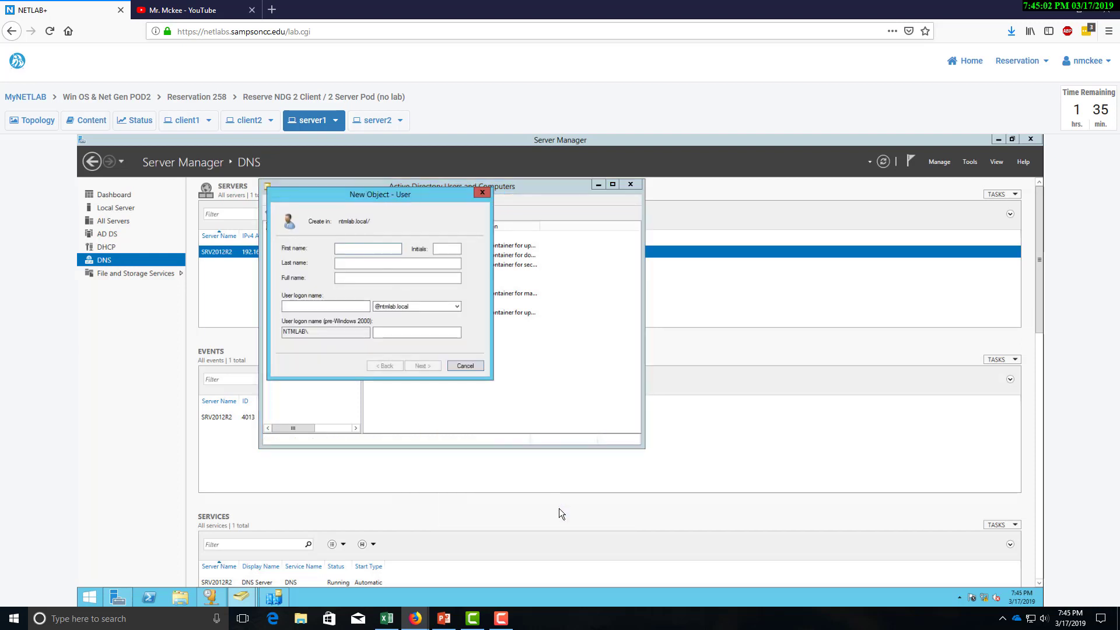
{"action": "type", "text": "Donald "}
{"action": "type", "text": "Scr"}
{"action": "type", "text": "oo"}
{"action": "type", "text": "ge"}
{"action": "key", "text": "Tab"}
{"action": "key", "text": "Tab"}
{"action": "type", "text": "d"}
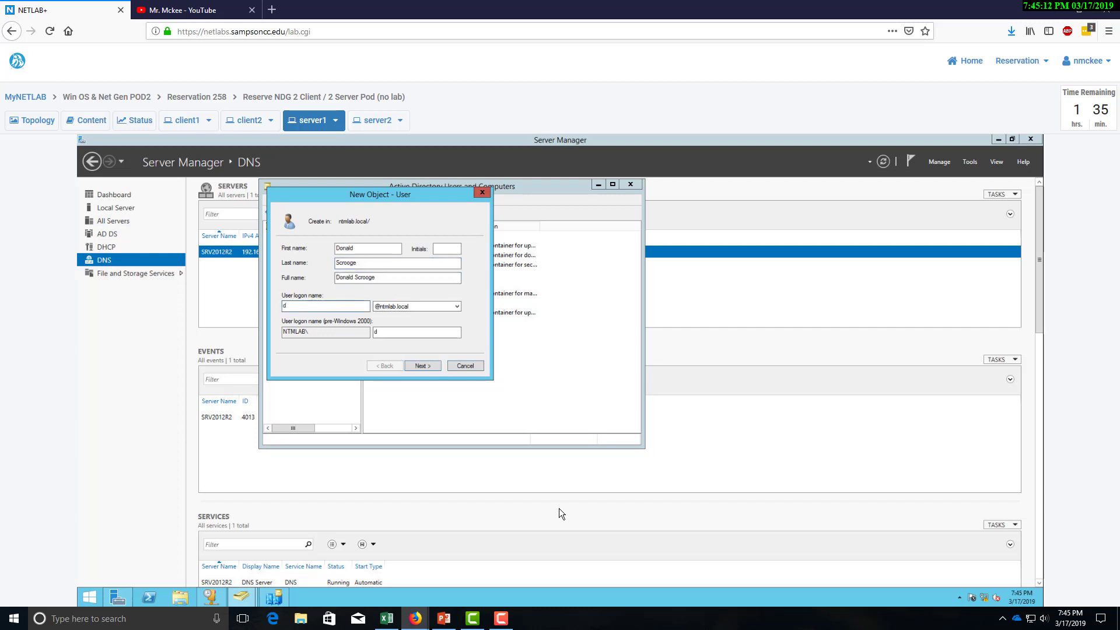
{"action": "type", "text": "scrooge"}
{"action": "left_click", "coordinate": [423, 366]}
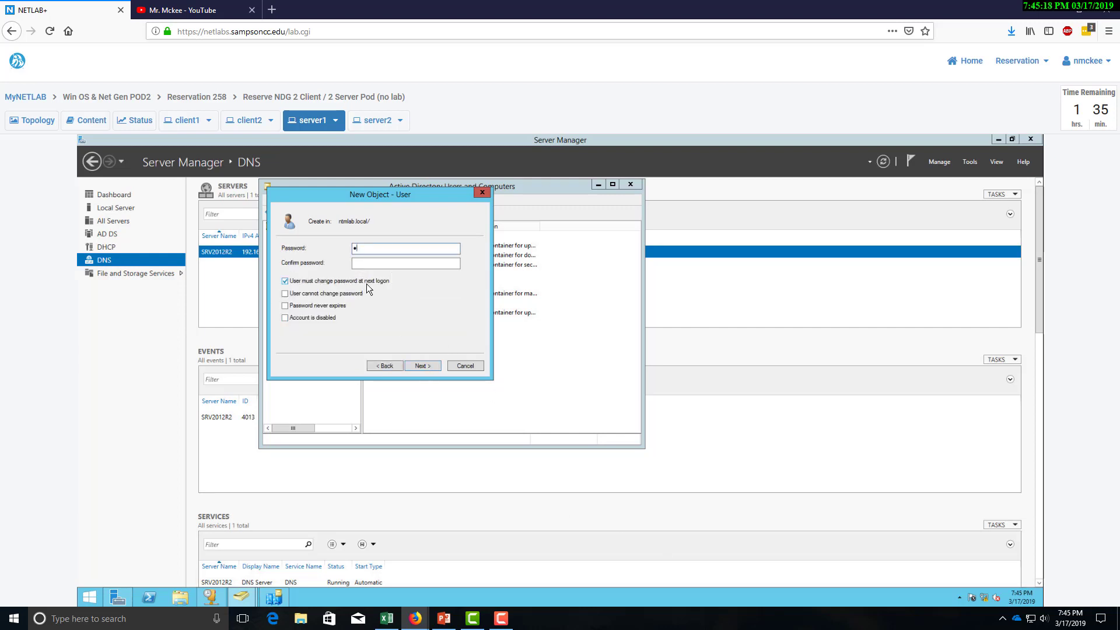
Set and confirm the user's password, untick 'must change password at next logon', and finish.
{"action": "type", "text": "•••••••••••"}
{"action": "key", "text": "Tab"}
{"action": "type", "text": "••••"}
{"action": "left_click", "coordinate": [367, 283]}
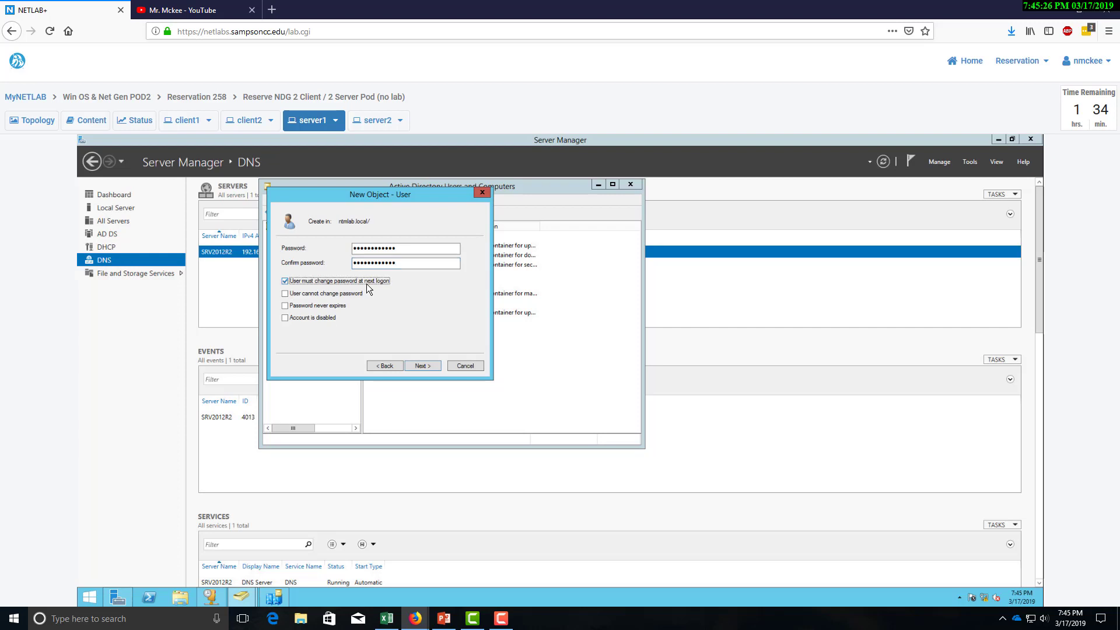
{"action": "left_click", "coordinate": [418, 365]}
{"action": "left_click", "coordinate": [424, 366]}
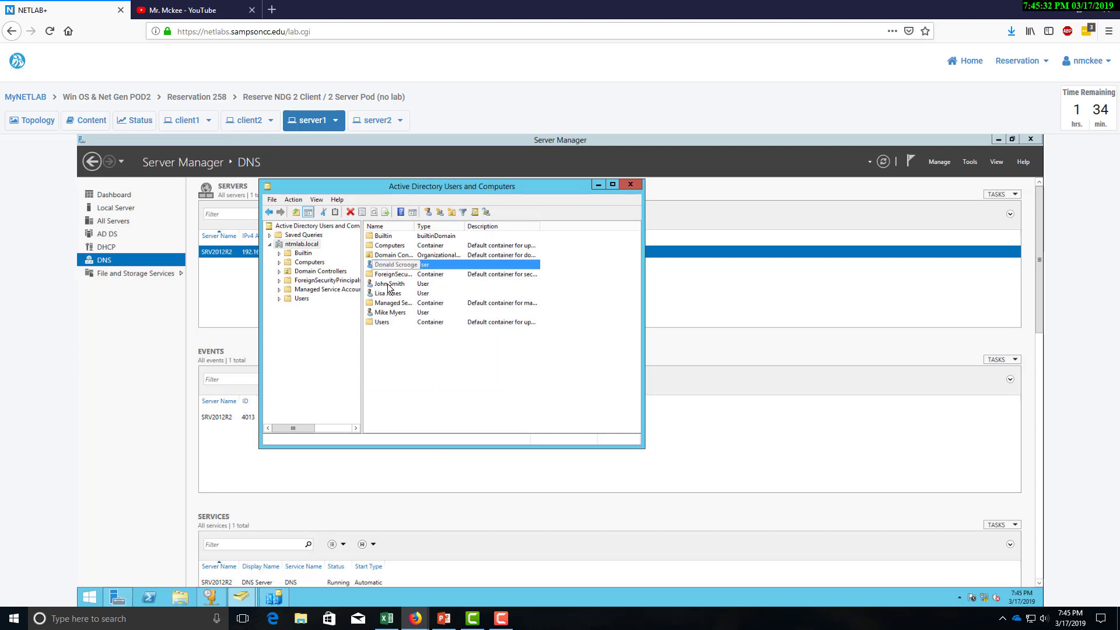
Create the Finance security group in ntmlab.local.
{"action": "right_click", "coordinate": [302, 250]}
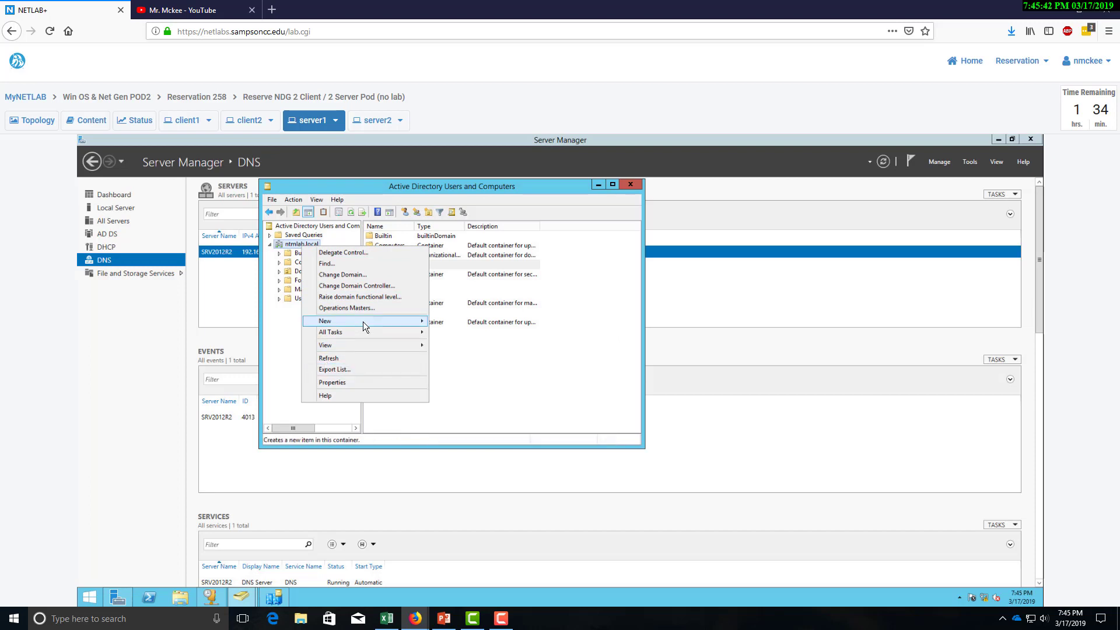
{"action": "mouse_move", "coordinate": [363, 321]}
{"action": "left_click", "coordinate": [464, 343]}
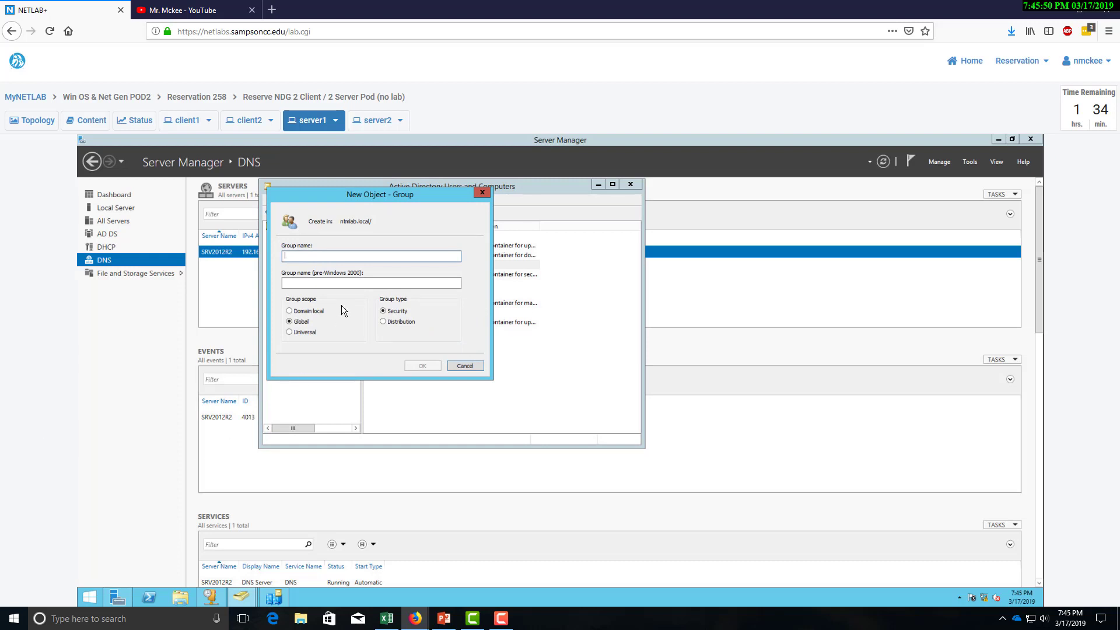
{"action": "type", "text": "Finance"}
{"action": "left_click", "coordinate": [425, 369]}
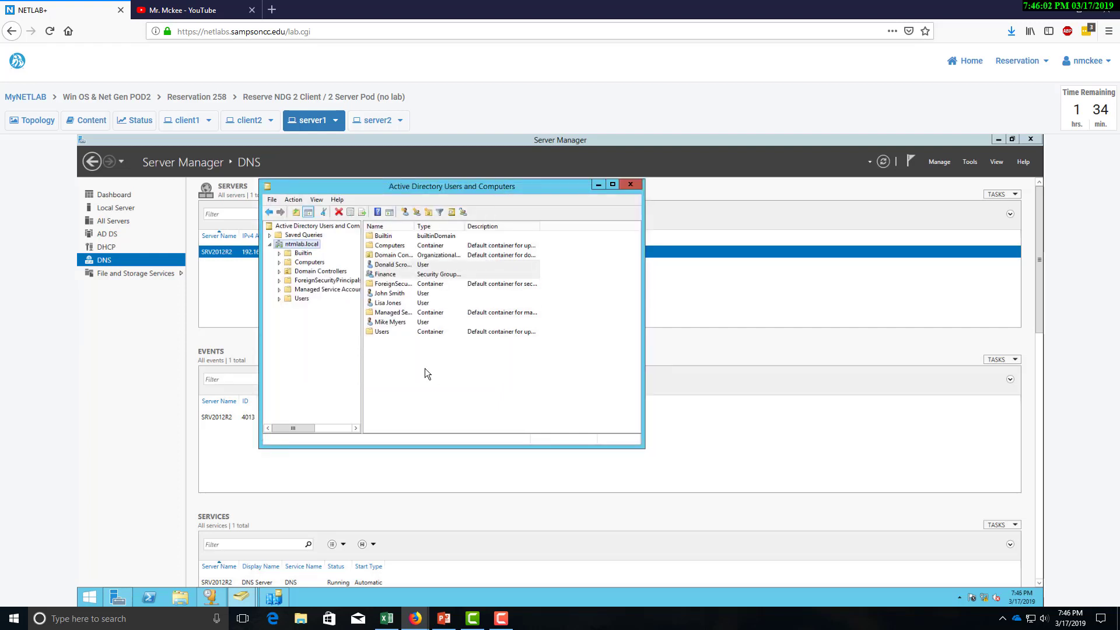
Create the Marketing security group alongside Finance.
{"action": "right_click", "coordinate": [426, 372]}
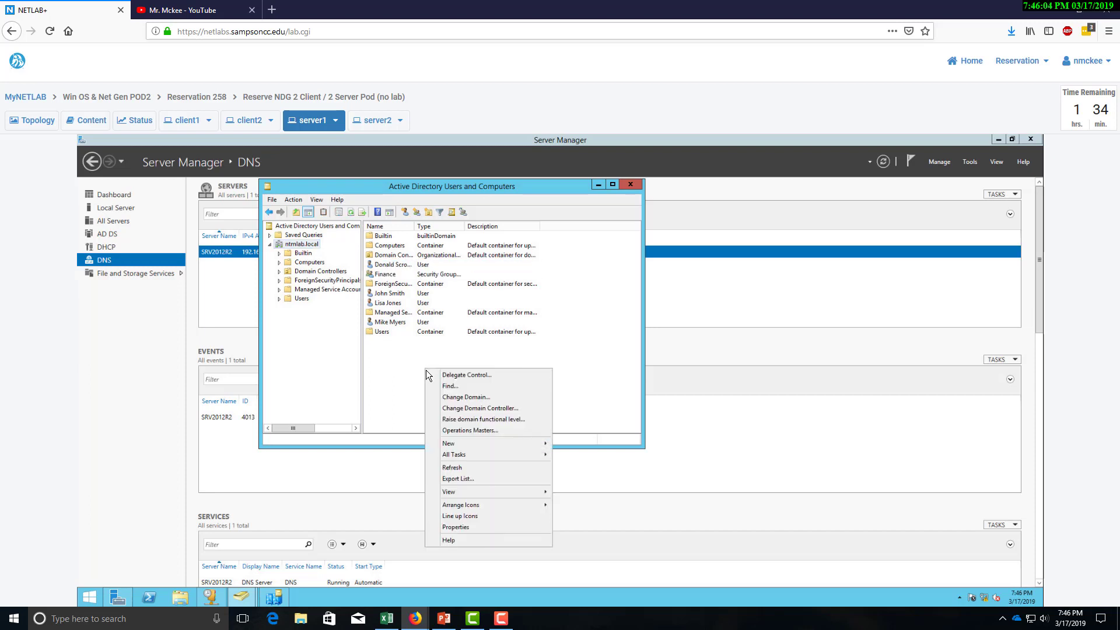
{"action": "mouse_move", "coordinate": [502, 444]}
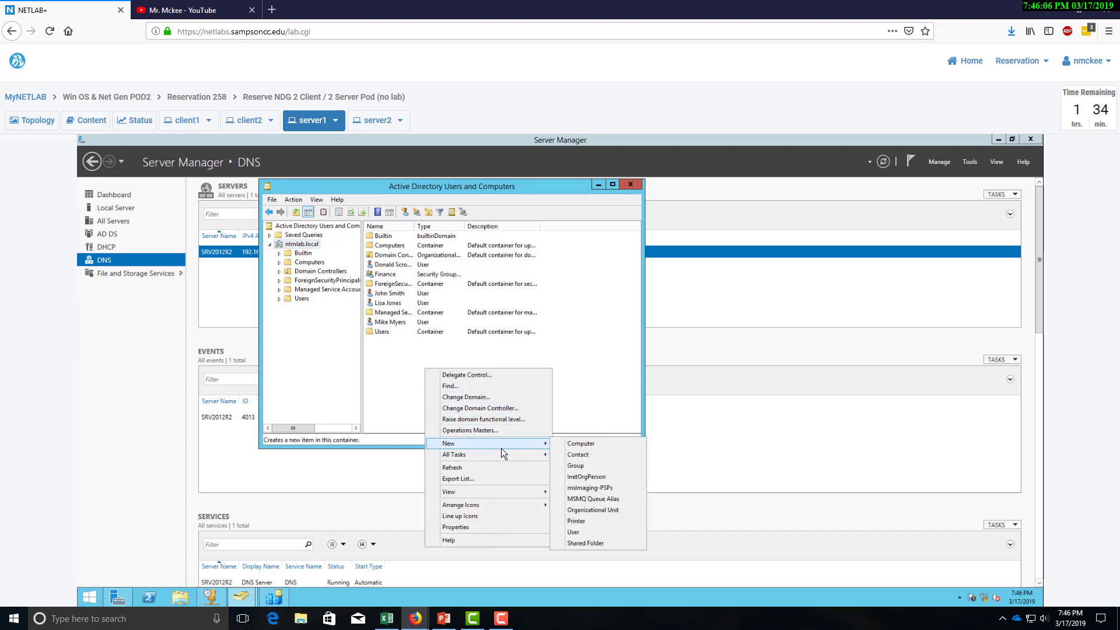
{"action": "left_click", "coordinate": [580, 464]}
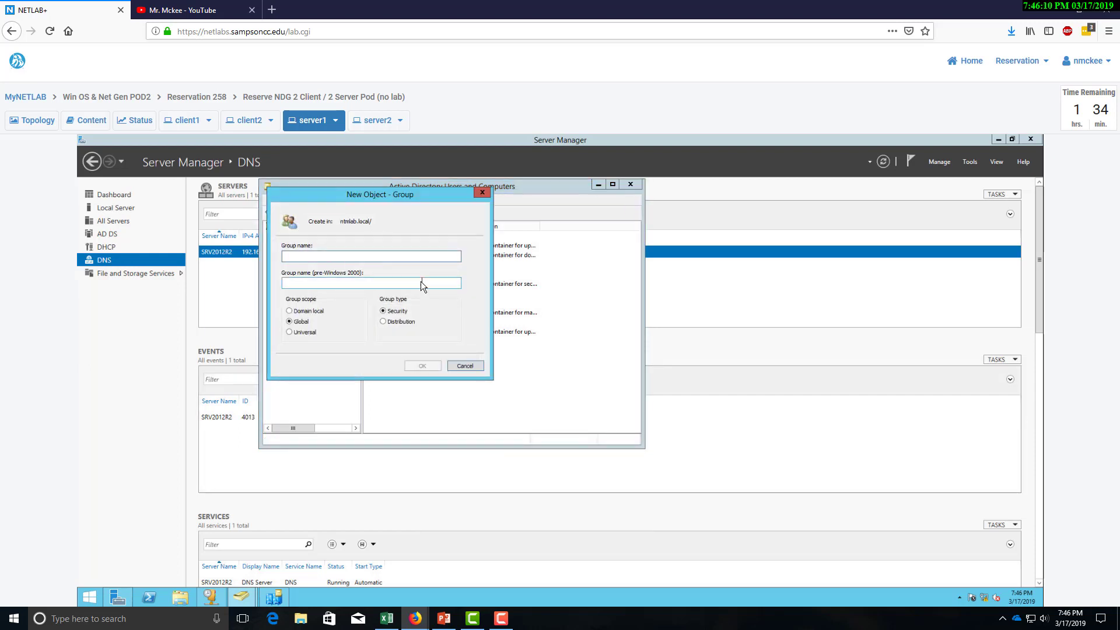
{"action": "type", "text": "Mar"}
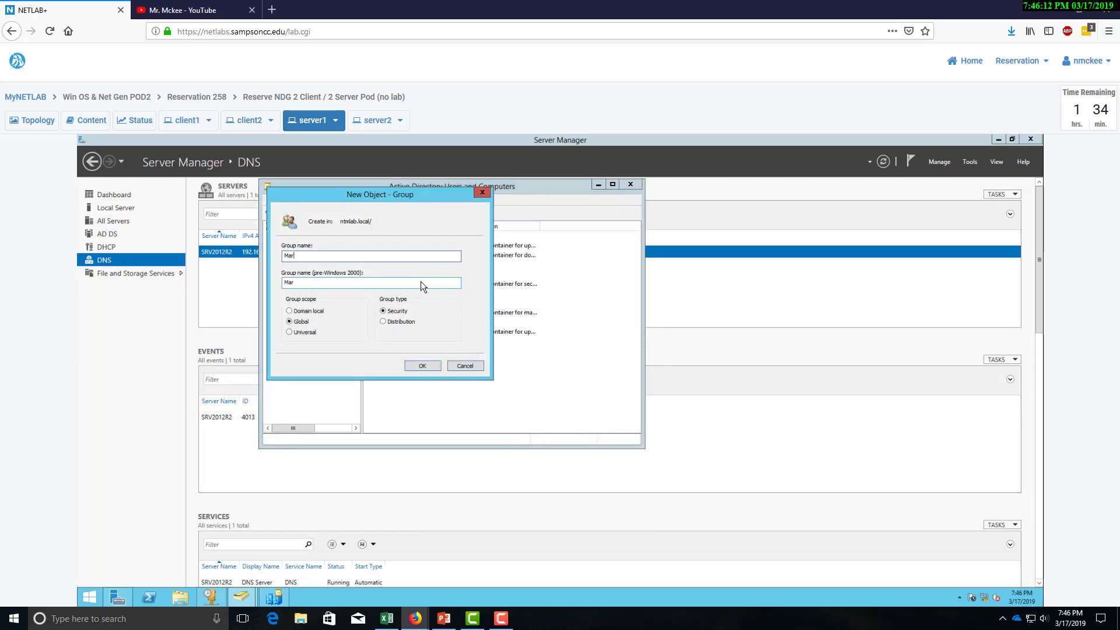
{"action": "type", "text": "keting"}
{"action": "key", "text": "Tab"}
{"action": "left_click", "coordinate": [428, 365]}
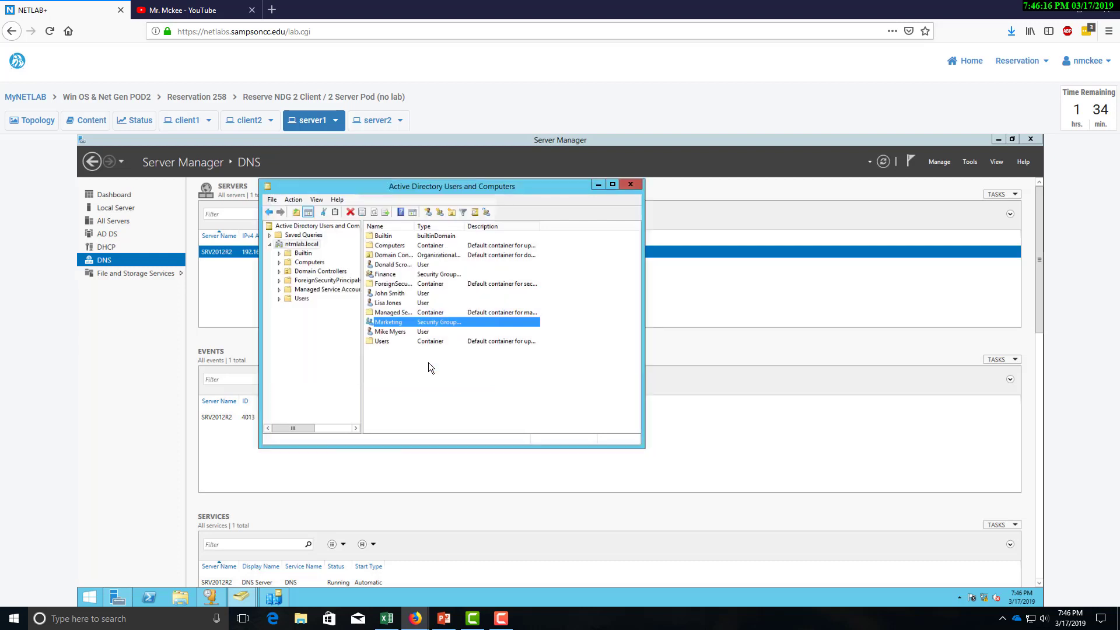
Create the Legal security group in ntmlab.local.
{"action": "right_click", "coordinate": [414, 370]}
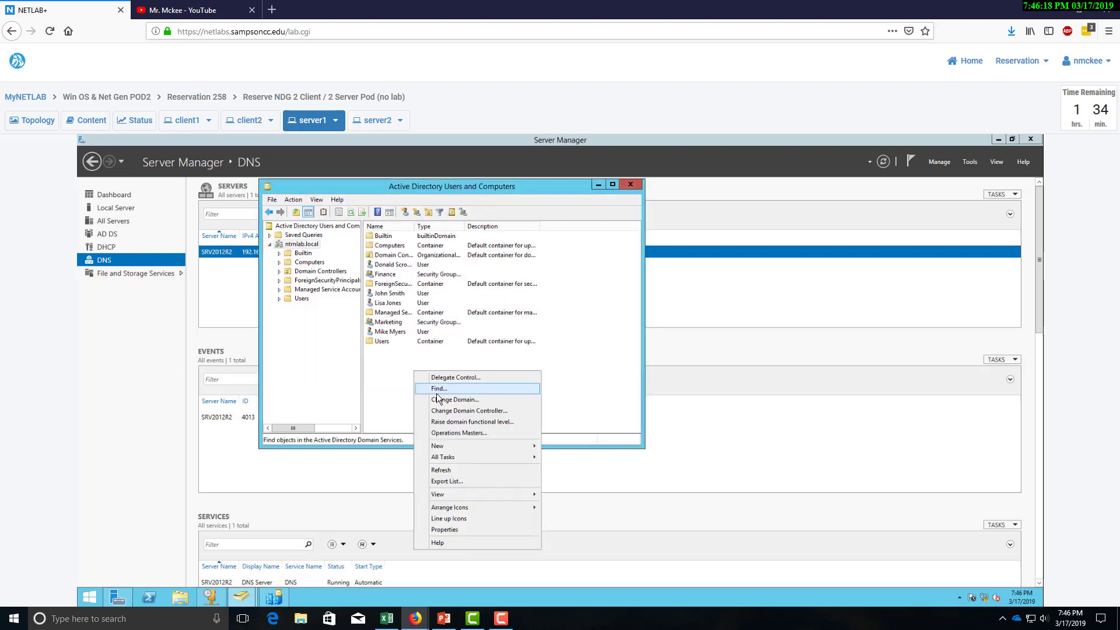
{"action": "mouse_move", "coordinate": [450, 450]}
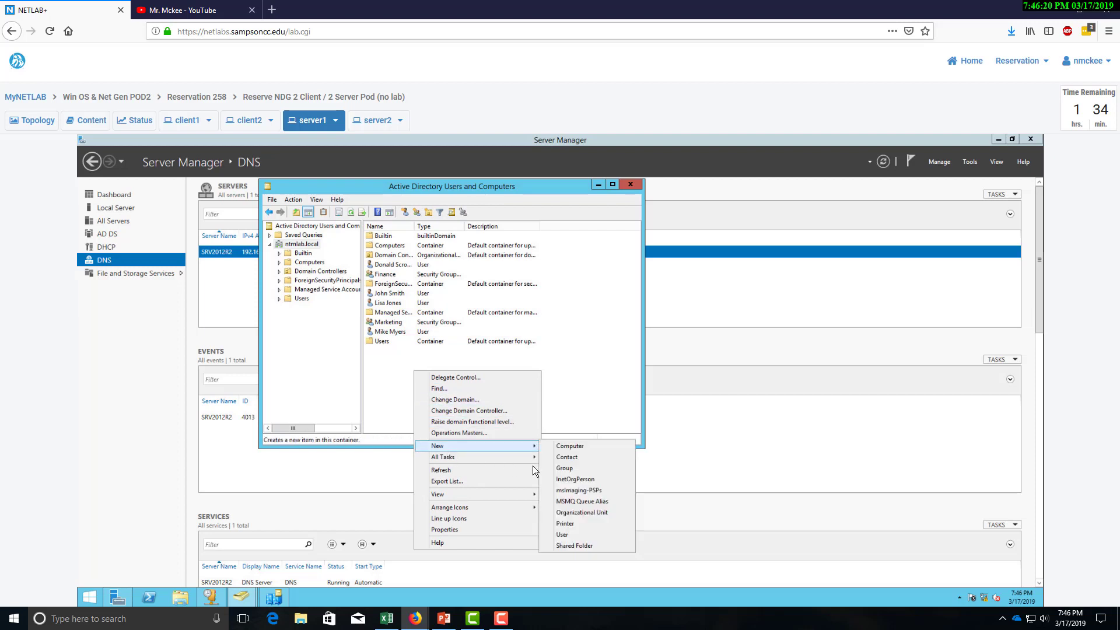
{"action": "left_click", "coordinate": [571, 475]}
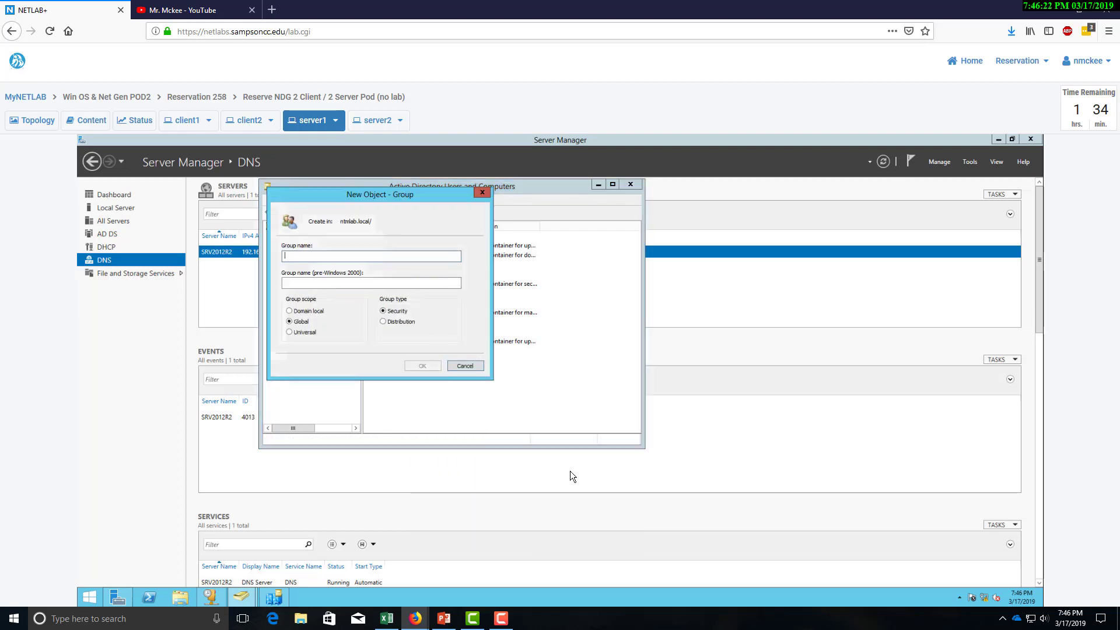
{"action": "type", "text": "Legal"}
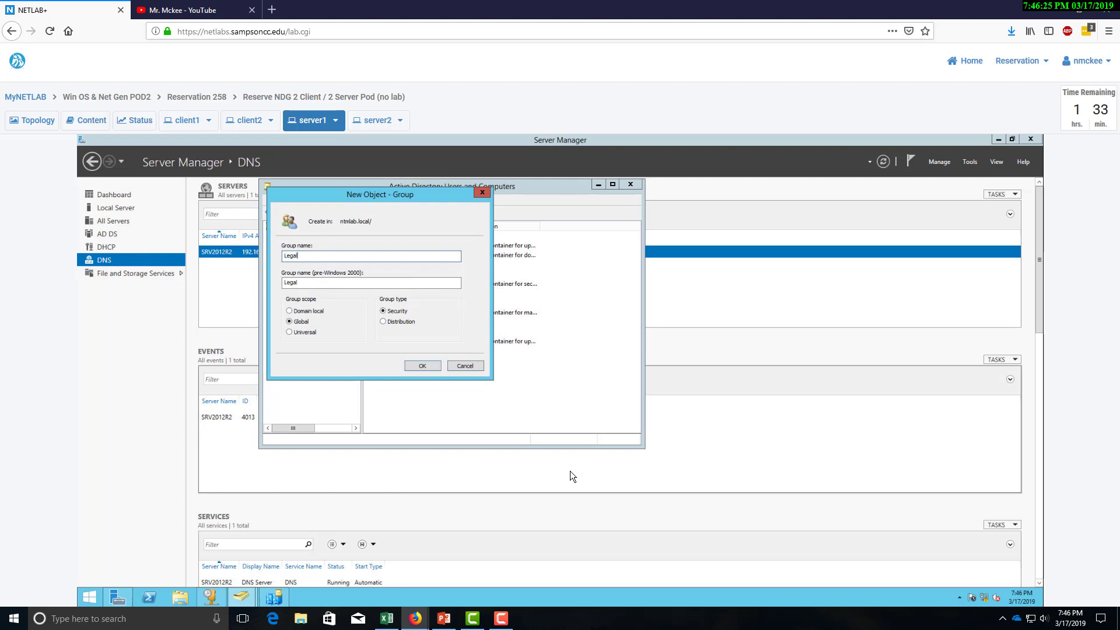
{"action": "left_click", "coordinate": [422, 366]}
Create the Executive security group, then select ntmlab.local in the tree.
{"action": "right_click", "coordinate": [417, 378]}
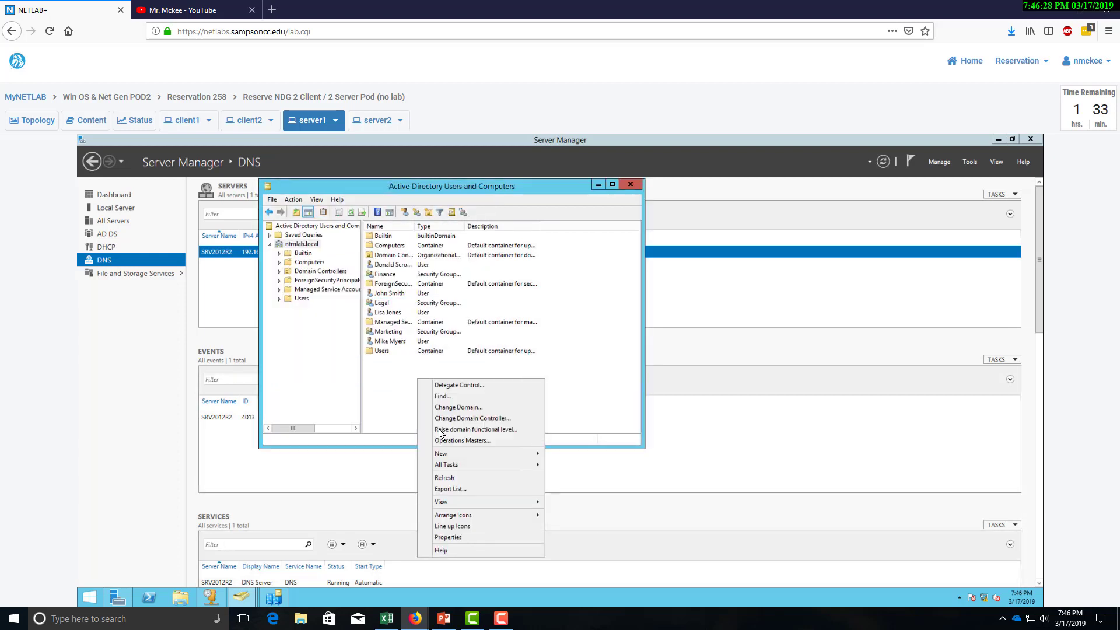
{"action": "mouse_move", "coordinate": [481, 454]}
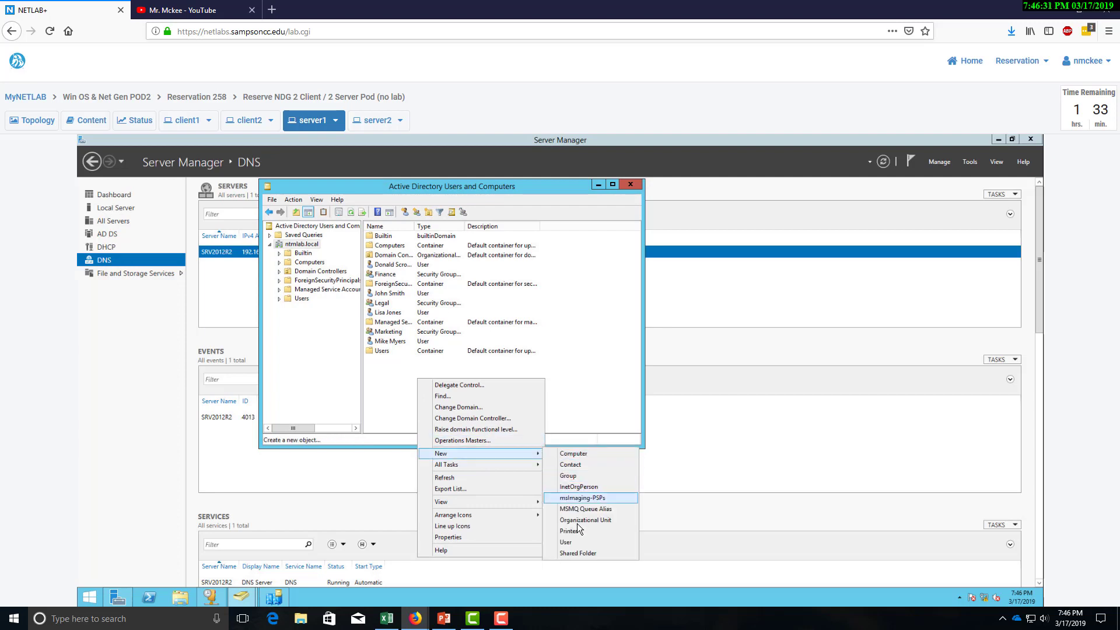
{"action": "left_click", "coordinate": [569, 475]}
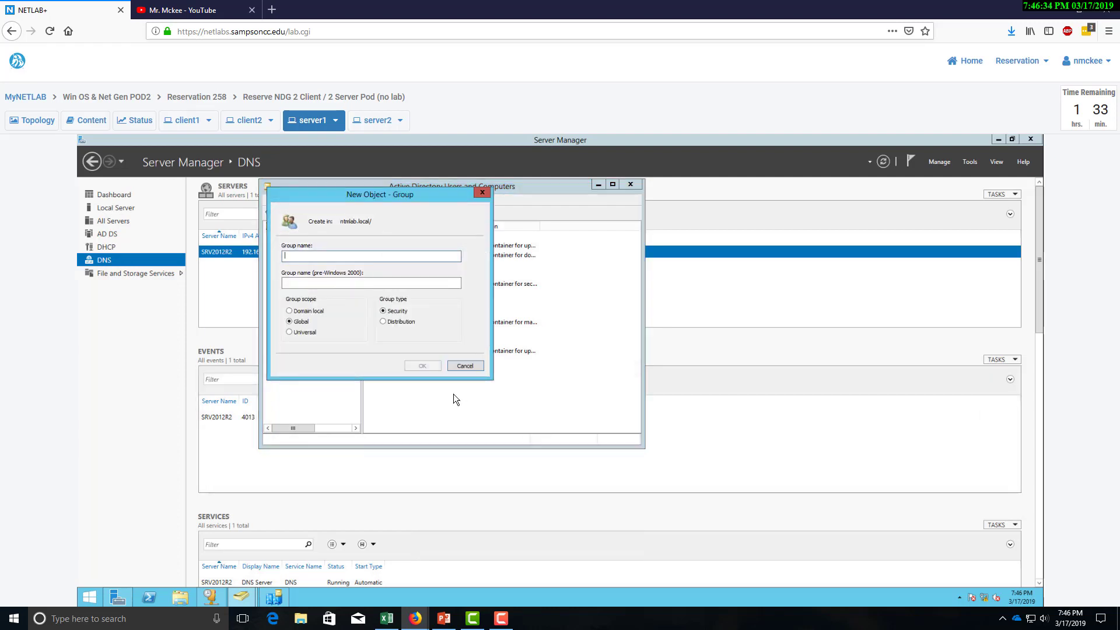
{"action": "type", "text": "Executive"}
{"action": "left_click", "coordinate": [409, 364]}
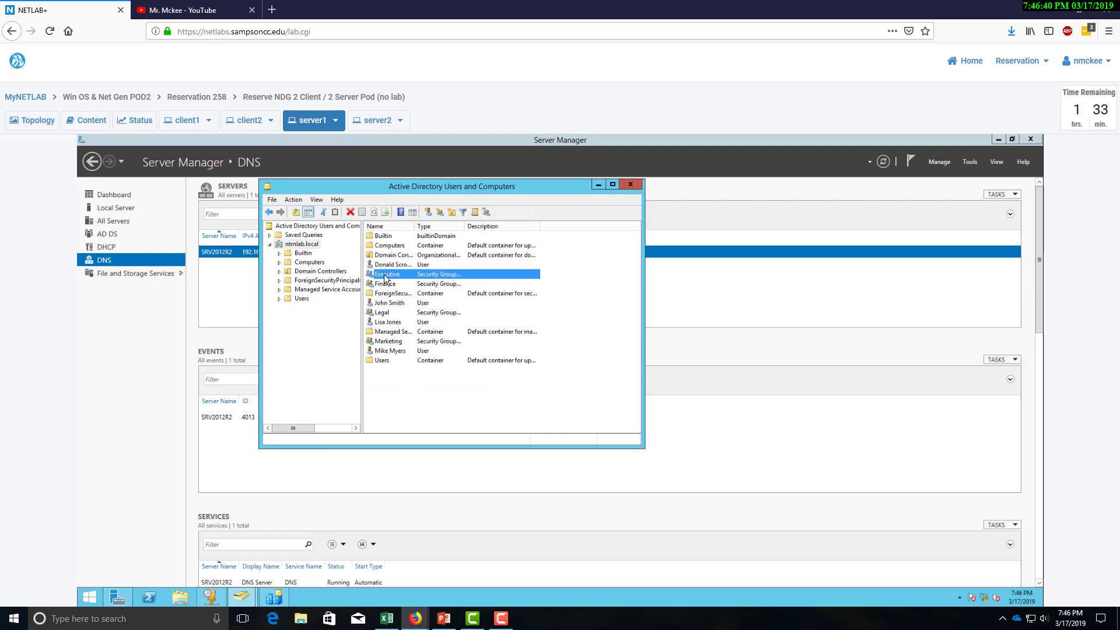
{"action": "left_click", "coordinate": [286, 245]}
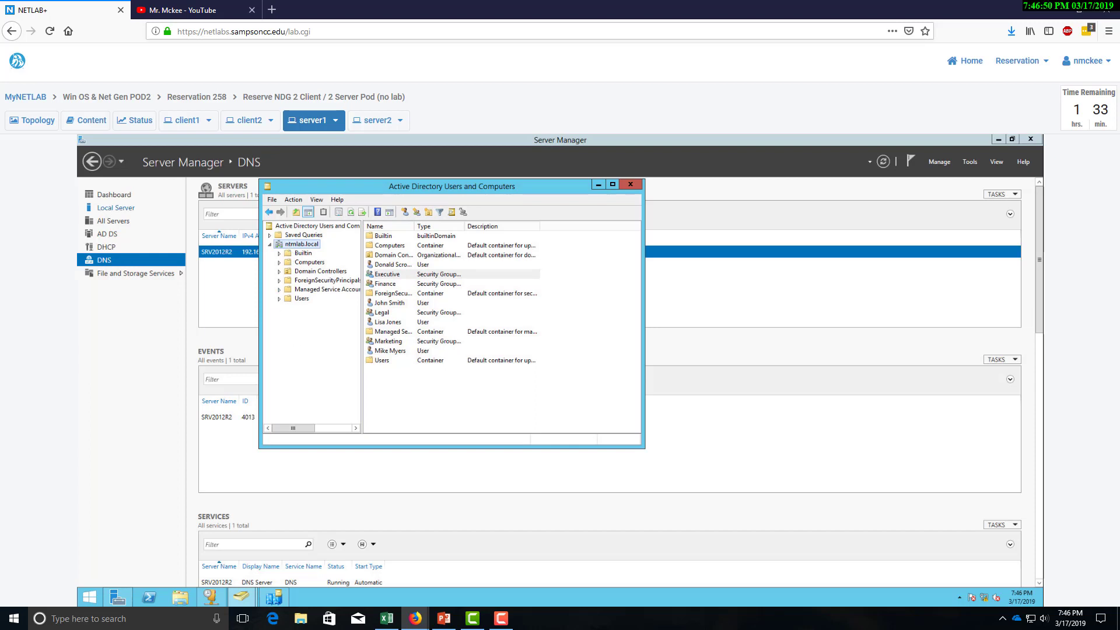
Create an Employees organizational unit at the ntmlab.local root.
{"action": "right_click", "coordinate": [304, 246]}
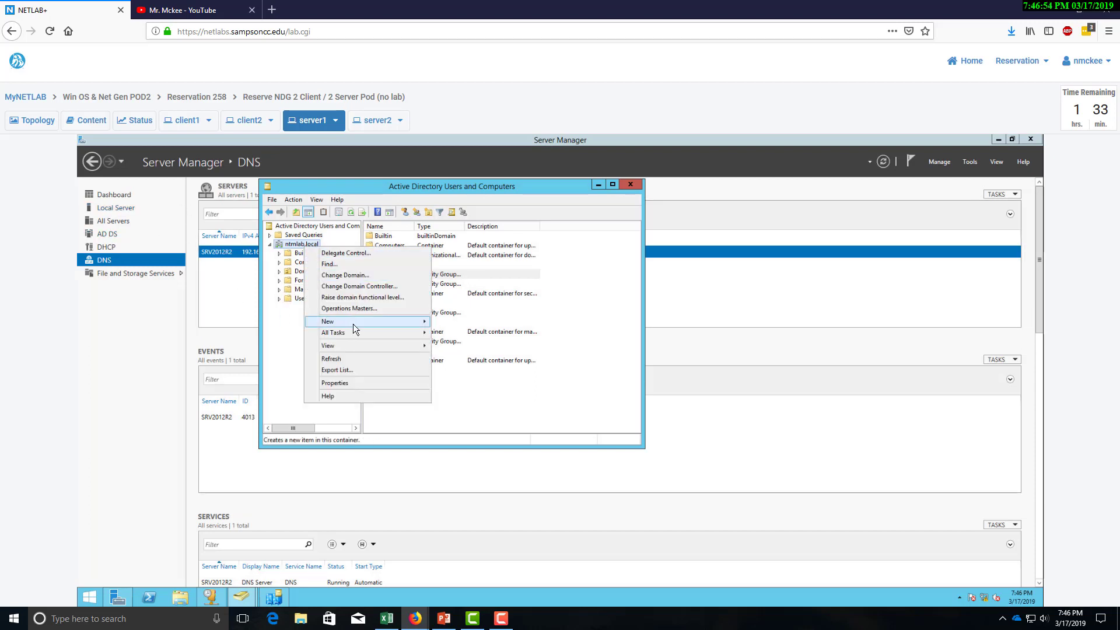
{"action": "mouse_move", "coordinate": [352, 324]}
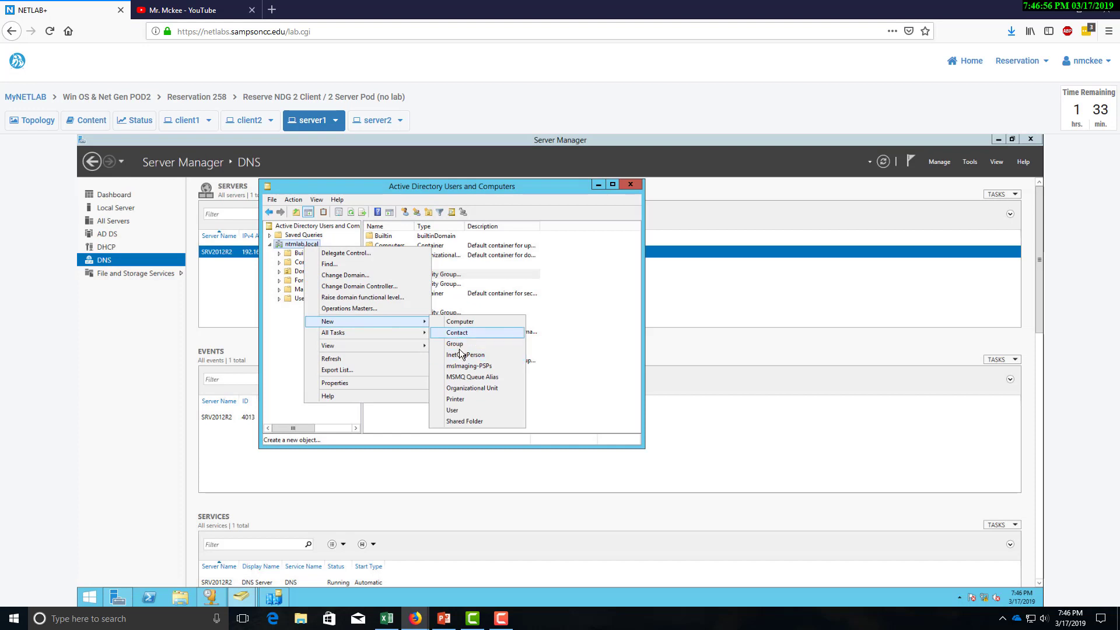
{"action": "left_click", "coordinate": [467, 388]}
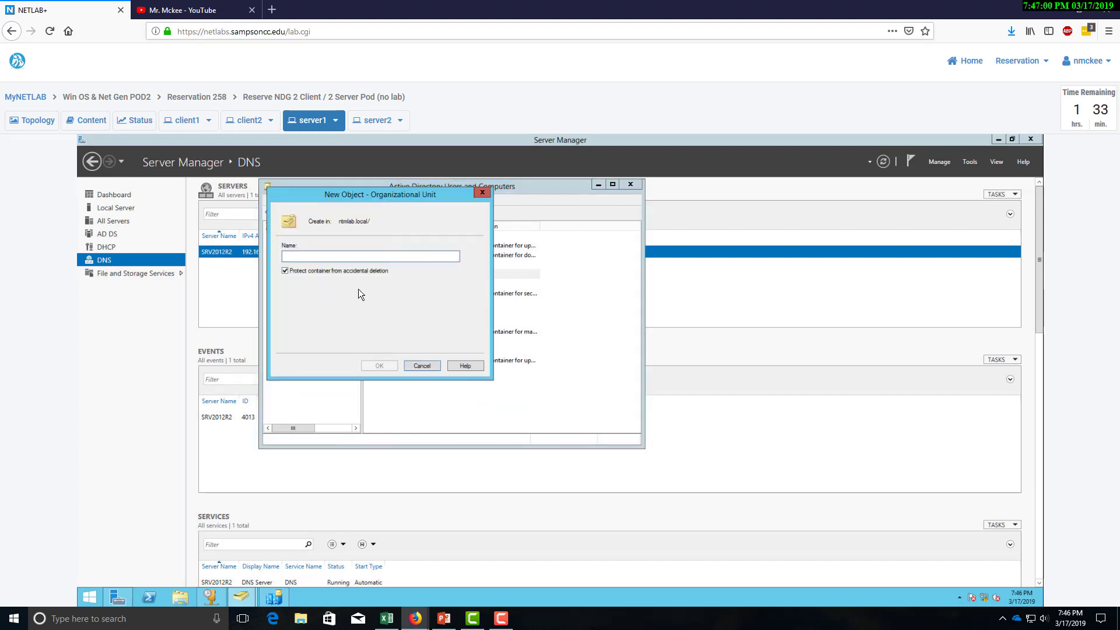
{"action": "type", "text": "Employees"}
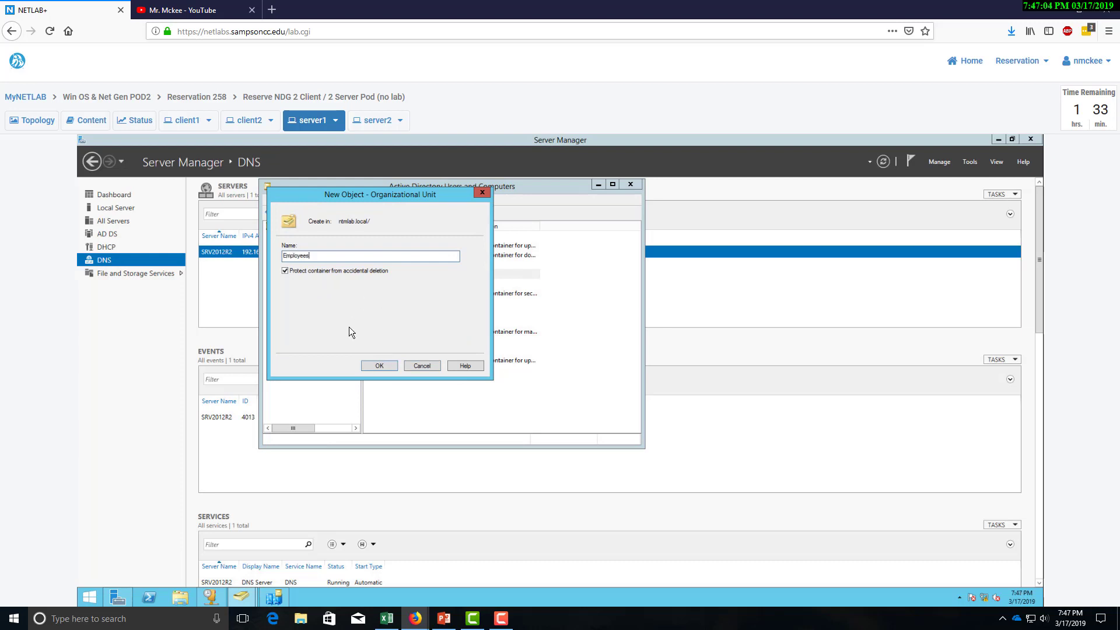
{"action": "left_click", "coordinate": [388, 366]}
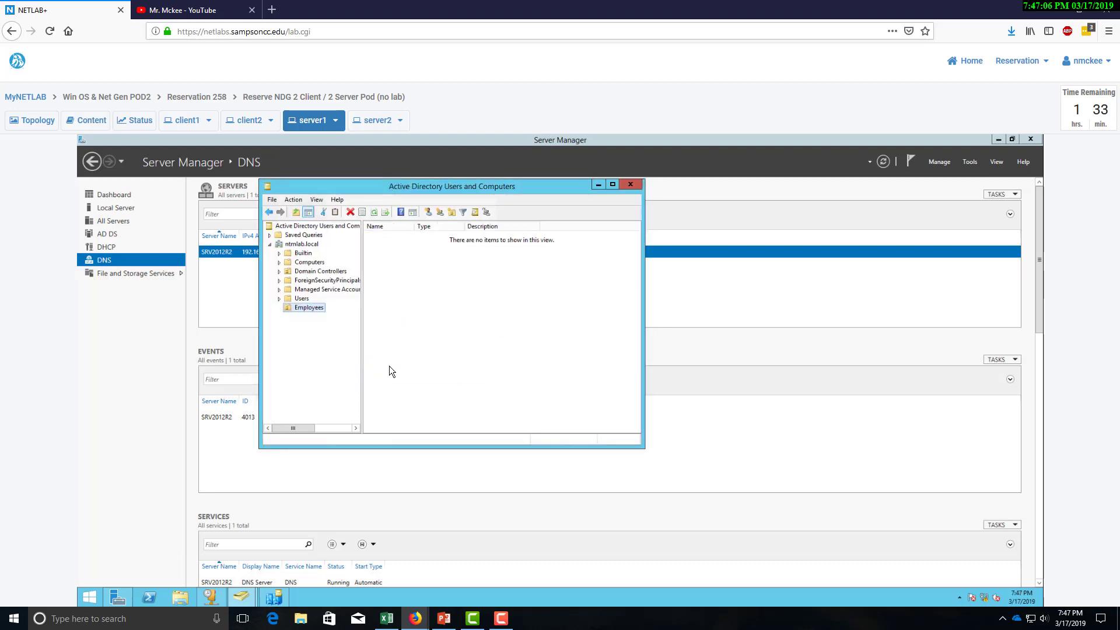
Create a Departments OU inside Employees.
{"action": "right_click", "coordinate": [299, 307]}
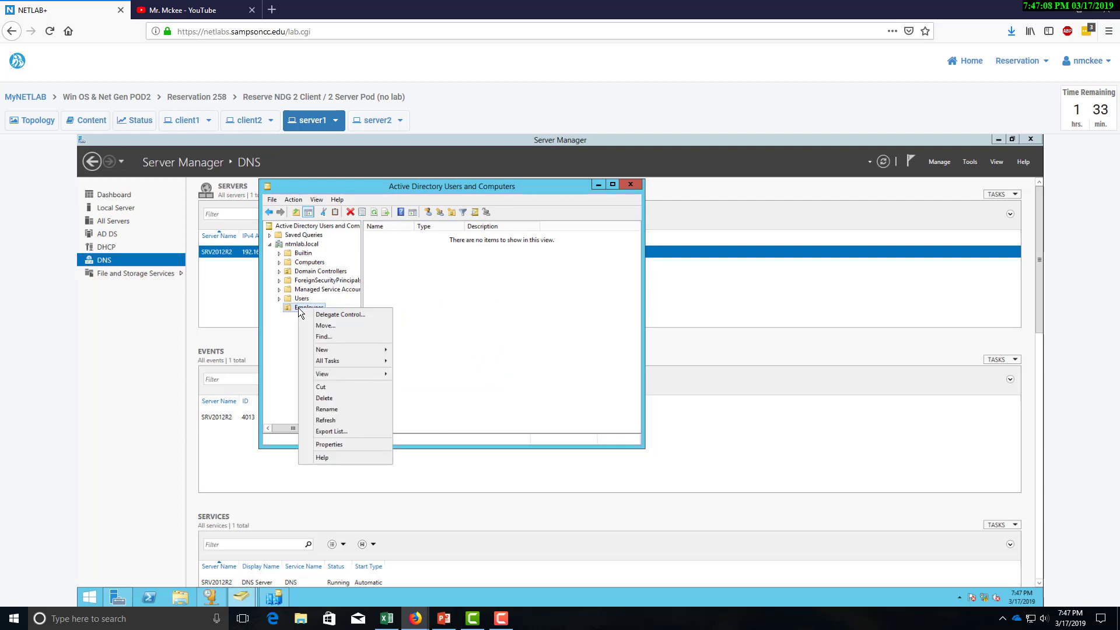
{"action": "left_click", "coordinate": [292, 330]}
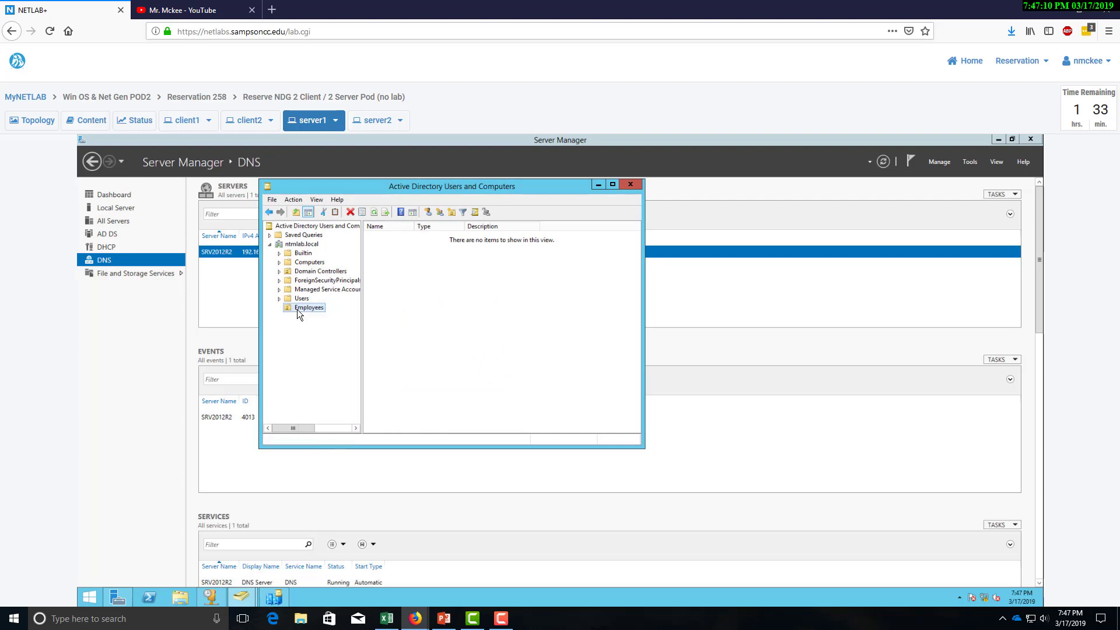
{"action": "right_click", "coordinate": [299, 309]}
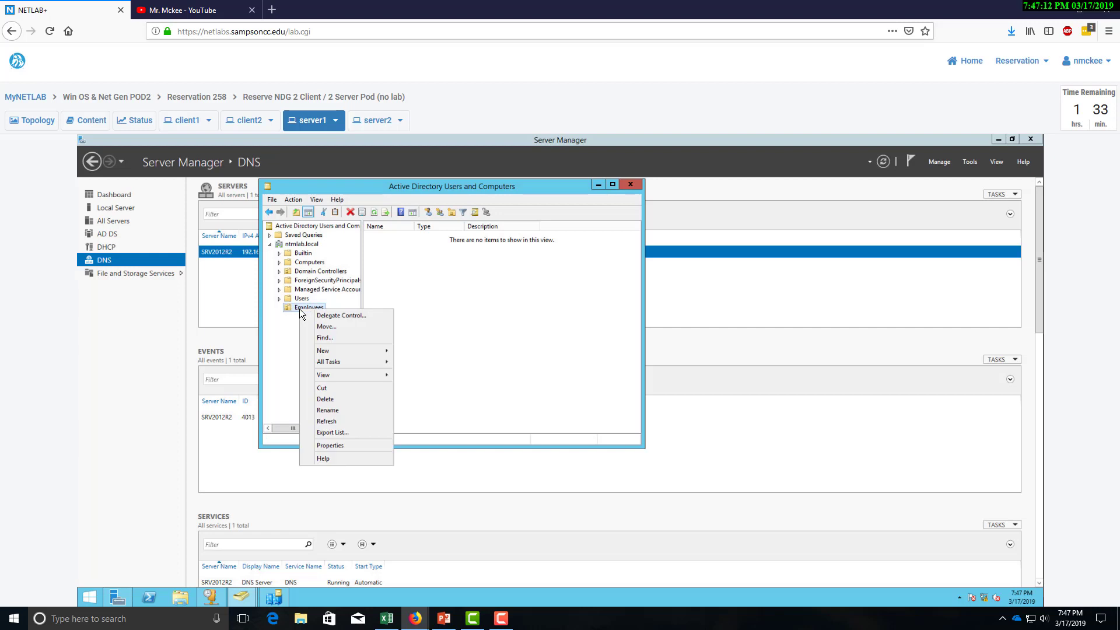
{"action": "mouse_move", "coordinate": [348, 351]}
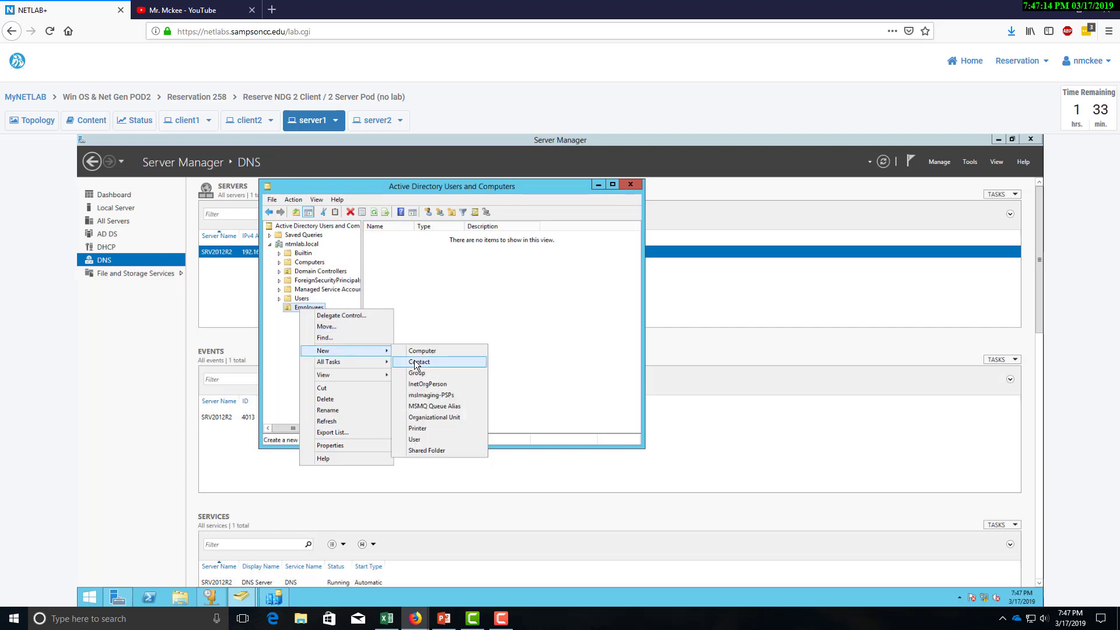
{"action": "left_click", "coordinate": [427, 415]}
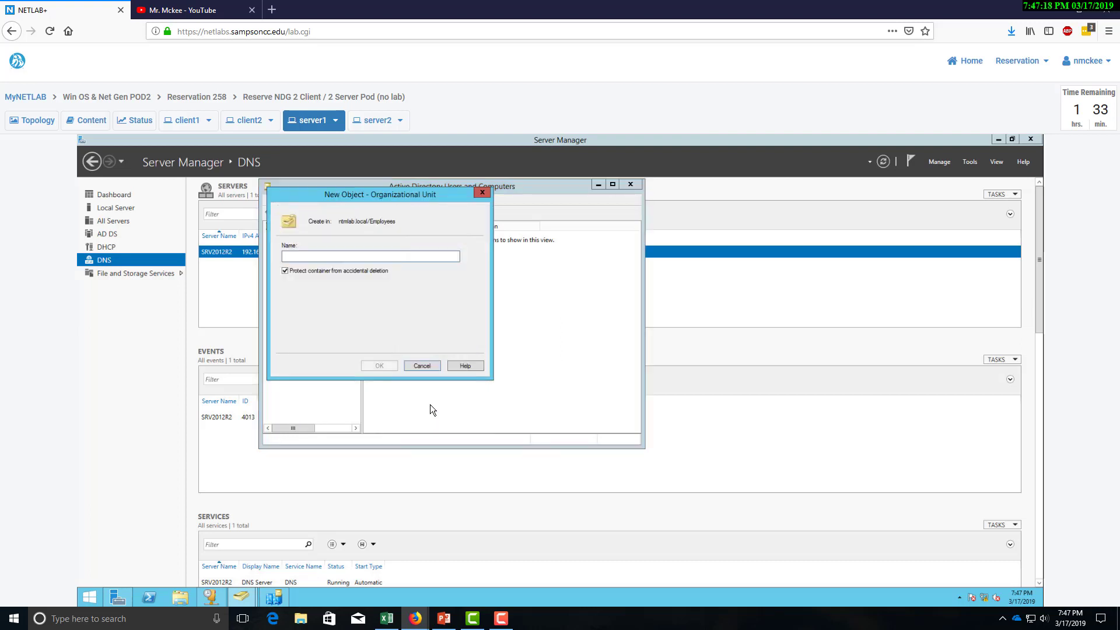
{"action": "type", "text": "Departments"}
{"action": "left_click", "coordinate": [378, 365]}
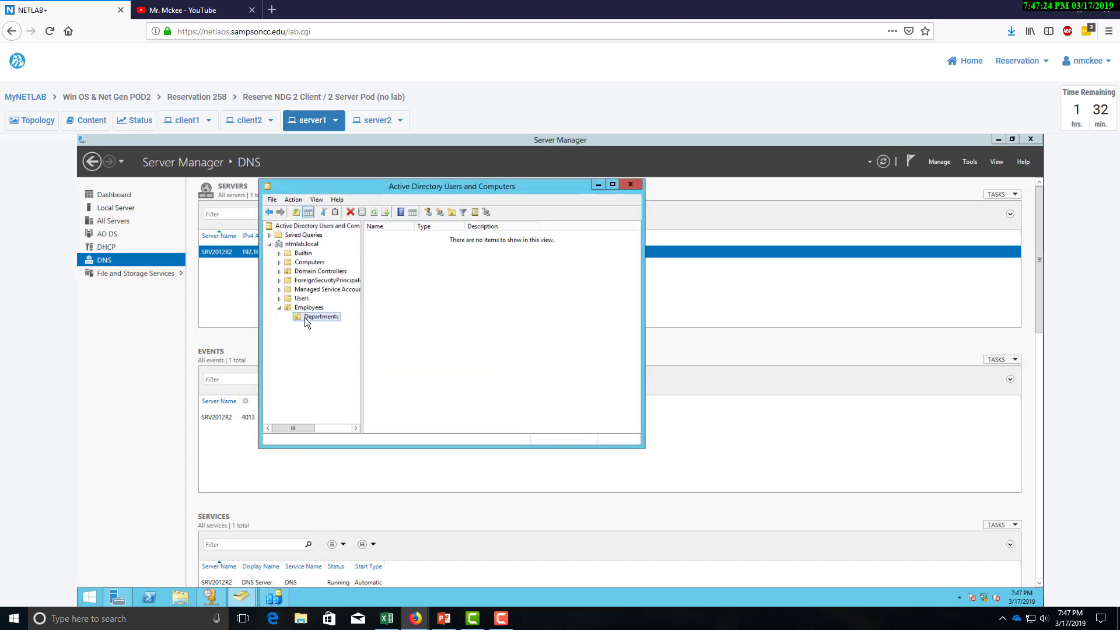
Create a FinanceUsers OU inside Departments.
{"action": "right_click", "coordinate": [305, 317]}
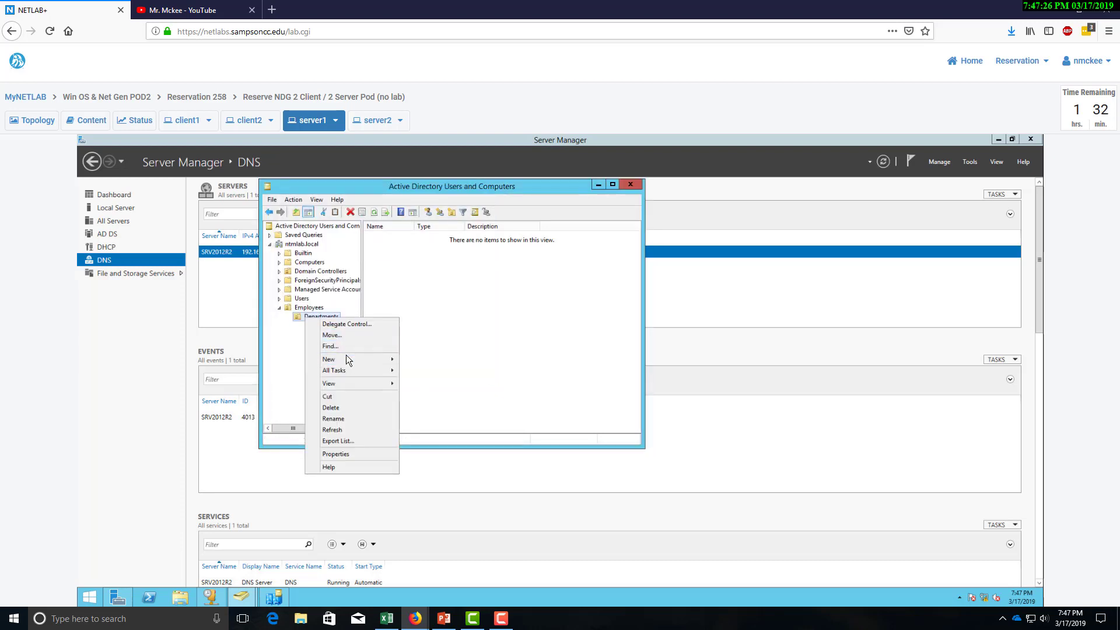
{"action": "mouse_move", "coordinate": [345, 357]}
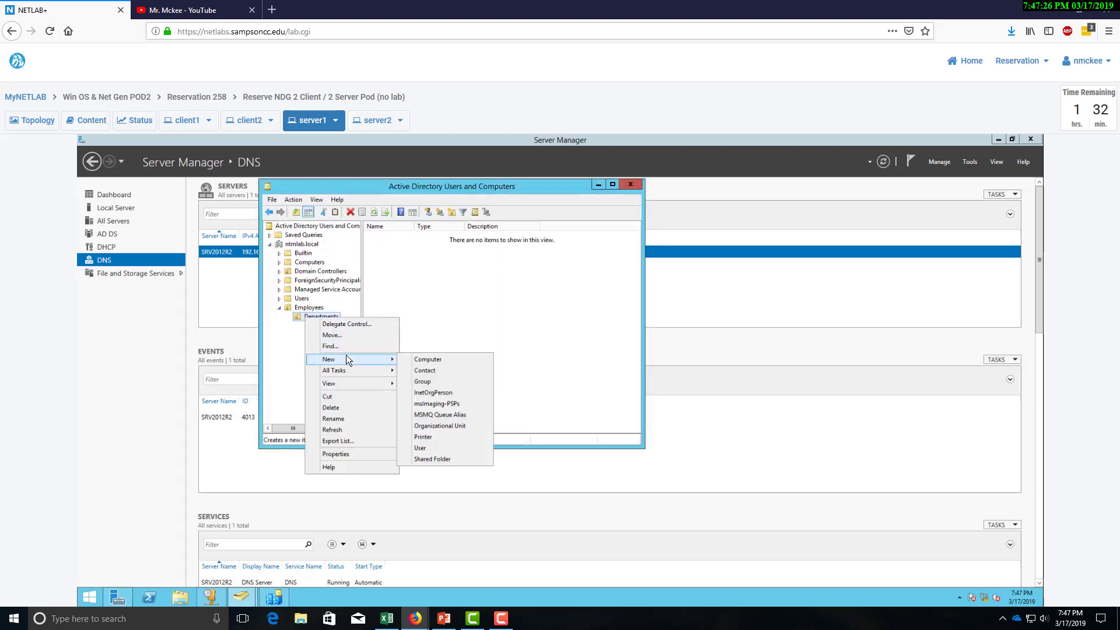
{"action": "left_click", "coordinate": [442, 425]}
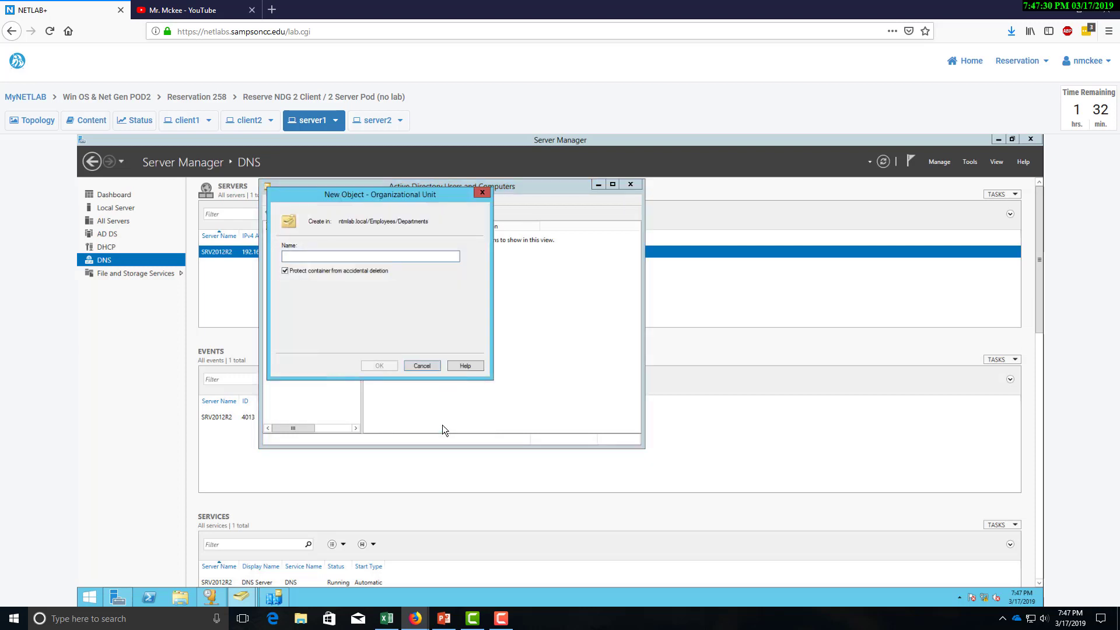
{"action": "type", "text": "FinanceUsers"}
{"action": "left_click", "coordinate": [387, 370]}
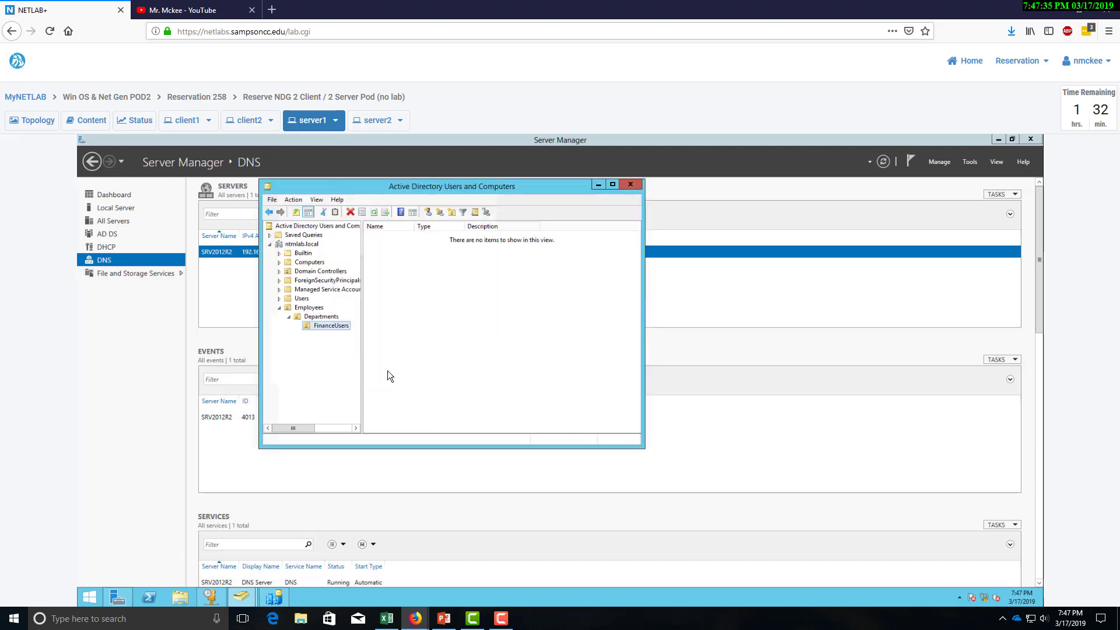
Add a MarketingUsers OU under Departments.
{"action": "right_click", "coordinate": [315, 328]}
{"action": "right_click", "coordinate": [310, 319]}
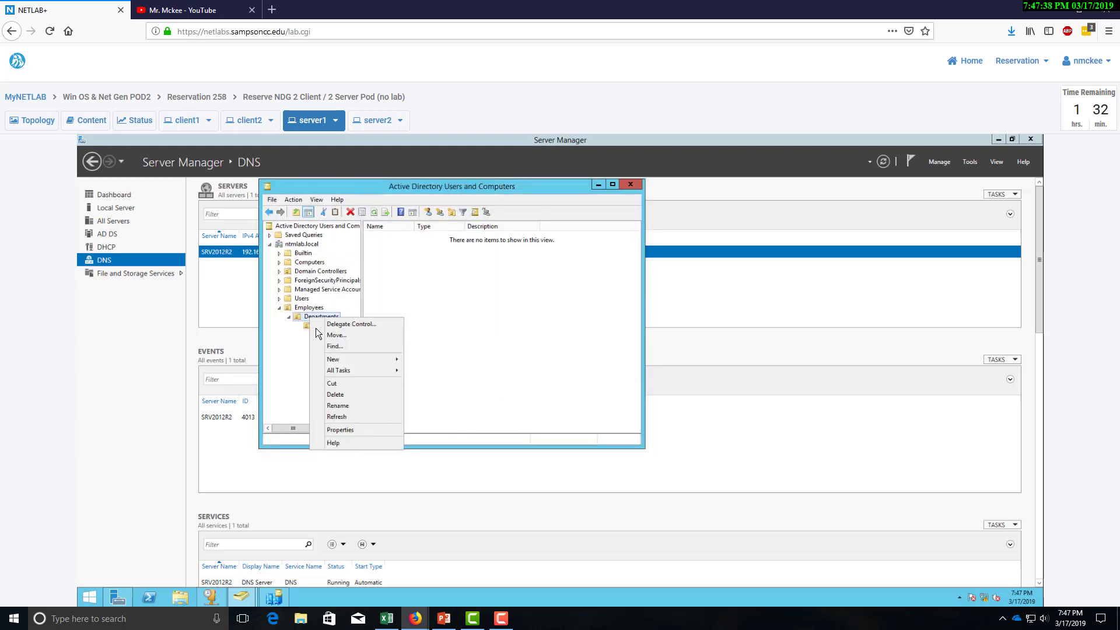
{"action": "left_click", "coordinate": [306, 338]}
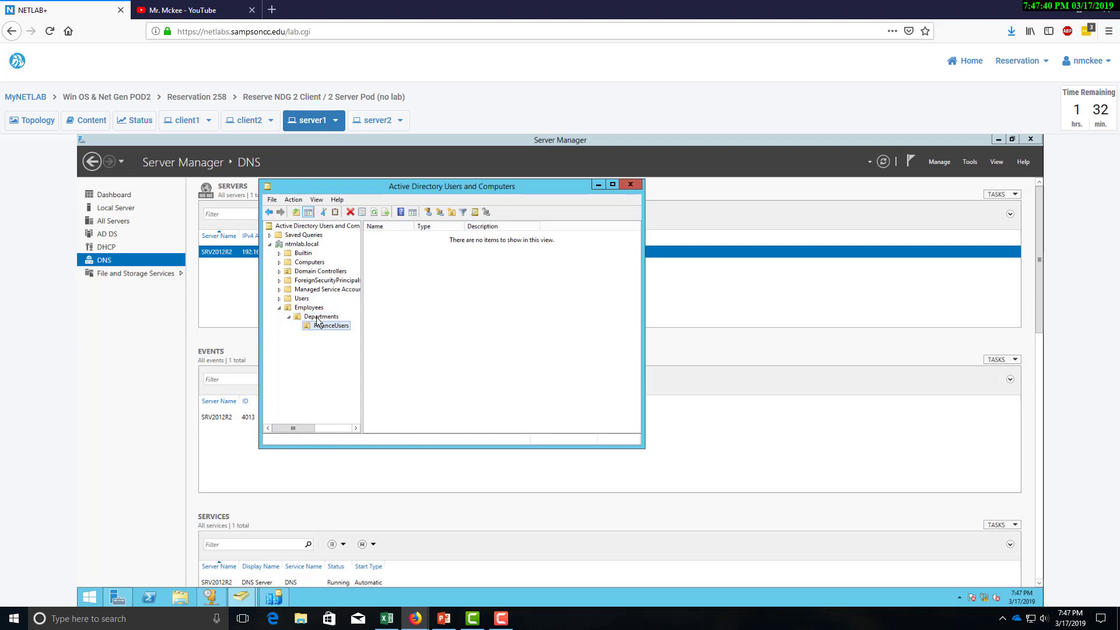
{"action": "right_click", "coordinate": [317, 319]}
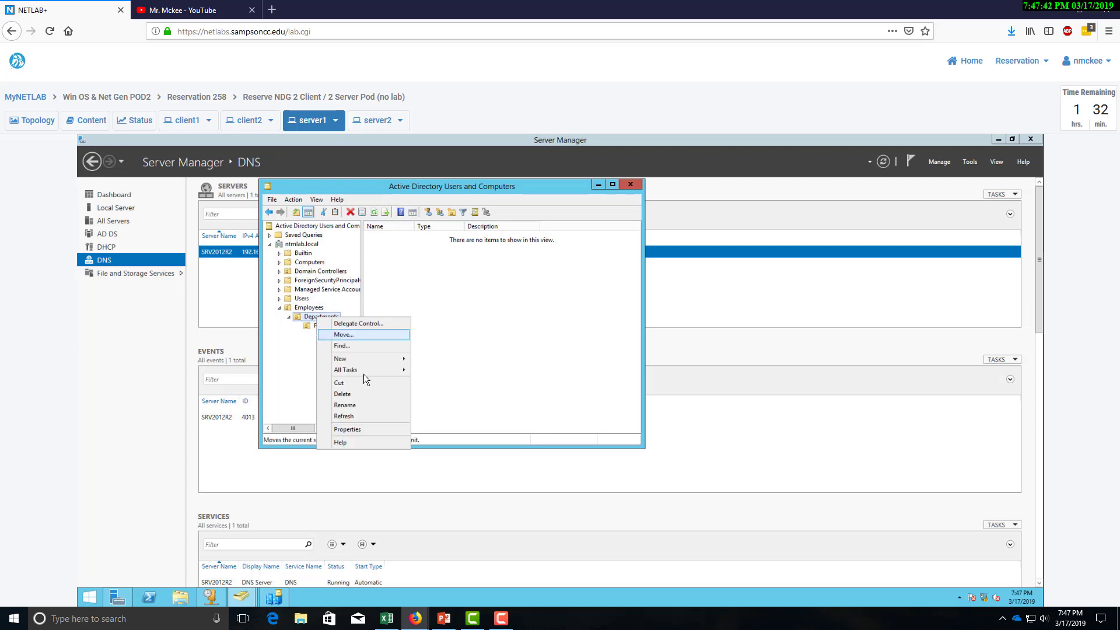
{"action": "mouse_move", "coordinate": [366, 363]}
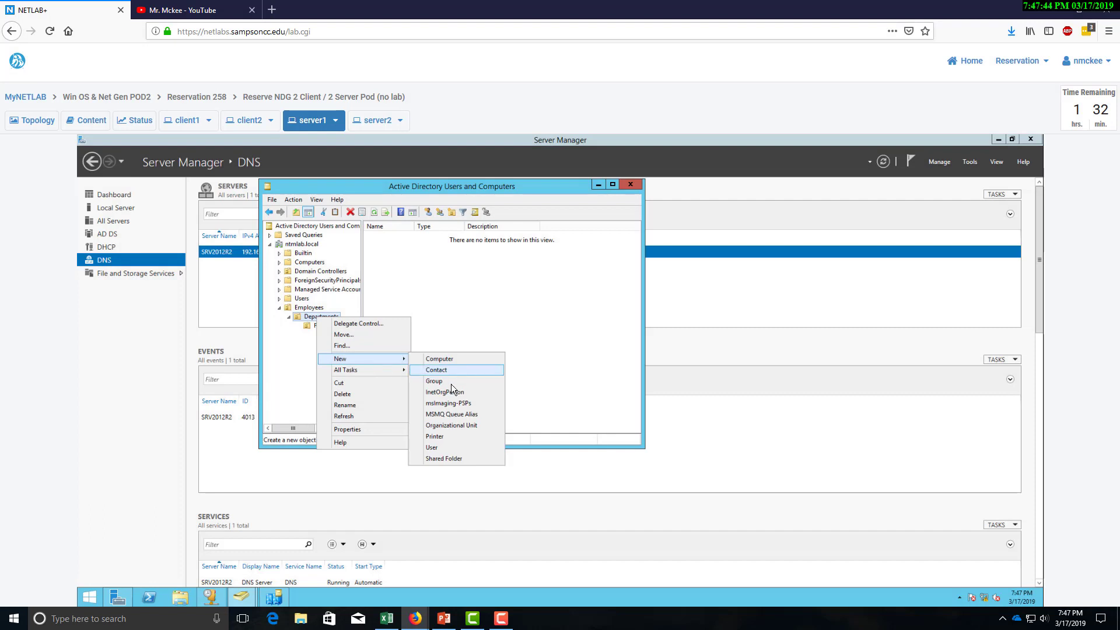
{"action": "left_click", "coordinate": [453, 426]}
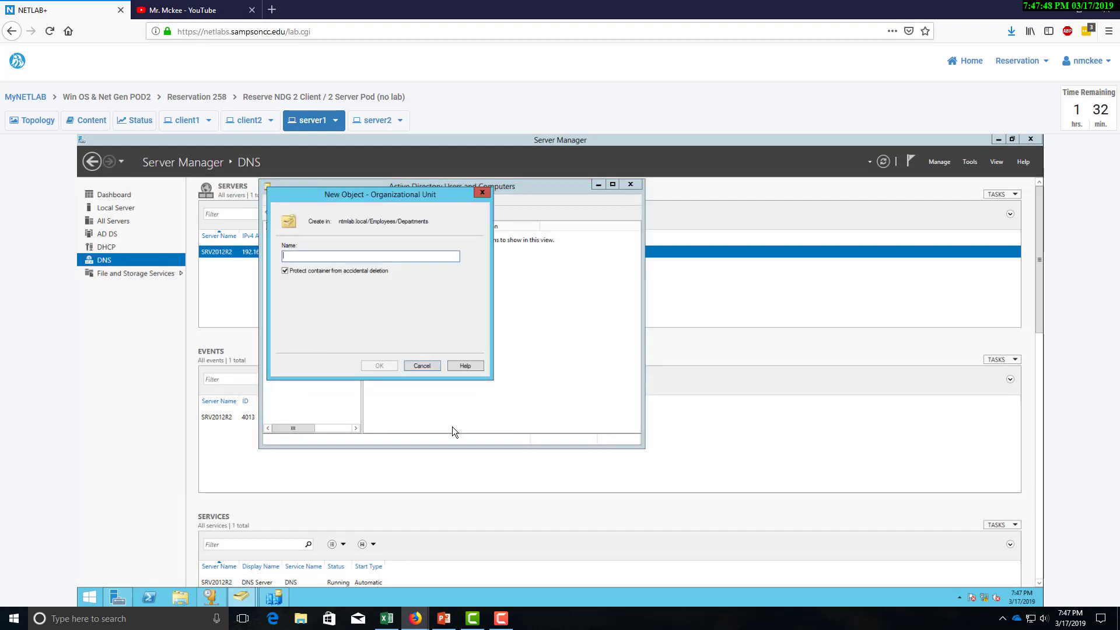
{"action": "type", "text": "MarketingUsers"}
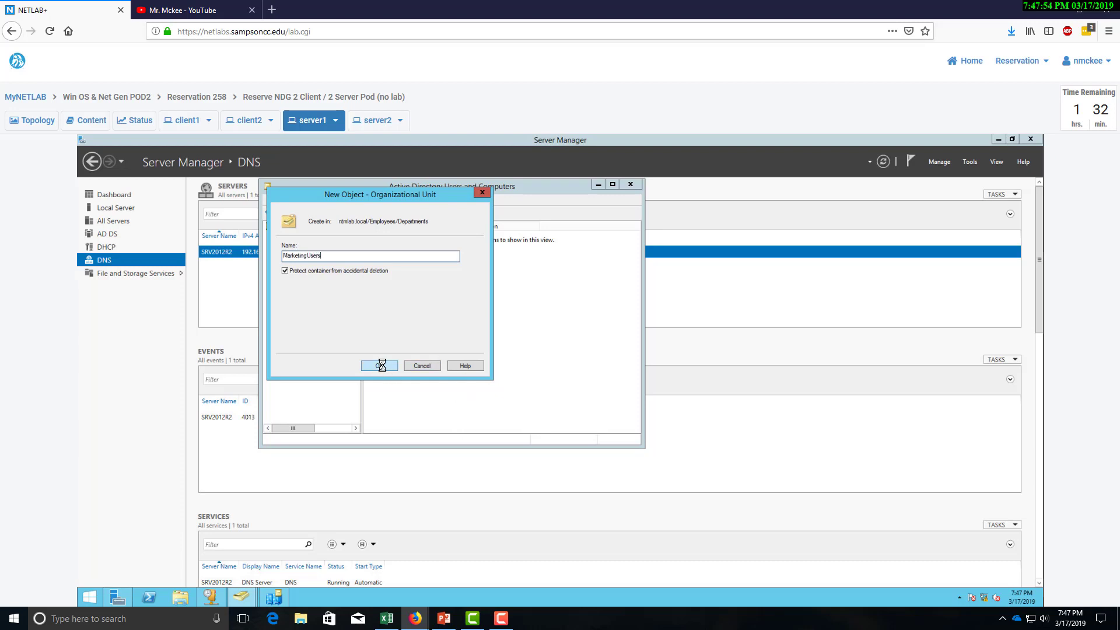
Add a LegalUsers OU under Departments.
{"action": "right_click", "coordinate": [302, 317]}
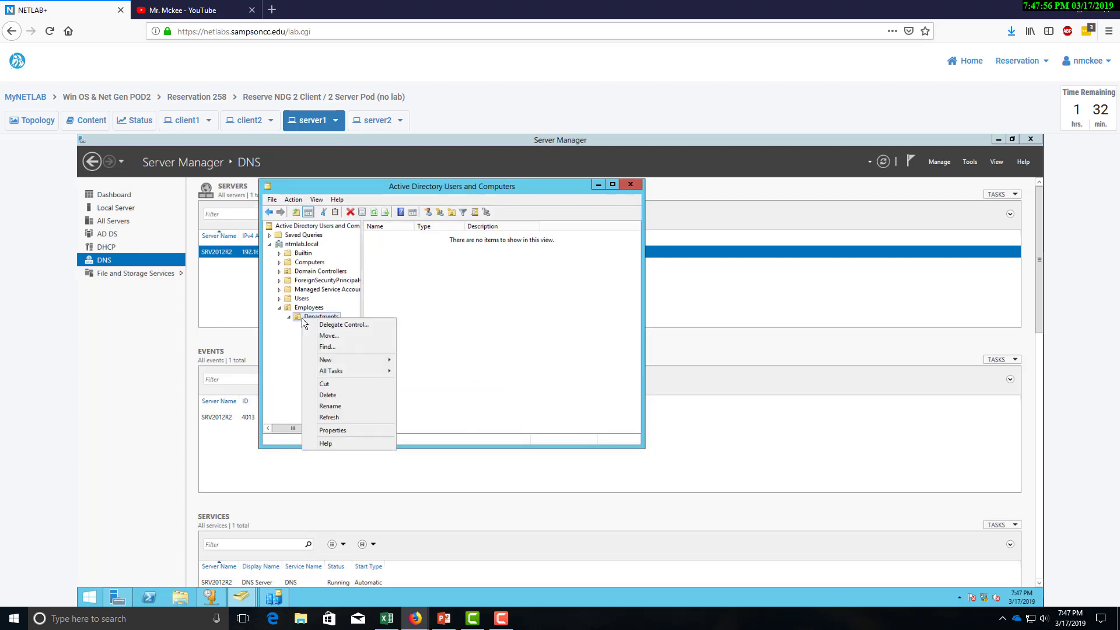
{"action": "mouse_move", "coordinate": [348, 357]}
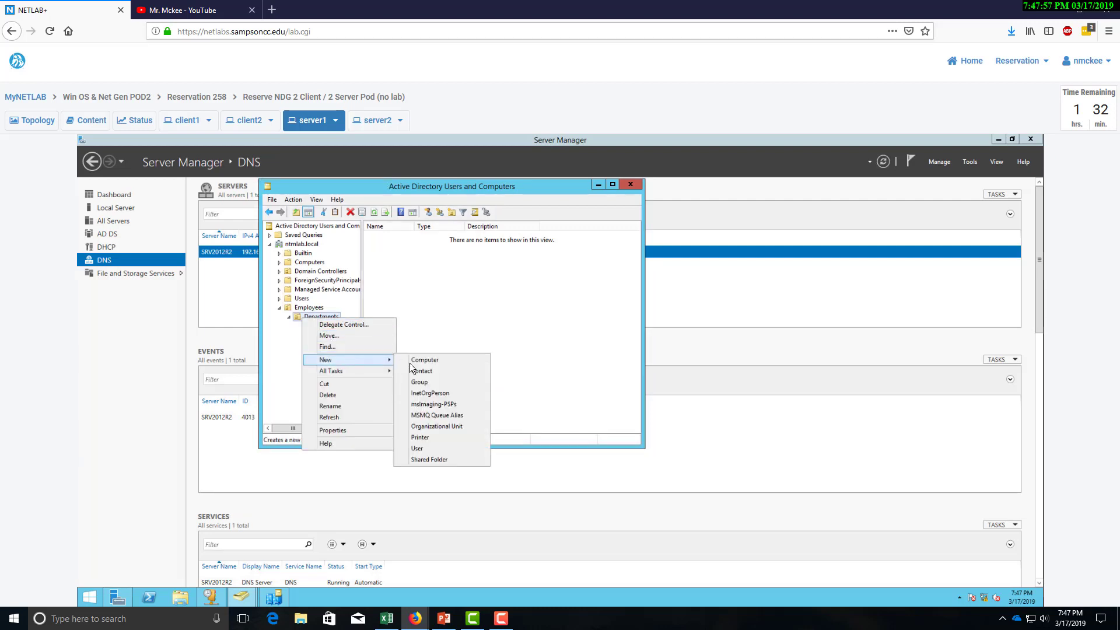
{"action": "left_click", "coordinate": [425, 430]}
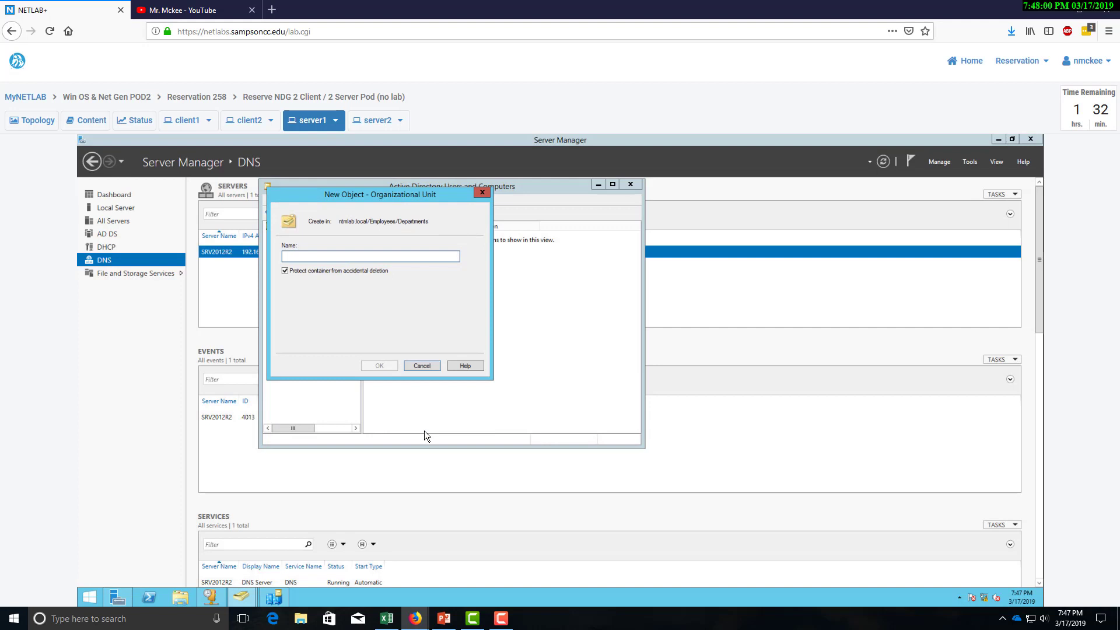
{"action": "type", "text": "LegalUsers"}
{"action": "left_click", "coordinate": [380, 366]}
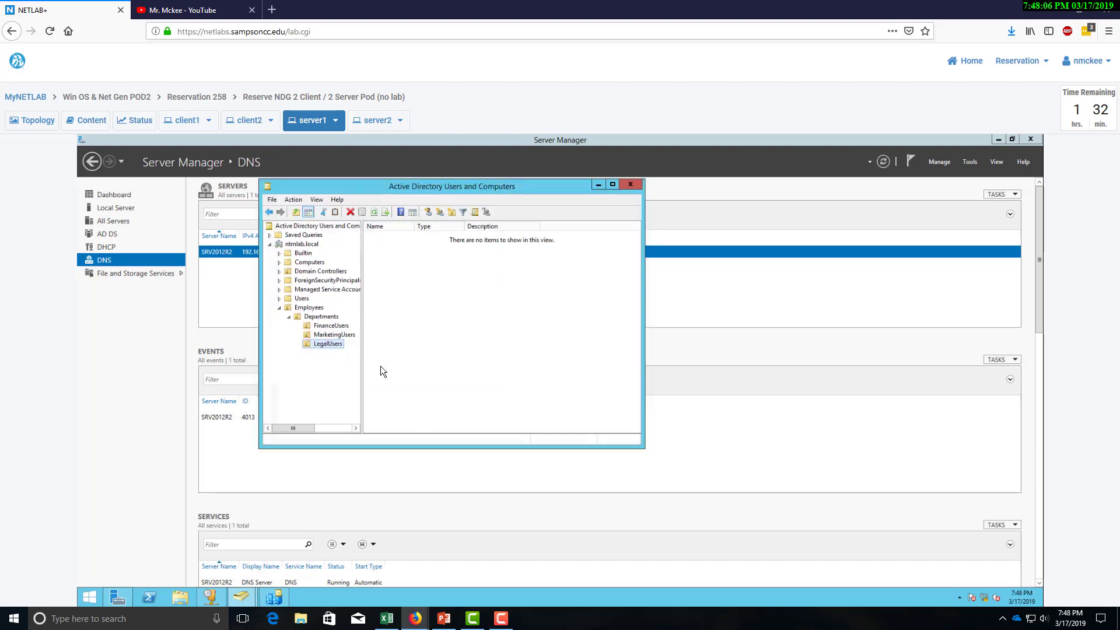
Add an ExecutiveUsers OU under Departments.
{"action": "right_click", "coordinate": [312, 317]}
{"action": "mouse_move", "coordinate": [346, 354]}
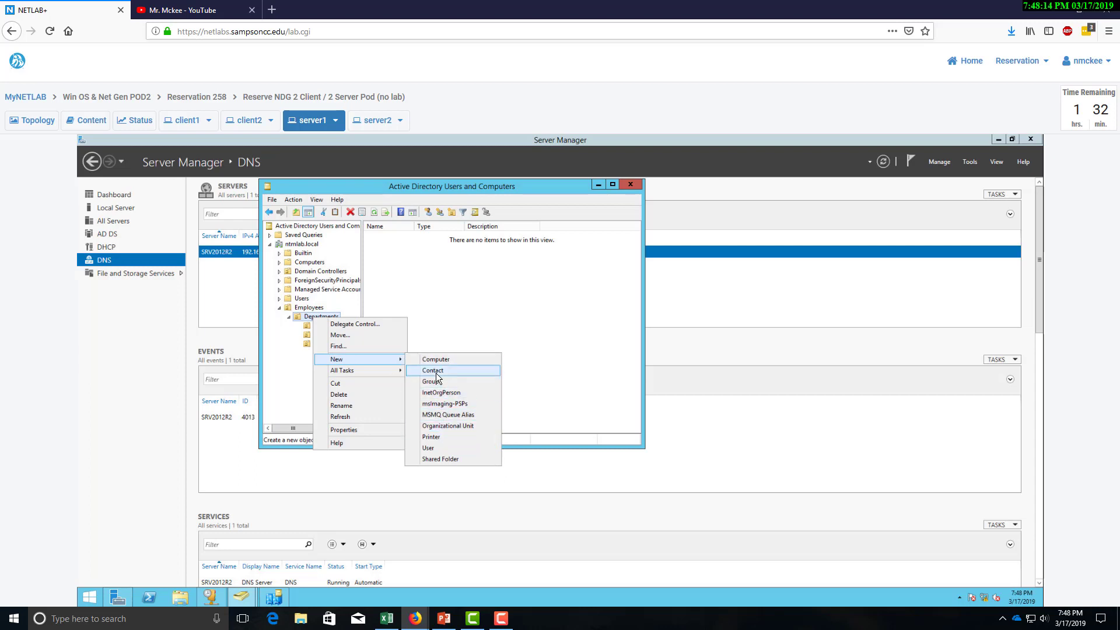
{"action": "left_click", "coordinate": [455, 426]}
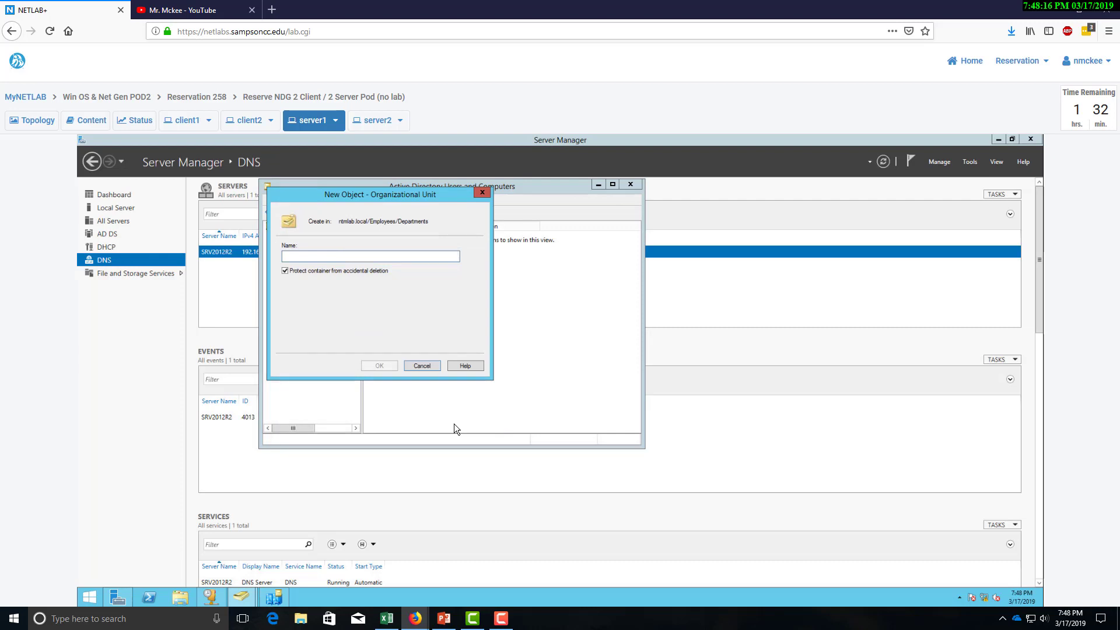
{"action": "type", "text": "ExecutiveUs"}
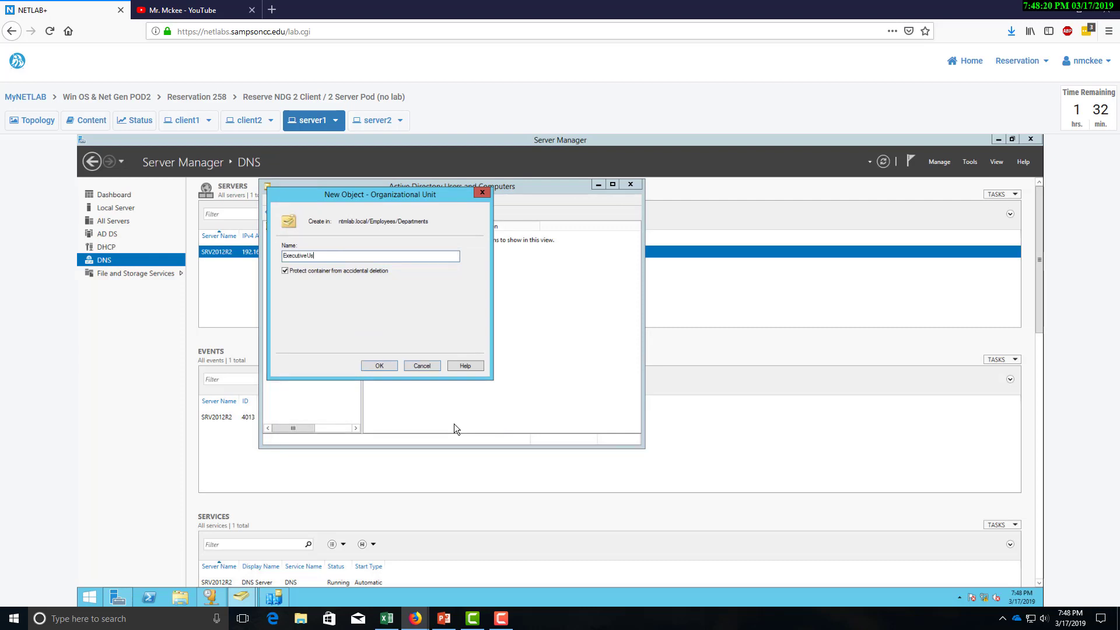
{"action": "type", "text": "w"}
{"action": "left_click", "coordinate": [378, 367]}
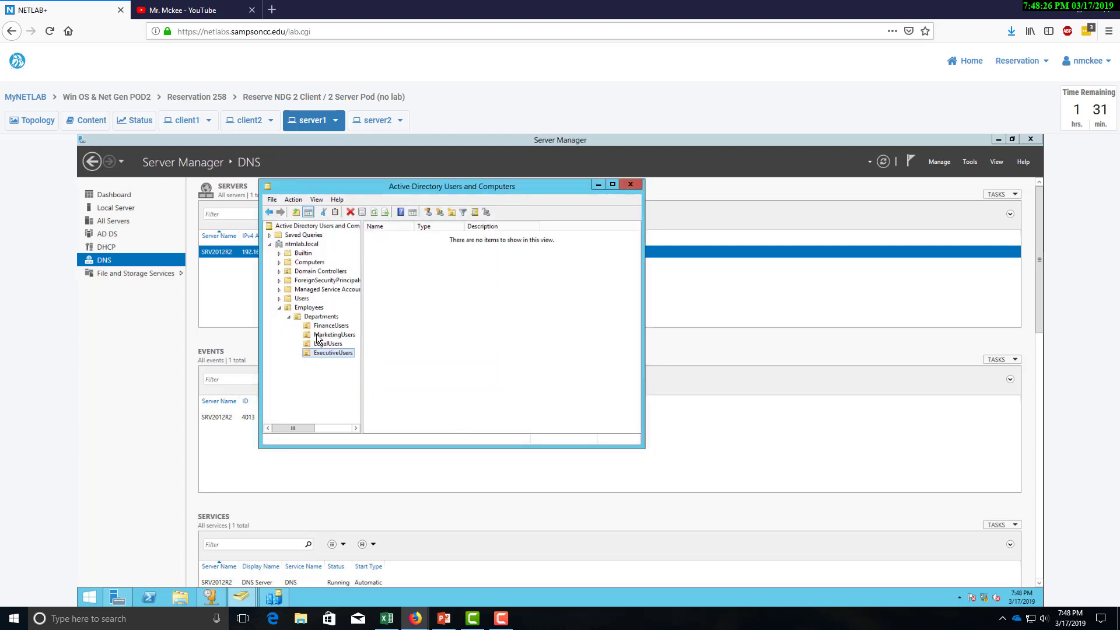
List the ntmlab.local root contents, select the Finance group, and bring up the AD_Planner workbook.
{"action": "left_click", "coordinate": [303, 300]}
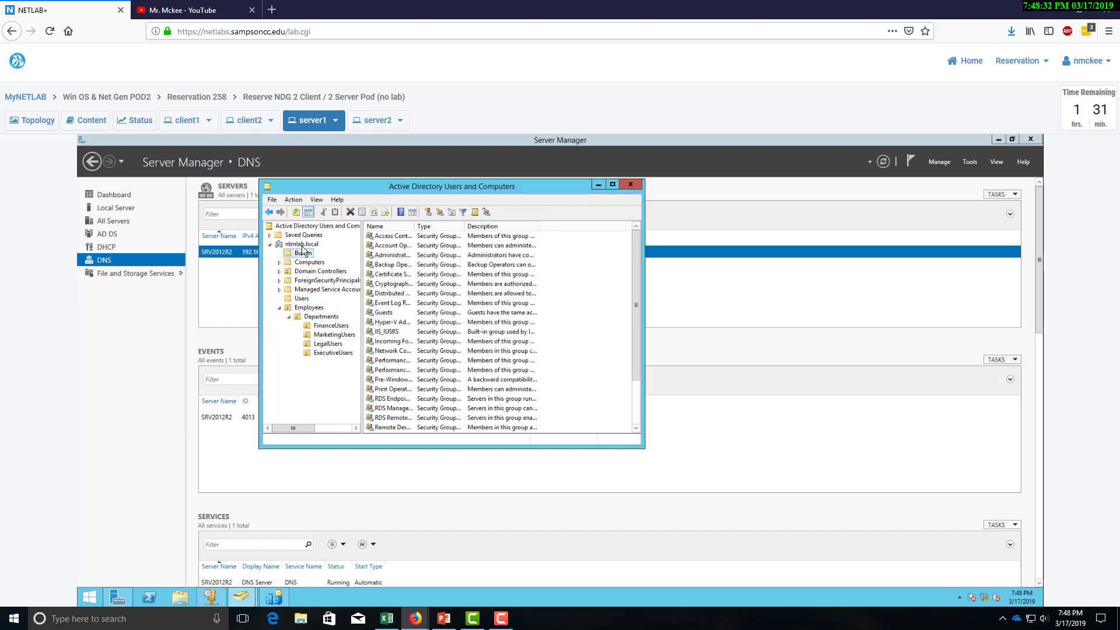
{"action": "left_click", "coordinate": [303, 246]}
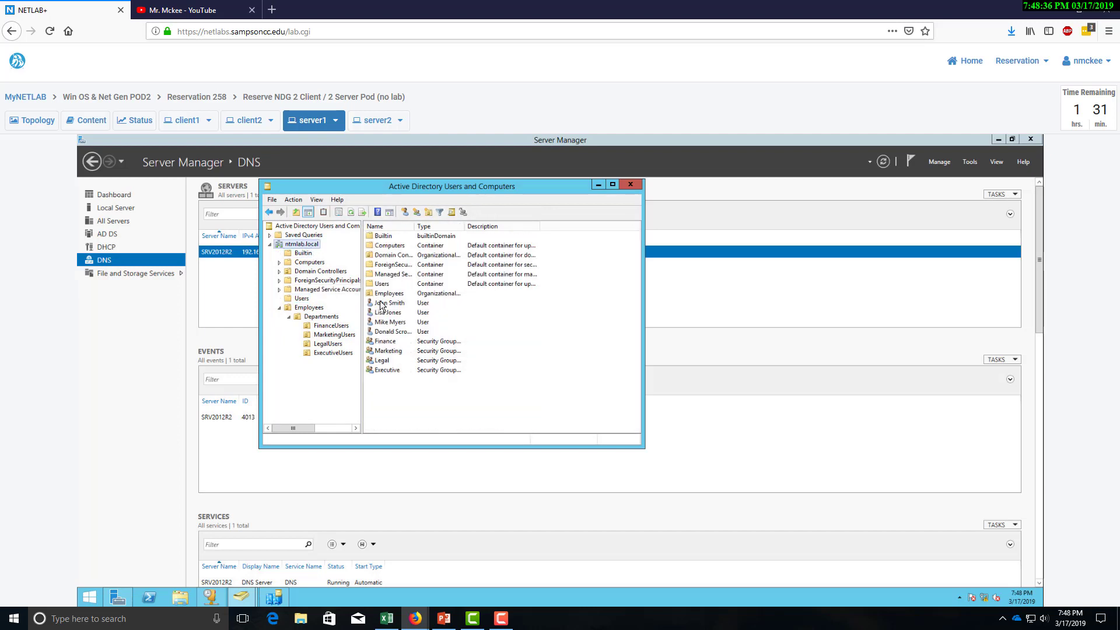
{"action": "left_click", "coordinate": [391, 341]}
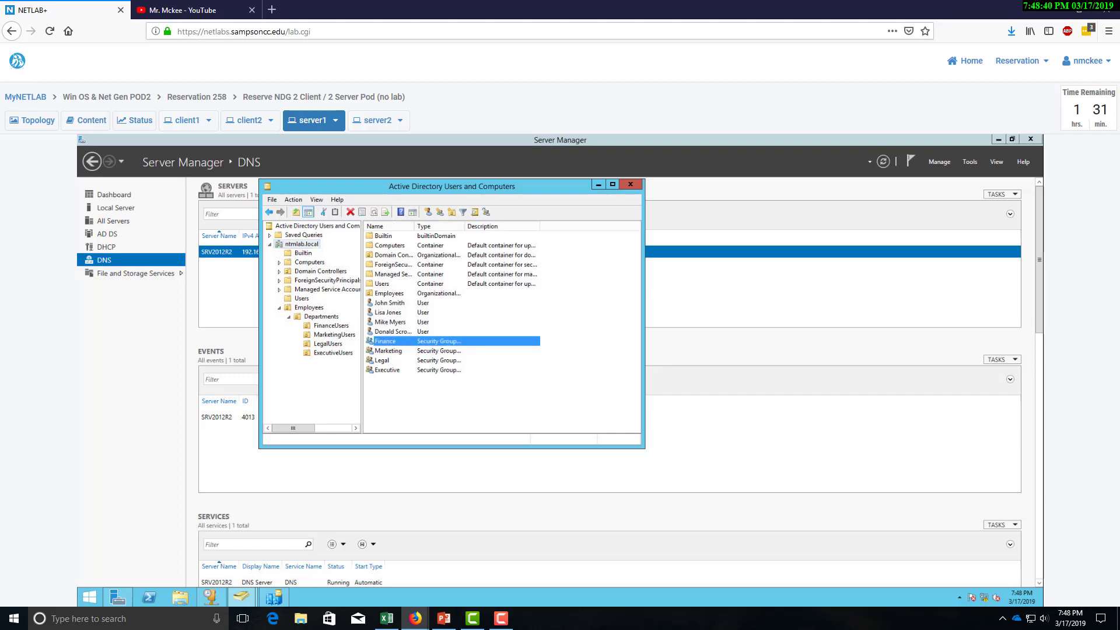
{"action": "left_click", "coordinate": [386, 619]}
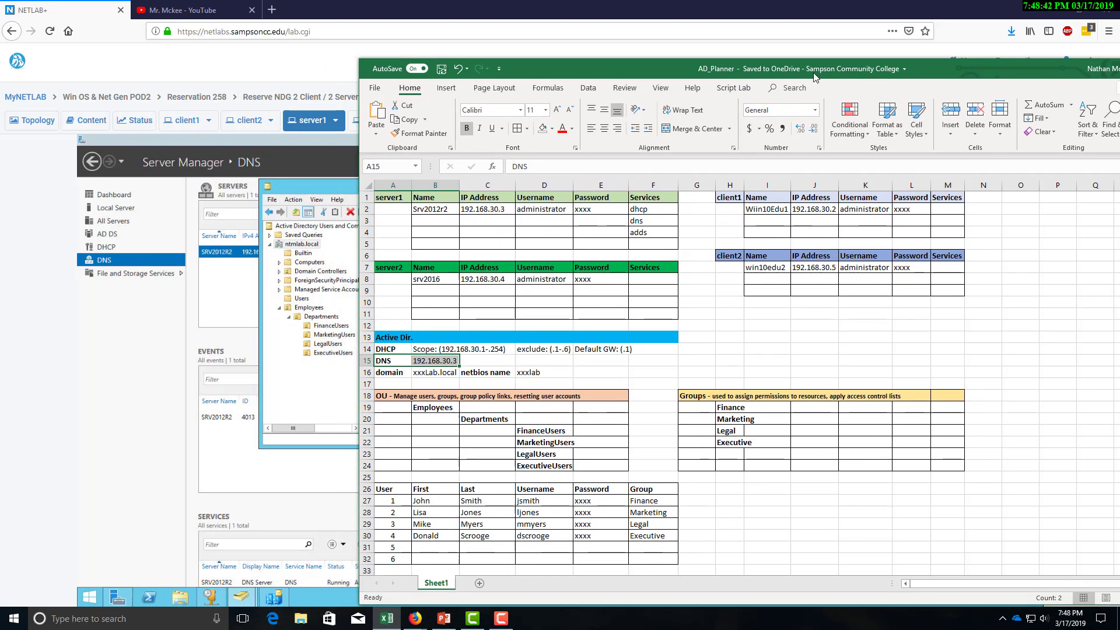
Check the Finance, Marketing, Legal and Executive entries in F27–F30, then drag Excel aside.
{"action": "left_click", "coordinate": [636, 501]}
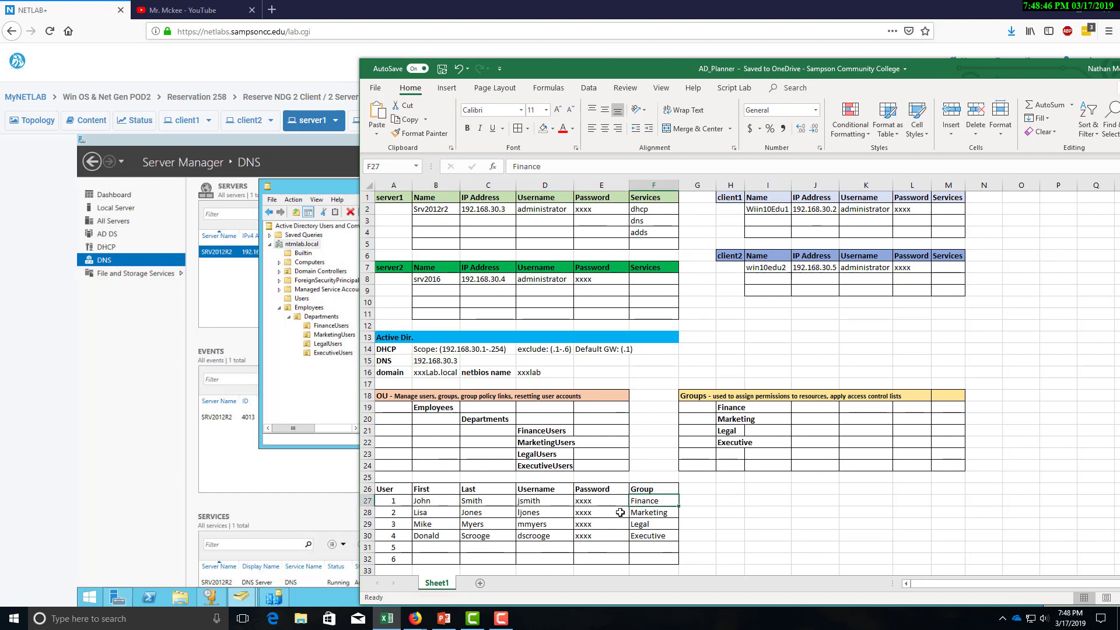
{"action": "left_click", "coordinate": [642, 512]}
{"action": "left_click", "coordinate": [644, 524]}
{"action": "left_click", "coordinate": [647, 535]}
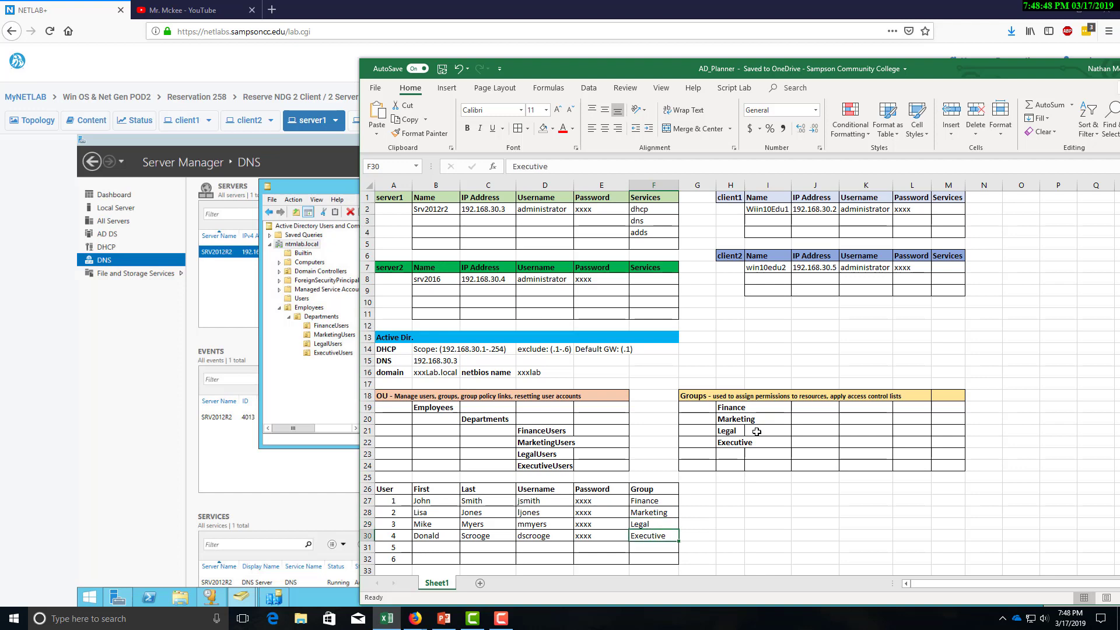
{"action": "left_click_drag", "start_coordinate": [971, 64], "coordinate": [0, 46]}
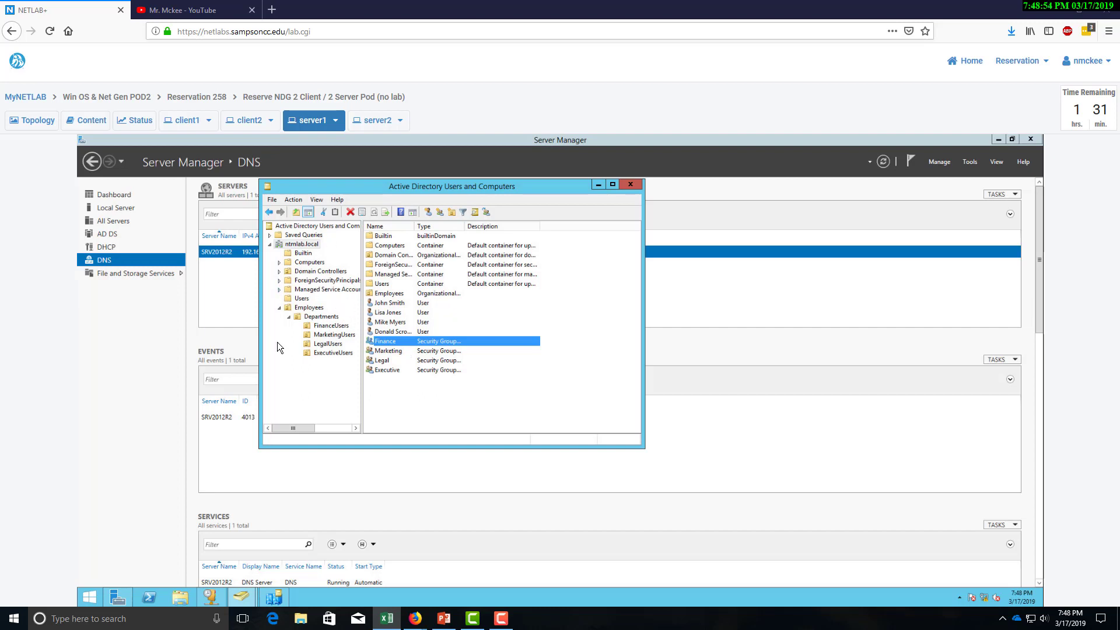
Add the finance user's account to the Finance group's members and save the group properties.
{"action": "right_click", "coordinate": [405, 345]}
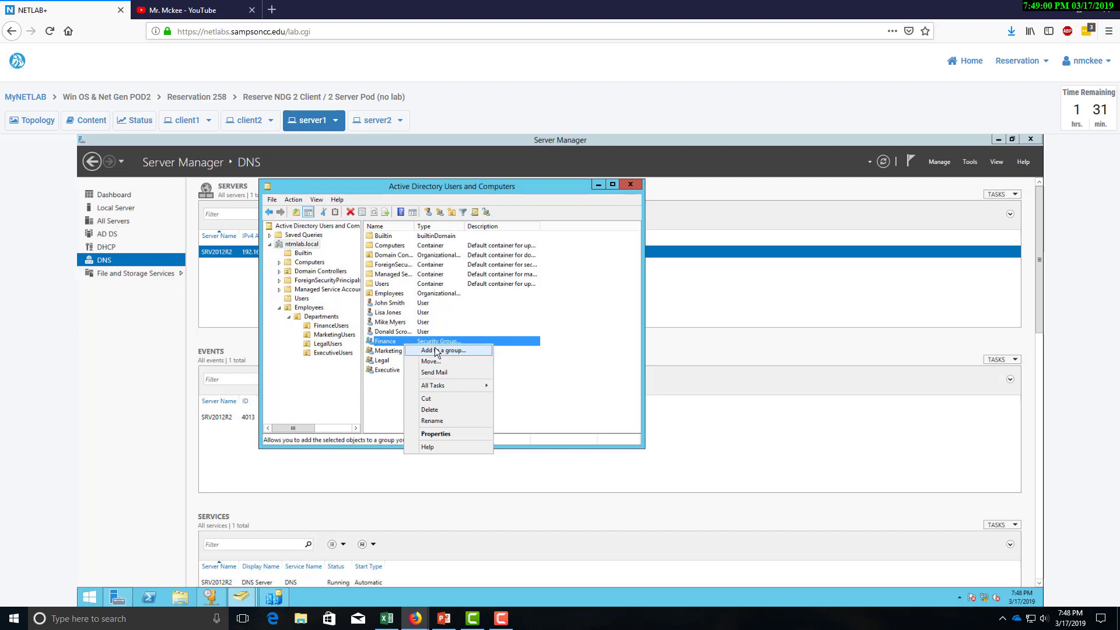
{"action": "left_click", "coordinate": [391, 346]}
{"action": "double_click", "coordinate": [390, 341]}
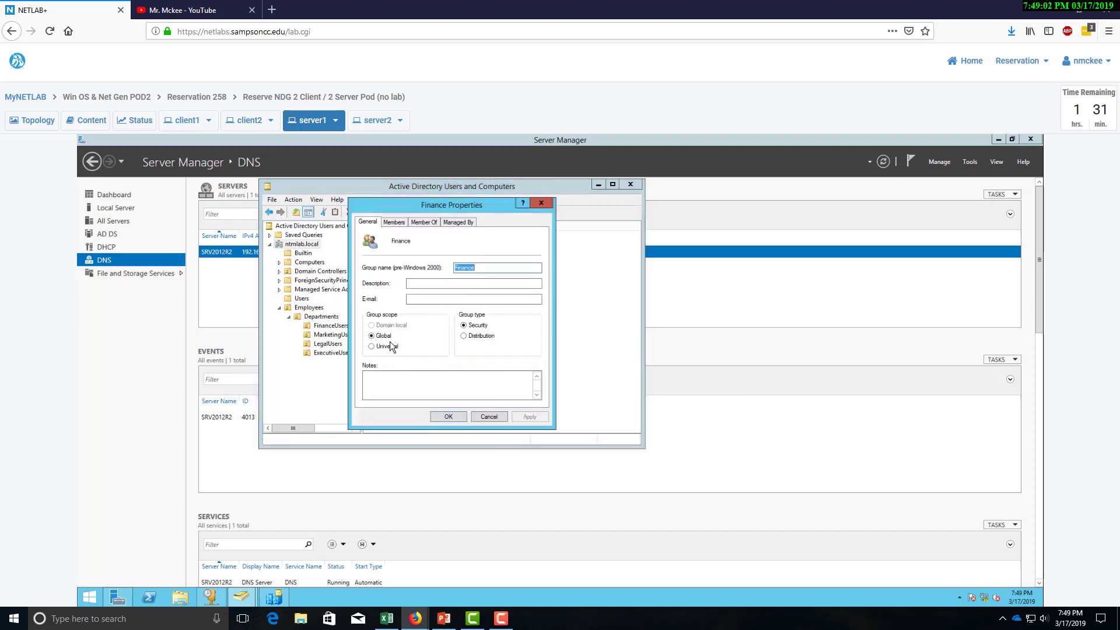
{"action": "left_click", "coordinate": [392, 220]}
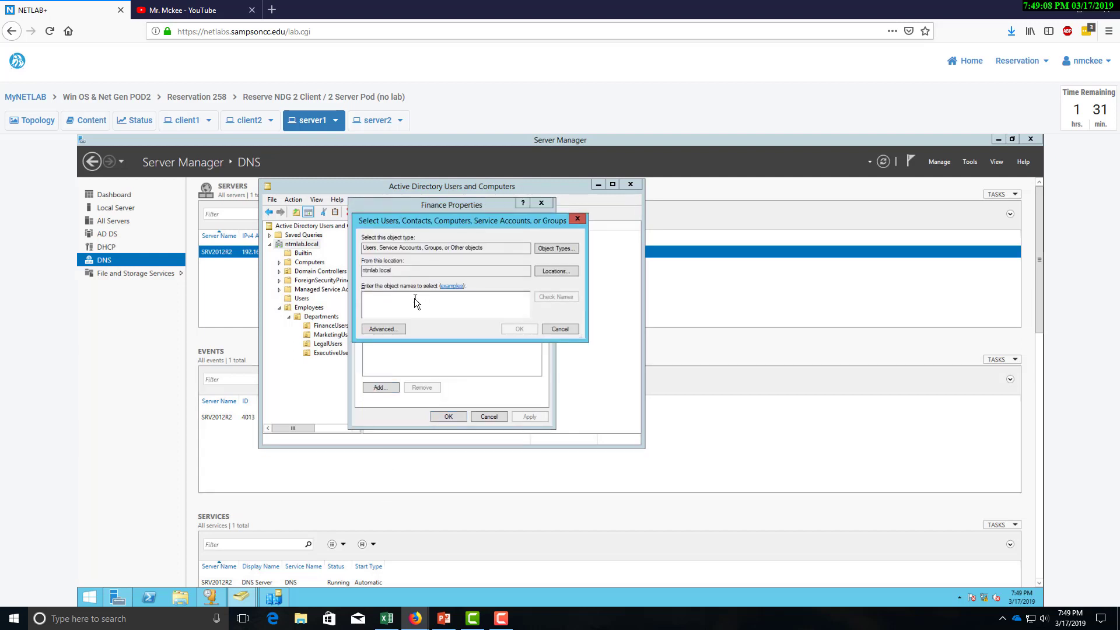
{"action": "type", "text": "jsmith"}
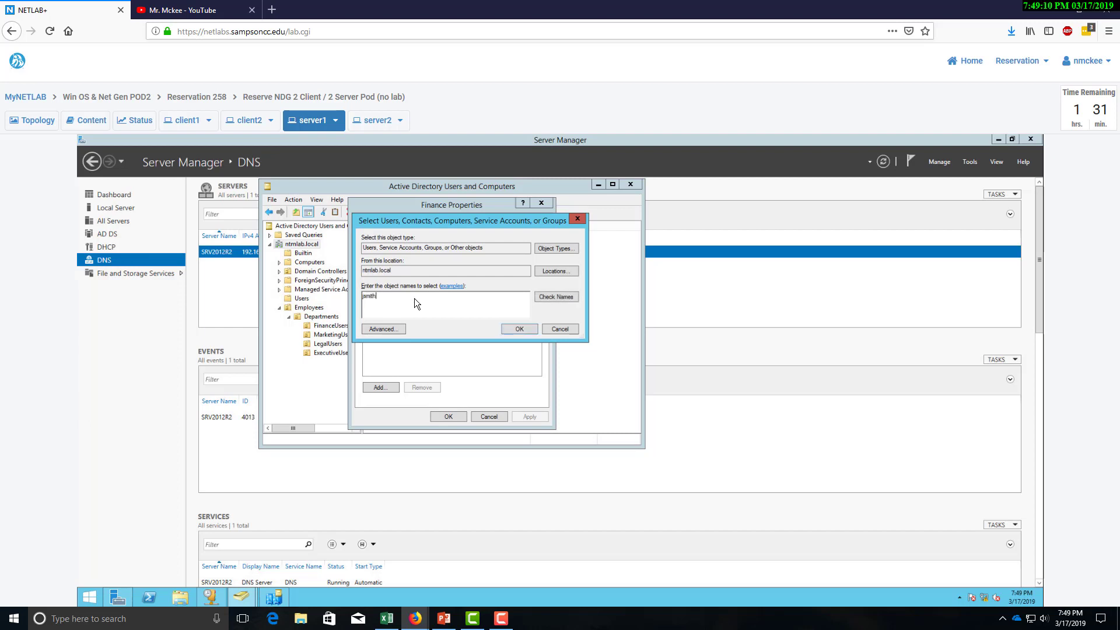
{"action": "left_click", "coordinate": [554, 297]}
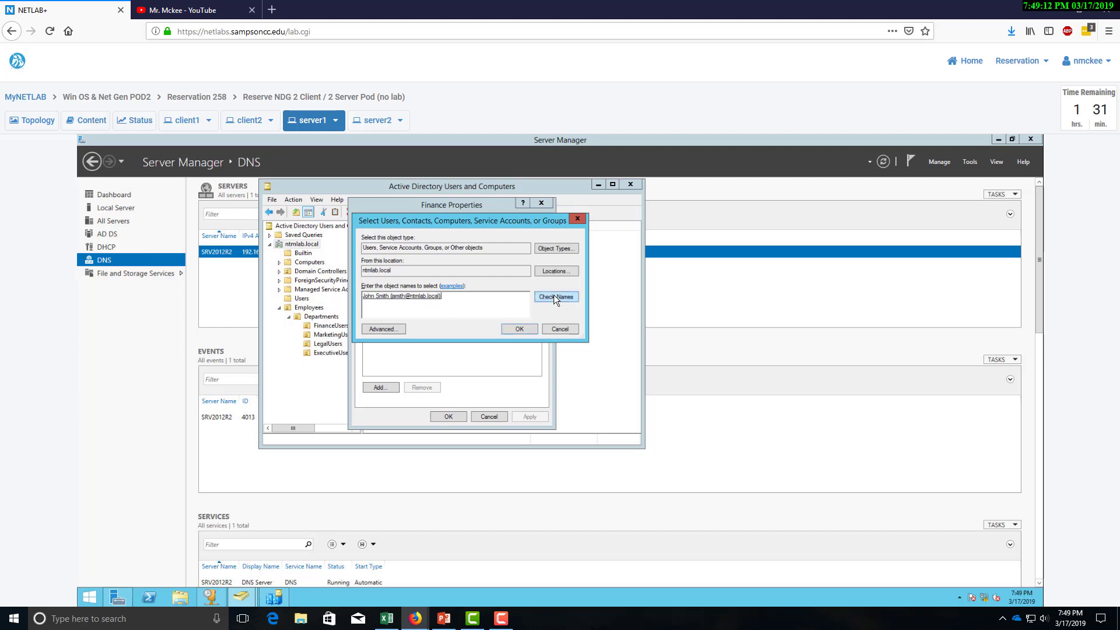
{"action": "left_click", "coordinate": [519, 331]}
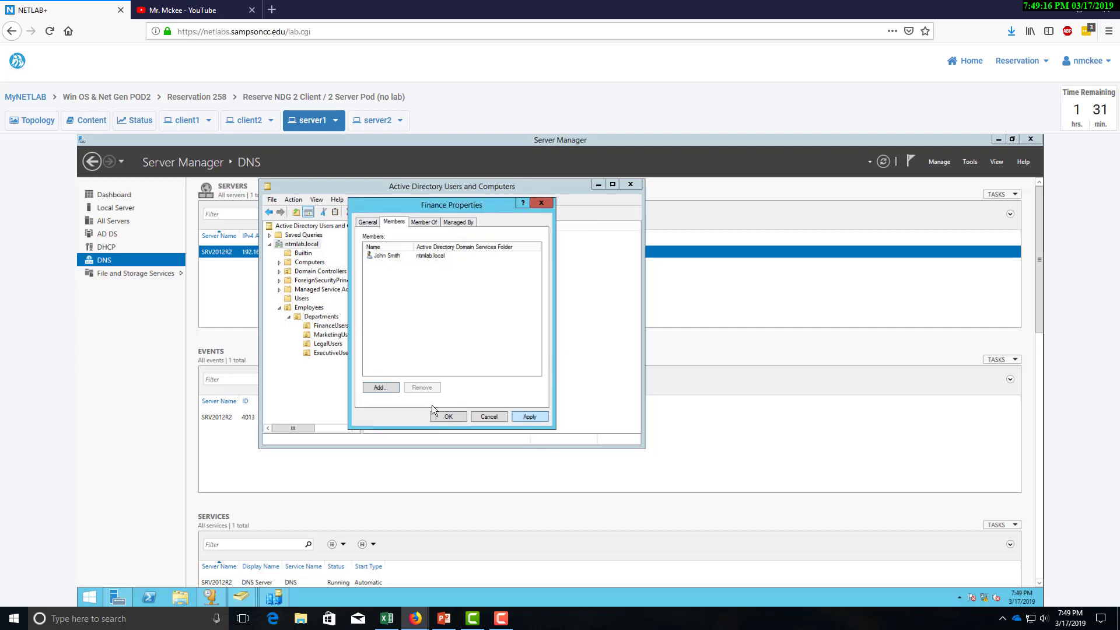
{"action": "left_click", "coordinate": [447, 416]}
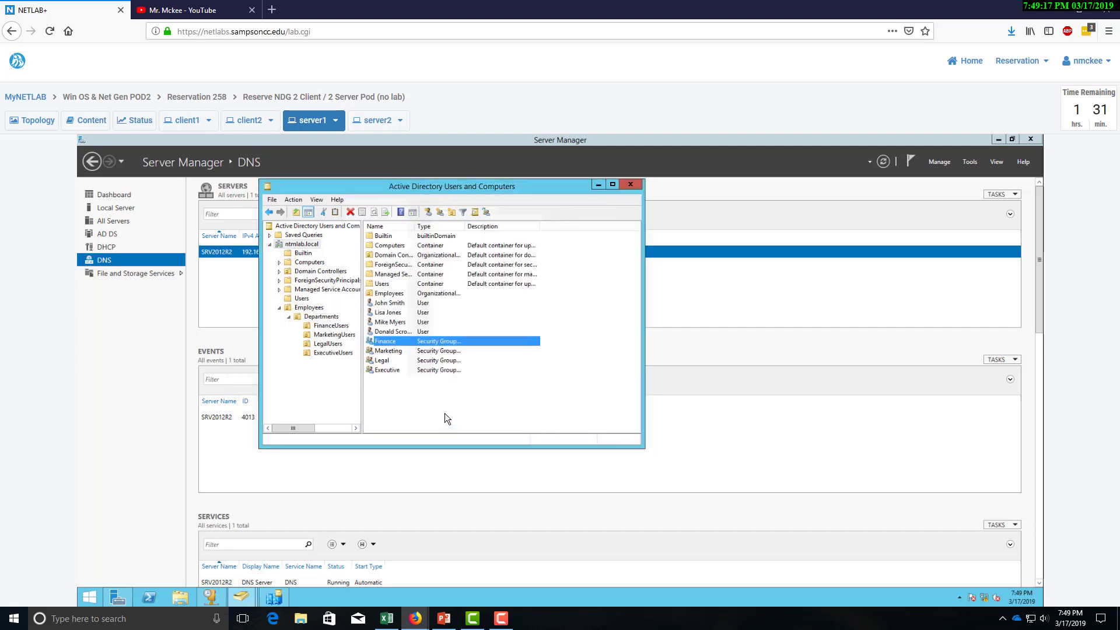
Add the marketing user's account to the Marketing group's members and save.
{"action": "right_click", "coordinate": [387, 350]}
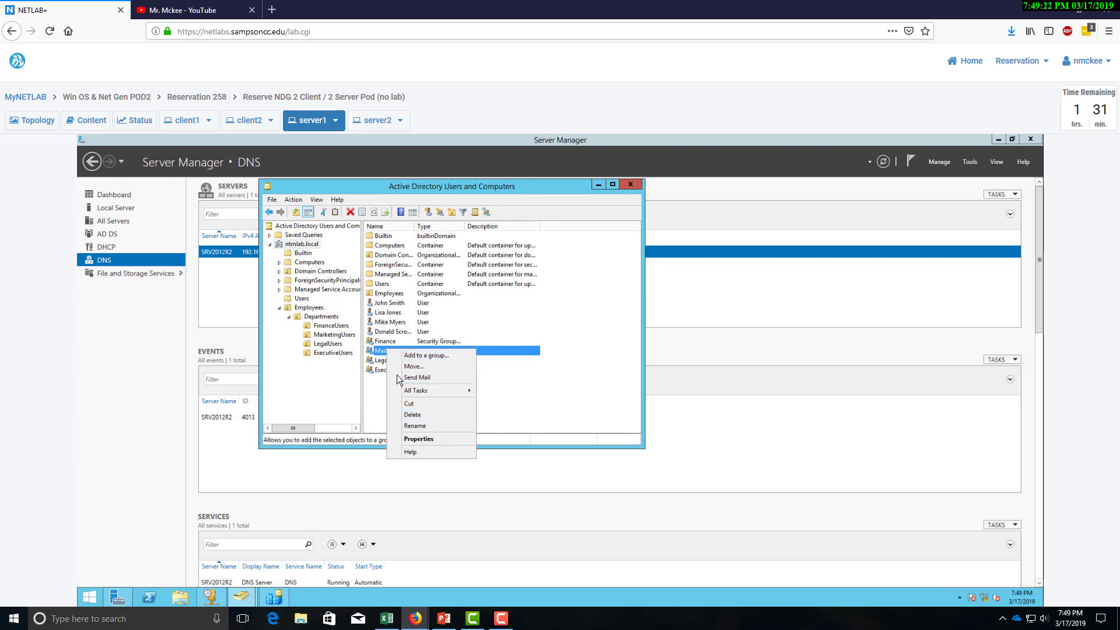
{"action": "mouse_move", "coordinate": [421, 394]}
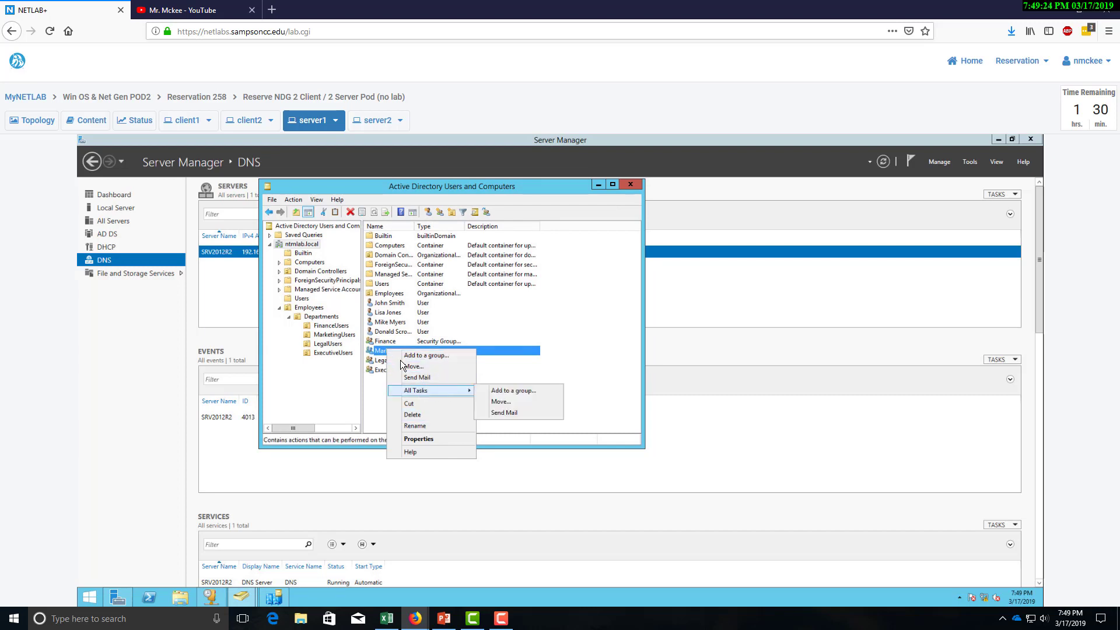
{"action": "double_click", "coordinate": [382, 350]}
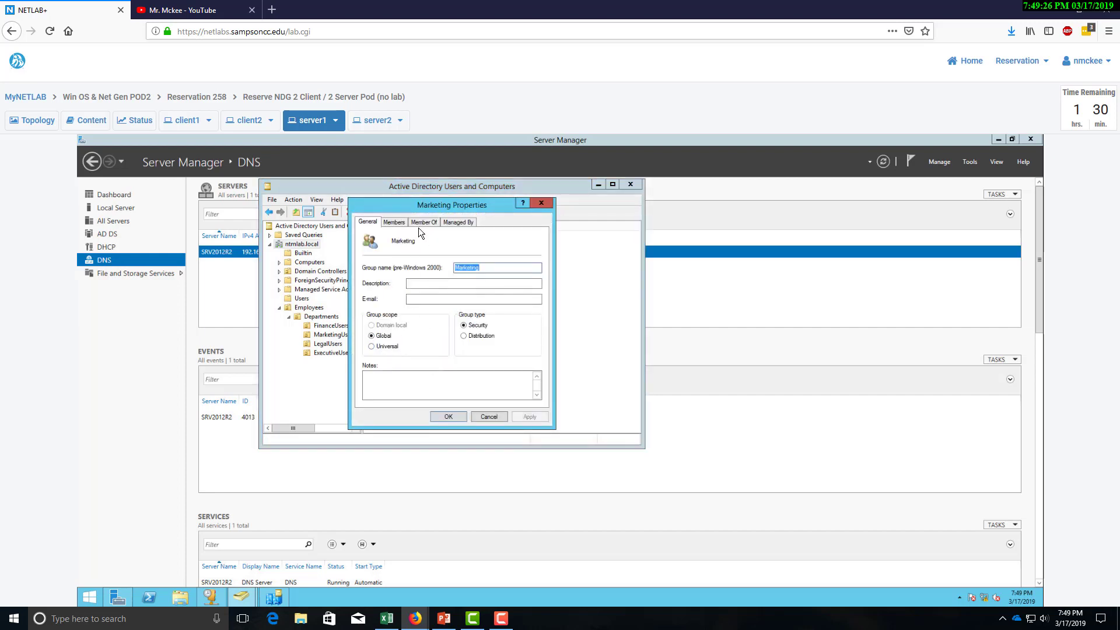
{"action": "left_click", "coordinate": [405, 222]}
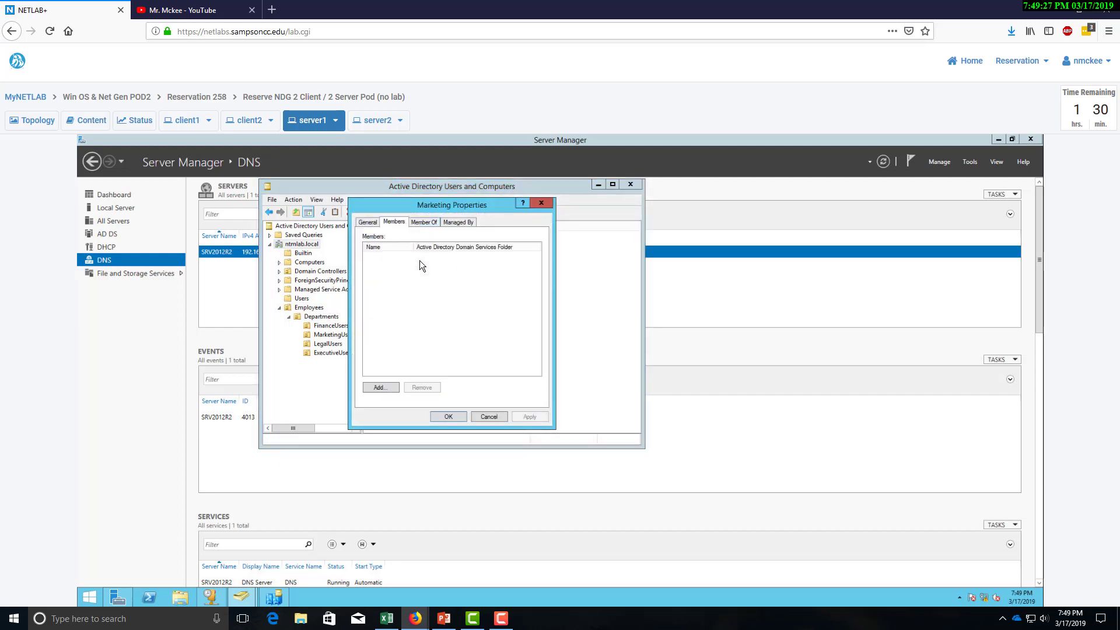
{"action": "left_click", "coordinate": [390, 387]}
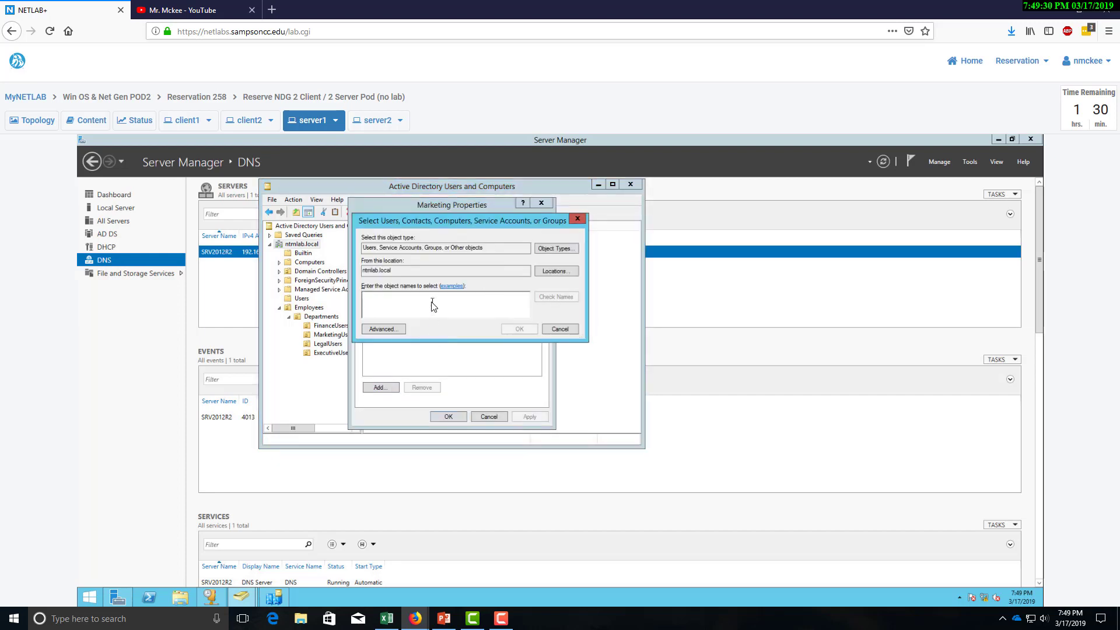
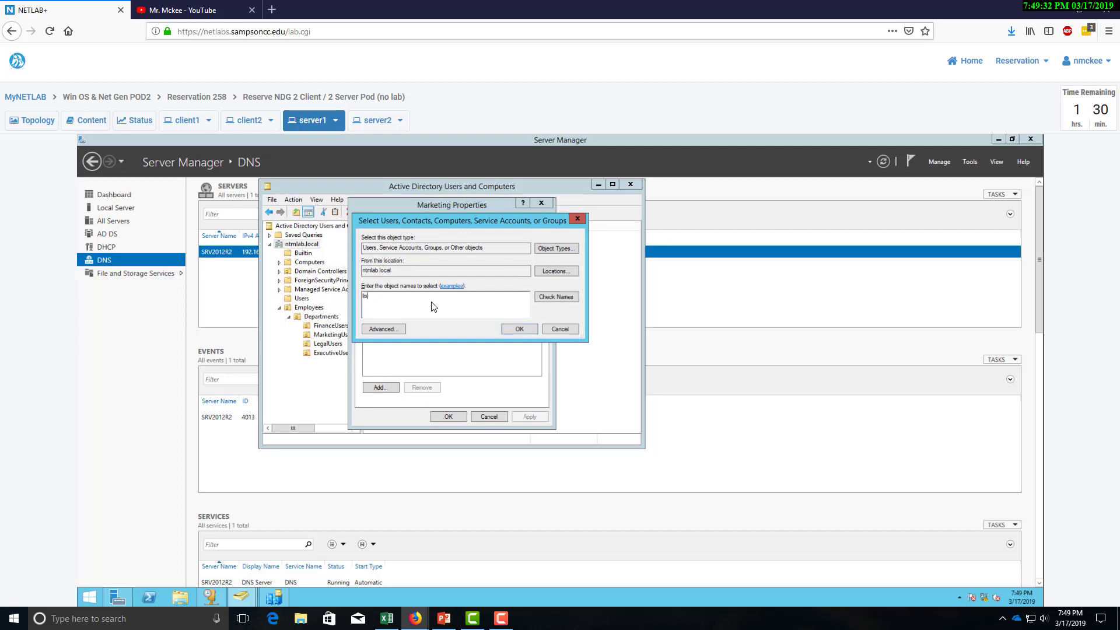
{"action": "left_click", "coordinate": [575, 298]}
{"action": "left_click", "coordinate": [510, 328]}
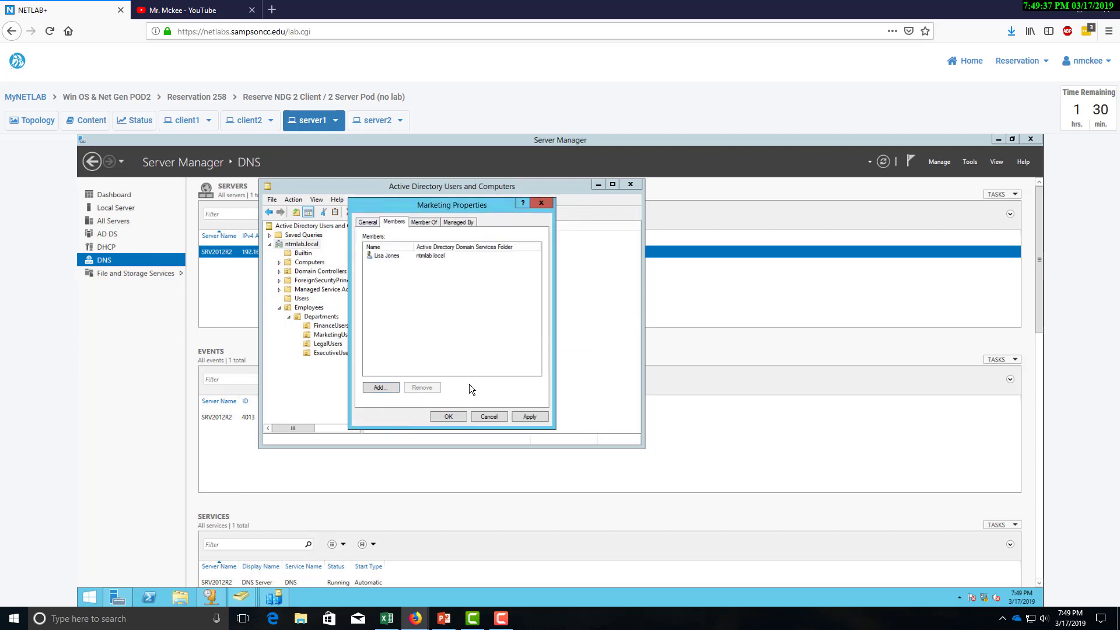
{"action": "left_click", "coordinate": [448, 416]}
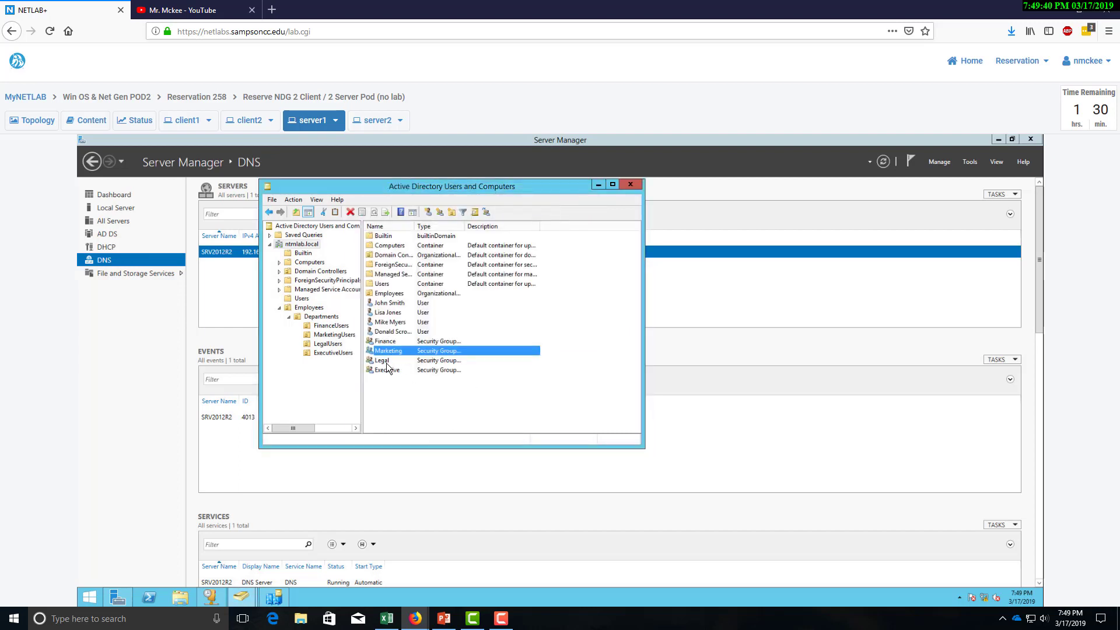
In the Legal group's Members tab, enter the legal user and resolve the name.
{"action": "right_click", "coordinate": [386, 364]}
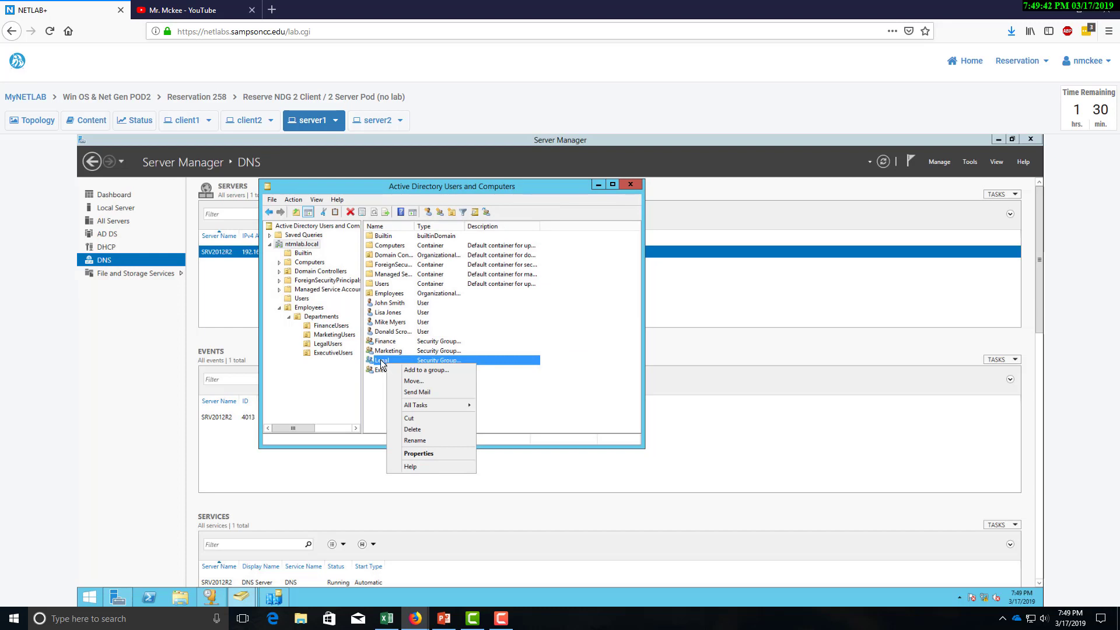
{"action": "double_click", "coordinate": [380, 360]}
{"action": "left_click", "coordinate": [394, 223]}
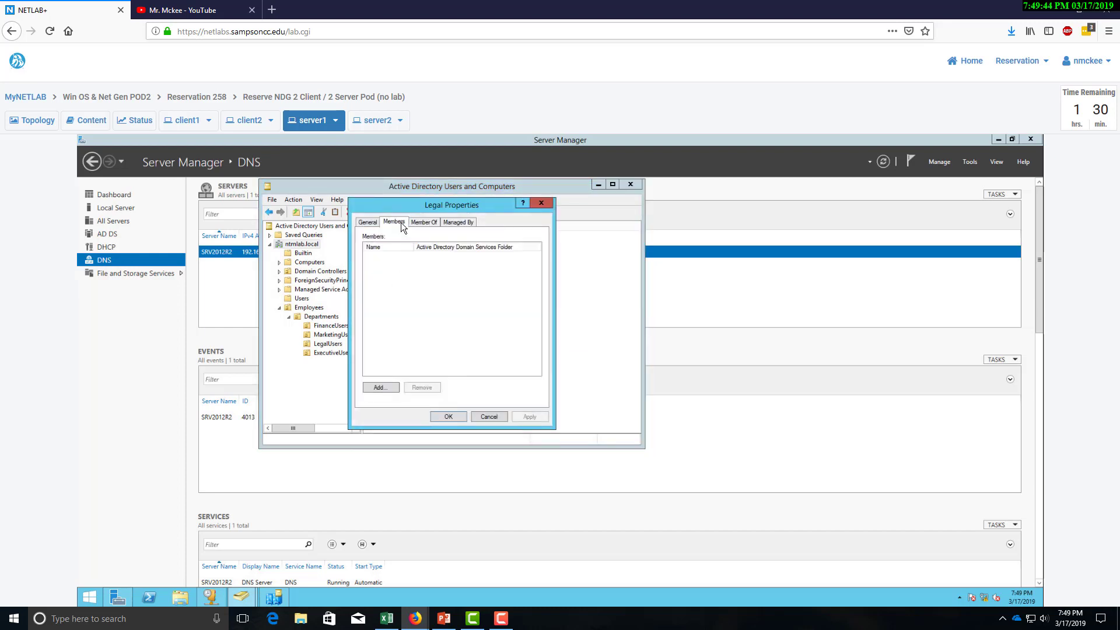
{"action": "left_click", "coordinate": [390, 387]}
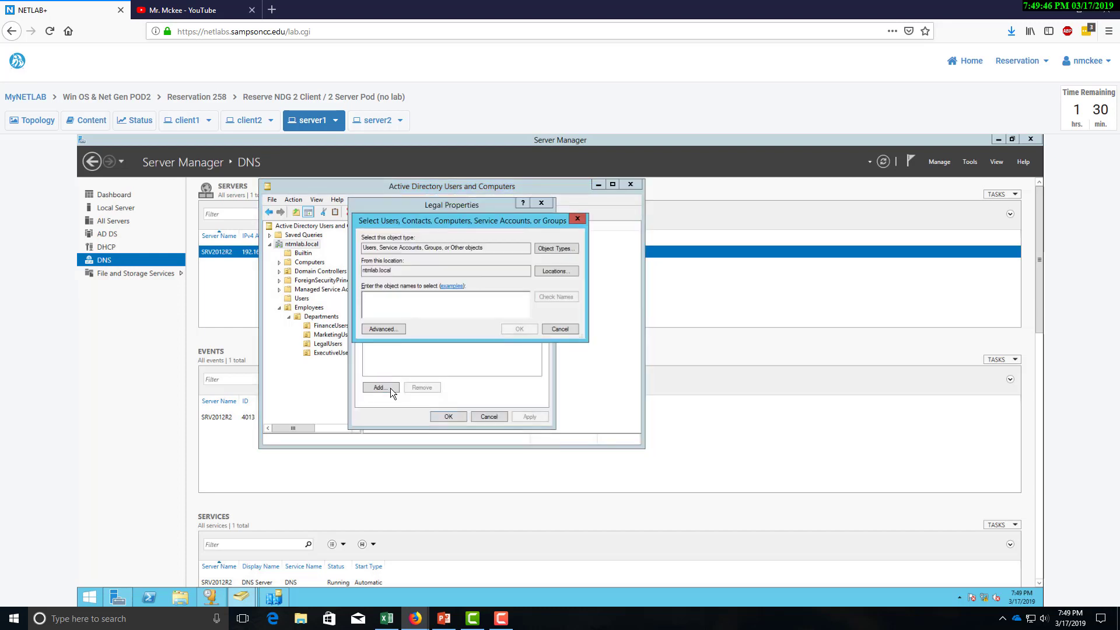
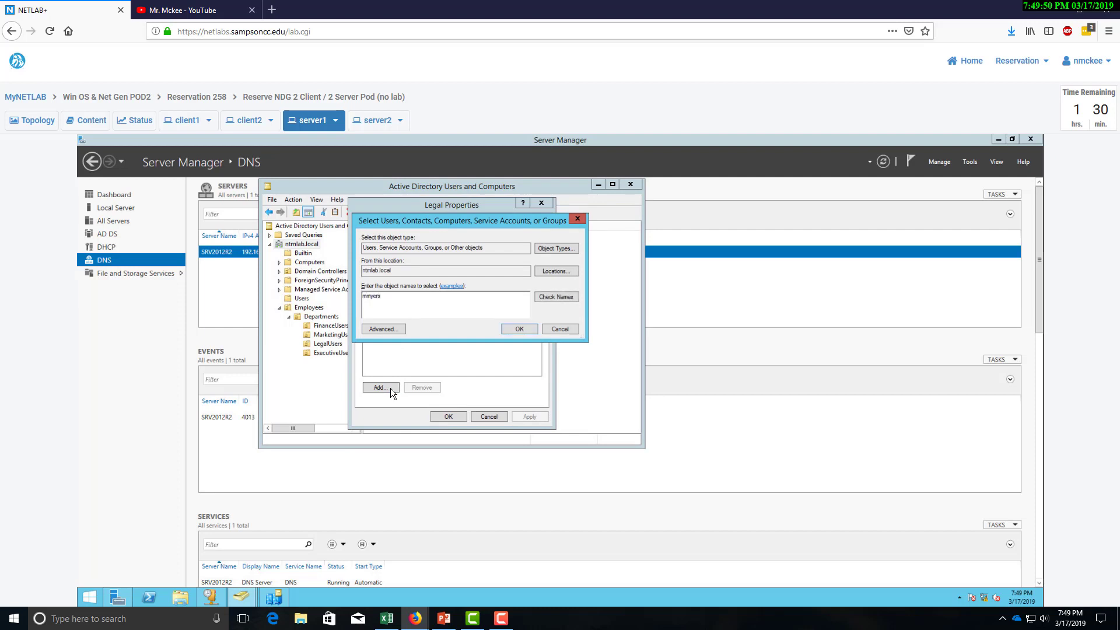
{"action": "left_click", "coordinate": [554, 295]}
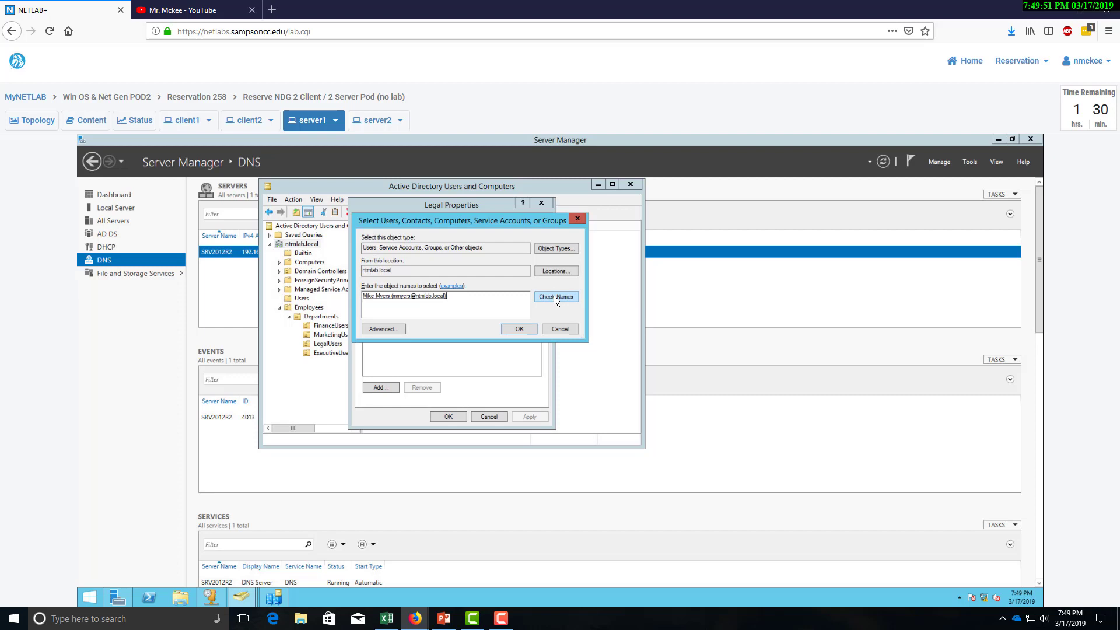
Save the legal user into Legal, then add the executive user to Executive's members.
{"action": "left_click", "coordinate": [519, 328]}
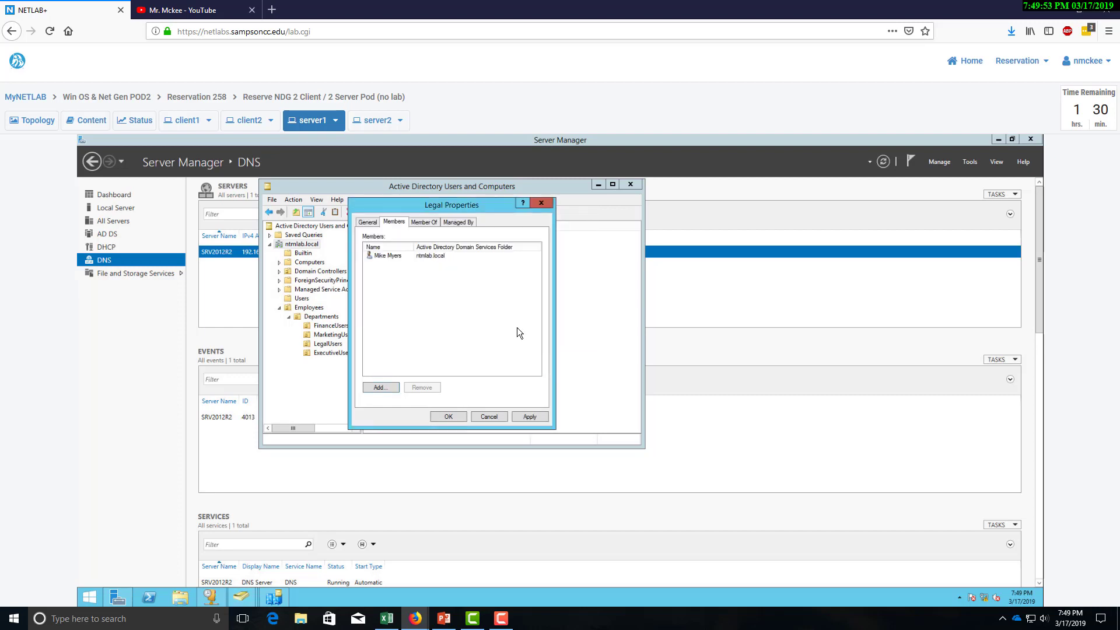
{"action": "left_click", "coordinate": [462, 413]}
{"action": "double_click", "coordinate": [387, 368]}
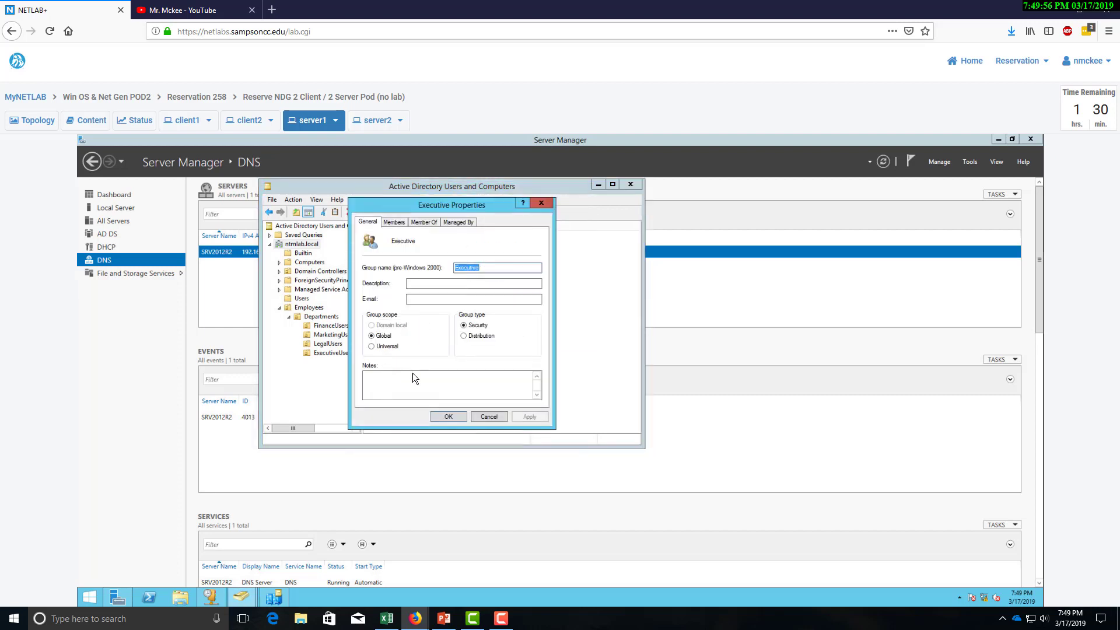
{"action": "left_click", "coordinate": [392, 222]}
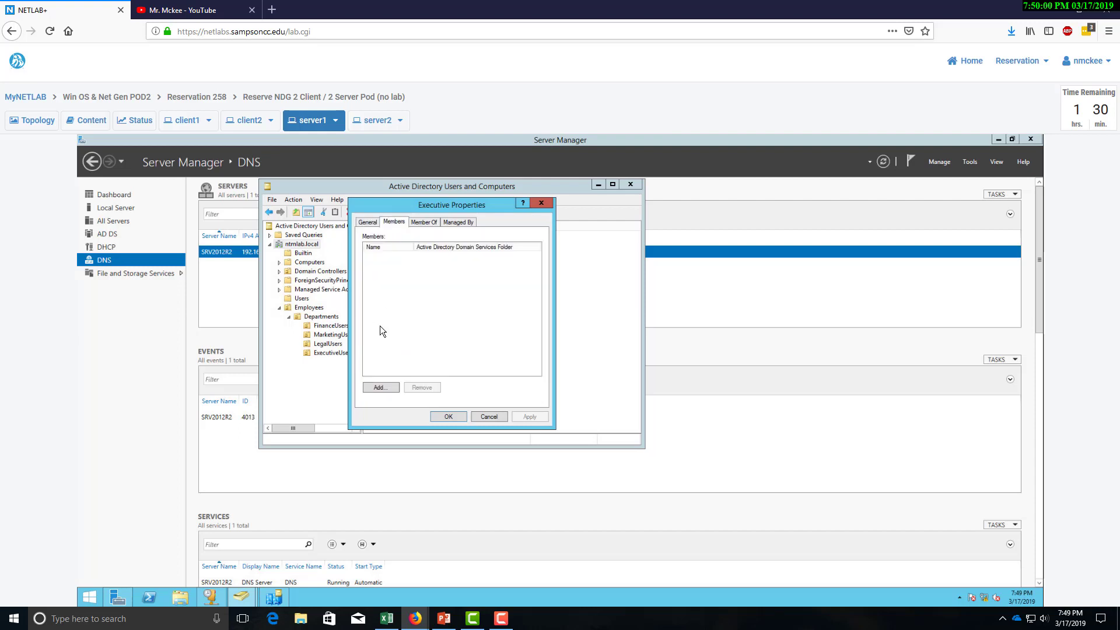
{"action": "left_click", "coordinate": [392, 385]}
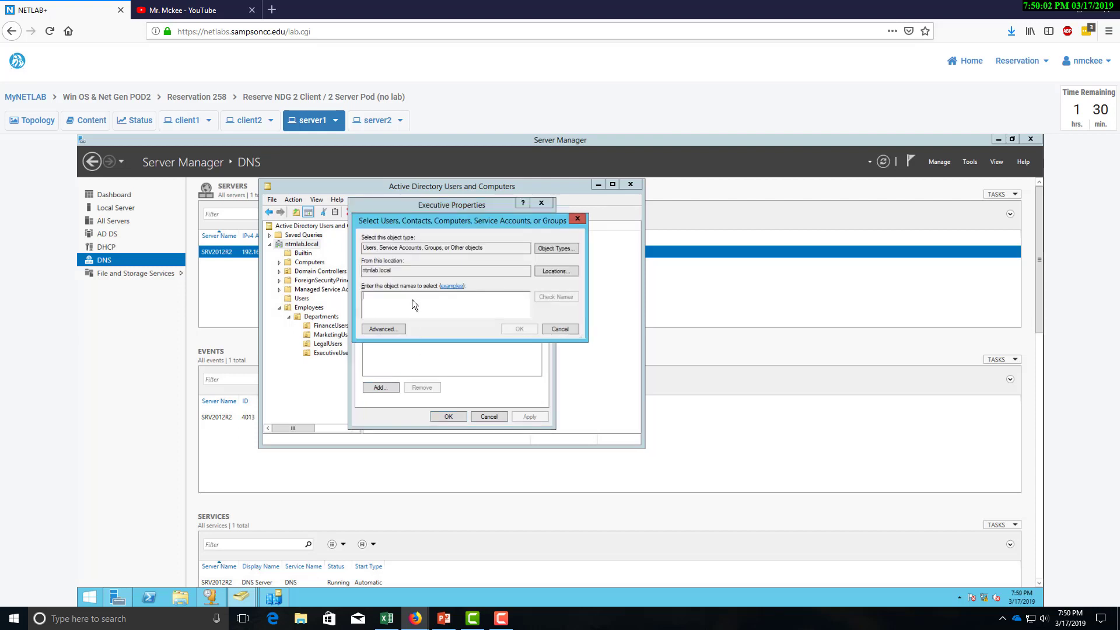
{"action": "type", "text": "dscrooge"}
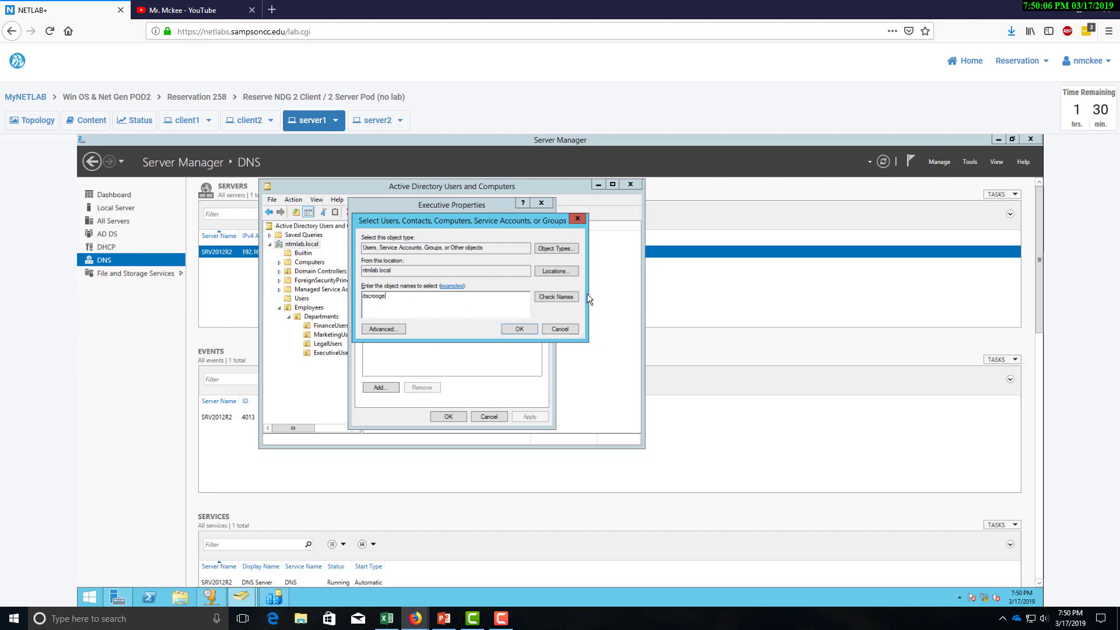
{"action": "left_click", "coordinate": [555, 297]}
{"action": "left_click", "coordinate": [513, 330]}
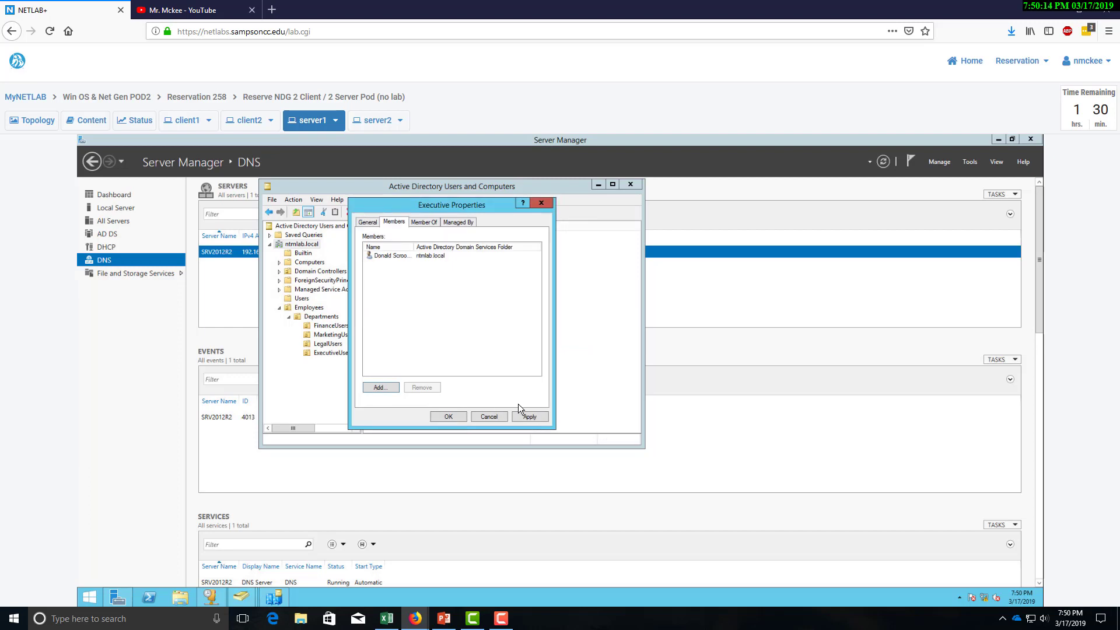
Close the Executive group properties and expand Departments to the FinanceUsers OU.
{"action": "left_click", "coordinate": [445, 417]}
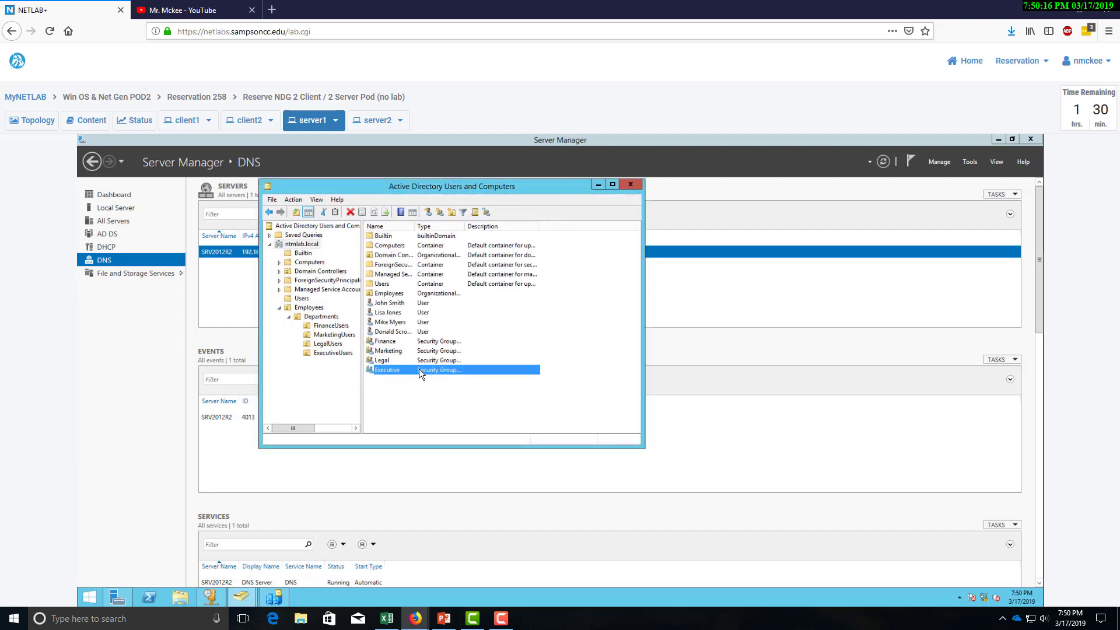
{"action": "left_click", "coordinate": [320, 316]}
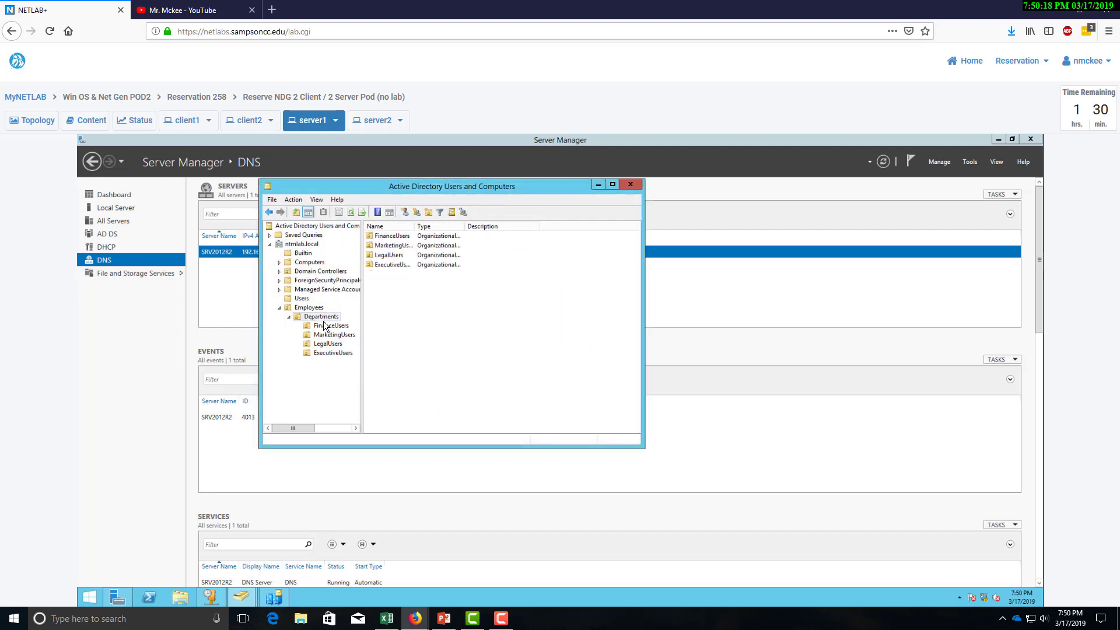
{"action": "left_click", "coordinate": [327, 326]}
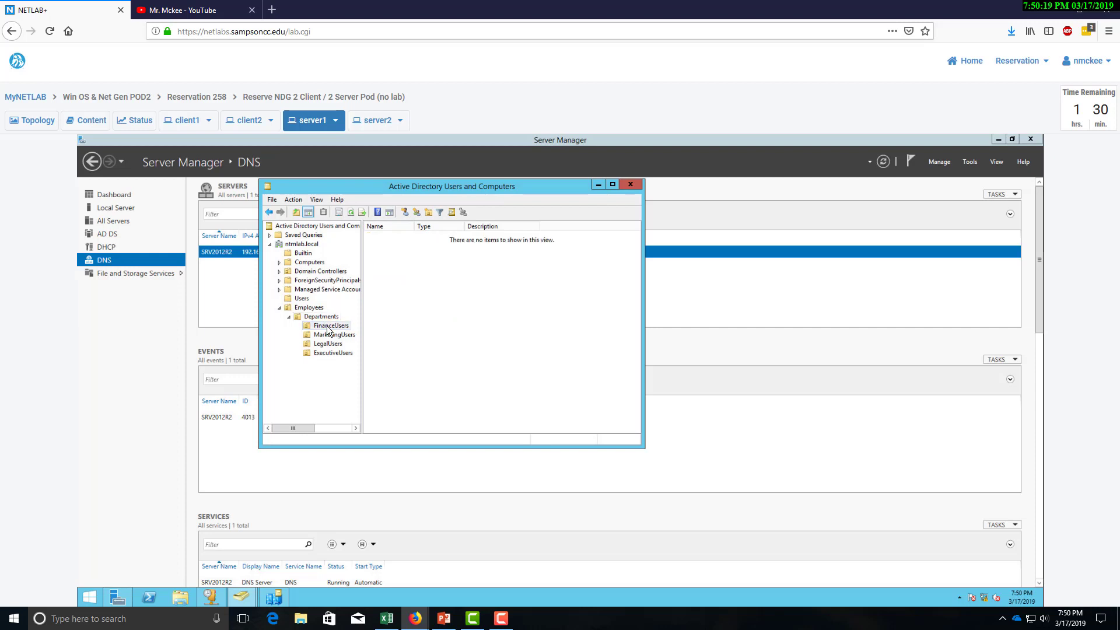
{"action": "right_click", "coordinate": [421, 323]}
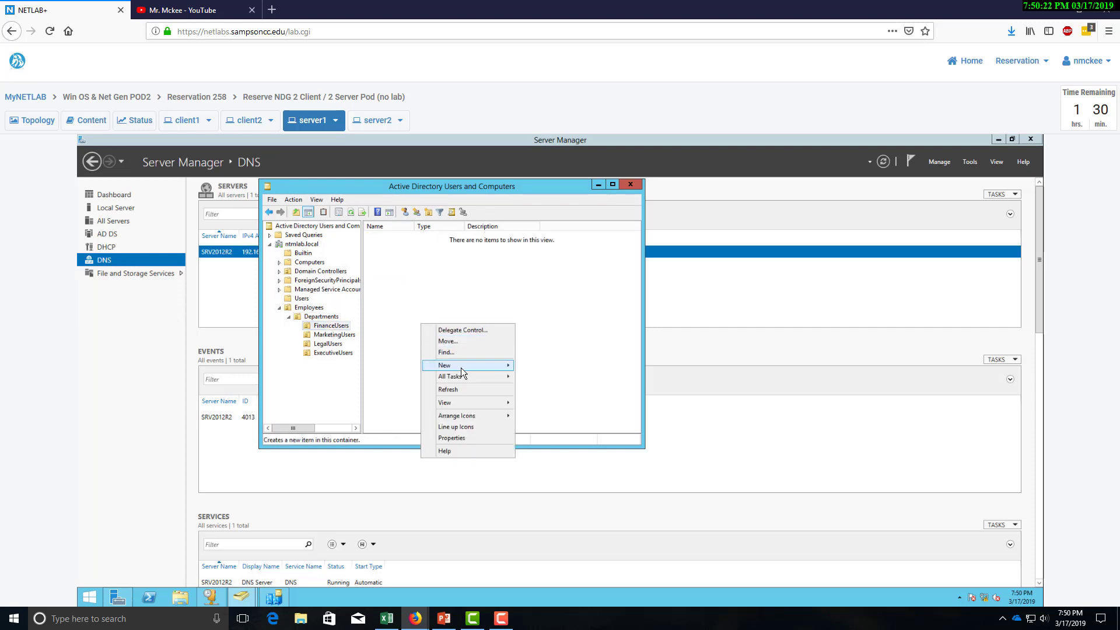
{"action": "mouse_move", "coordinate": [461, 368]}
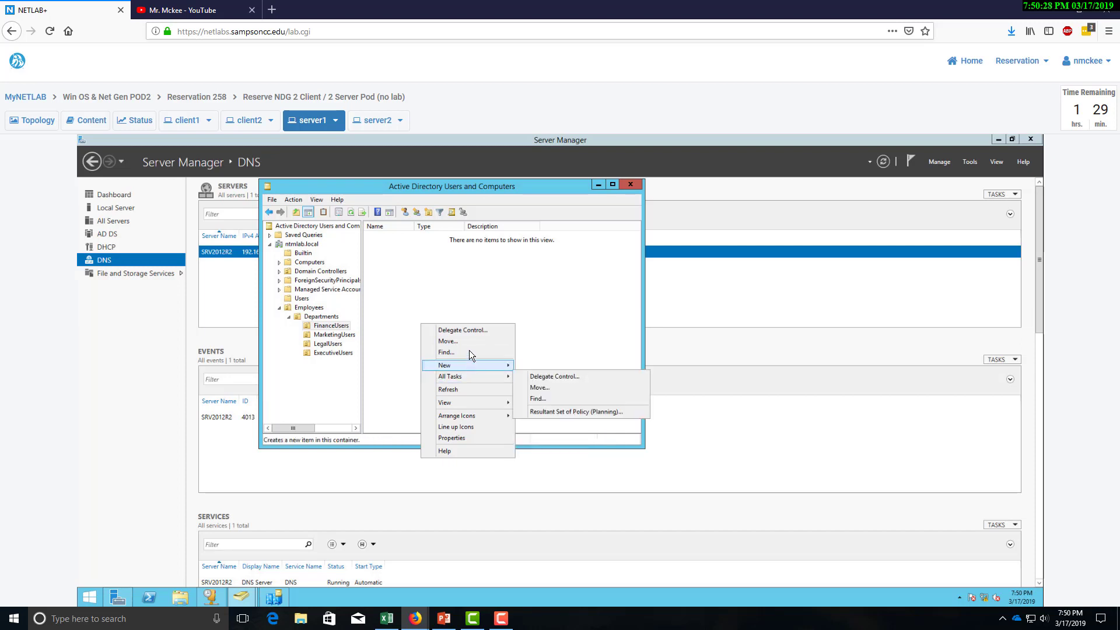
Drag the Finance security group from the ntmlab.local root into the FinanceUsers OU.
{"action": "left_click", "coordinate": [305, 245]}
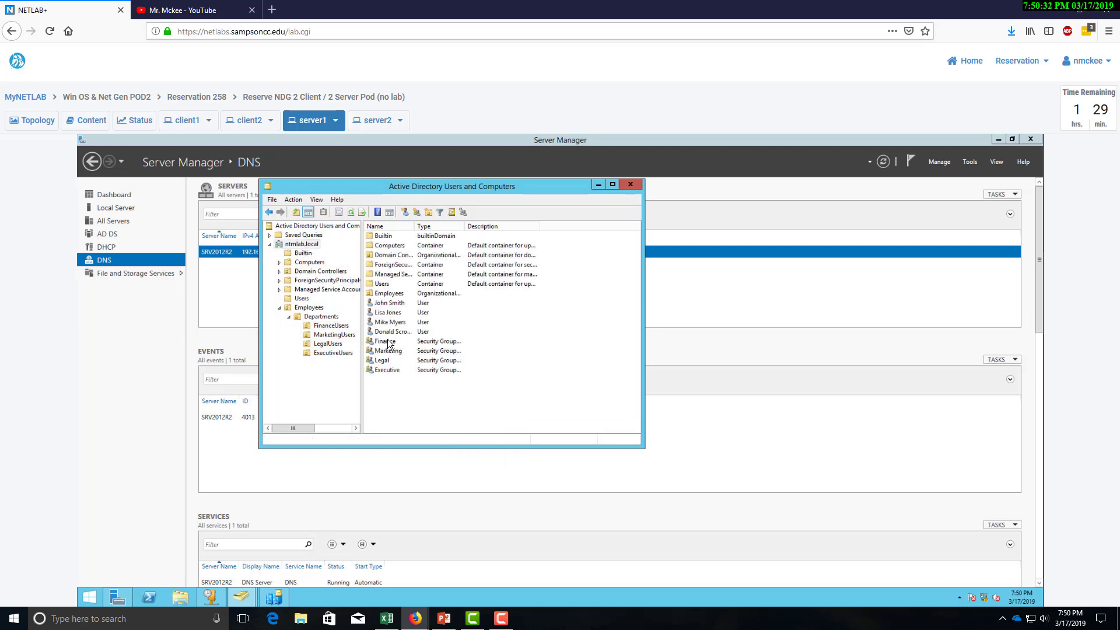
{"action": "left_click", "coordinate": [387, 341]}
{"action": "left_click_drag", "start_coordinate": [387, 340], "coordinate": [337, 330]}
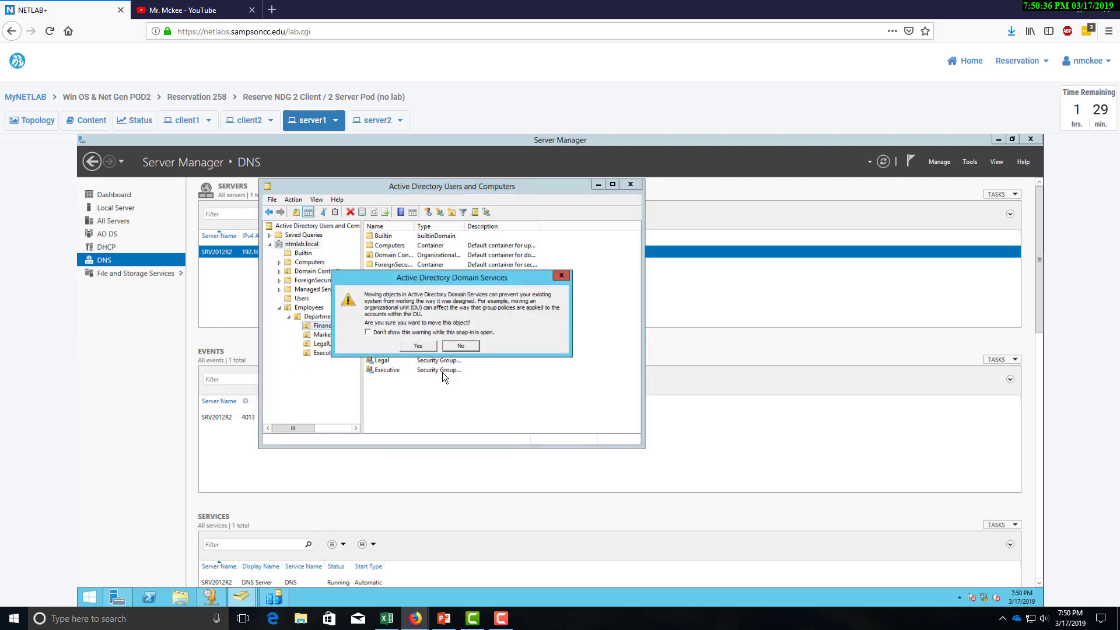
{"action": "left_click", "coordinate": [419, 346]}
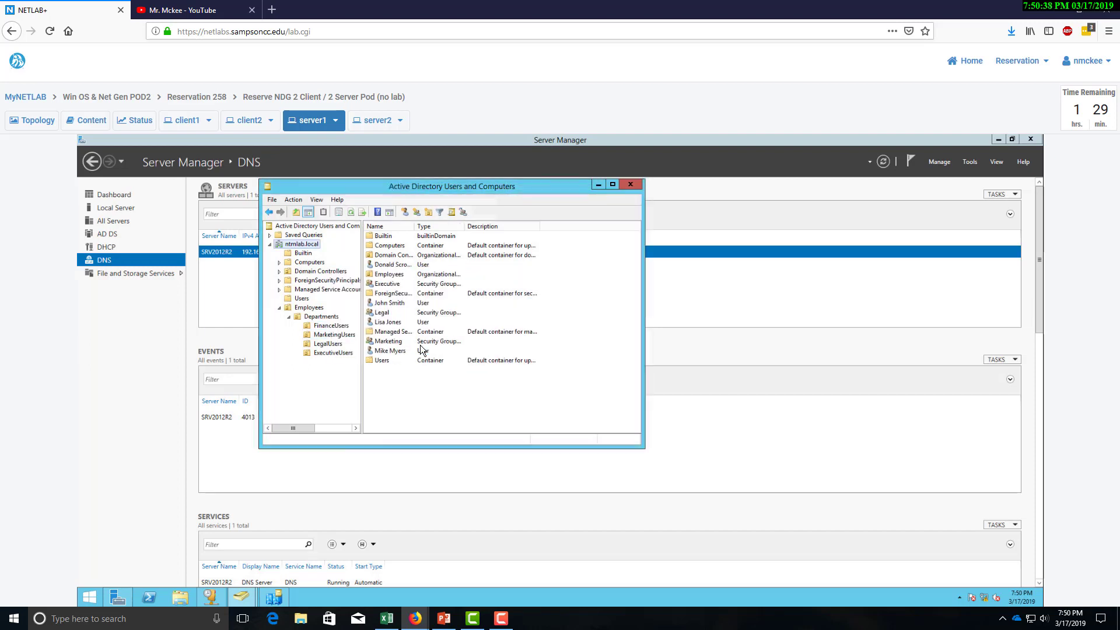
Confirm the Finance group's member inside FinanceUsers, then drag Marketing into MarketingUsers.
{"action": "left_click", "coordinate": [325, 327]}
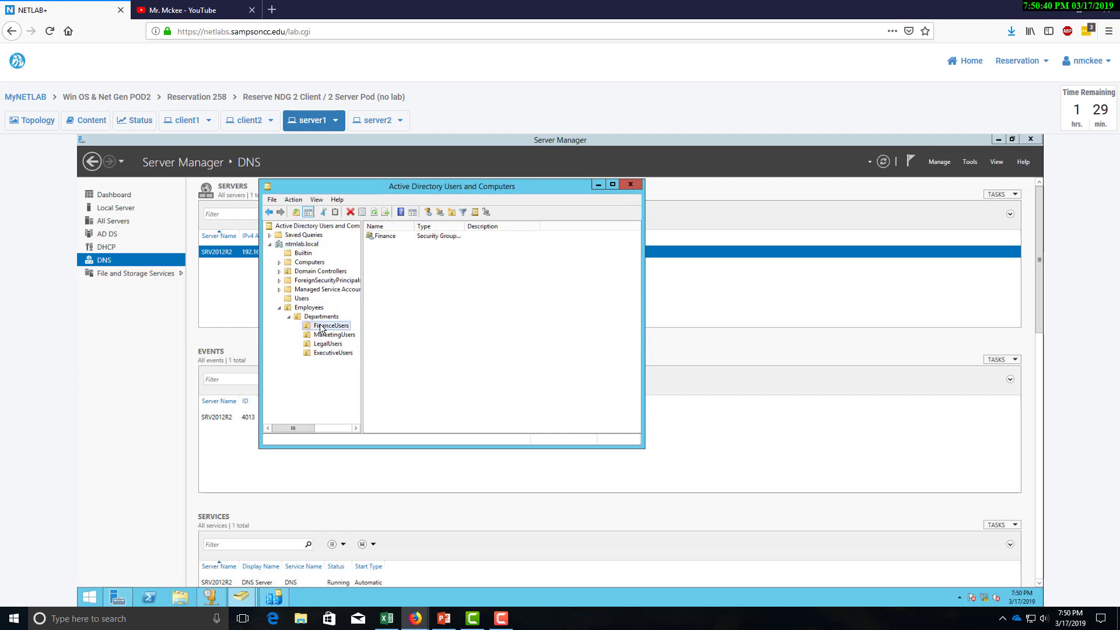
{"action": "left_click", "coordinate": [384, 240]}
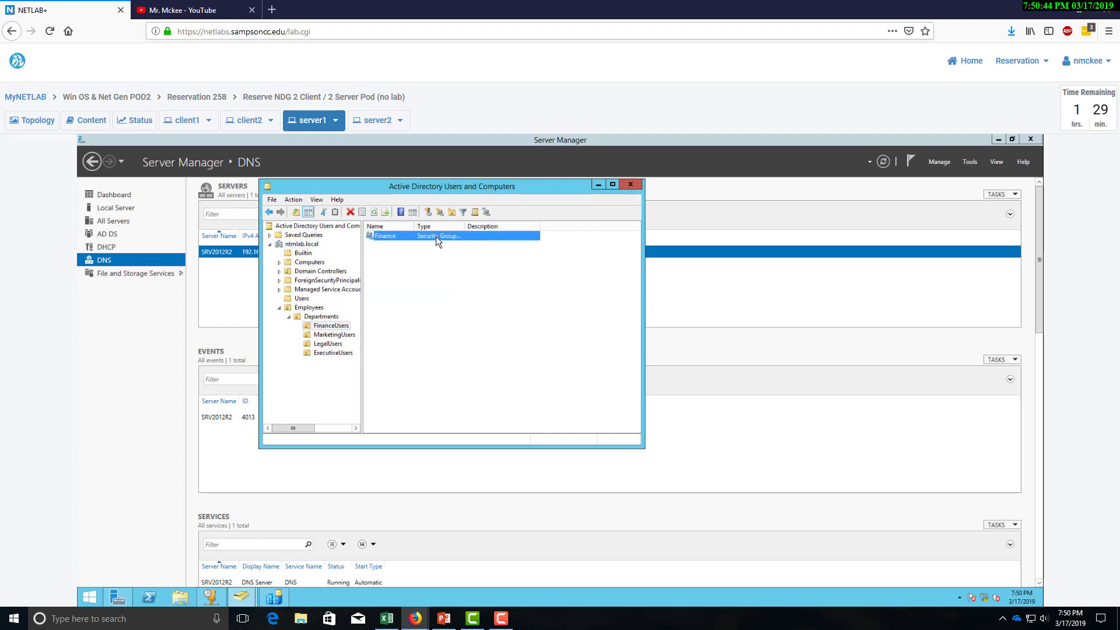
{"action": "double_click", "coordinate": [399, 237]}
{"action": "left_click", "coordinate": [396, 222]}
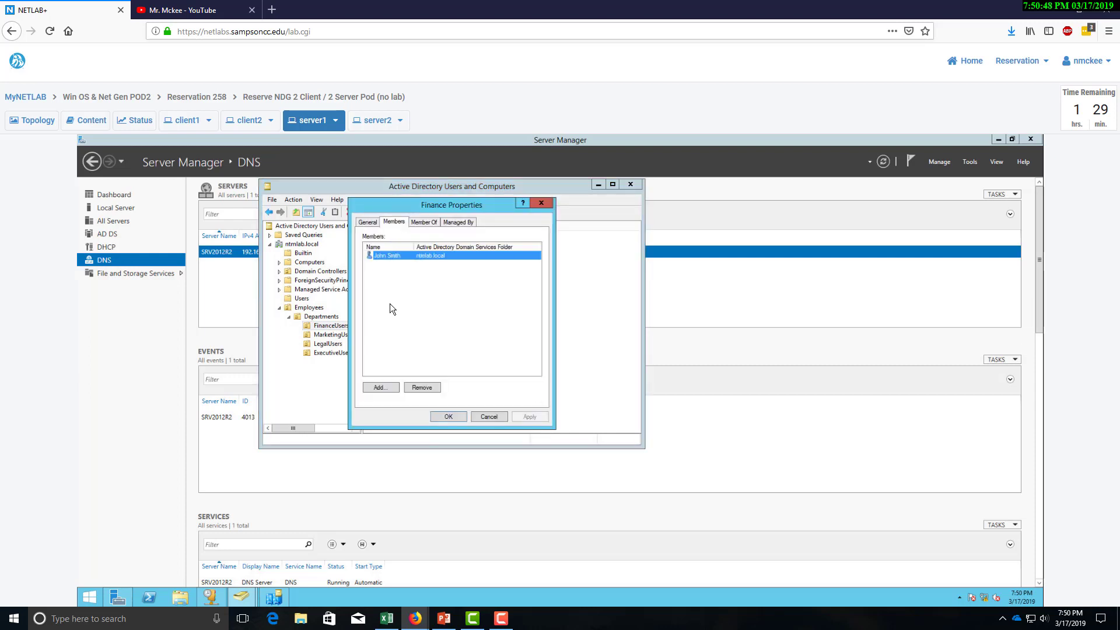
{"action": "left_click", "coordinate": [448, 417]}
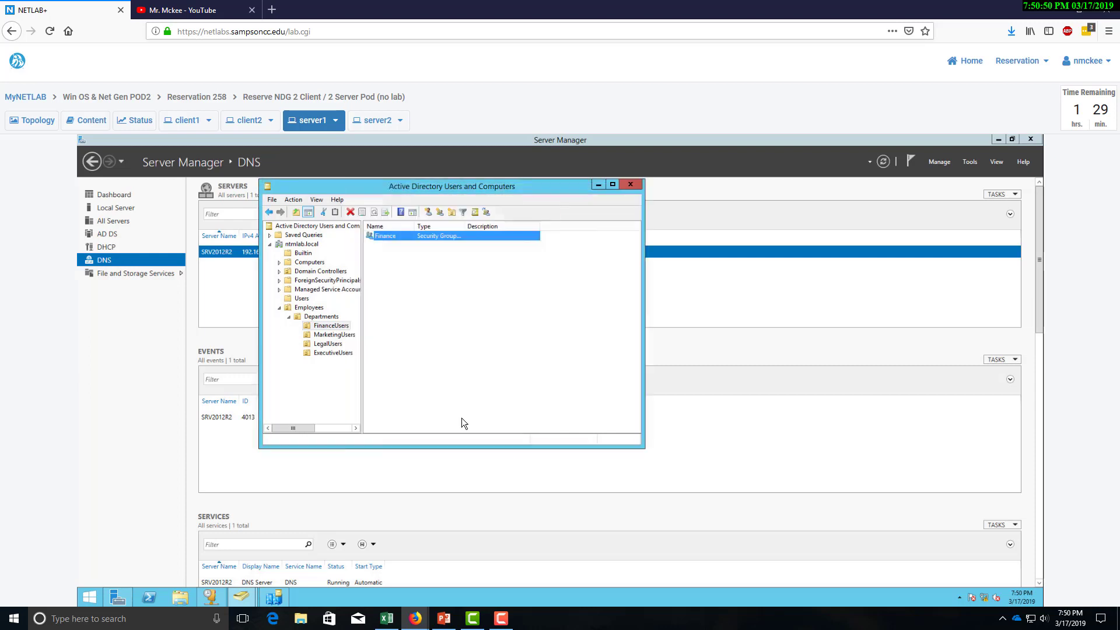
{"action": "left_click", "coordinate": [307, 245]}
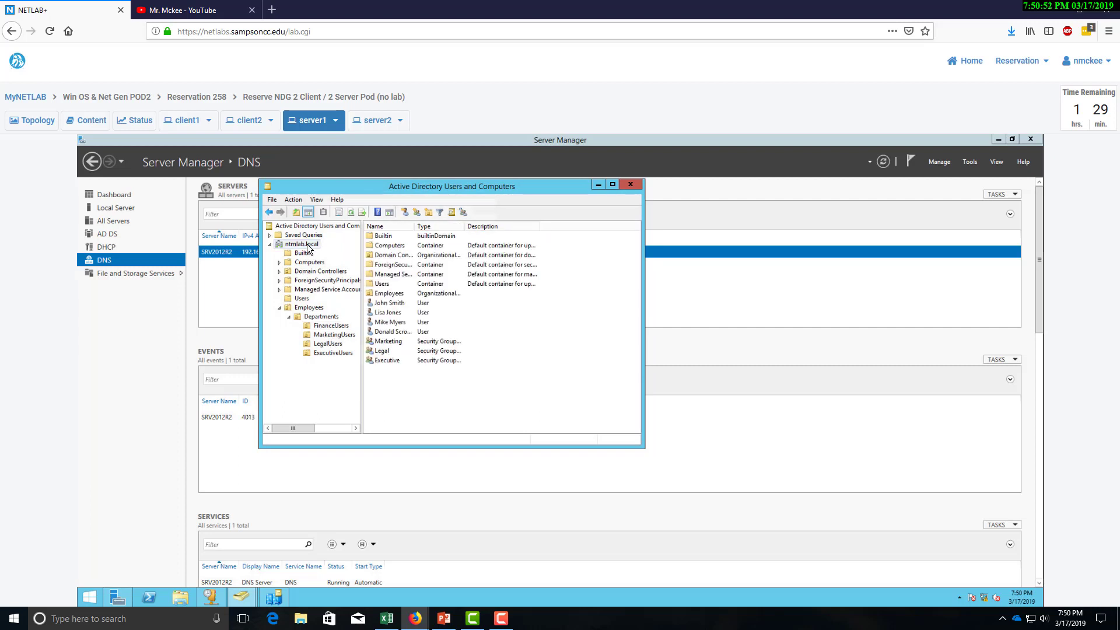
{"action": "left_click_drag", "start_coordinate": [391, 342], "coordinate": [348, 342]}
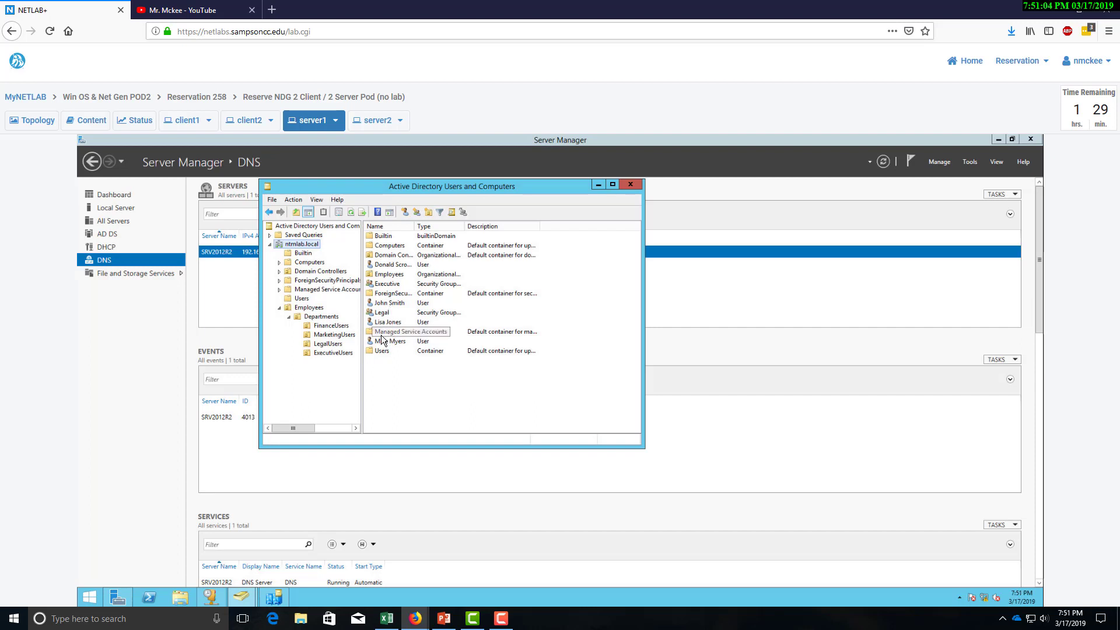
Drag the Legal and Executive groups into the LegalUsers and ExecutiveUsers OUs.
{"action": "left_click", "coordinate": [383, 317]}
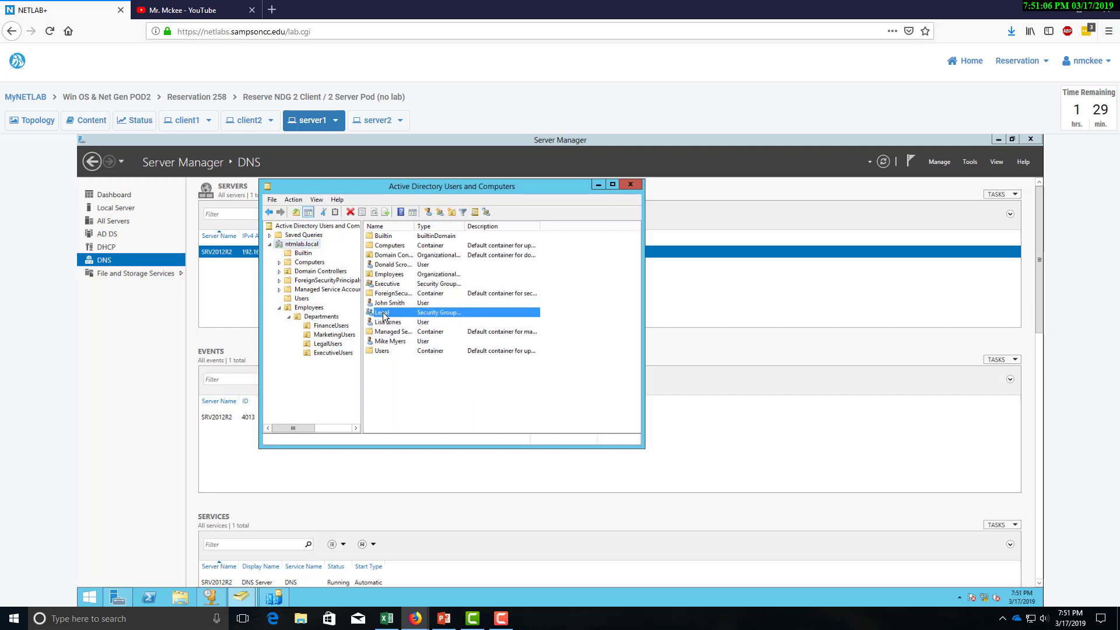
{"action": "left_click_drag", "start_coordinate": [330, 346], "coordinate": [331, 347]}
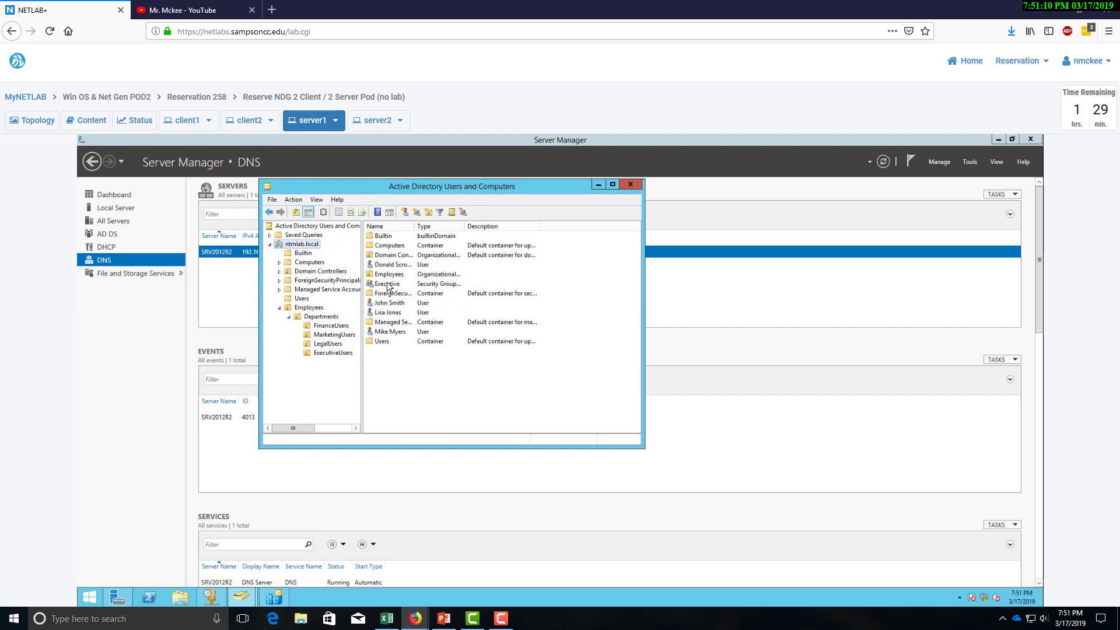
{"action": "left_click_drag", "start_coordinate": [388, 284], "coordinate": [336, 355]}
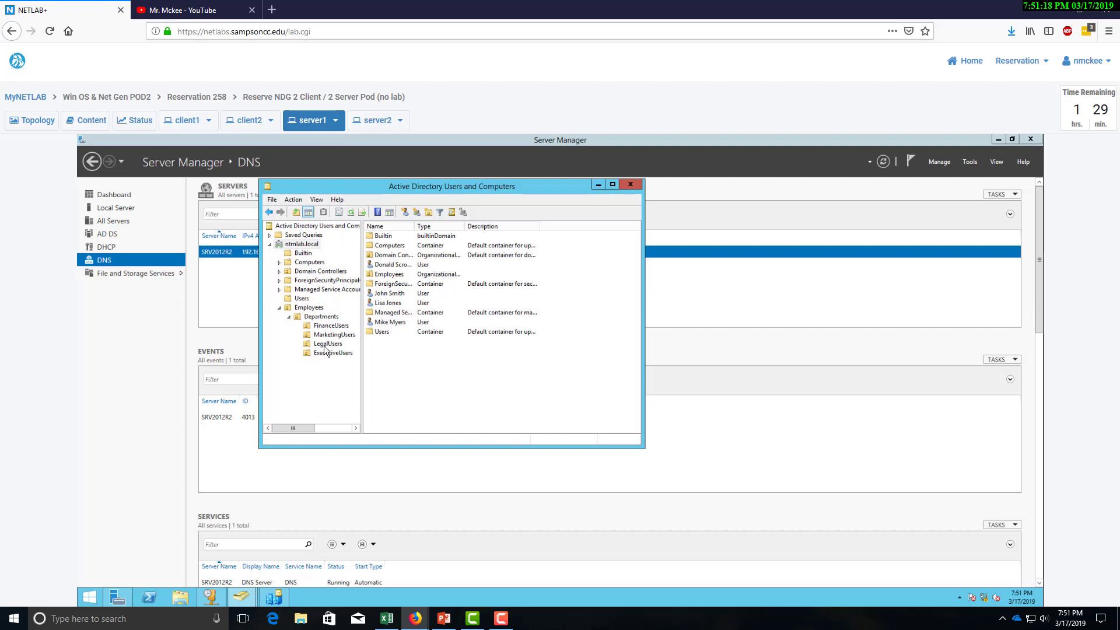
Check the Legal group's Members tab inside the LegalUsers OU.
{"action": "left_click", "coordinate": [327, 344]}
{"action": "double_click", "coordinate": [383, 235]}
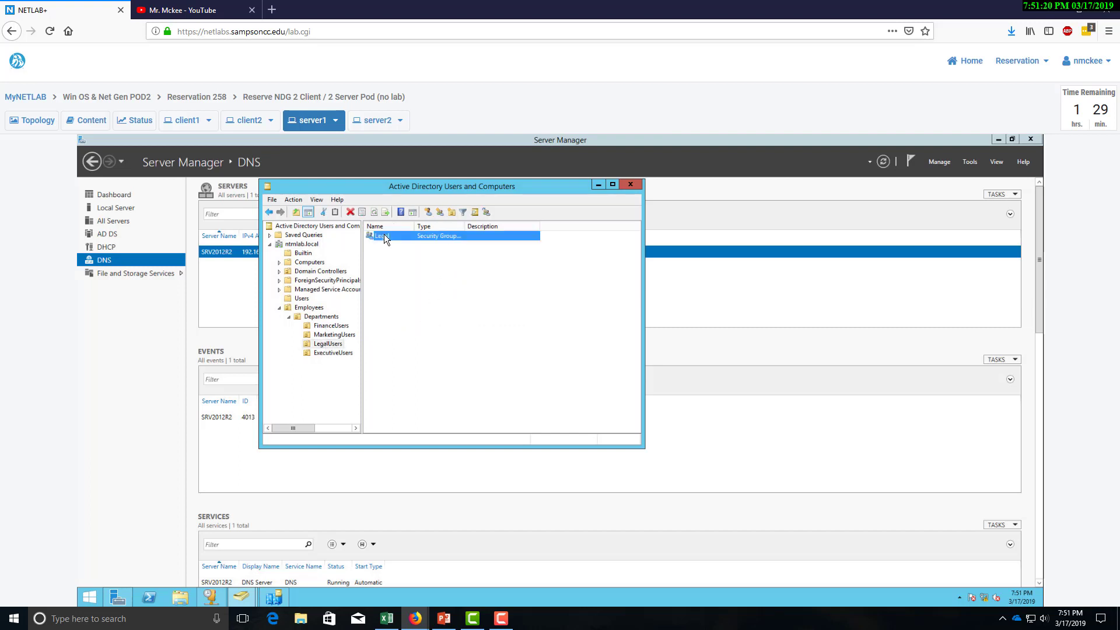
{"action": "left_click", "coordinate": [394, 222]}
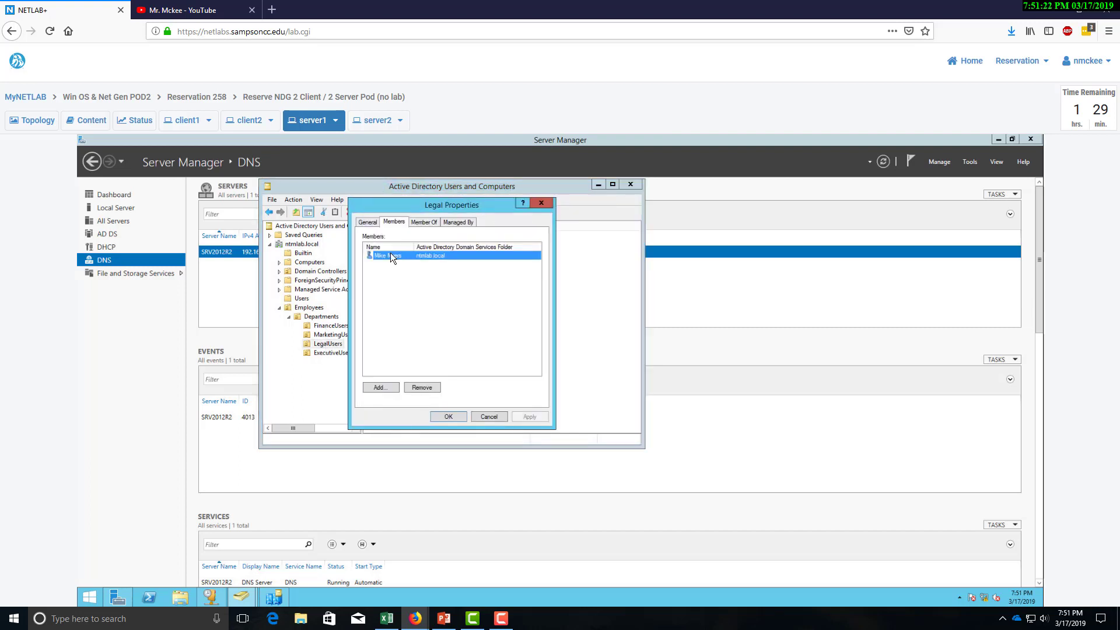
{"action": "left_click", "coordinate": [481, 418]}
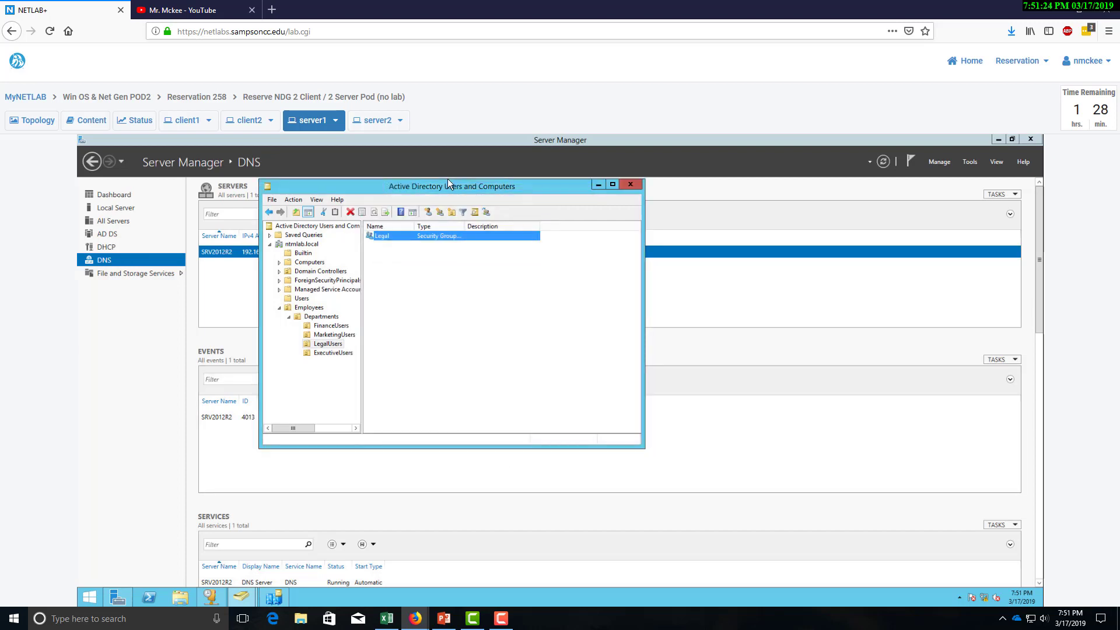
{"action": "left_click_drag", "start_coordinate": [445, 188], "coordinate": [712, 202]}
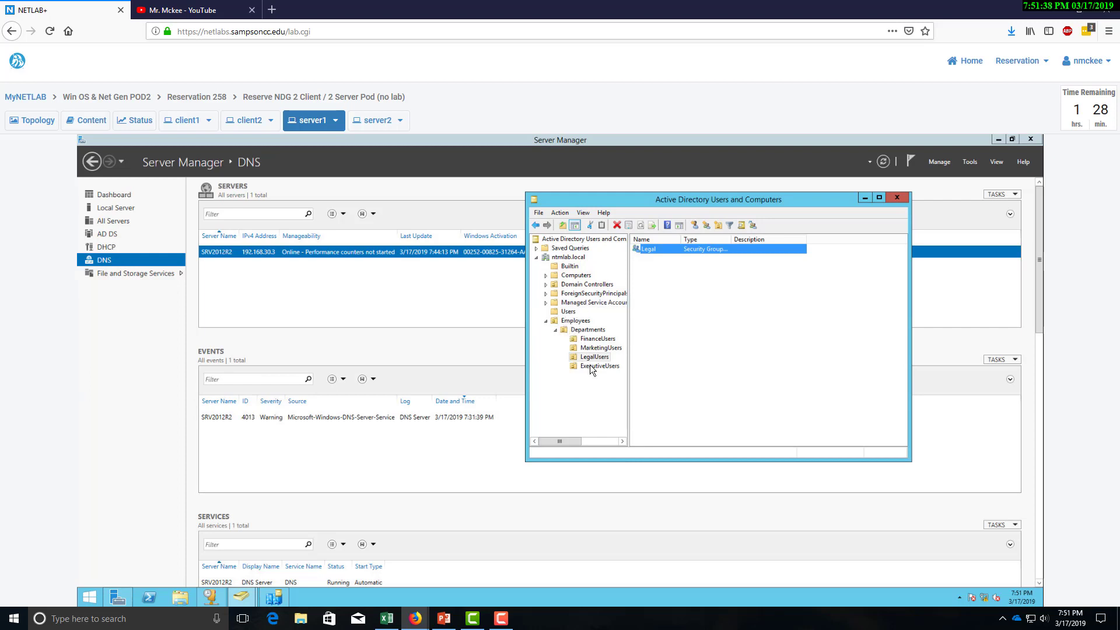
Step through FinanceUsers, LegalUsers and MarketingUsers to confirm each holds its group.
{"action": "left_click", "coordinate": [589, 340]}
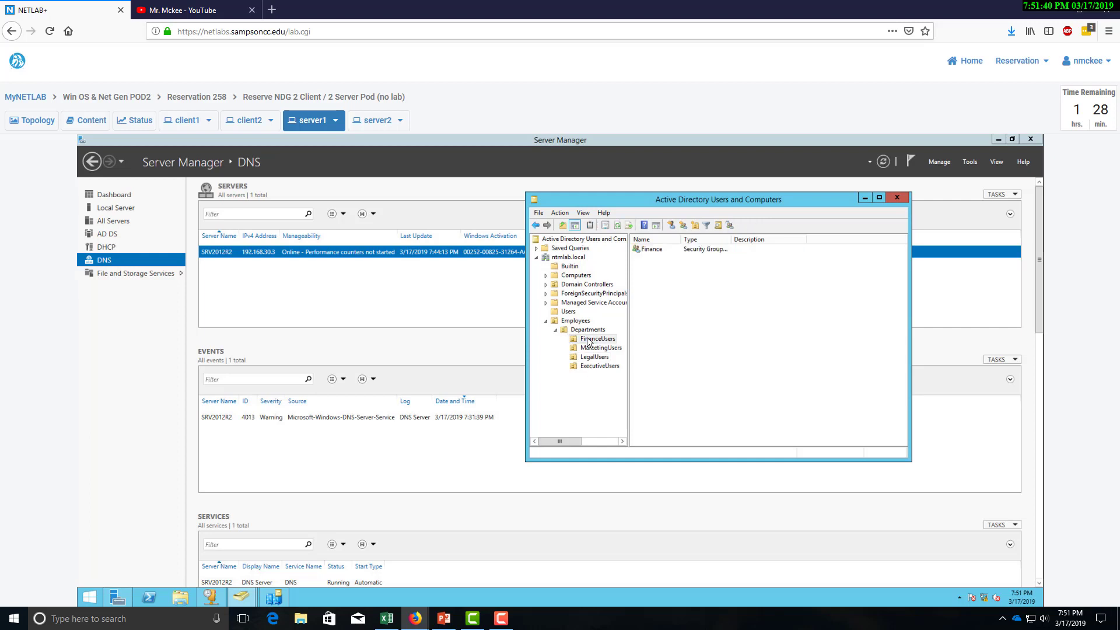
{"action": "key", "text": "Down"}
{"action": "key", "text": "Down"}
{"action": "left_click", "coordinate": [593, 348]}
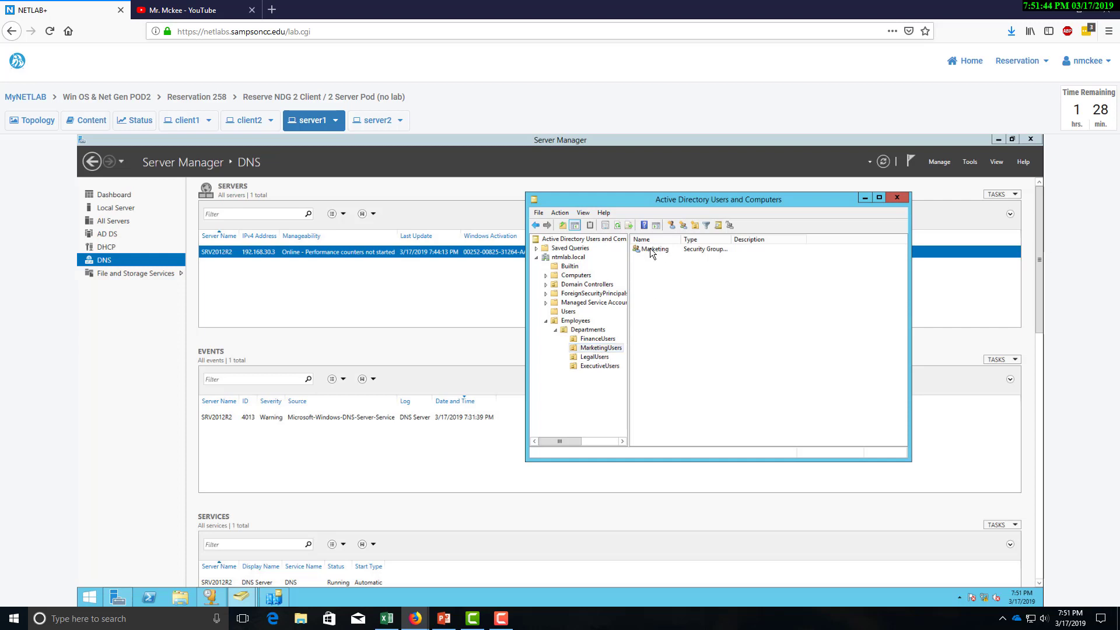
Open the Marketing group's properties and show its Members list with one user.
{"action": "left_click", "coordinate": [652, 251]}
{"action": "left_click_drag", "start_coordinate": [655, 207], "coordinate": [612, 203]}
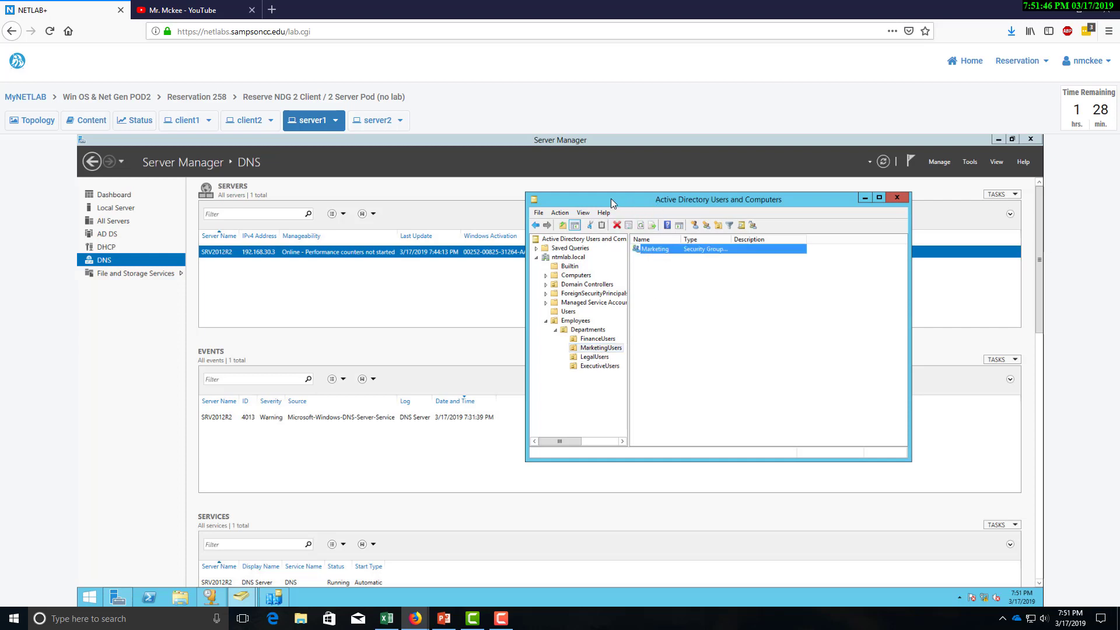
{"action": "right_click", "coordinate": [629, 245]}
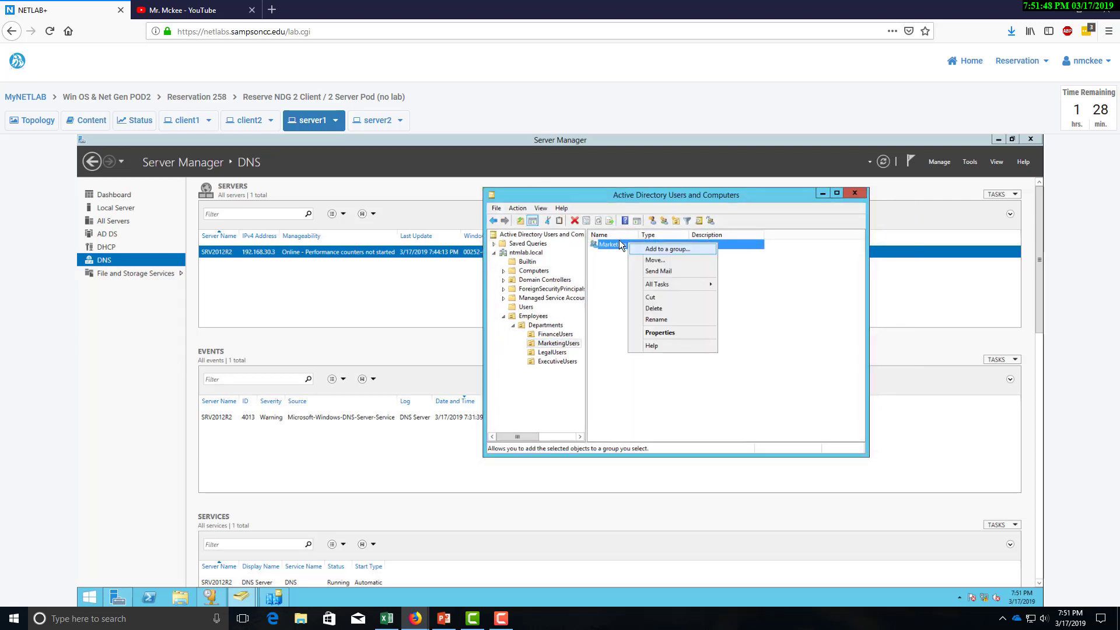
{"action": "double_click", "coordinate": [615, 243]}
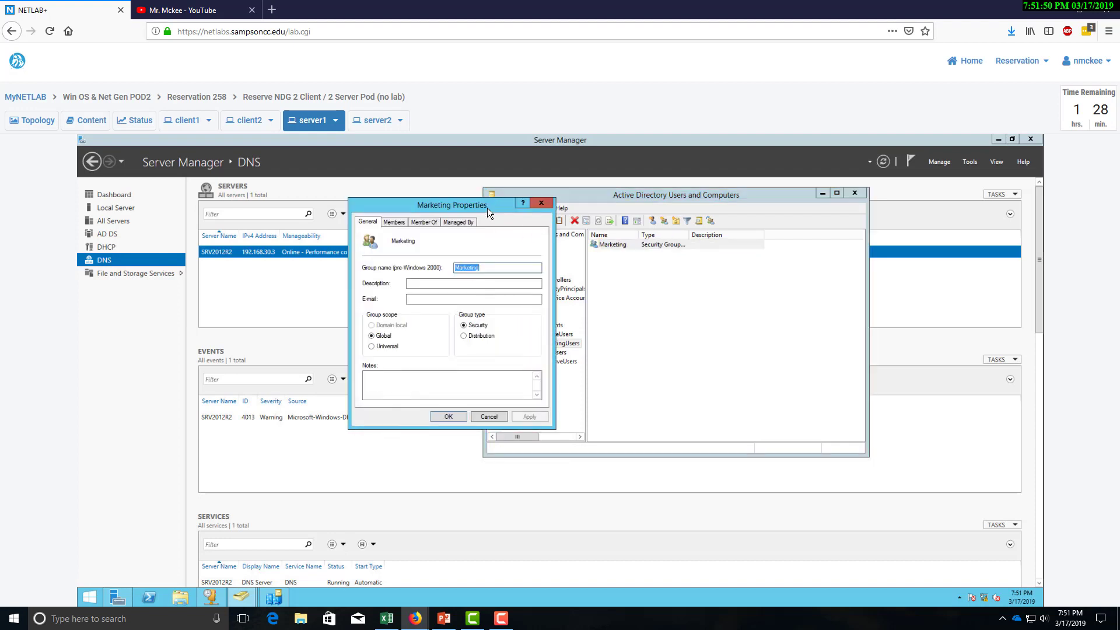
{"action": "left_click_drag", "start_coordinate": [736, 272], "coordinate": [790, 273]}
{"action": "left_click", "coordinate": [695, 284]}
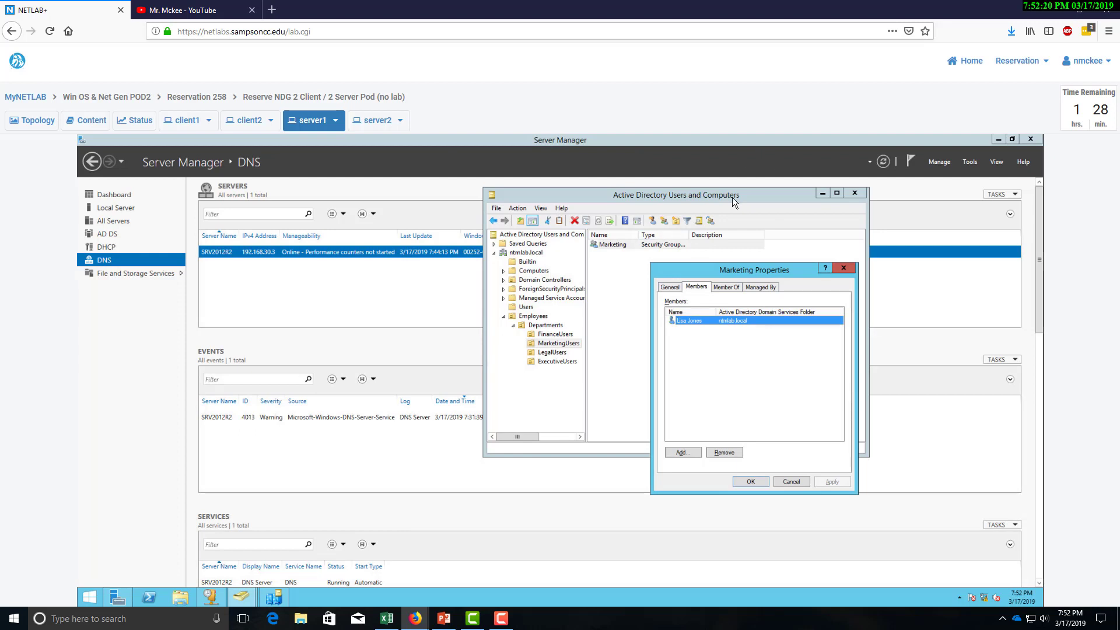
Launch Word, create a blank document and paste the Marketing members screenshot.
{"action": "left_click", "coordinate": [140, 624]}
{"action": "type", "text": "wpr"}
{"action": "key", "text": "BackSpace"}
{"action": "key", "text": "BackSpace"}
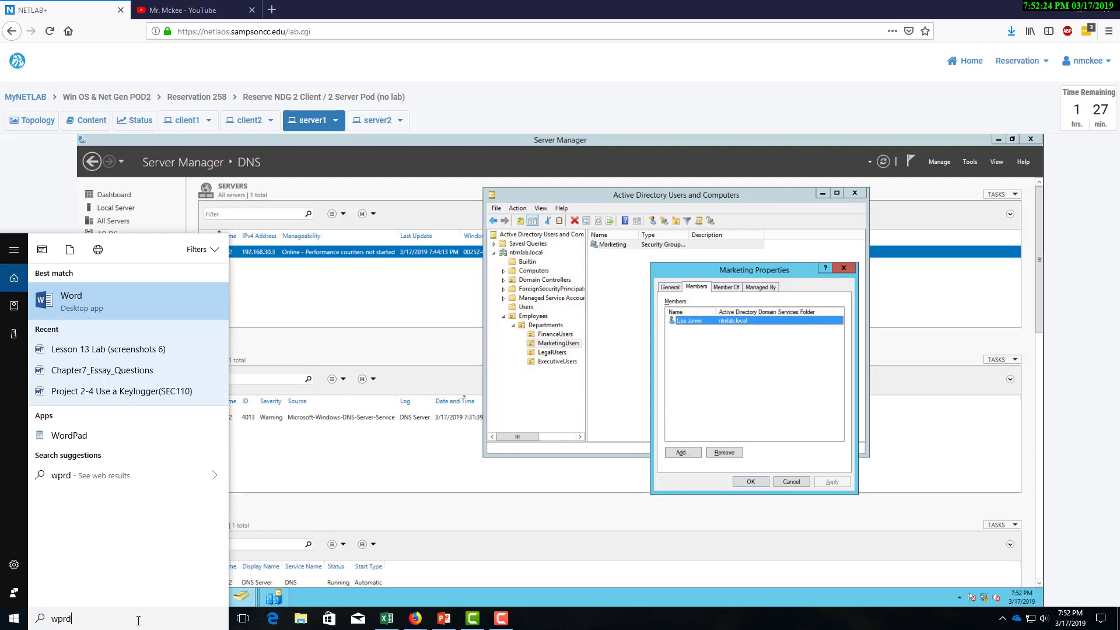
{"action": "type", "text": "ord"}
{"action": "key", "text": "Return"}
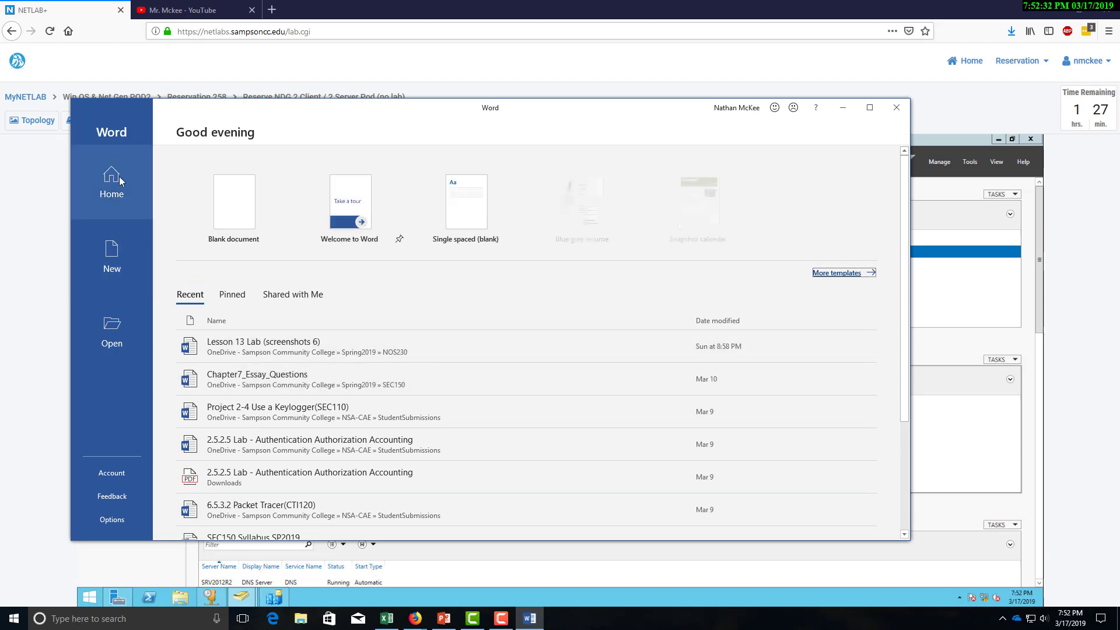
{"action": "left_click", "coordinate": [222, 205]}
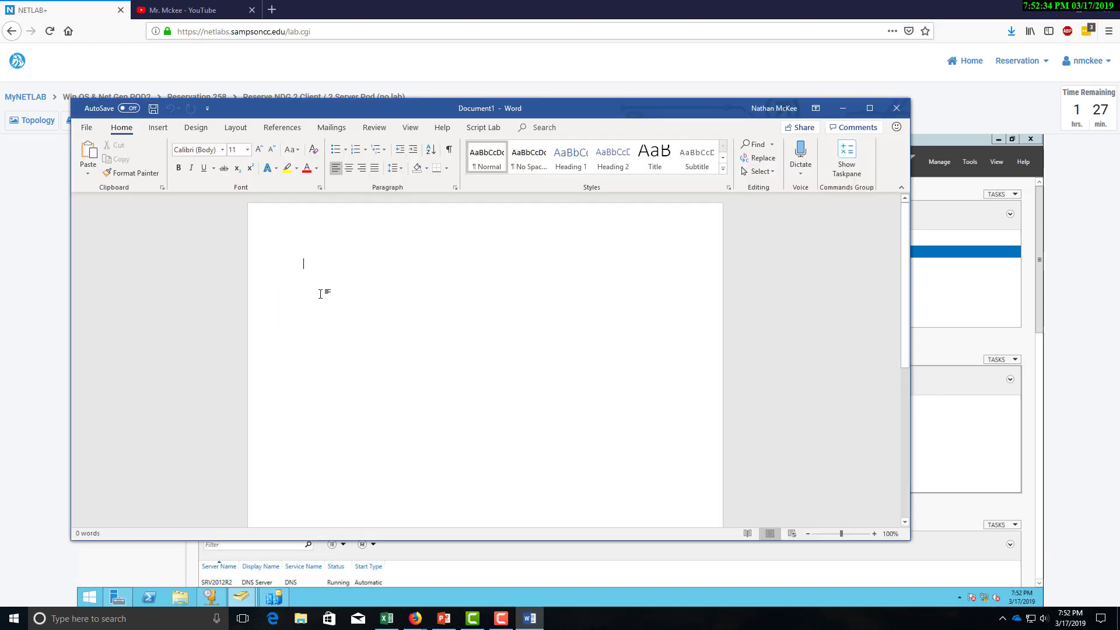
{"action": "key", "text": "ctrl+v"}
Close the Marketing Properties and ADUC windows and reposition the Word document.
{"action": "left_click_drag", "start_coordinate": [680, 106], "coordinate": [0, 169]}
{"action": "left_click", "coordinate": [844, 269]}
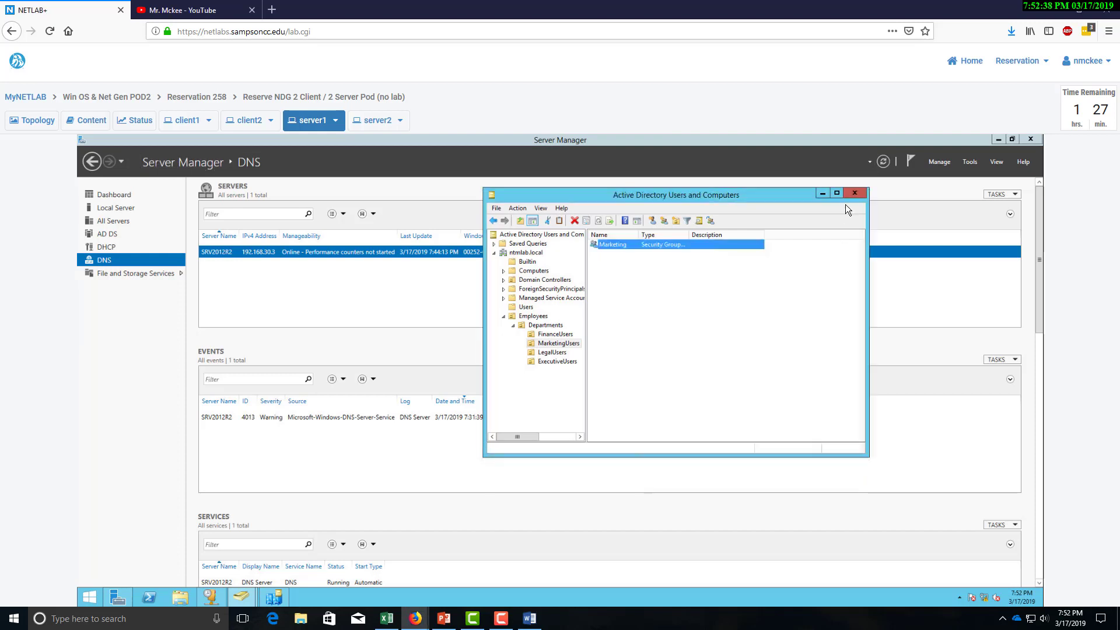
{"action": "left_click", "coordinate": [856, 193]}
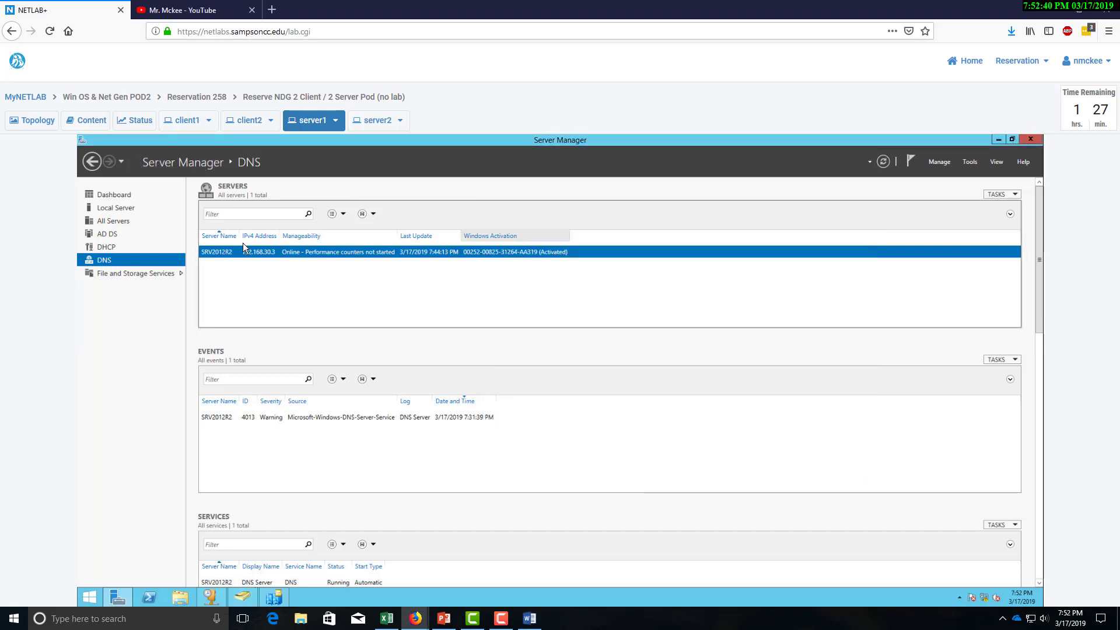
{"action": "left_click", "coordinate": [102, 247]}
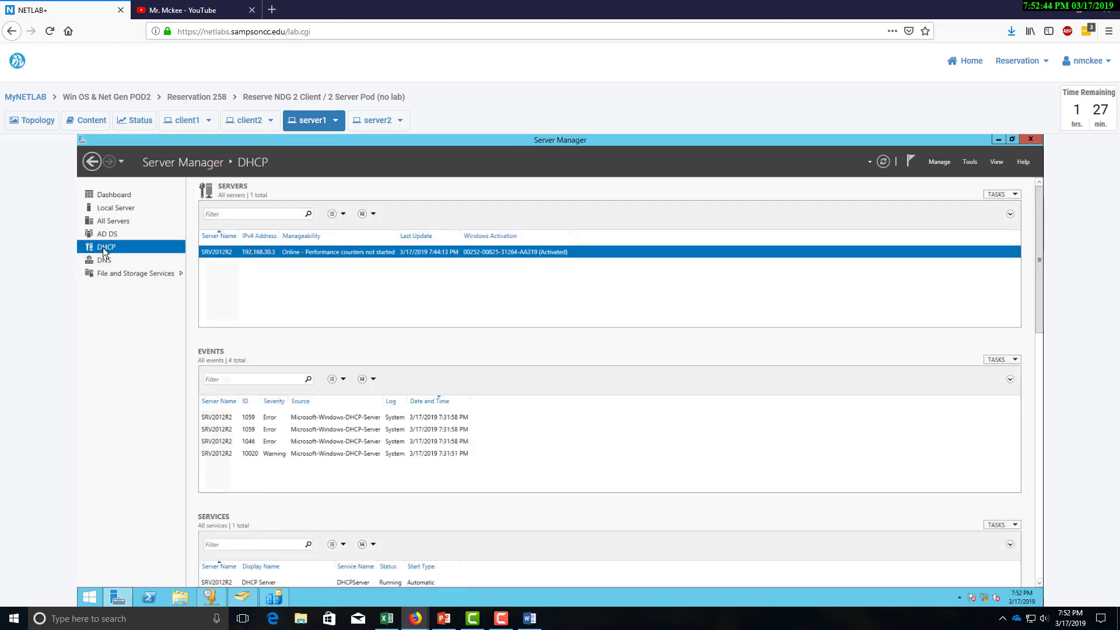
{"action": "left_click", "coordinate": [529, 618]}
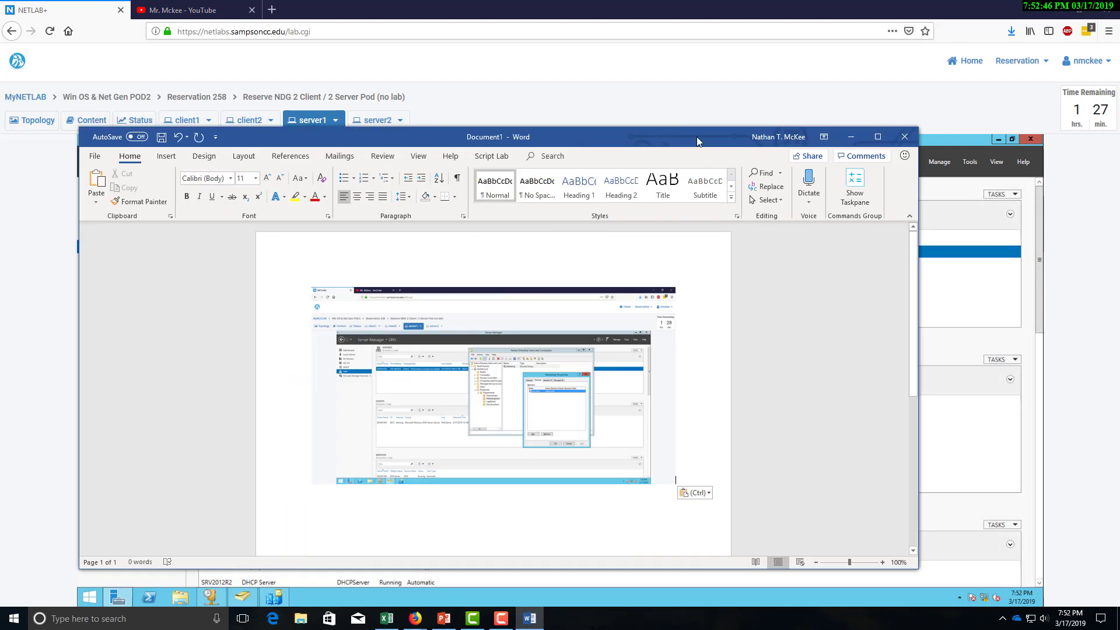
{"action": "left_click_drag", "start_coordinate": [696, 136], "coordinate": [648, 47]}
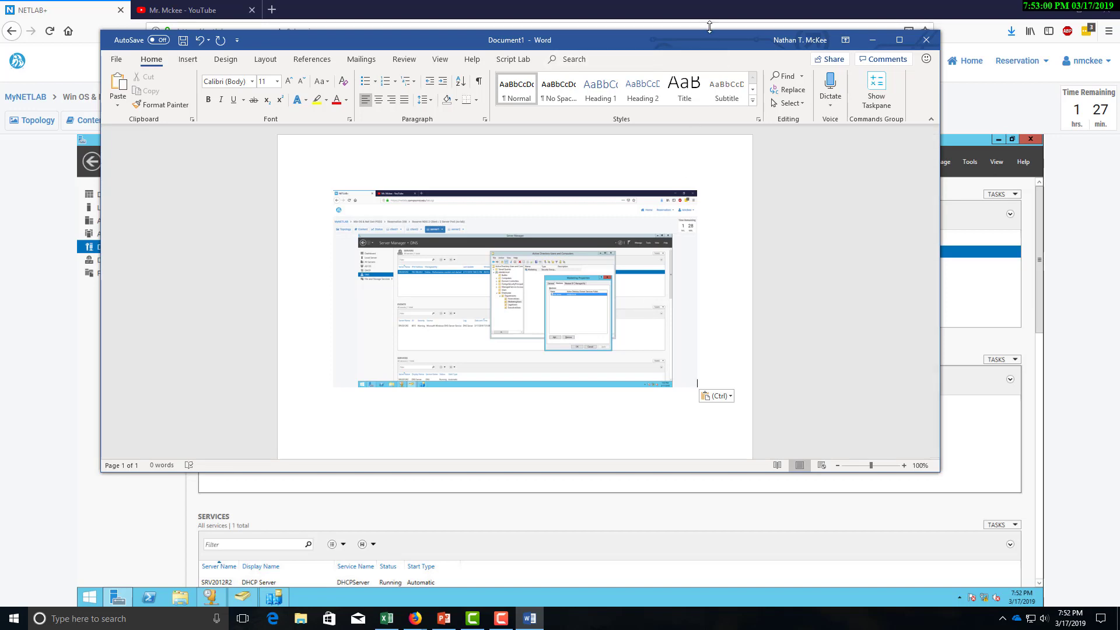
{"action": "left_click_drag", "start_coordinate": [716, 35], "coordinate": [813, 68]}
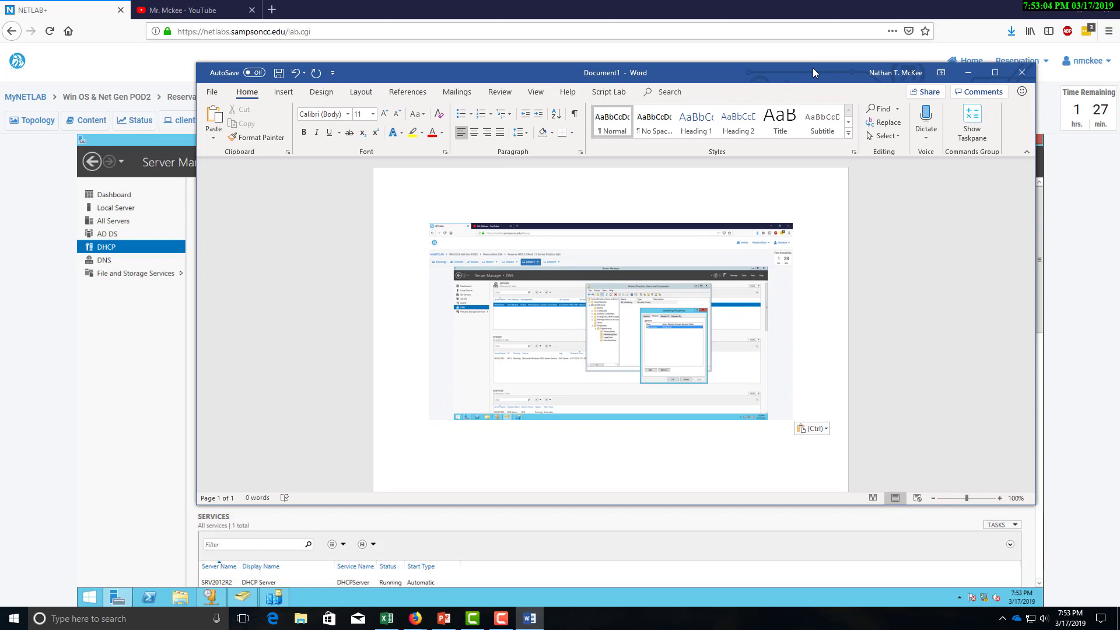